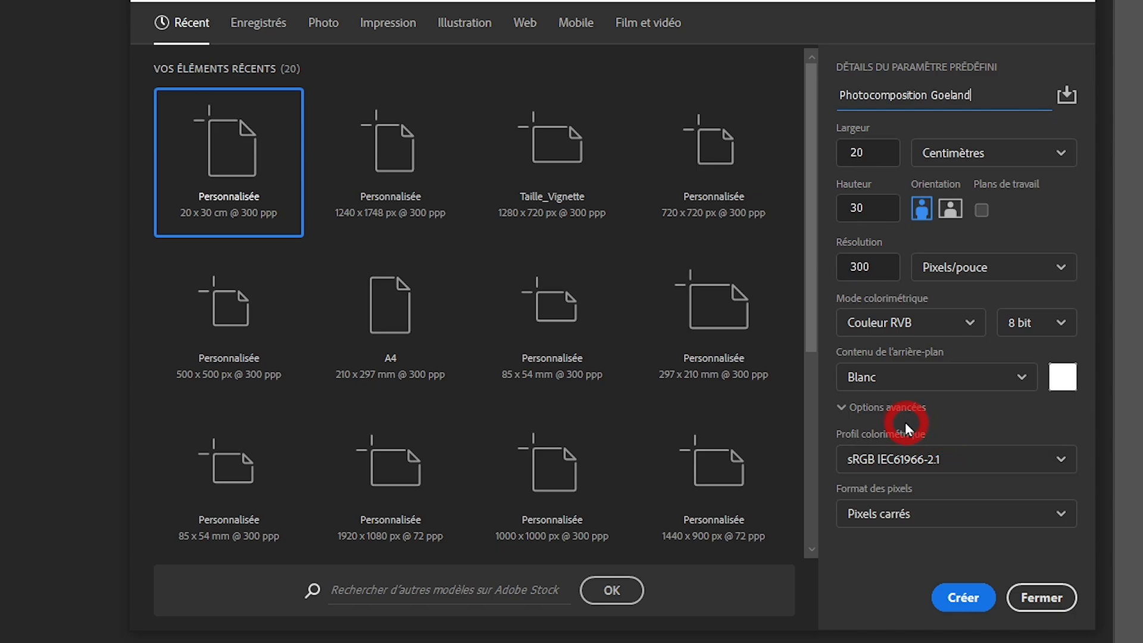
# Step: Create the 20 × 30 cm, 300 ppi document "Photocomposition Goeland" and embed pexels-matt-hardy-1533720.jpg in it at its default placement
pyautogui.click(958, 597)
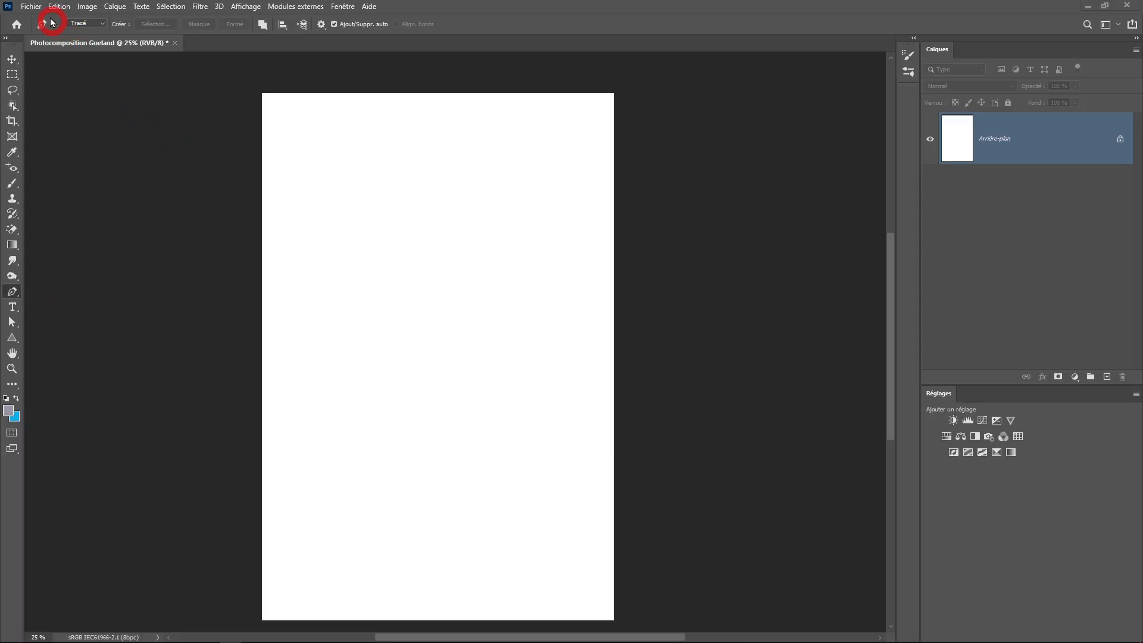
pyautogui.click(33, 7)
pyautogui.click(51, 242)
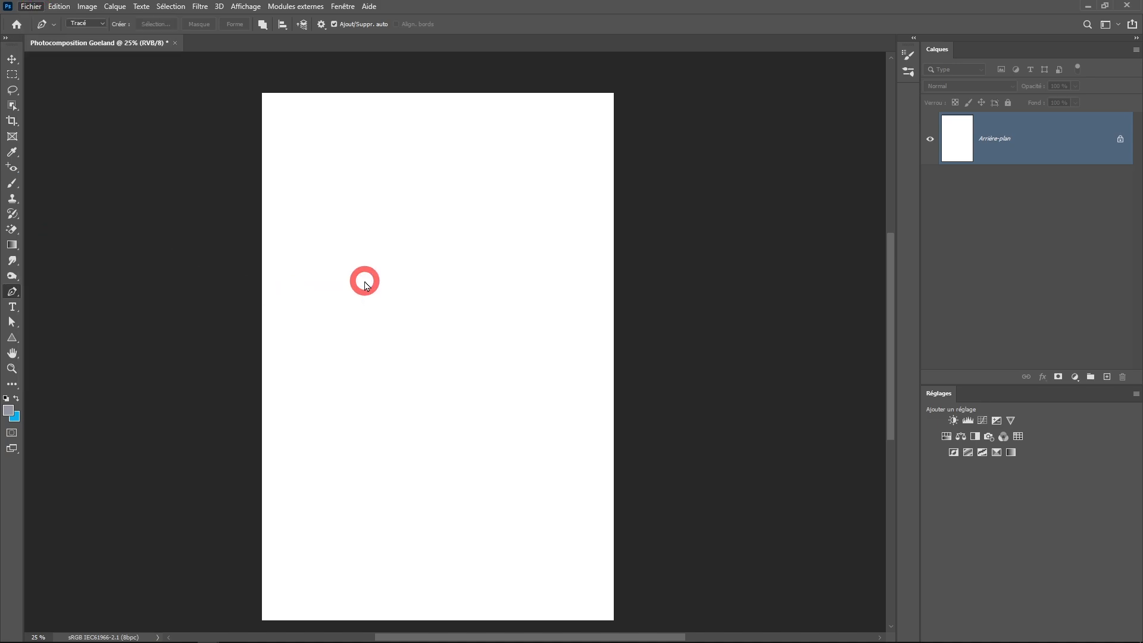
pyautogui.click(606, 113)
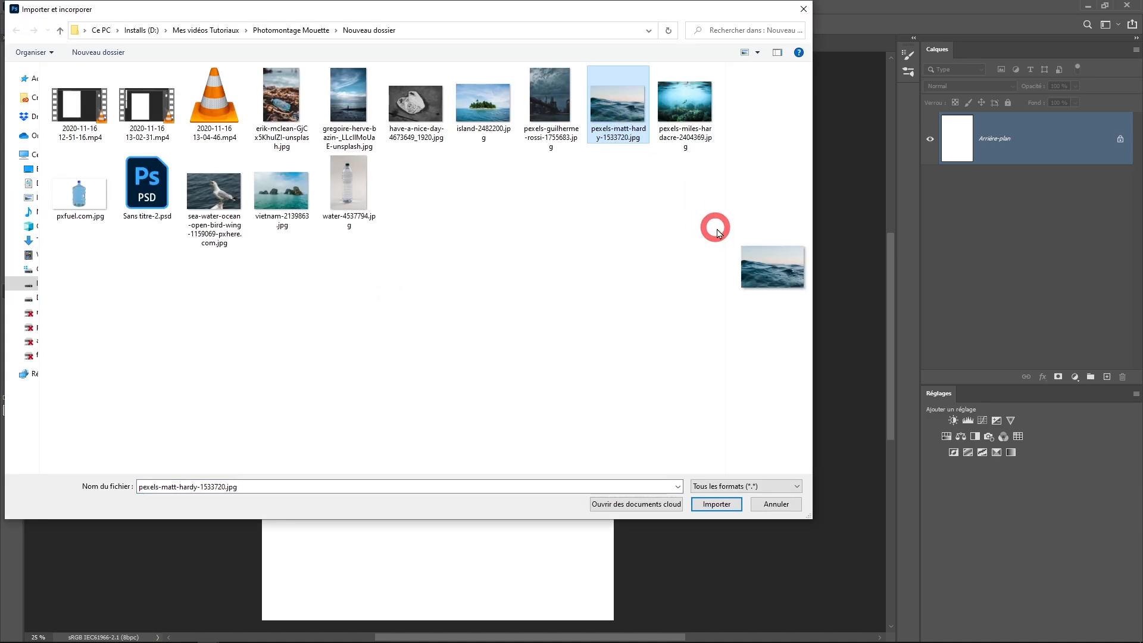
pyautogui.click(716, 504)
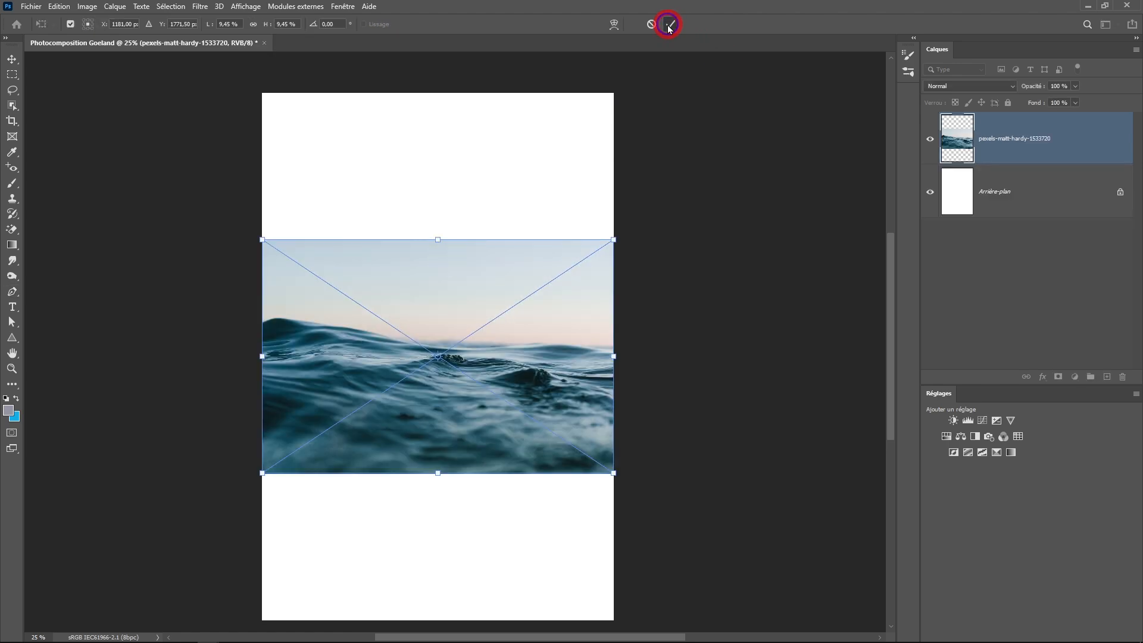
pyautogui.click(670, 25)
# Step: Set the Pen tool to Tracé (path) mode with the path operation Soustraire la forme avant (subtract front shape)
pyautogui.hotkey('ctrl', '+')
pyautogui.hotkey('ctrl', '+')
pyautogui.press('p')
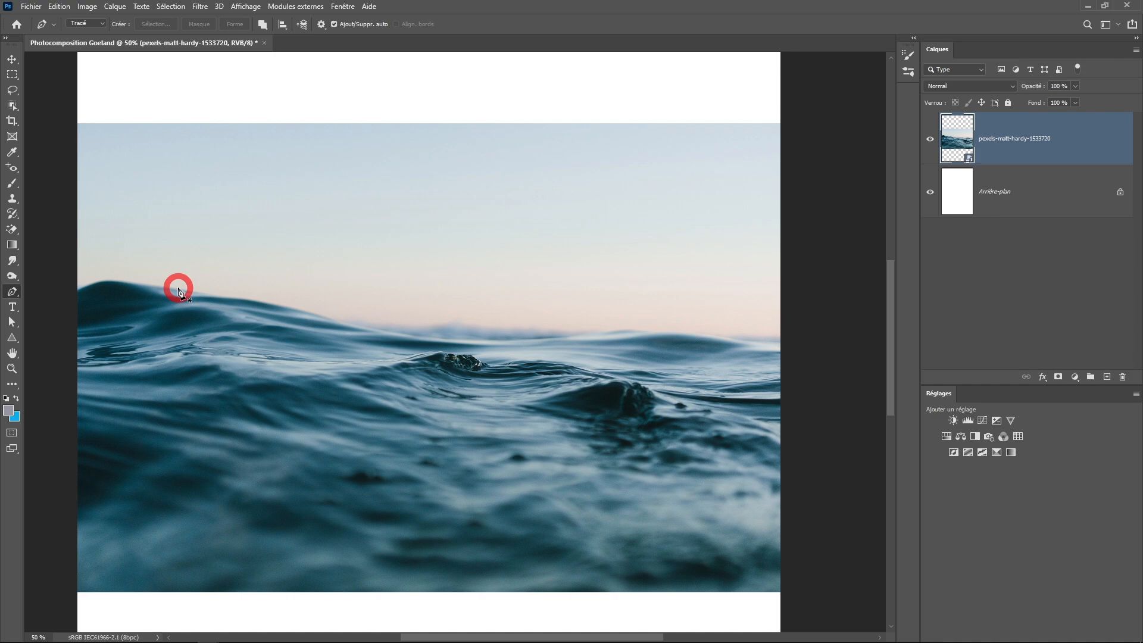
pyautogui.click(89, 25)
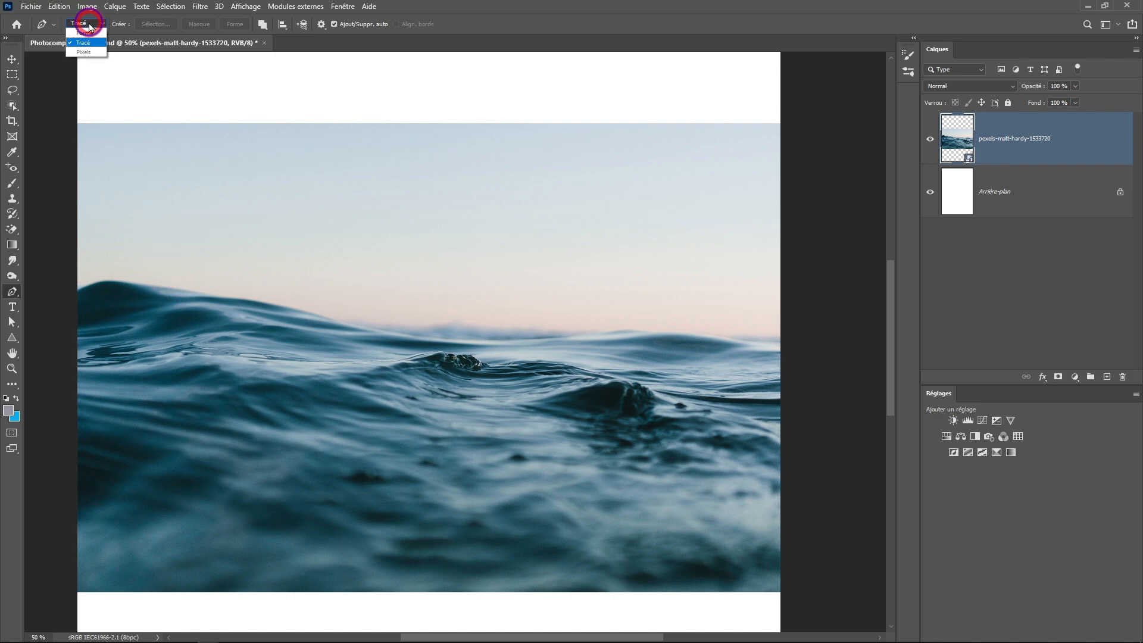
pyautogui.click(87, 45)
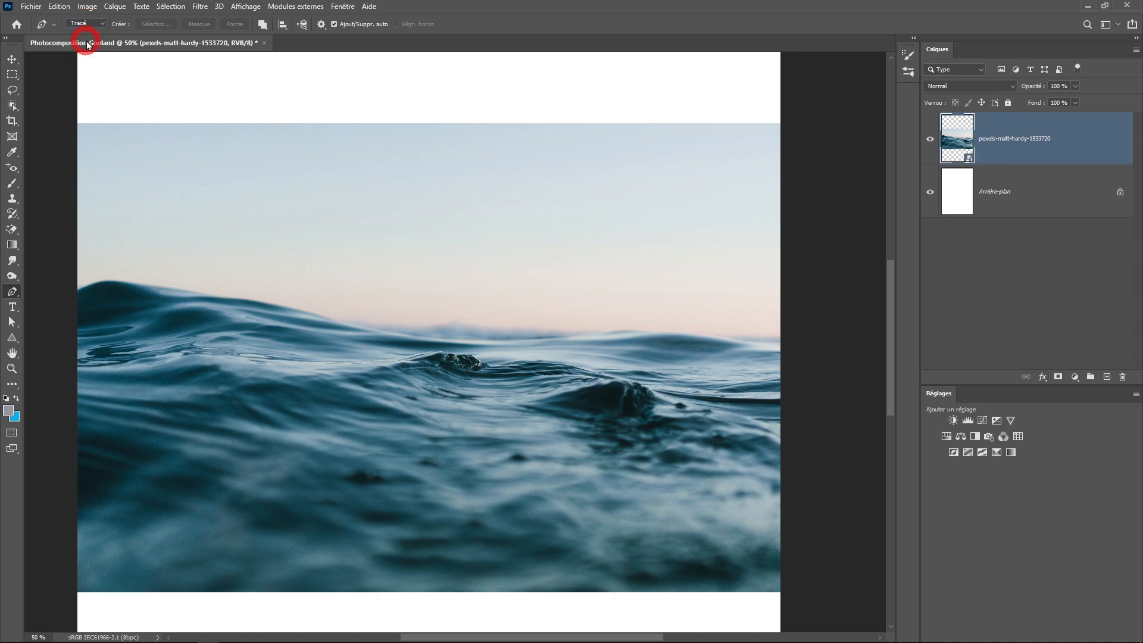
pyautogui.click(262, 25)
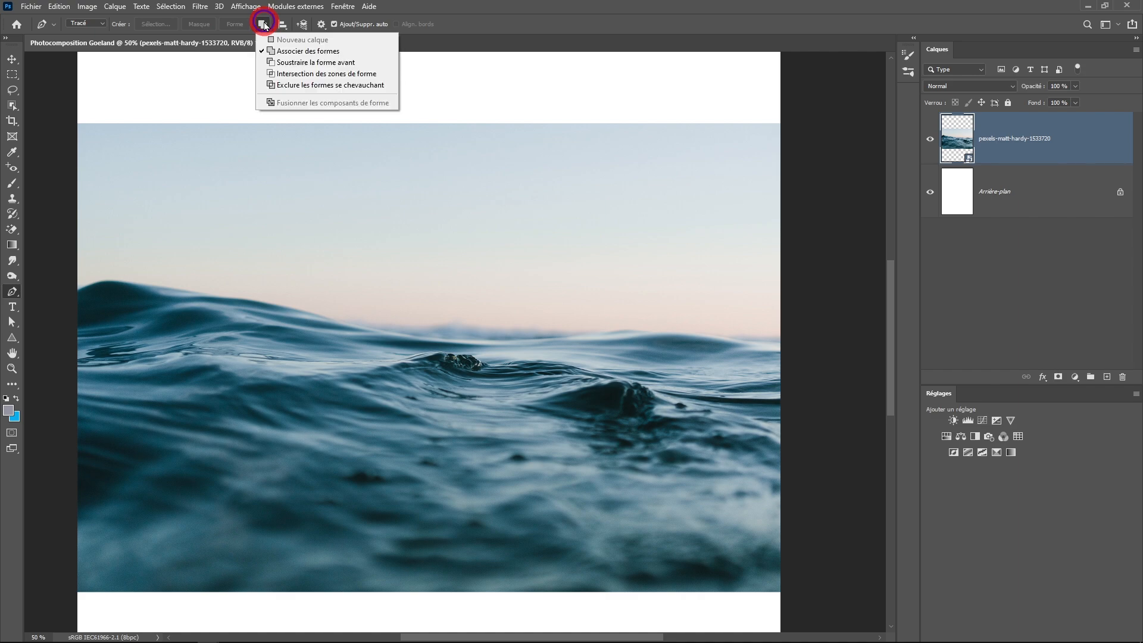
pyautogui.click(279, 62)
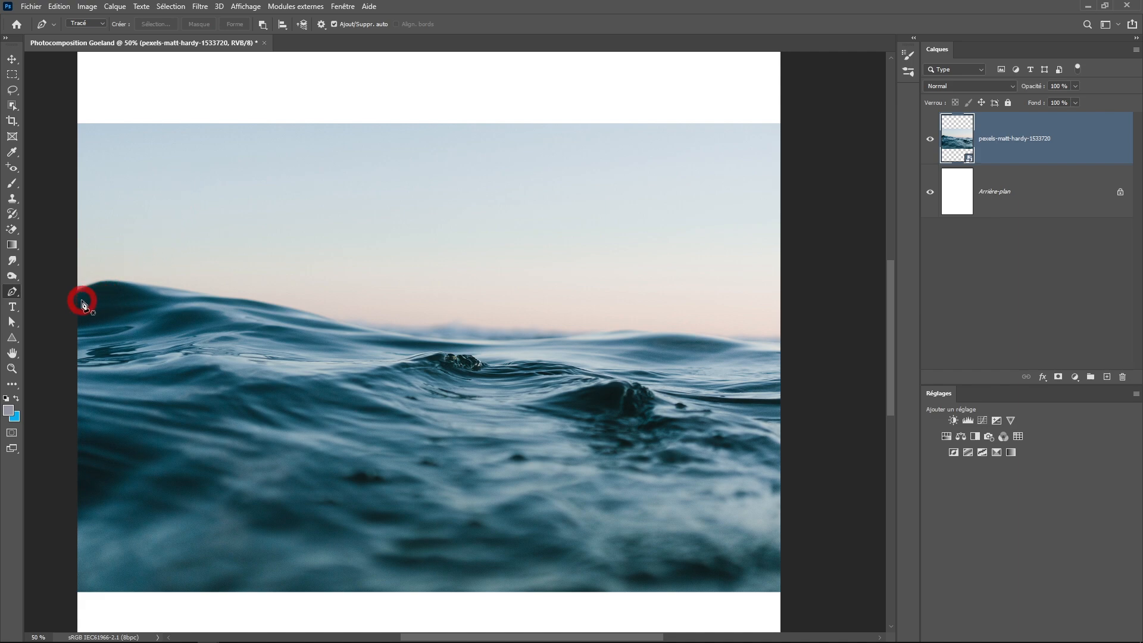
# Step: Draw a closed path that follows the wave crest along the horizon and encloses the whole sky above it
pyautogui.moveTo(72, 297); pyautogui.dragTo(154, 289)
pyautogui.moveTo(228, 299); pyautogui.dragTo(253, 304)
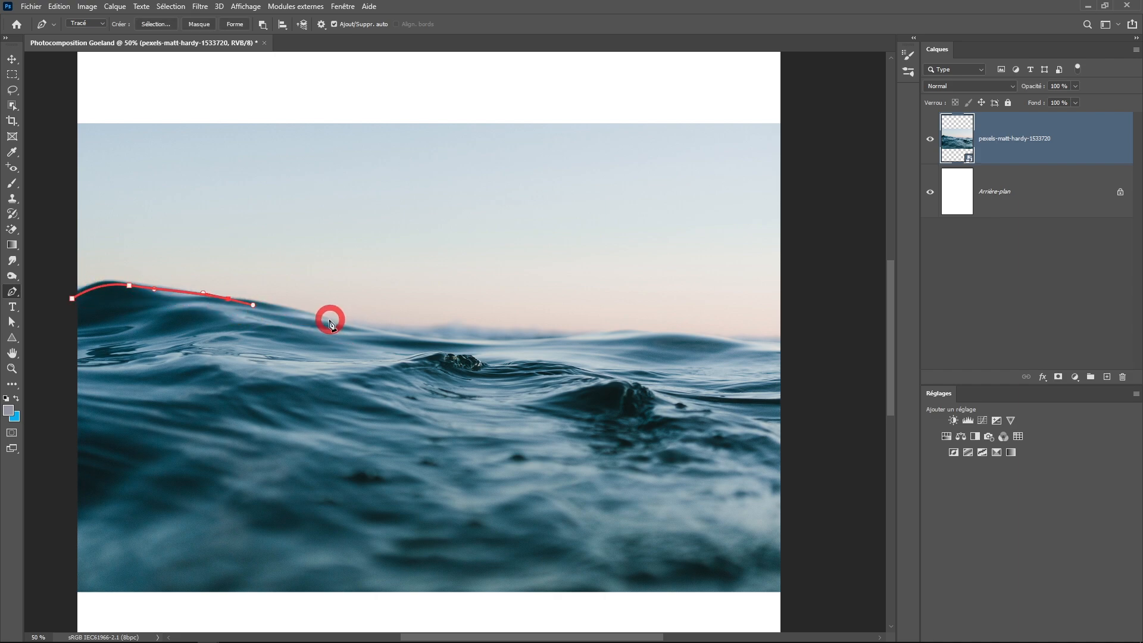
pyautogui.moveTo(329, 321); pyautogui.dragTo(346, 327)
pyautogui.moveTo(434, 342); pyautogui.dragTo(465, 344)
pyautogui.moveTo(559, 341); pyautogui.dragTo(591, 337)
pyautogui.moveTo(642, 333); pyautogui.dragTo(656, 333)
pyautogui.click(724, 340)
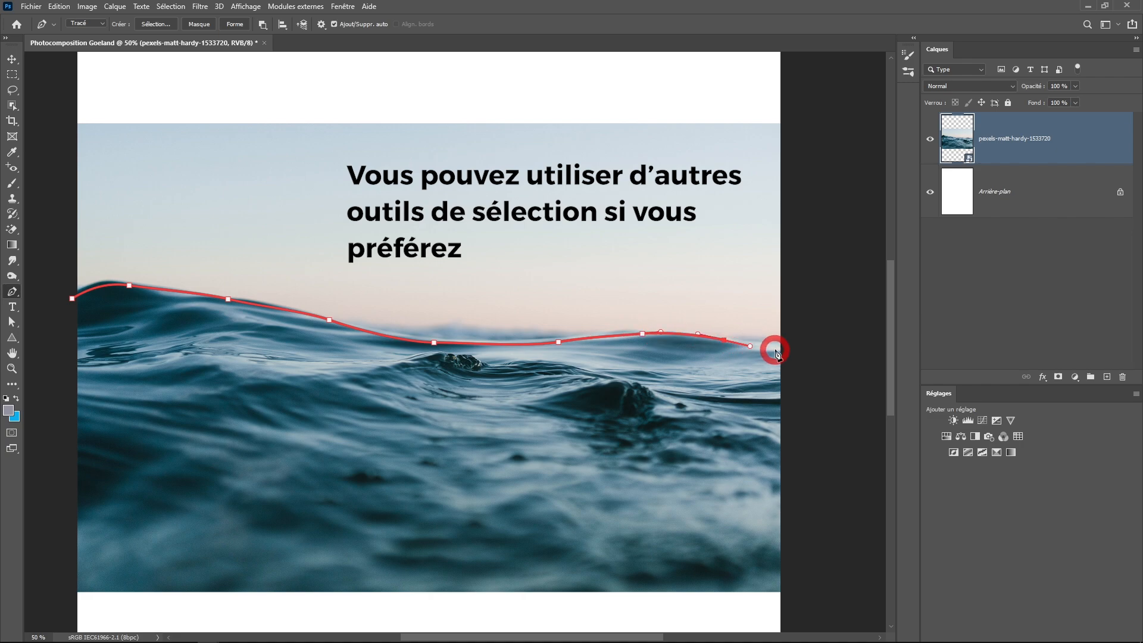
pyautogui.moveTo(793, 350); pyautogui.dragTo(806, 104)
pyautogui.click(66, 90)
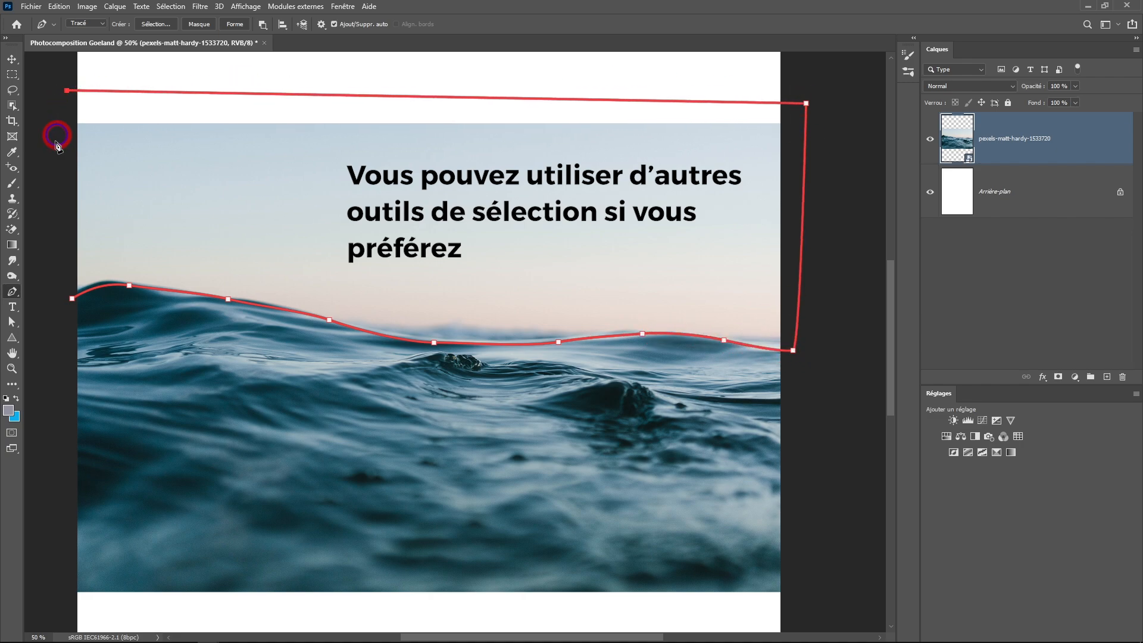
pyautogui.click(72, 298)
# Step: Draw a second closed path enclosing the lower water beneath a wavy line, and apply both paths as a vector mask on the sea layer
pyautogui.moveTo(204, 389); pyautogui.dragTo(214, 316)
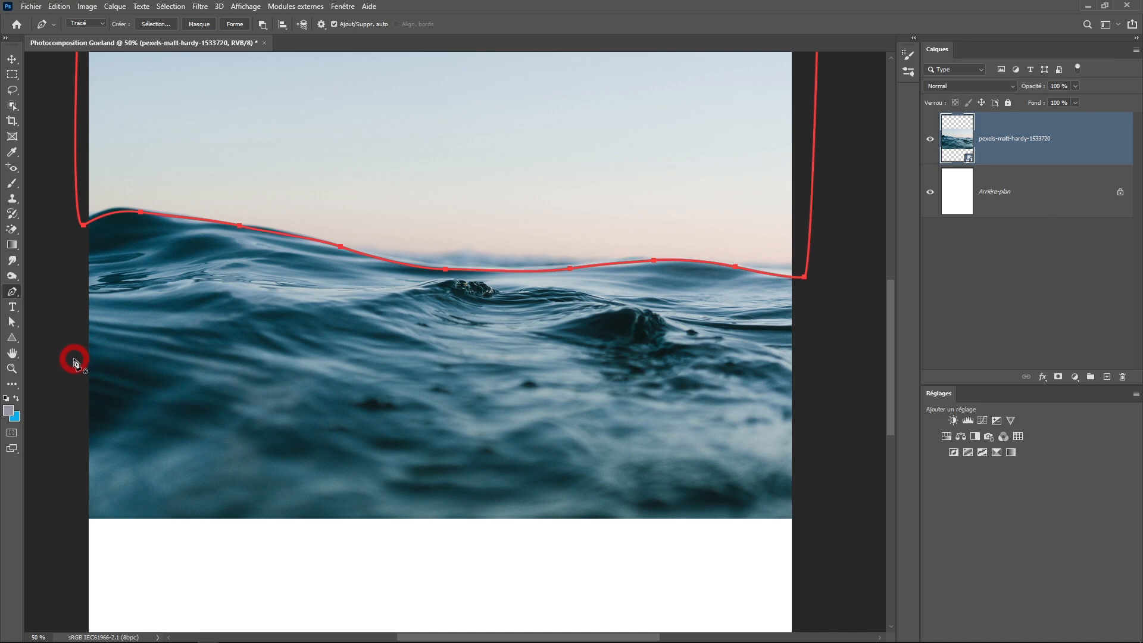
pyautogui.moveTo(75, 363); pyautogui.dragTo(97, 349)
pyautogui.moveTo(223, 329); pyautogui.dragTo(266, 326)
pyautogui.moveTo(382, 351); pyautogui.dragTo(439, 356)
pyautogui.moveTo(558, 336); pyautogui.dragTo(623, 320)
pyautogui.moveTo(655, 333); pyautogui.dragTo(691, 344)
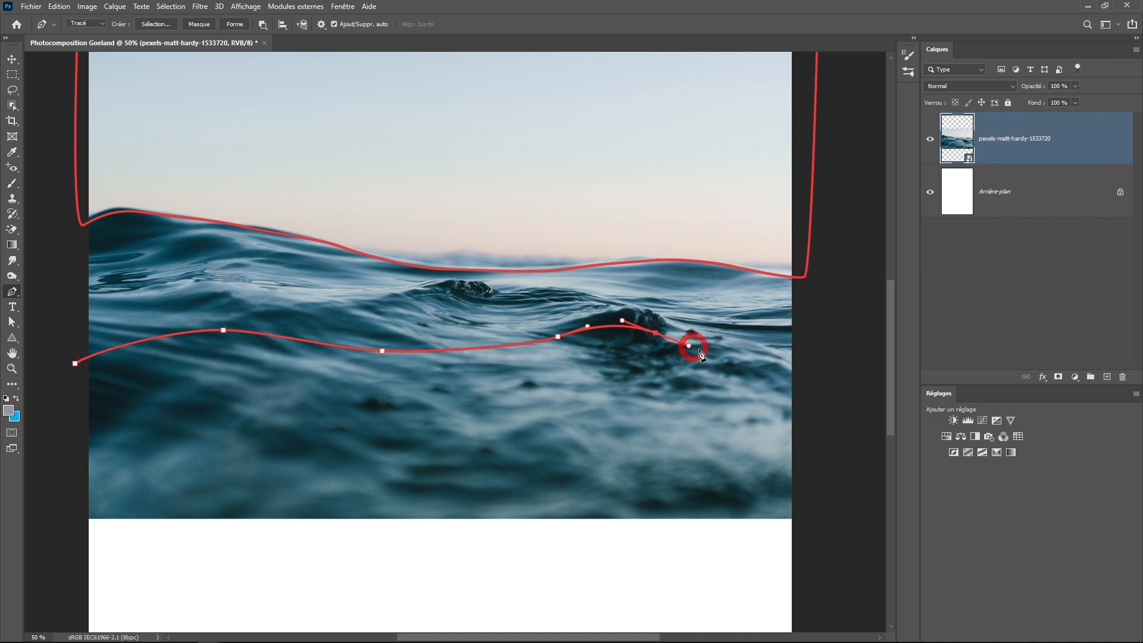
pyautogui.click(801, 343)
pyautogui.click(820, 526)
pyautogui.click(216, 555)
pyautogui.click(76, 549)
pyautogui.click(75, 363)
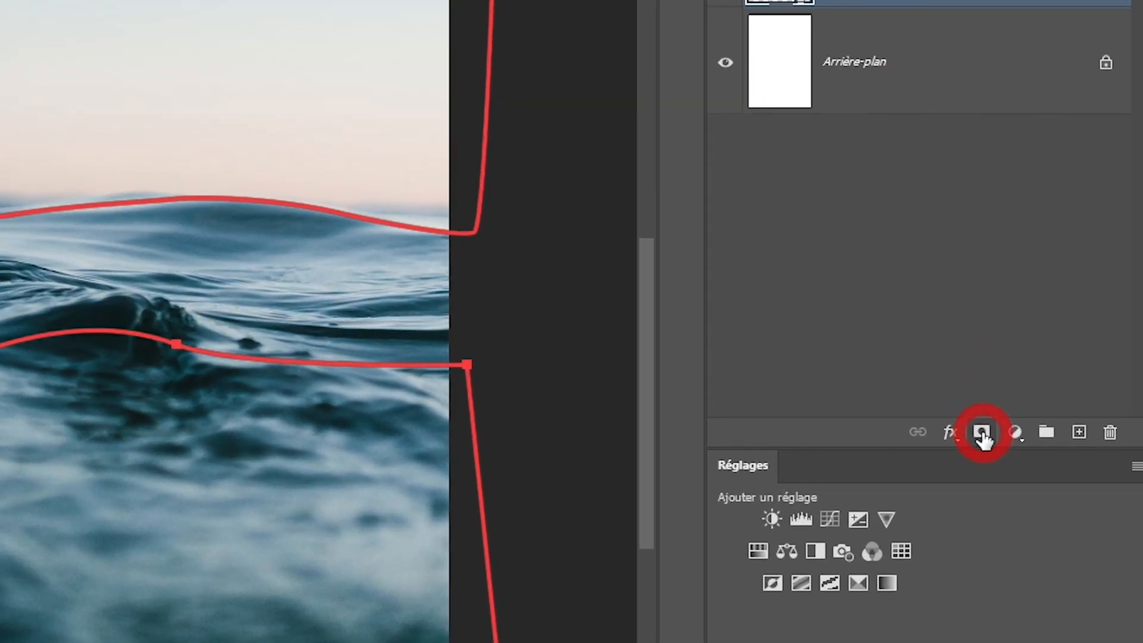
pyautogui.click(982, 436)
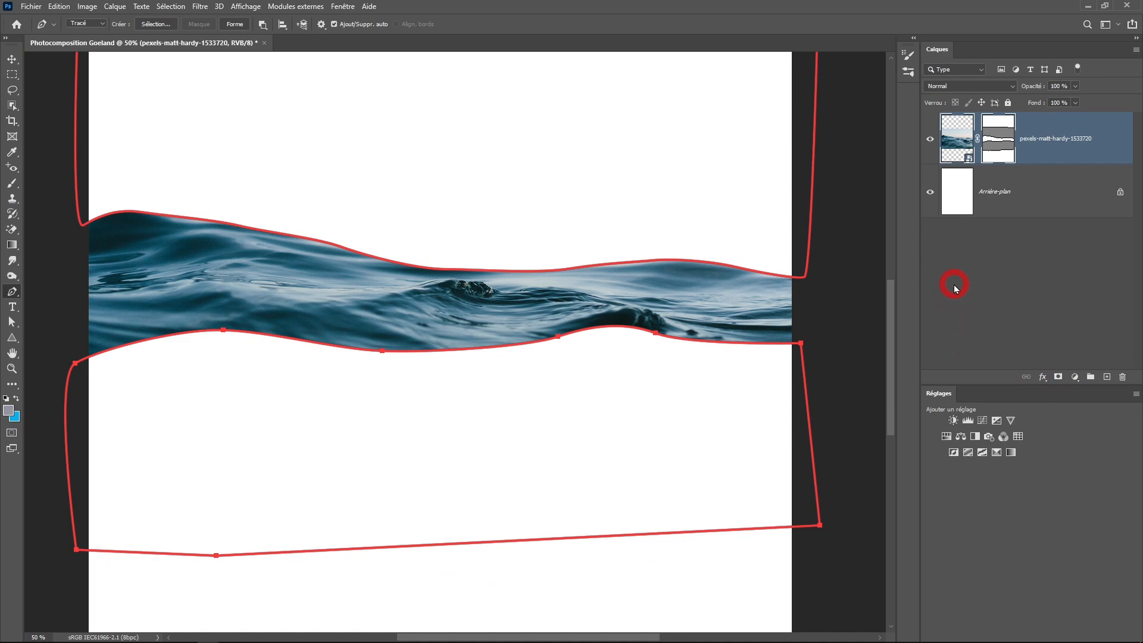
# Step: Reshape the lower mask edge with the Direct Selection tool by extending the curve handle of its leftmost crest point
pyautogui.click(12, 324)
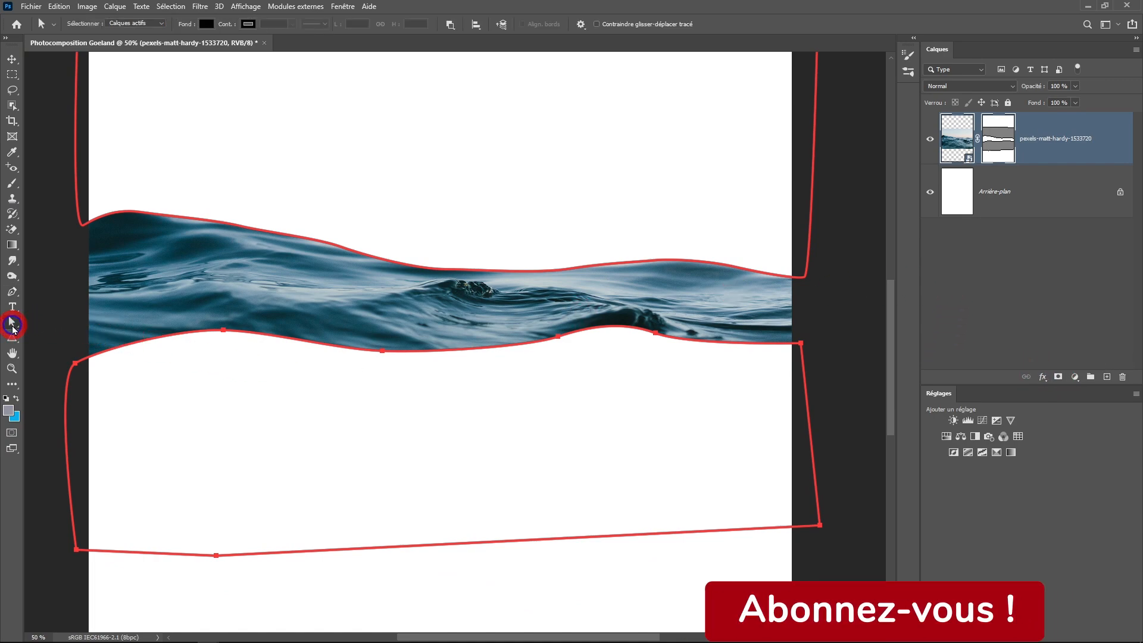
pyautogui.moveTo(13, 328); pyautogui.dragTo(51, 337)
pyautogui.click(175, 340)
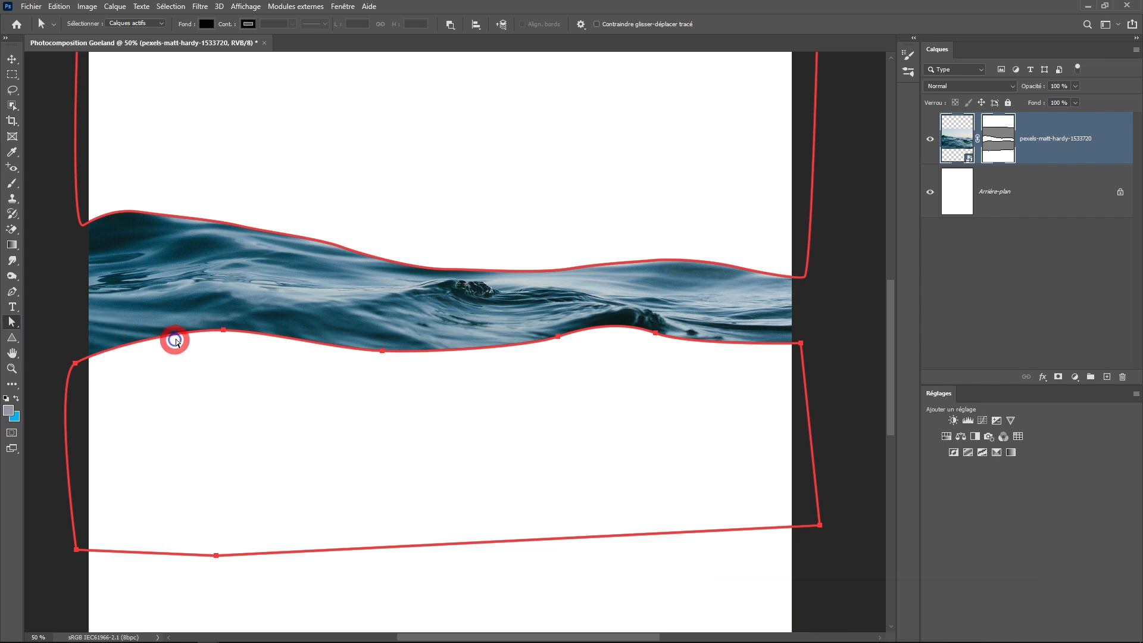
pyautogui.click(221, 334)
pyautogui.click(267, 333)
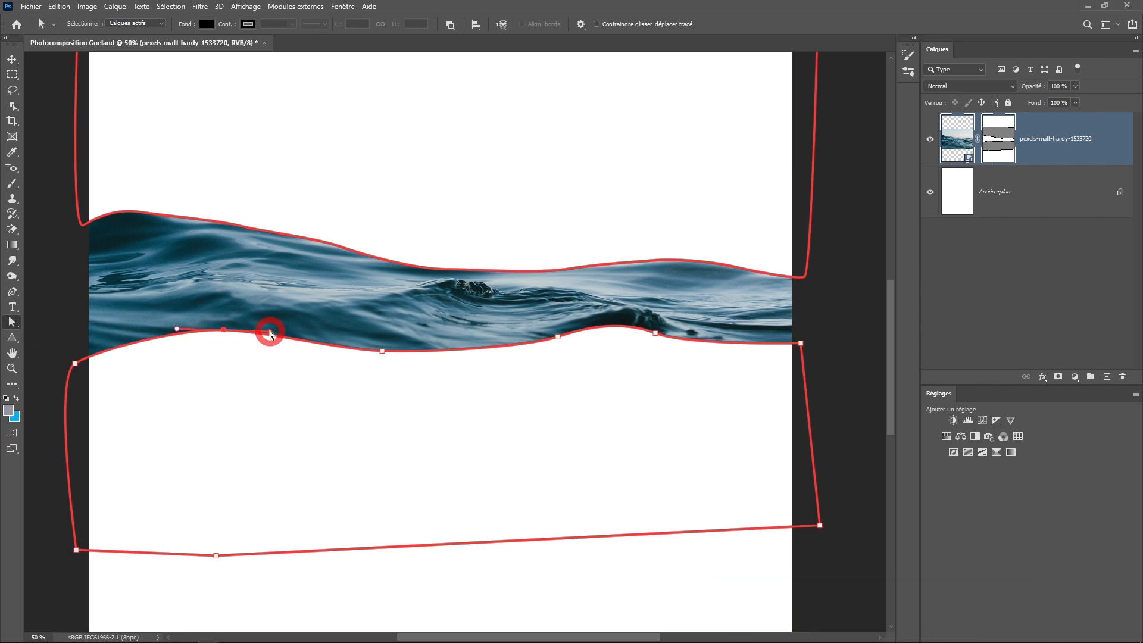
pyautogui.moveTo(270, 334); pyautogui.dragTo(289, 330)
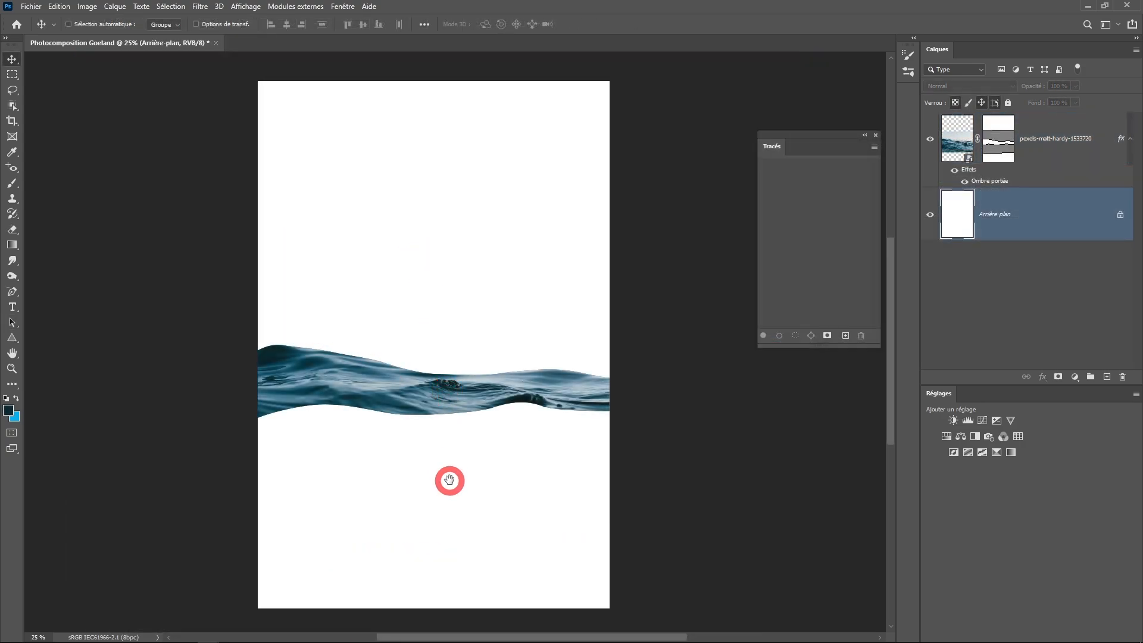
# Step: Draw a rectangle shape about 2416 × 1465 px behind the wave strip, covering the lower part of the canvas
pyautogui.moveTo(450, 480); pyautogui.dragTo(439, 431)
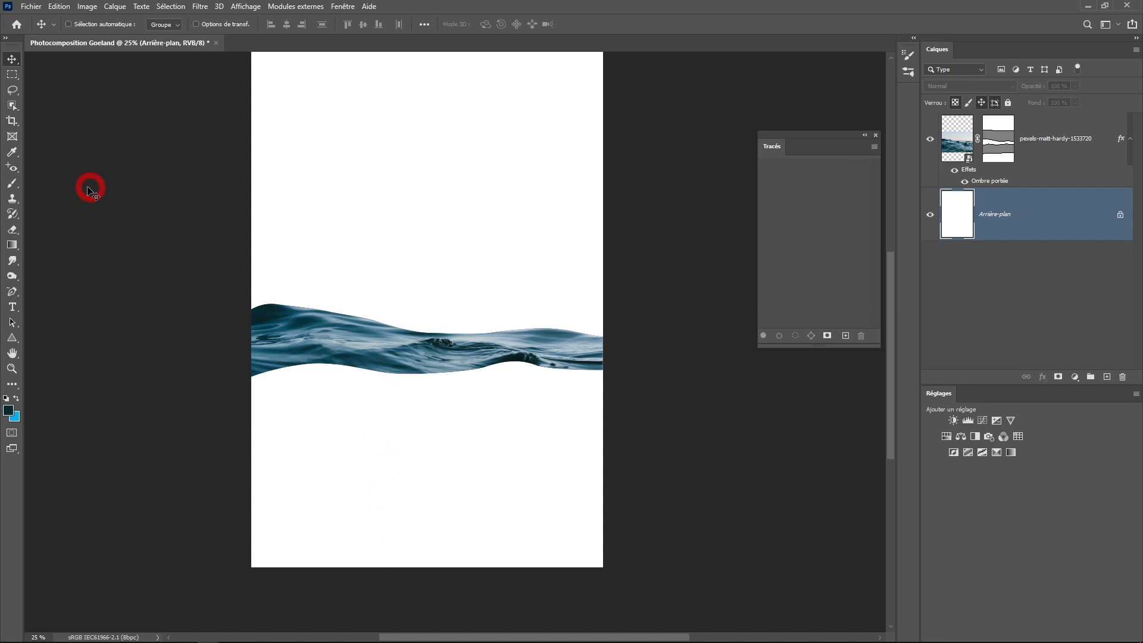
pyautogui.click(12, 337)
pyautogui.click(40, 343)
pyautogui.moveTo(247, 352); pyautogui.dragTo(607, 571)
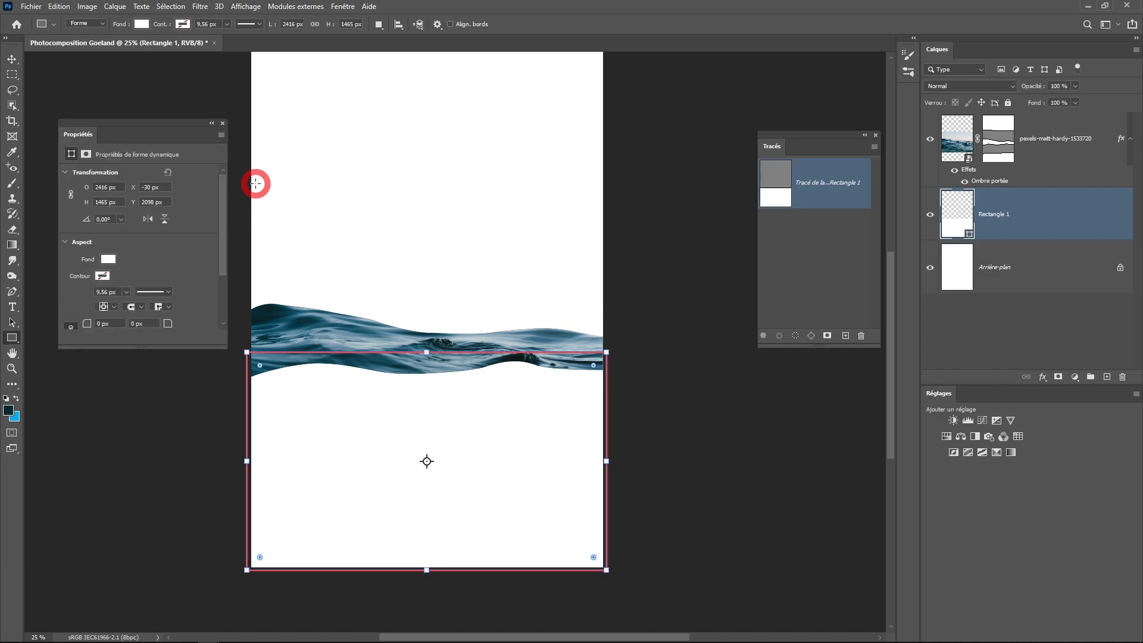
pyautogui.click(222, 124)
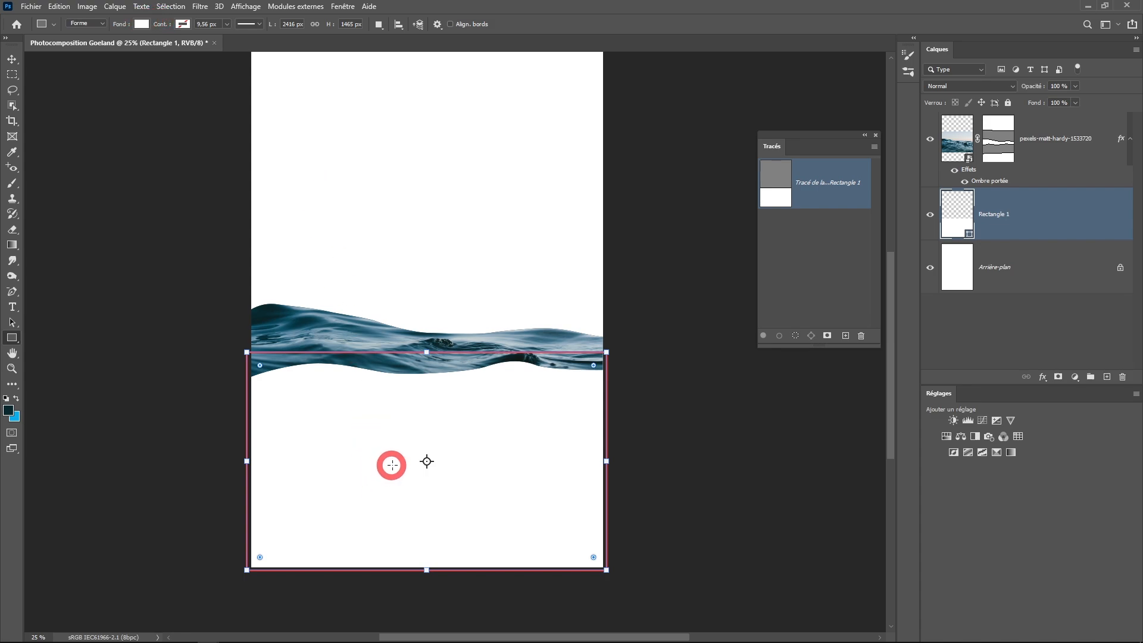
# Step: Change the rectangle's fill to a linear gradient and set its black stop to dark teal 0a272e sampled from the wave
pyautogui.click(140, 25)
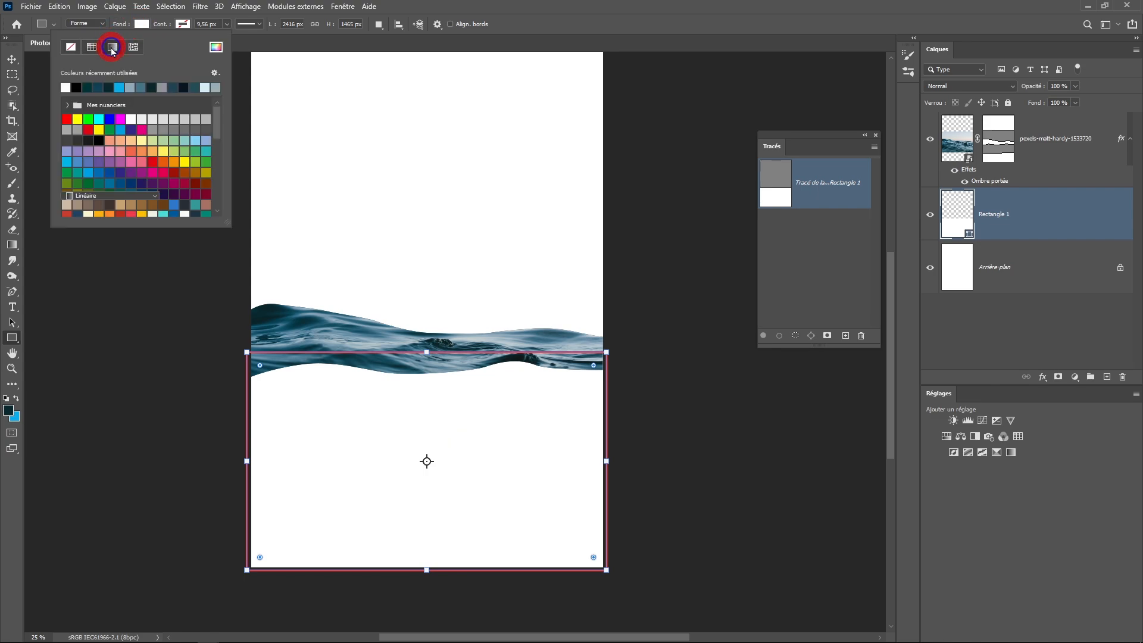
pyautogui.click(112, 48)
pyautogui.click(64, 183)
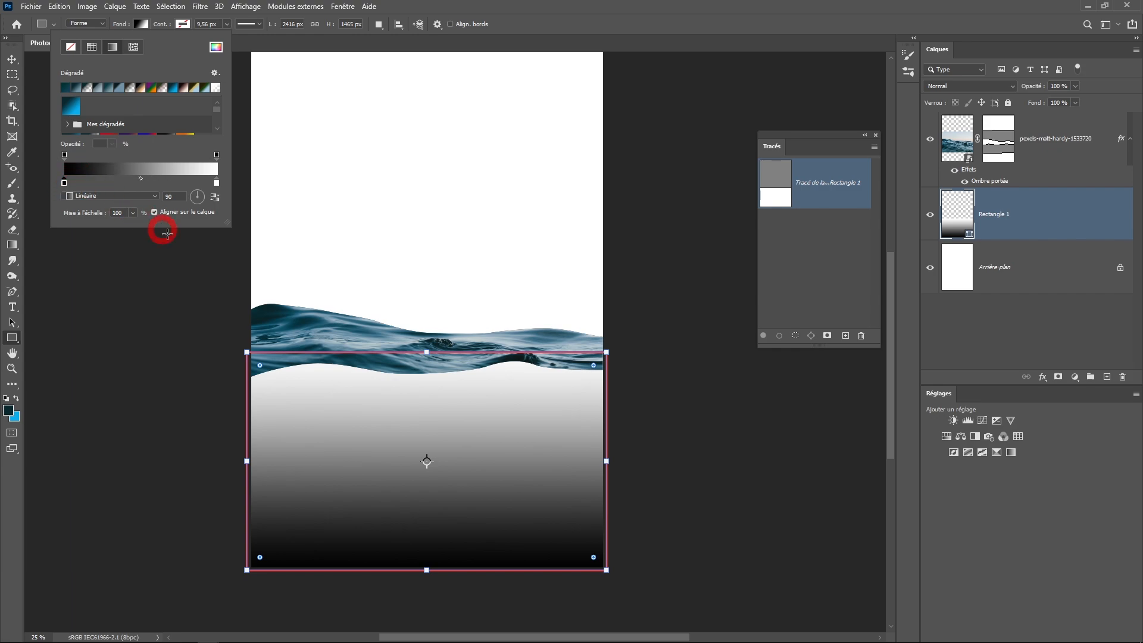
pyautogui.doubleClick(65, 182)
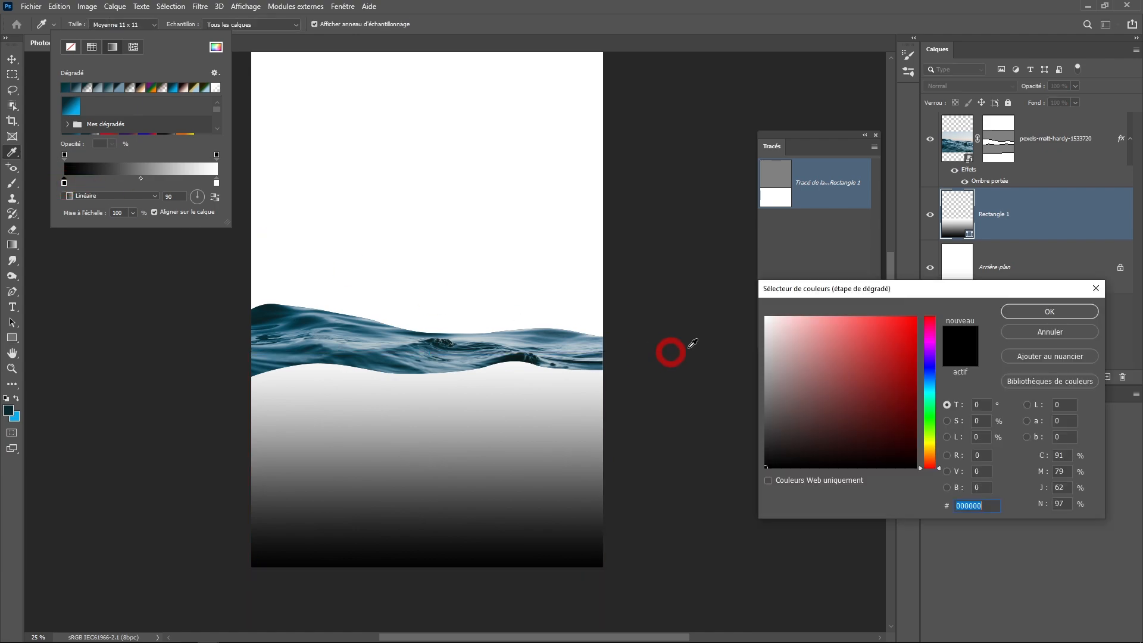
pyautogui.click(301, 321)
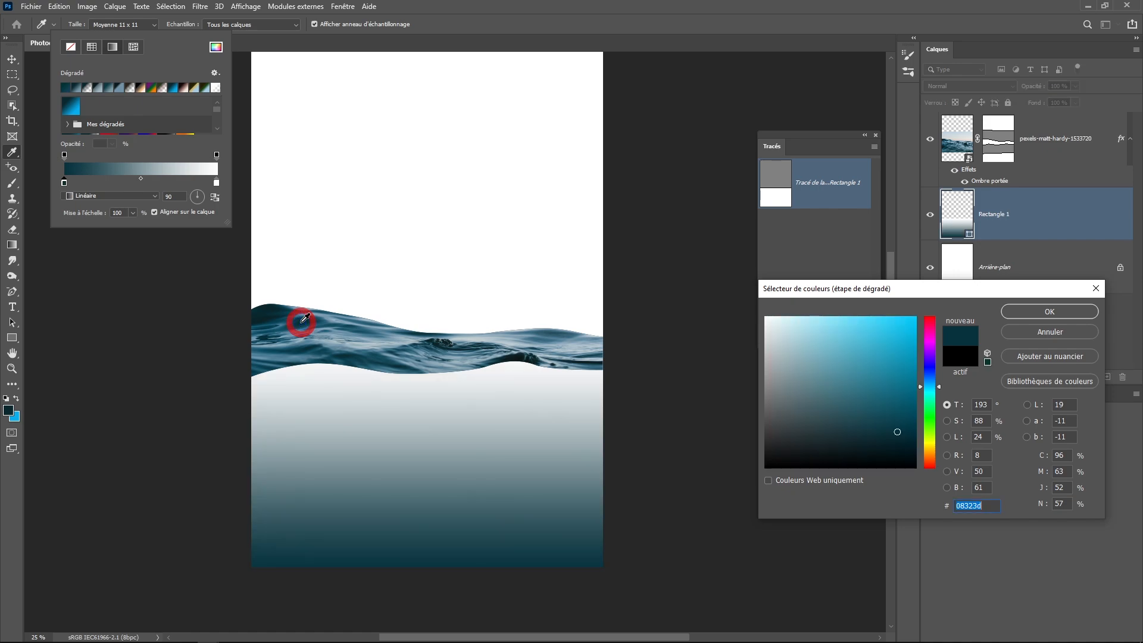
pyautogui.click(267, 315)
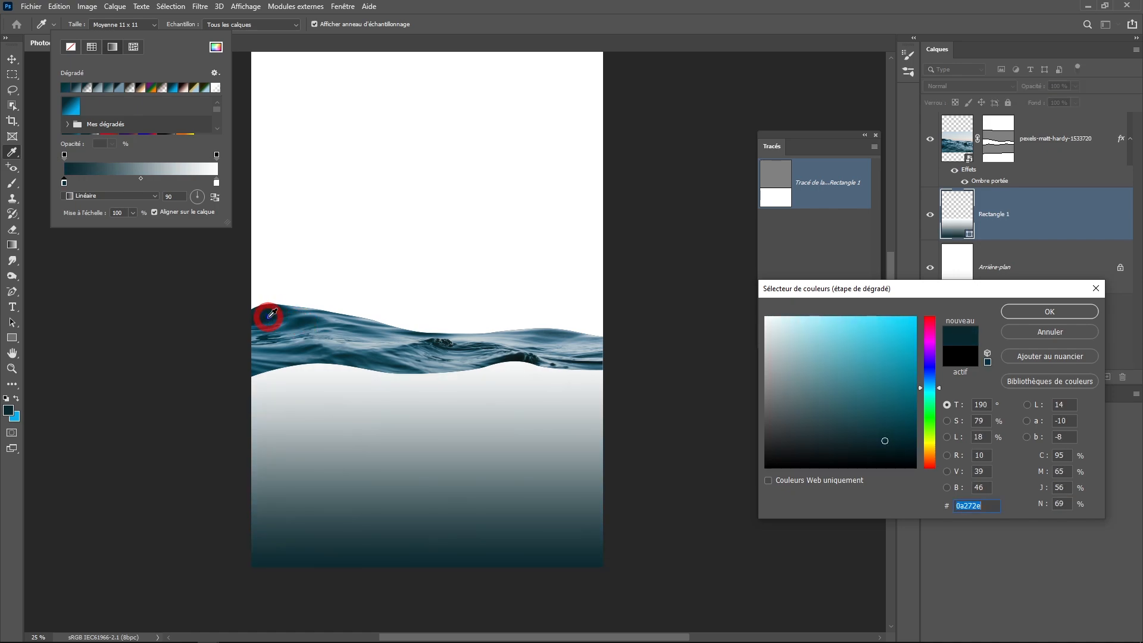
pyautogui.click(1049, 311)
# Step: Set the gradient's white stop to the light grey-blue 8fabb9 sampled from the water
pyautogui.click(217, 182)
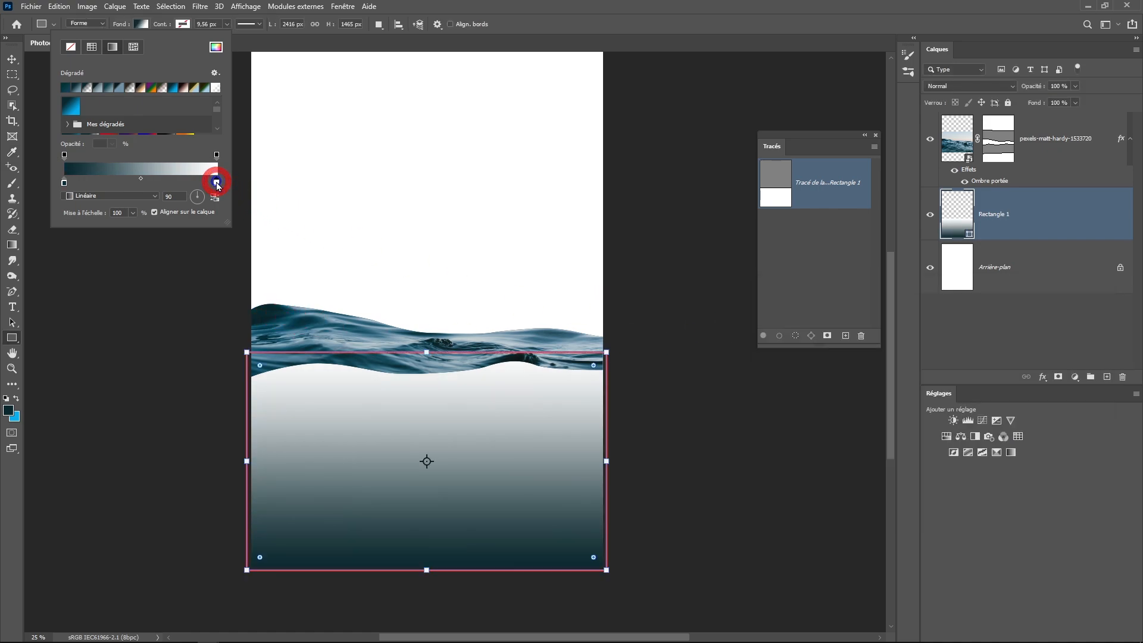
pyautogui.doubleClick(216, 183)
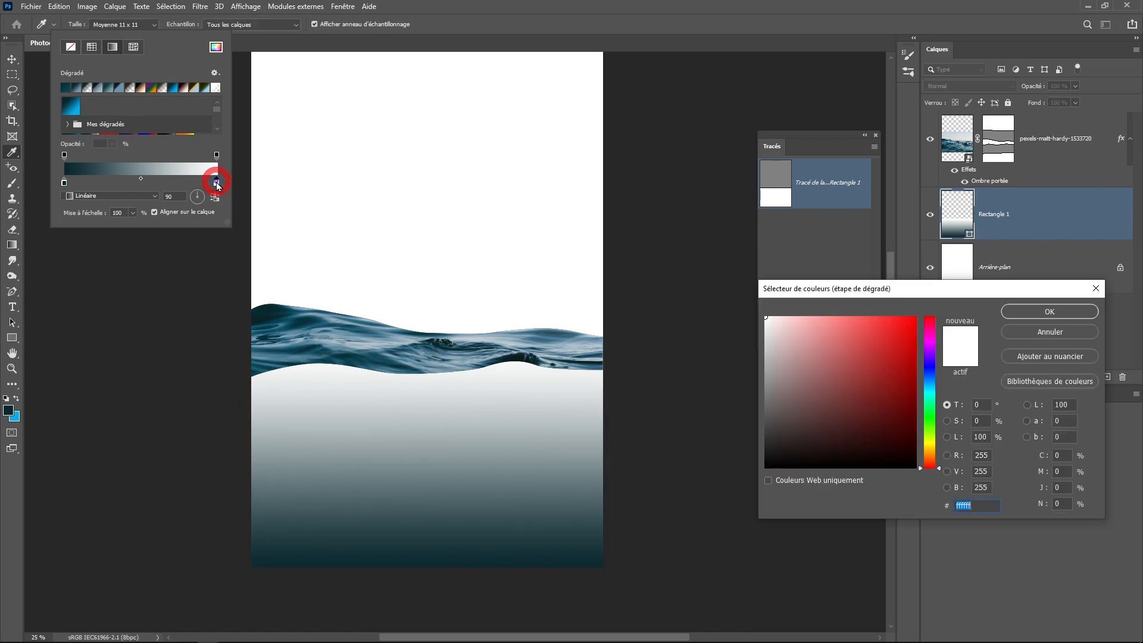
pyautogui.click(396, 340)
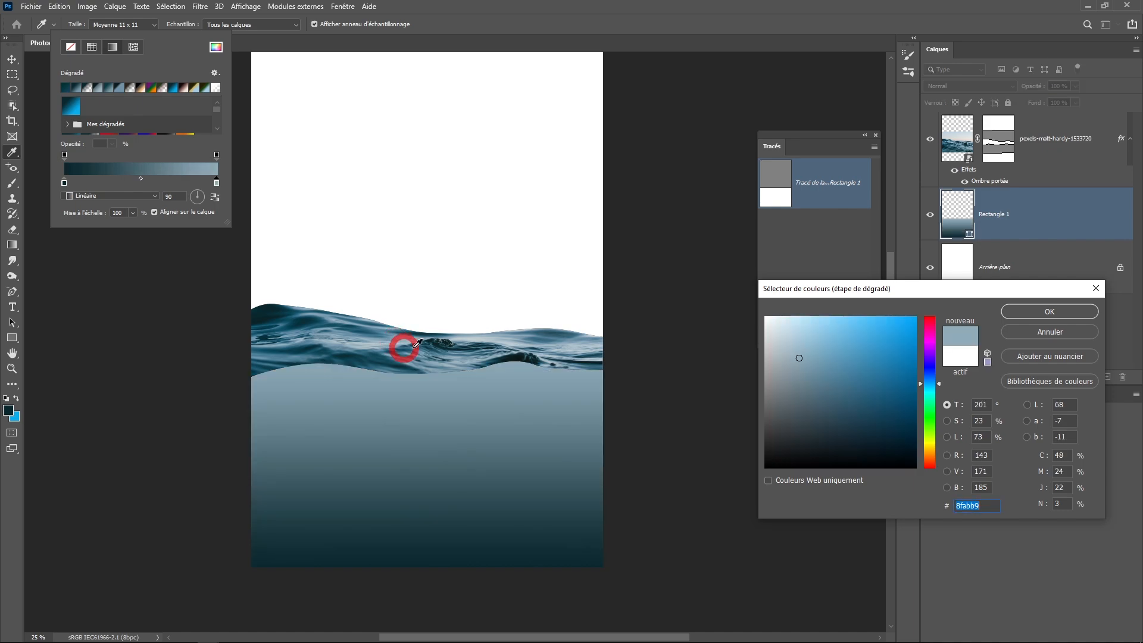
pyautogui.click(1039, 311)
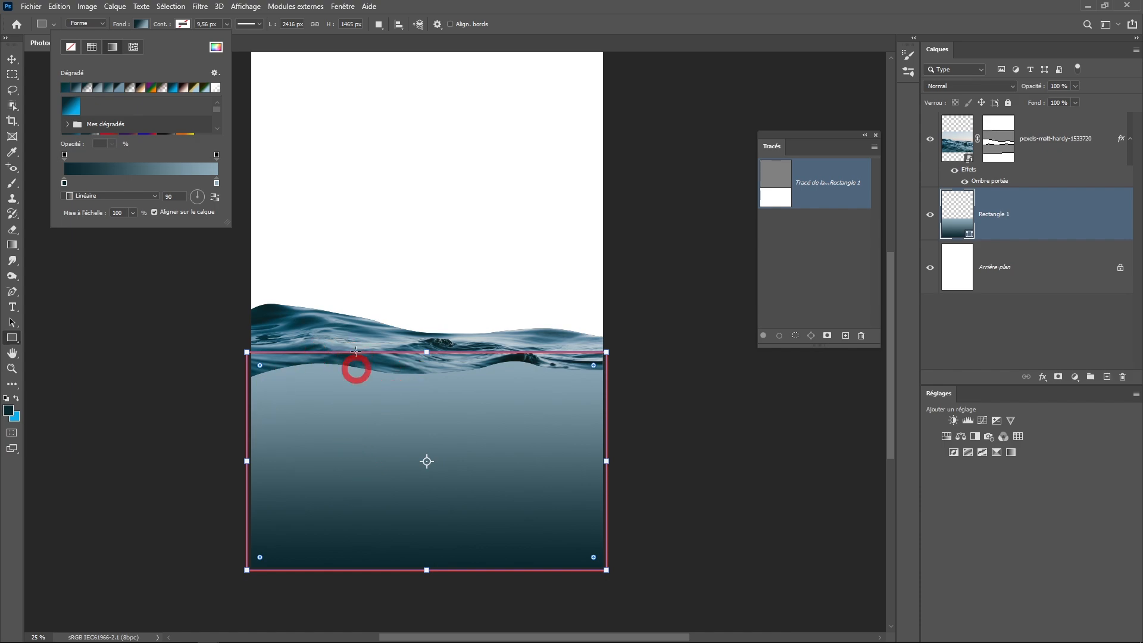
pyautogui.click(343, 6)
pyautogui.click(953, 223)
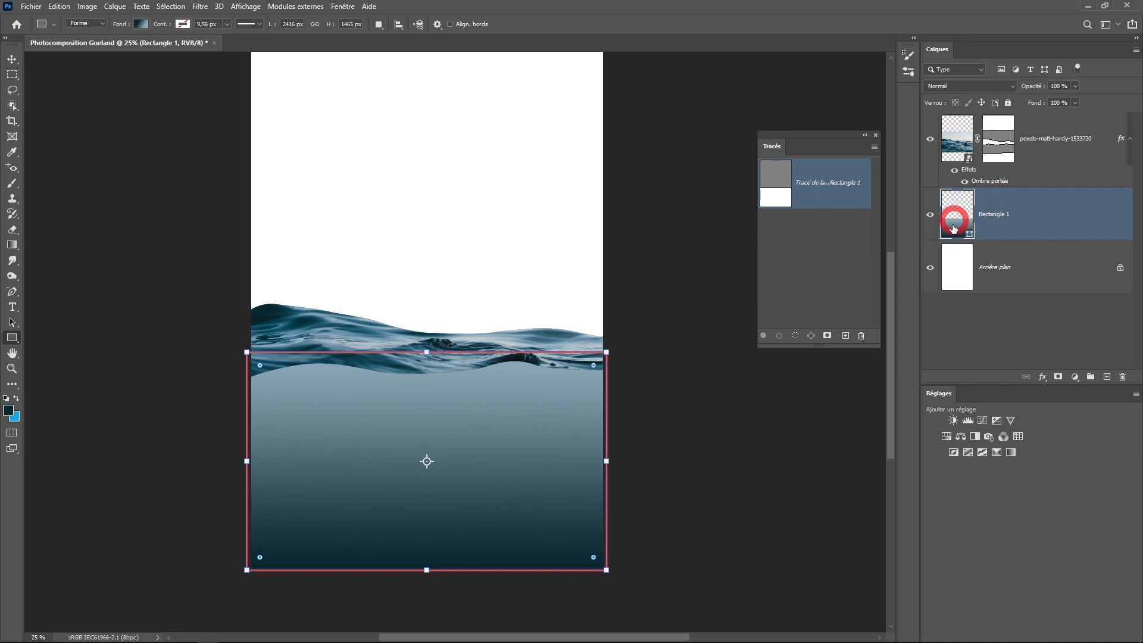
pyautogui.doubleClick(961, 231)
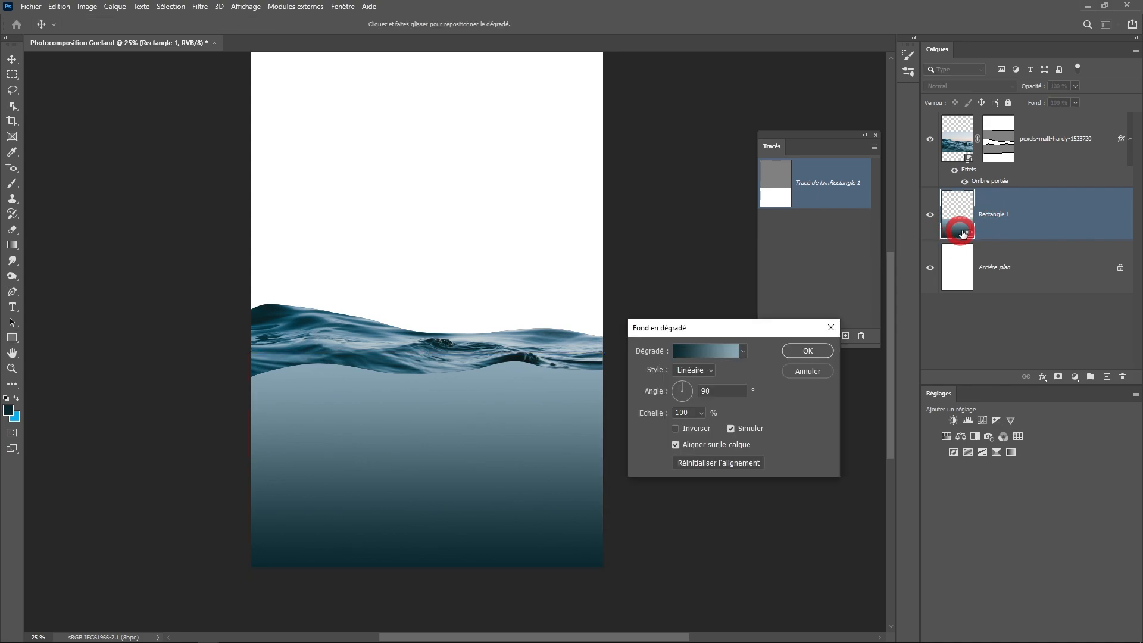
pyautogui.click(705, 352)
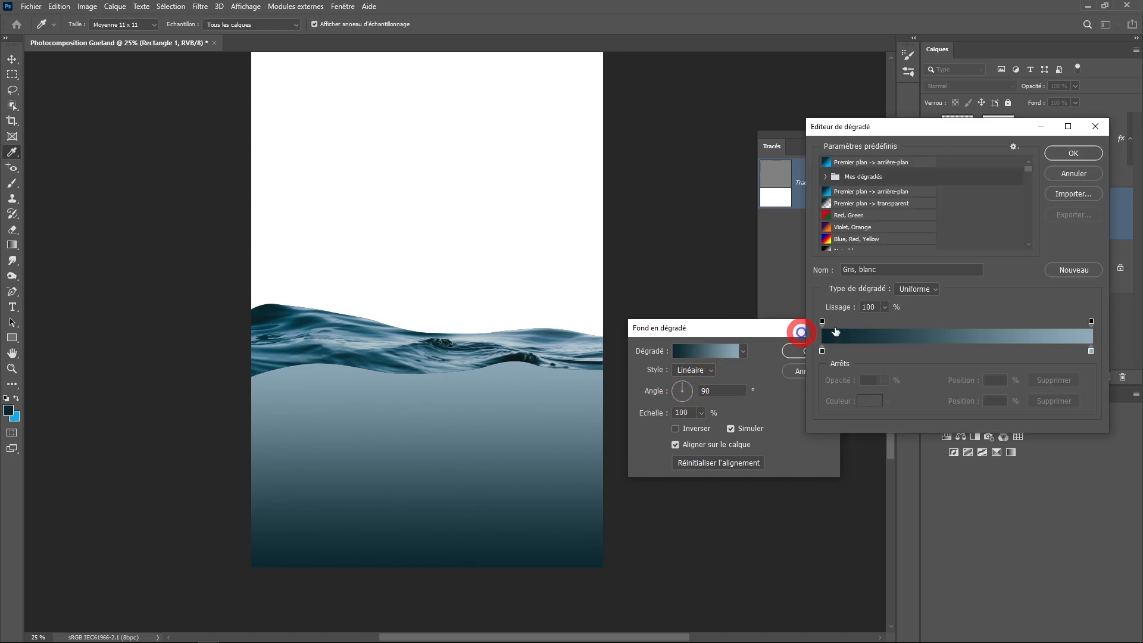
pyautogui.click(1066, 174)
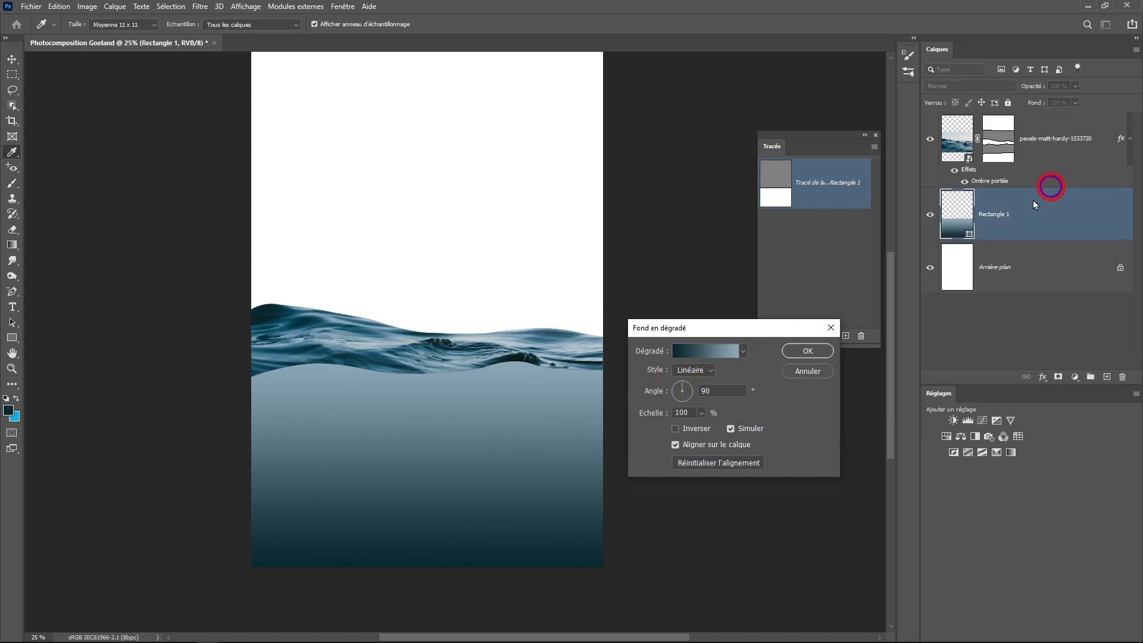
pyautogui.click(801, 371)
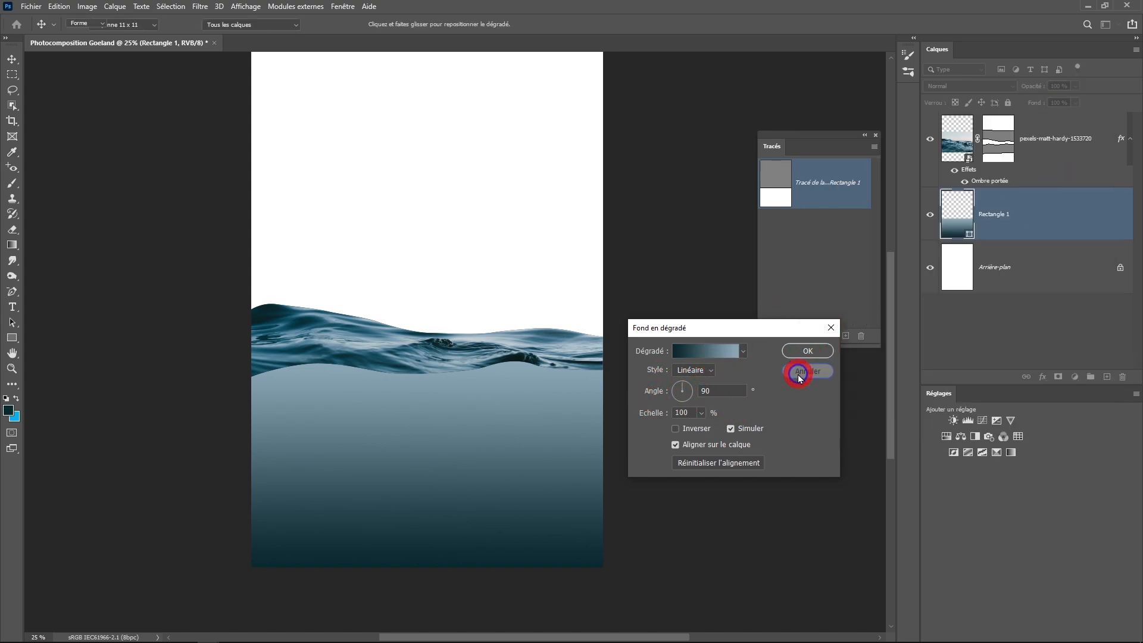
# Step: Place the embedded photo pexels-miles-hardacre-2404369 above the gradient rectangle and clip it to that rectangle
pyautogui.click(31, 7)
pyautogui.click(59, 243)
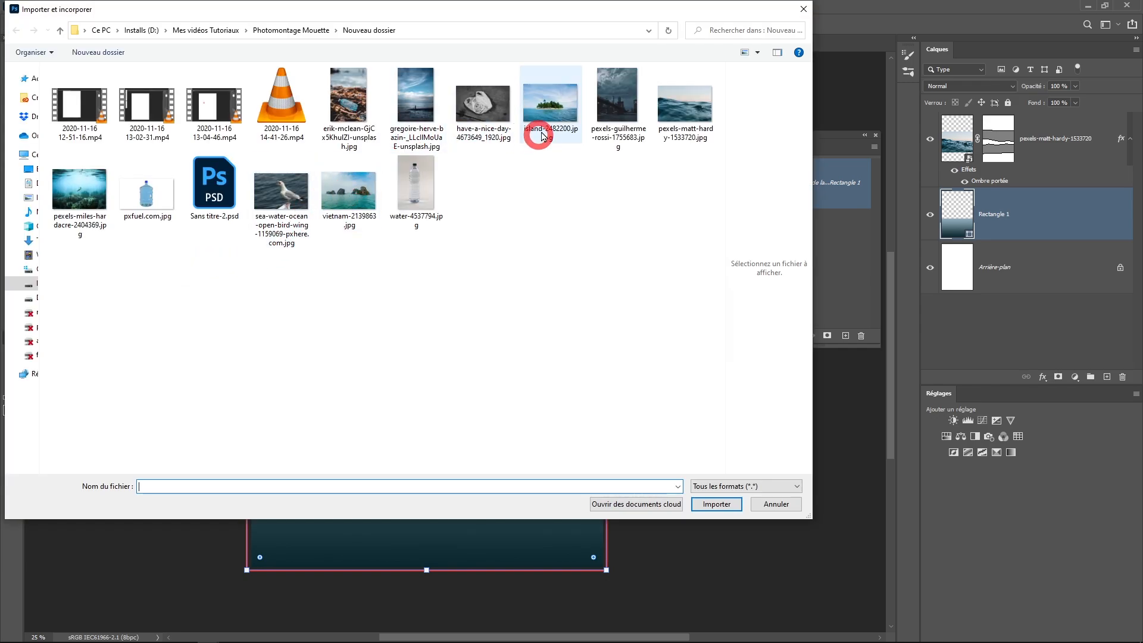
pyautogui.click(90, 189)
pyautogui.click(716, 504)
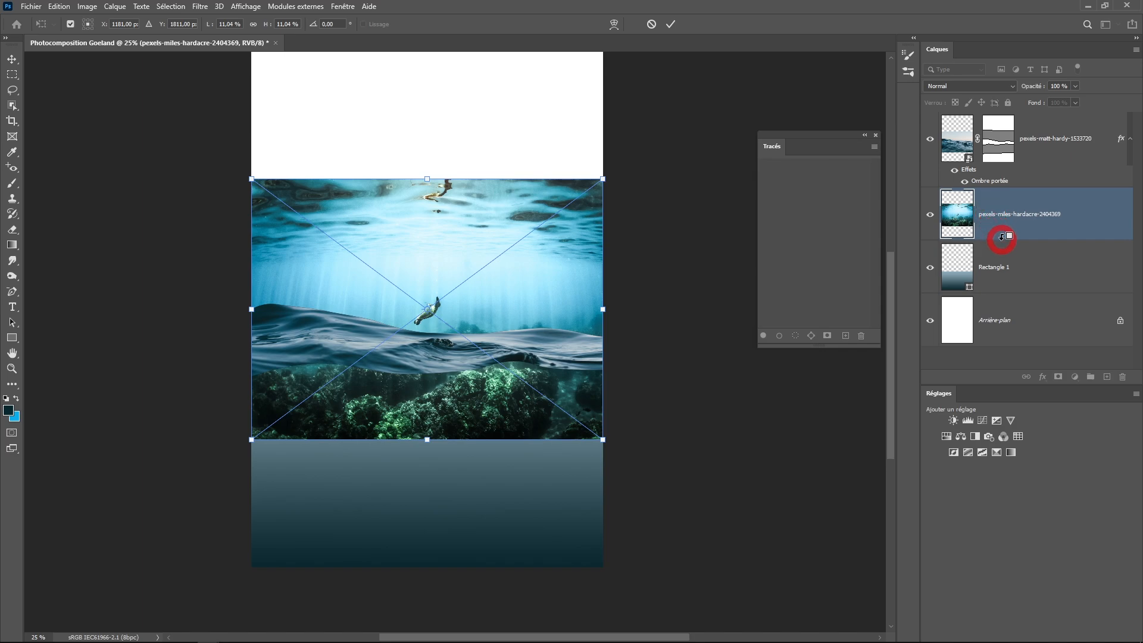
pyautogui.keyDown('alt'); pyautogui.click(1001, 239); pyautogui.keyUp('alt')
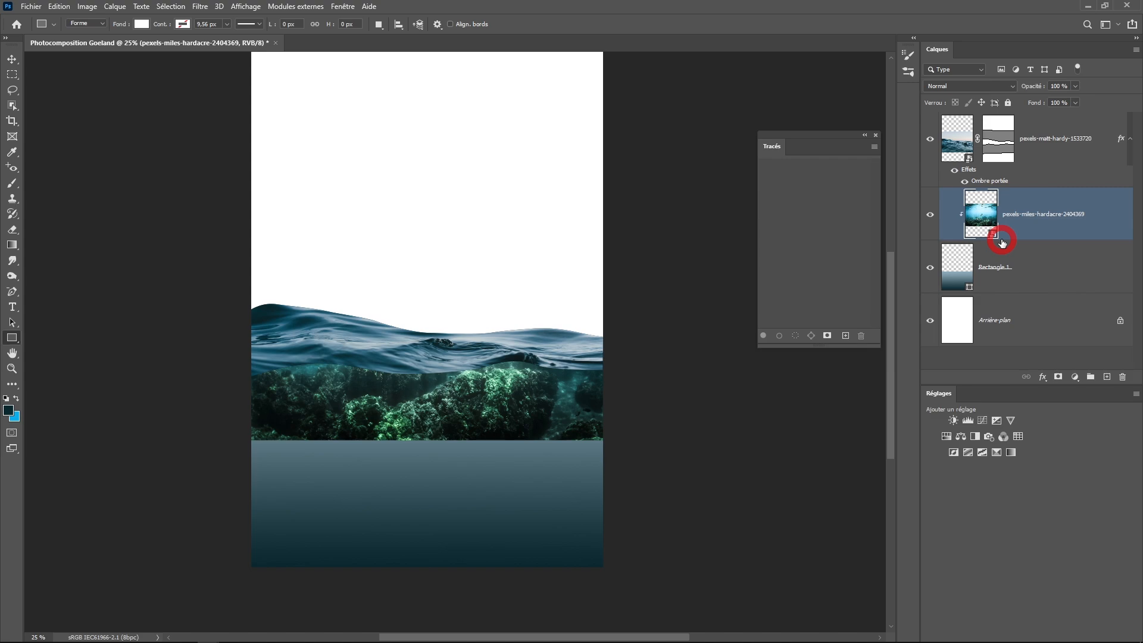
# Step: Move the underwater photo down to fill the area below the waves and set its blend mode to Lumière tamisée
pyautogui.click(12, 59)
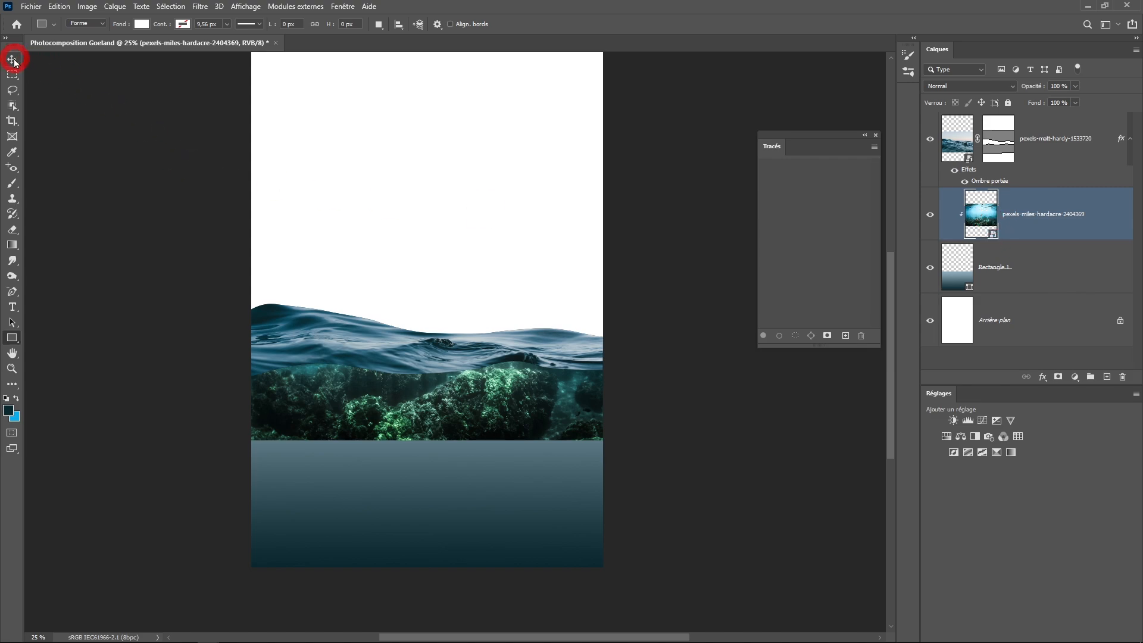
pyautogui.moveTo(443, 398); pyautogui.dragTo(447, 518)
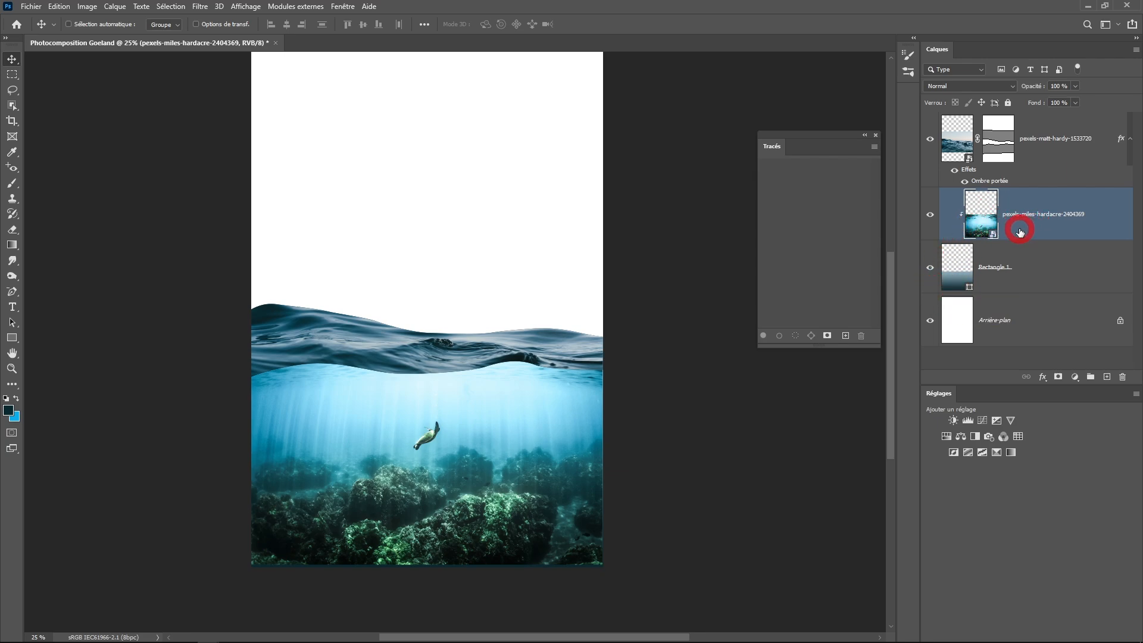
pyautogui.click(941, 85)
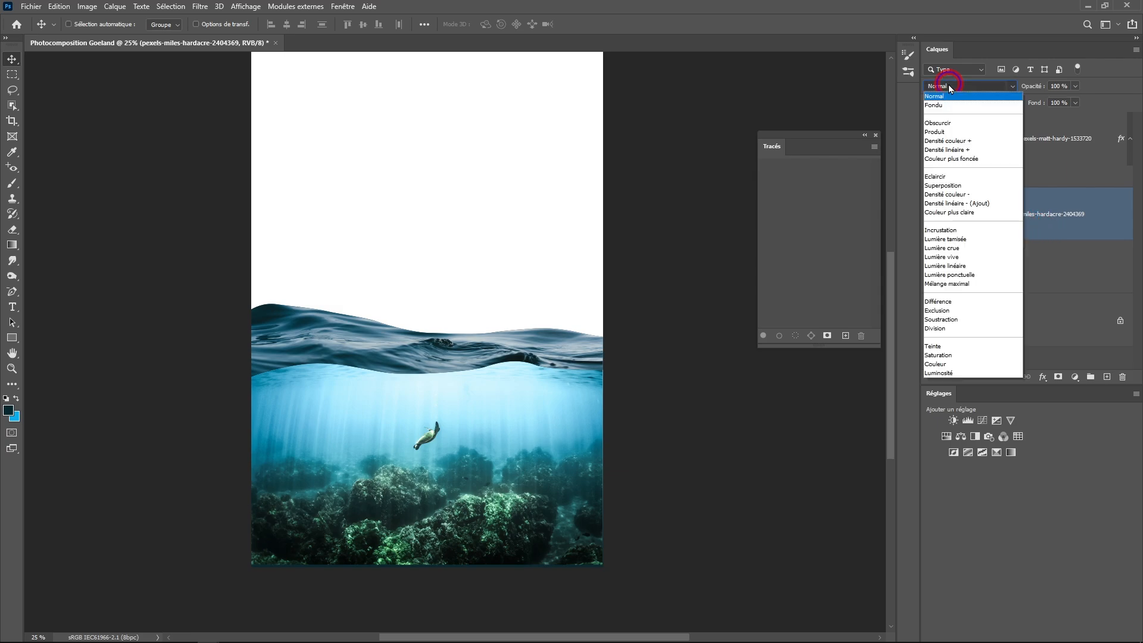
pyautogui.click(946, 239)
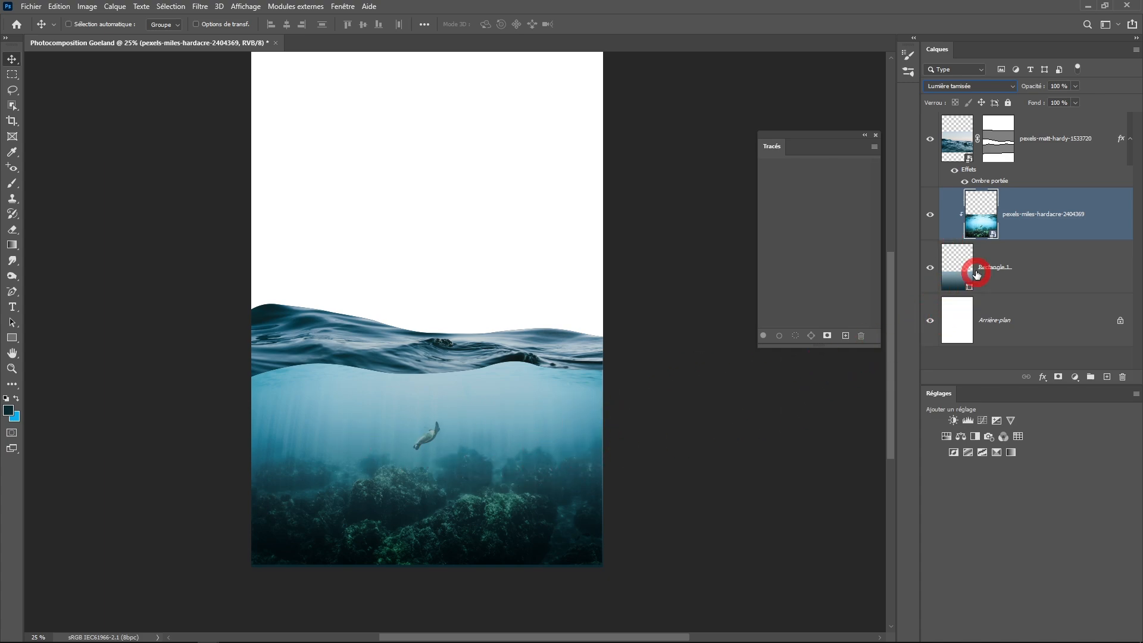
# Step: Change the dark stop of the rectangle's gradient to a slightly more saturated dark teal
pyautogui.doubleClick(954, 280)
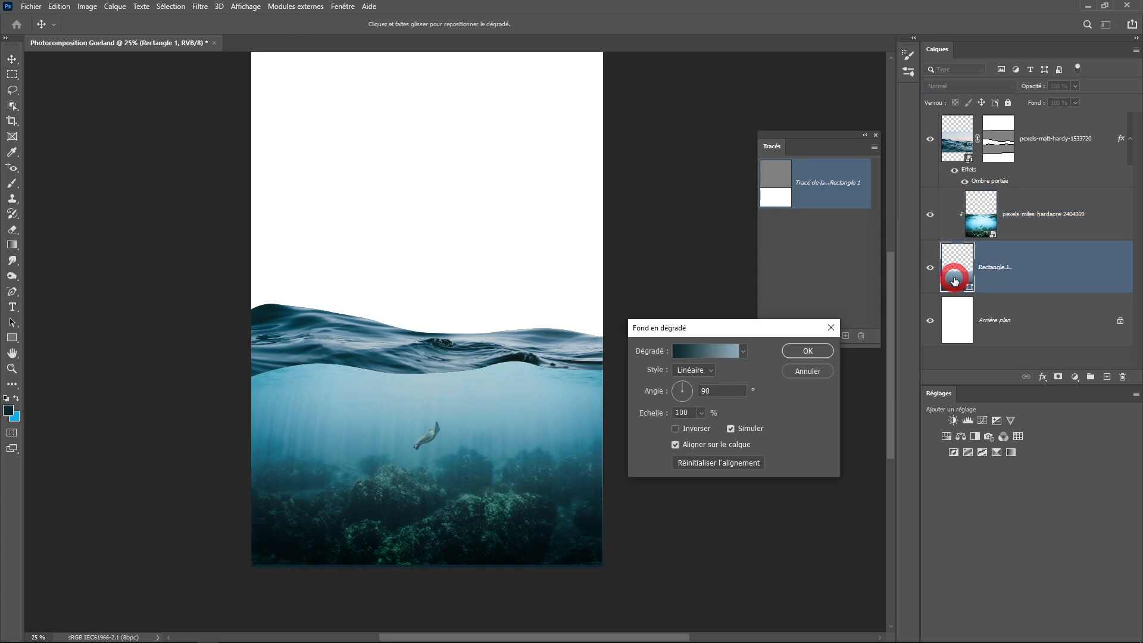
pyautogui.click(691, 352)
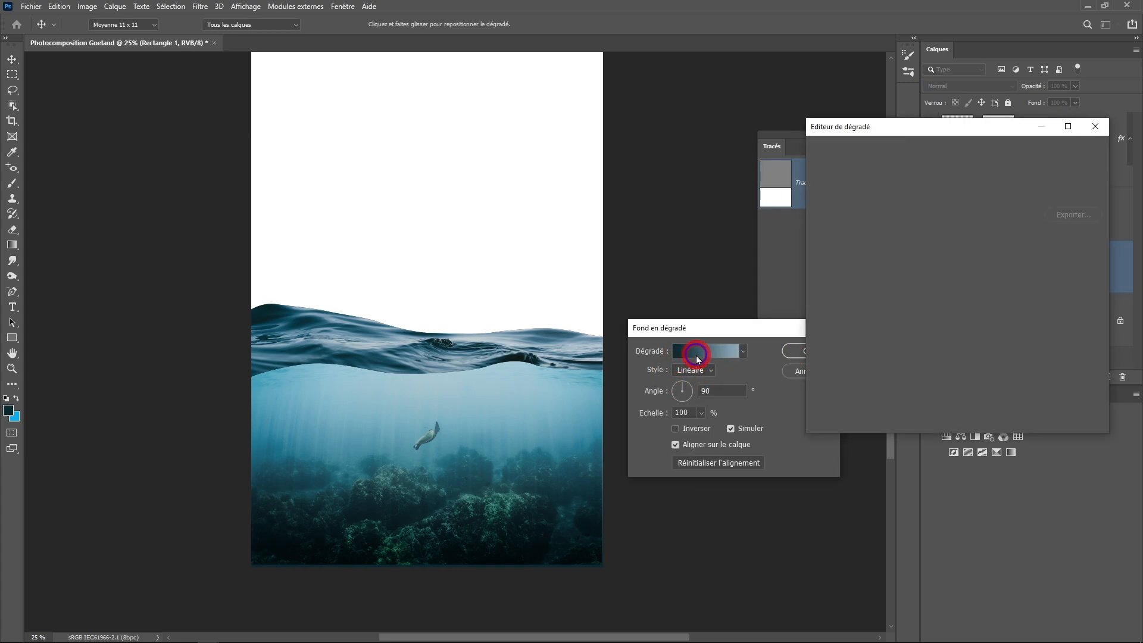
pyautogui.click(824, 353)
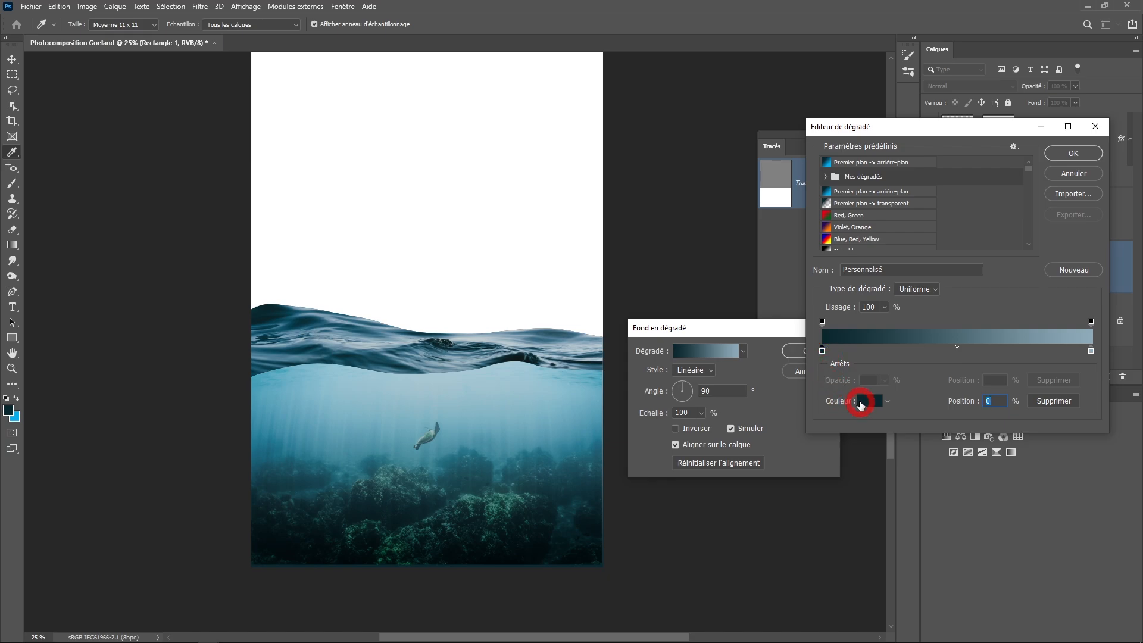
pyautogui.click(869, 403)
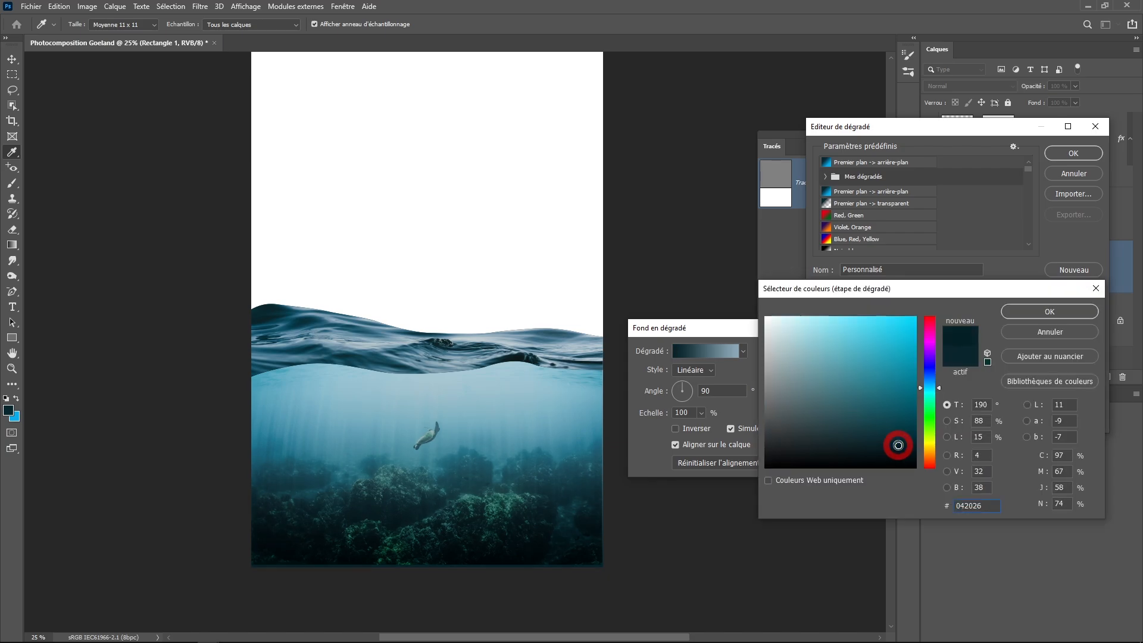
pyautogui.moveTo(898, 444); pyautogui.dragTo(897, 442)
pyautogui.click(1049, 311)
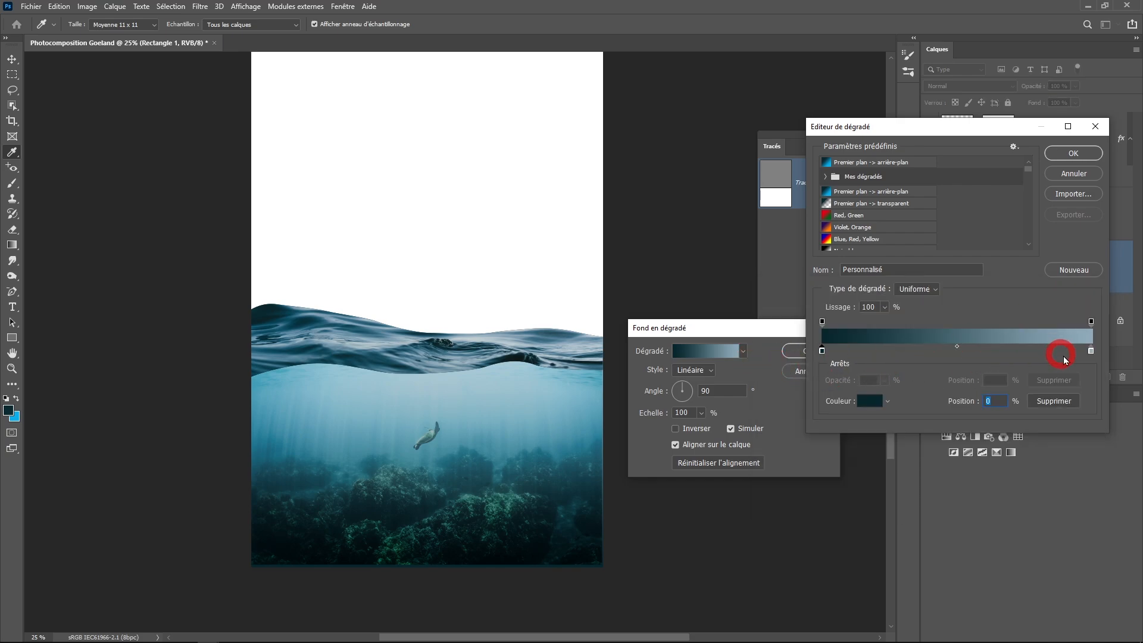
# Step: Set the light stop of the rectangle's gradient to 9fb7c3, sampled from the right end of the wave strip
pyautogui.doubleClick(1091, 350)
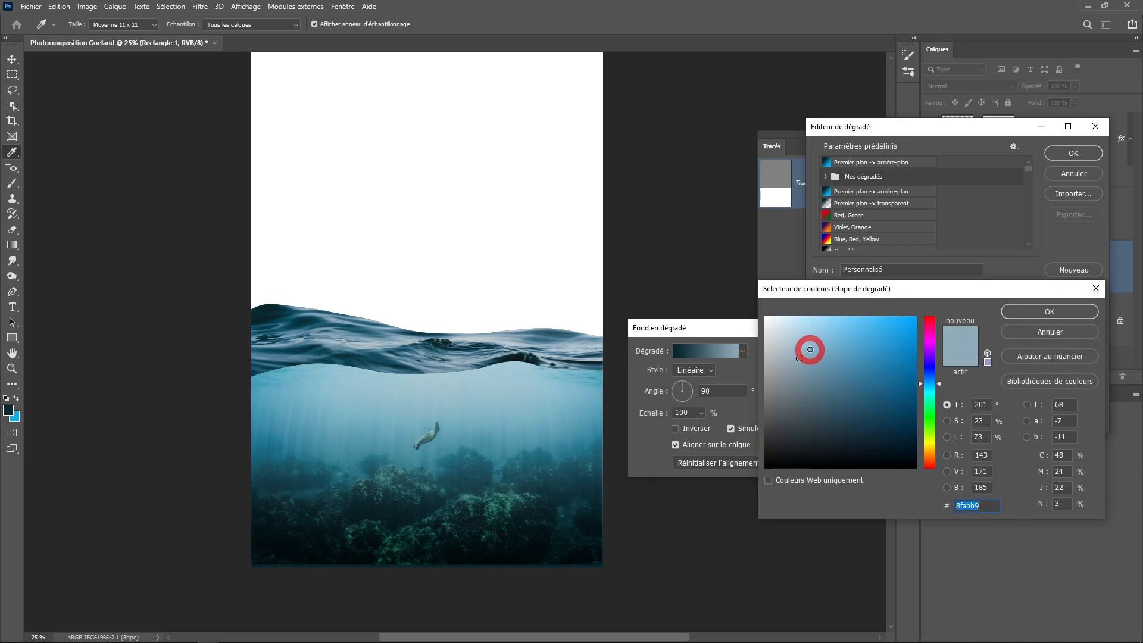
pyautogui.moveTo(799, 358); pyautogui.dragTo(791, 335)
pyautogui.moveTo(812, 344); pyautogui.dragTo(826, 352)
pyautogui.click(596, 348)
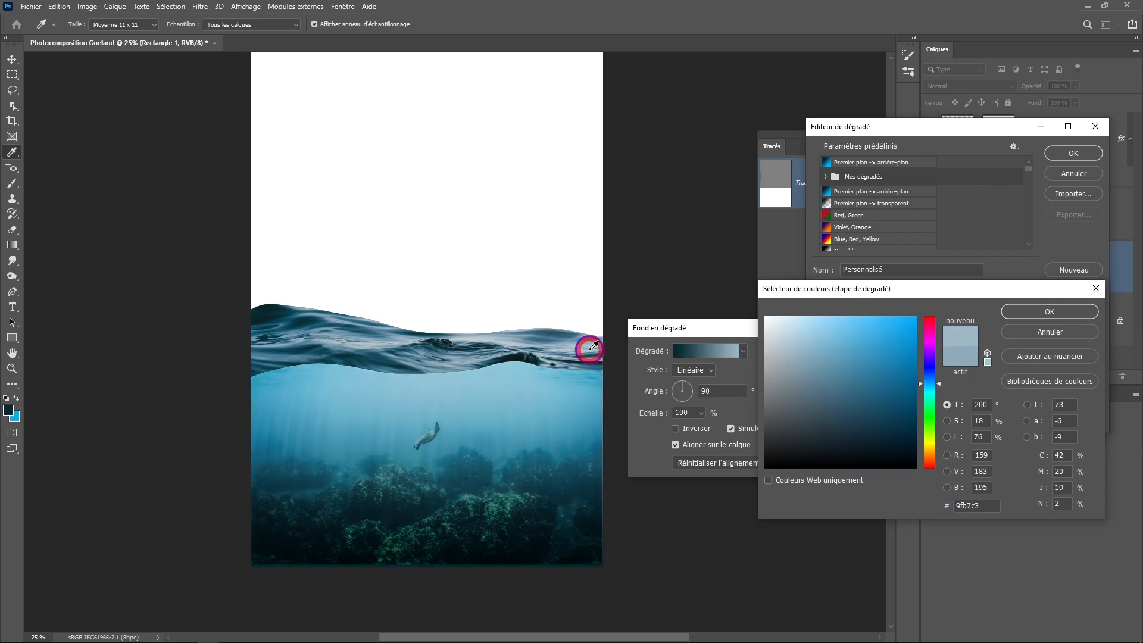
pyautogui.click(1049, 310)
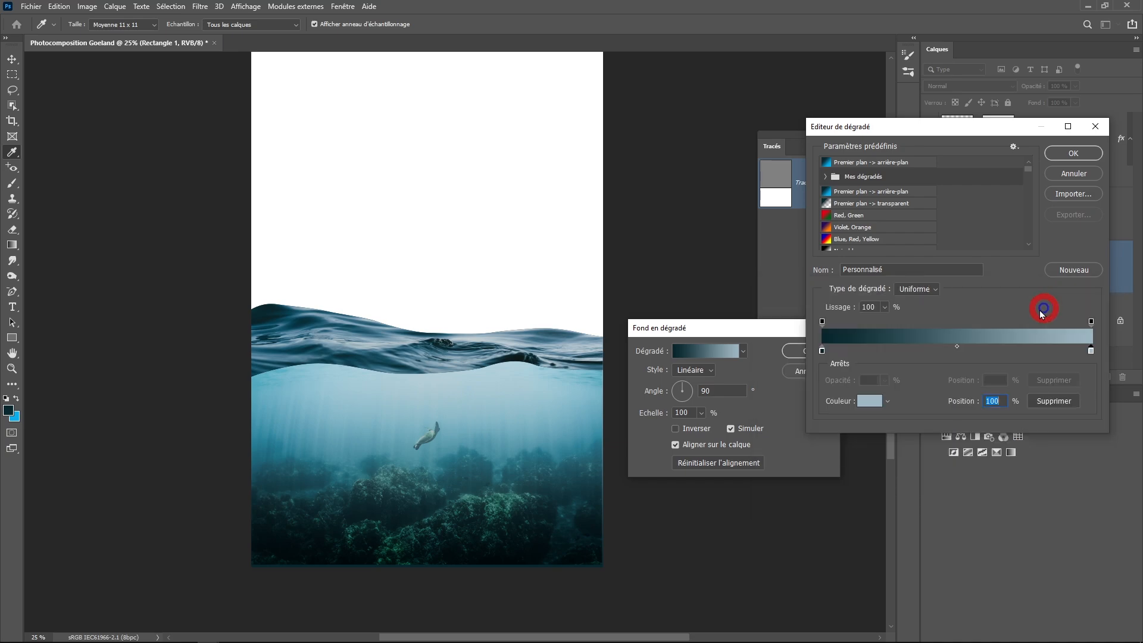
pyautogui.click(1073, 153)
pyautogui.click(811, 351)
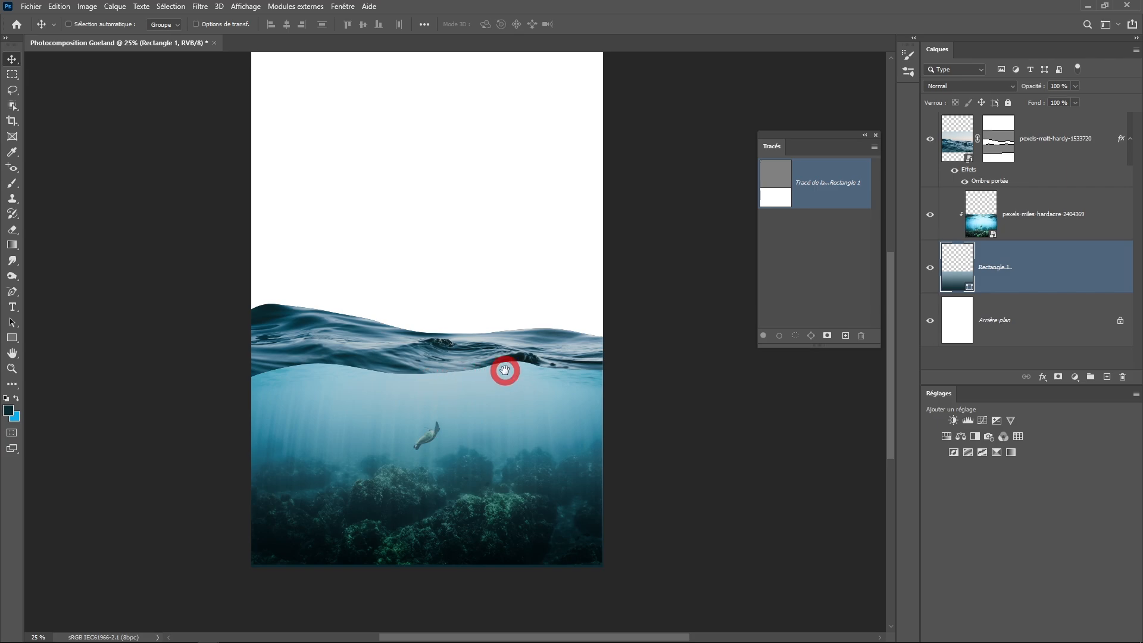
# Step: Create a new empty layer directly above the clipped underwater photo
pyautogui.scroll(2, 503, 371)
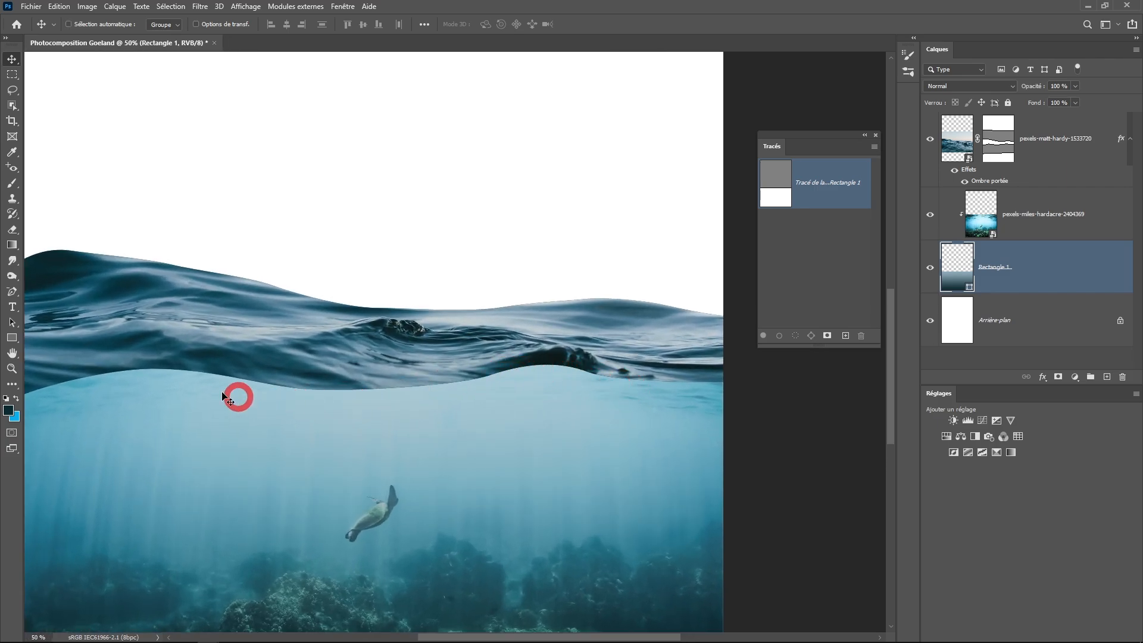
pyautogui.scroll(-1, 442, 427)
pyautogui.scroll(-1, 441, 427)
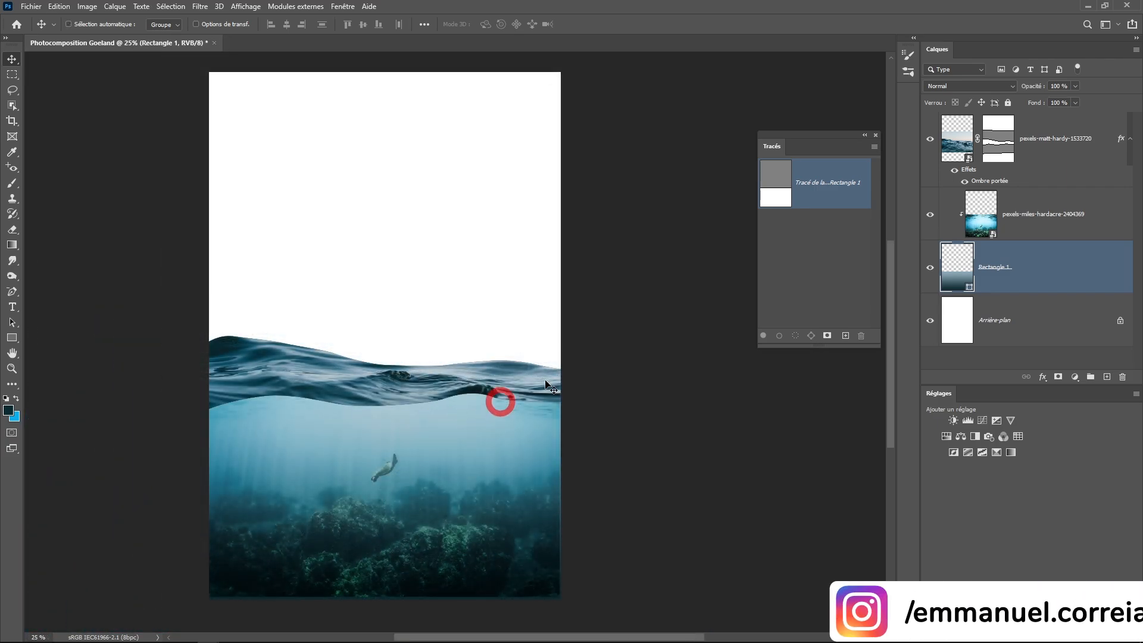
pyautogui.click(1047, 226)
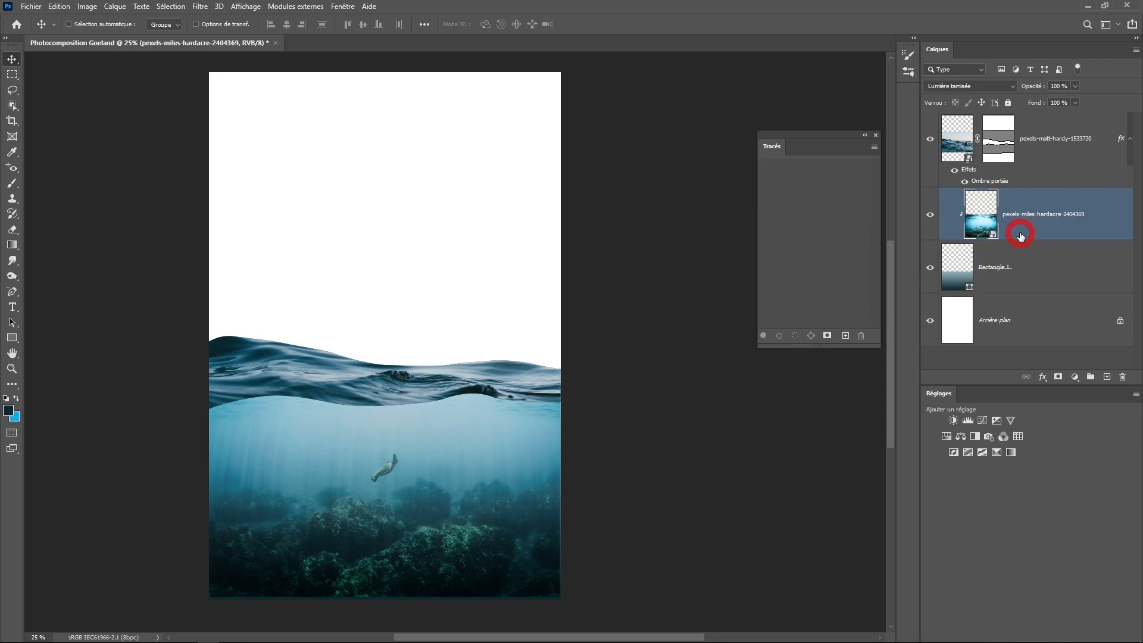
pyautogui.click(1106, 377)
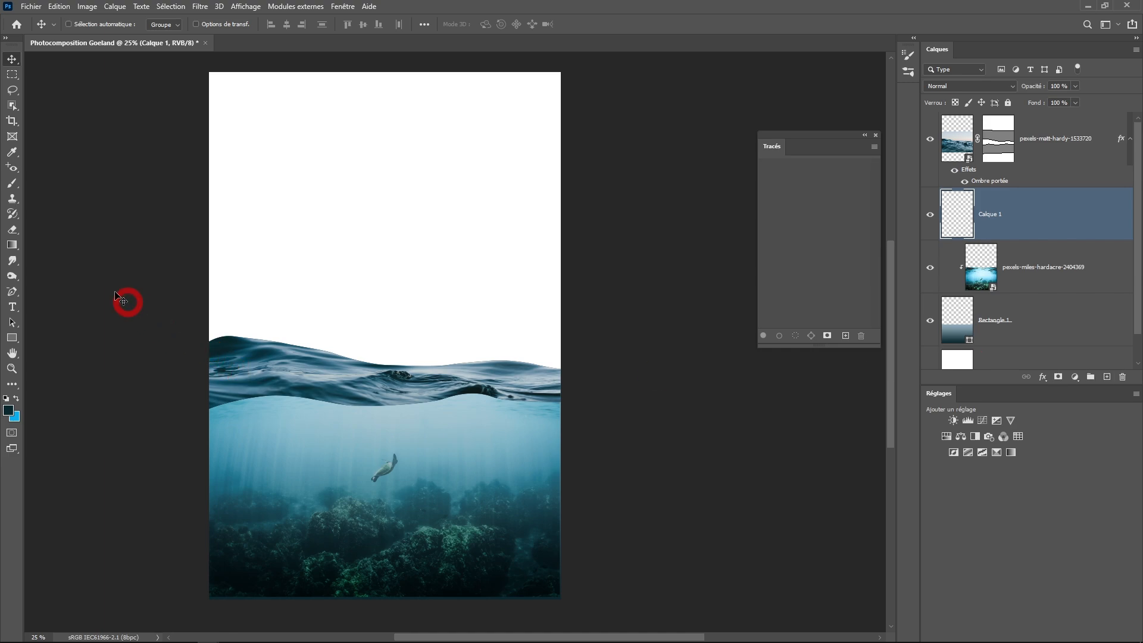
# Step: Paint a band along the wave's lower edge with a hard 144 px brush in dark teal sampled from the wave
pyautogui.click(12, 184)
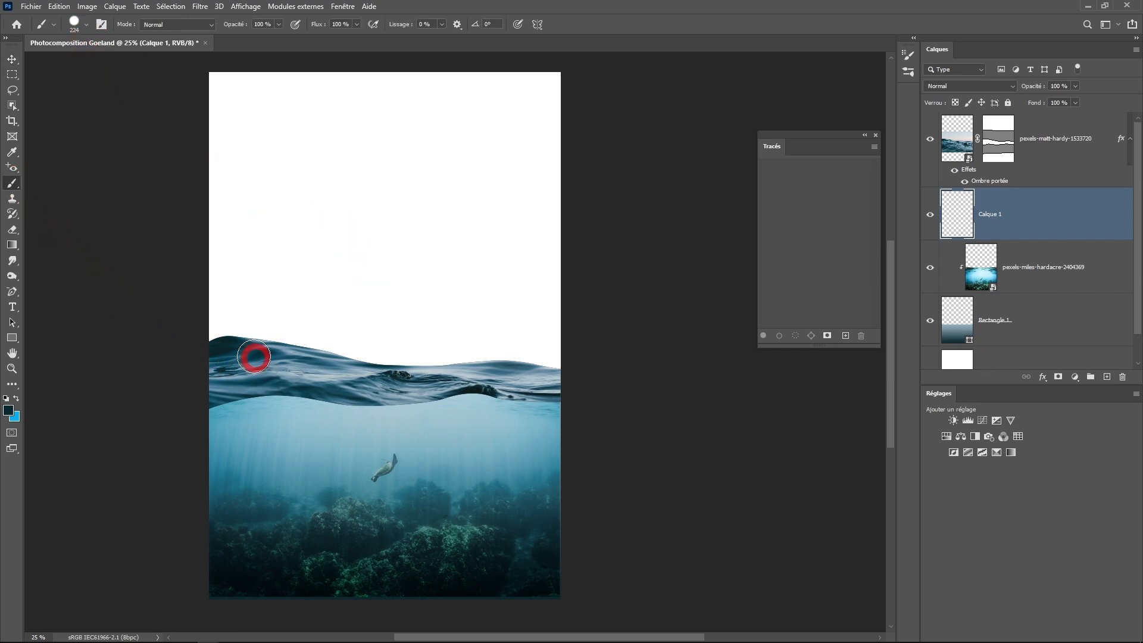
pyautogui.keyDown('alt'); pyautogui.click(261, 353); pyautogui.keyUp('alt')
pyautogui.keyDown('alt'); pyautogui.click(258, 353); pyautogui.keyUp('alt')
pyautogui.moveTo(537, 418)
pyautogui.mouseDown()
pyautogui.moveTo(528, 418)
pyautogui.moveTo(557, 407)
pyautogui.moveTo(472, 391)
pyautogui.moveTo(276, 391)
pyautogui.moveTo(216, 403)
pyautogui.mouseUp()
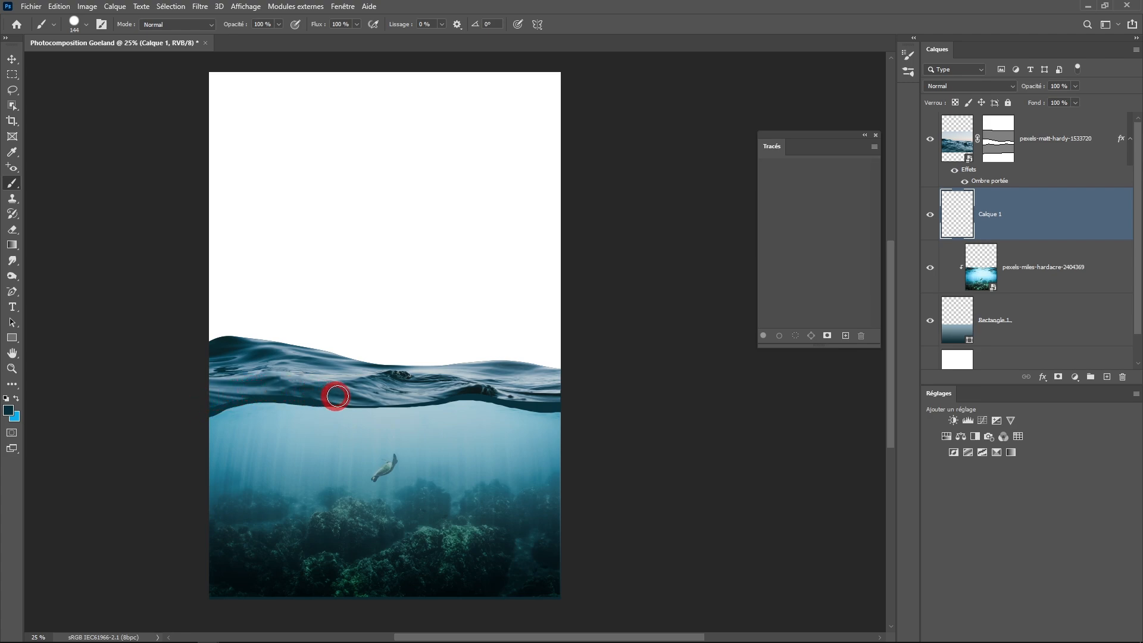
pyautogui.moveTo(381, 400)
pyautogui.mouseDown()
pyautogui.moveTo(497, 387)
pyautogui.moveTo(572, 401)
pyautogui.mouseUp()
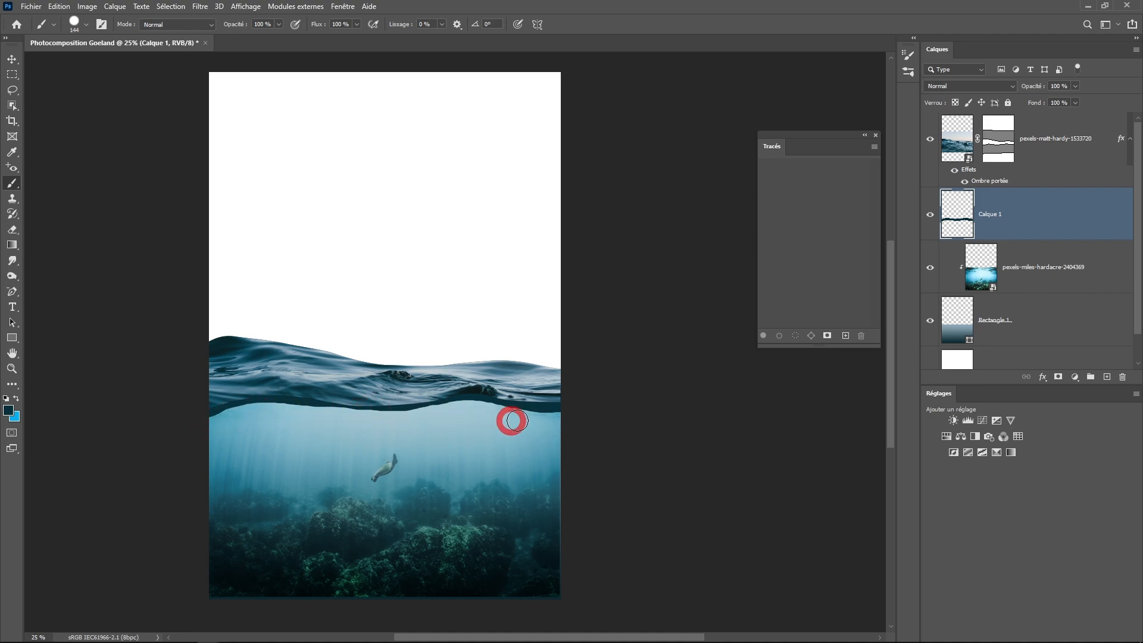
# Step: Add a layer mask to the painted band's layer and lower the brush hardness to about 41 %
pyautogui.scroll(1, 482, 411)
pyautogui.moveTo(497, 446); pyautogui.dragTo(523, 422)
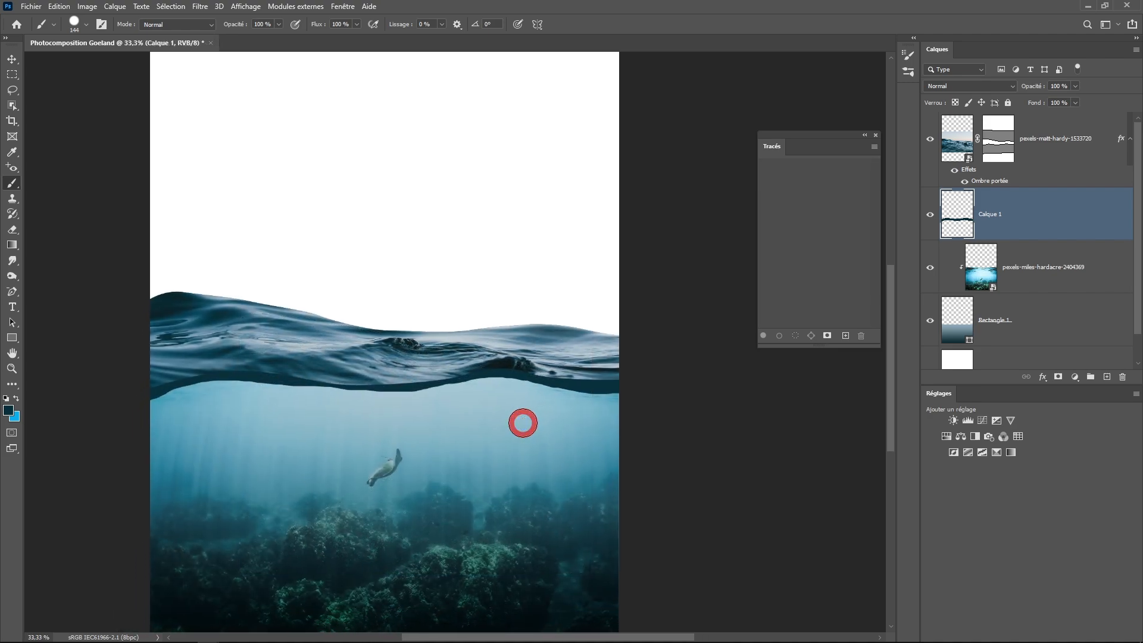
pyautogui.click(1058, 378)
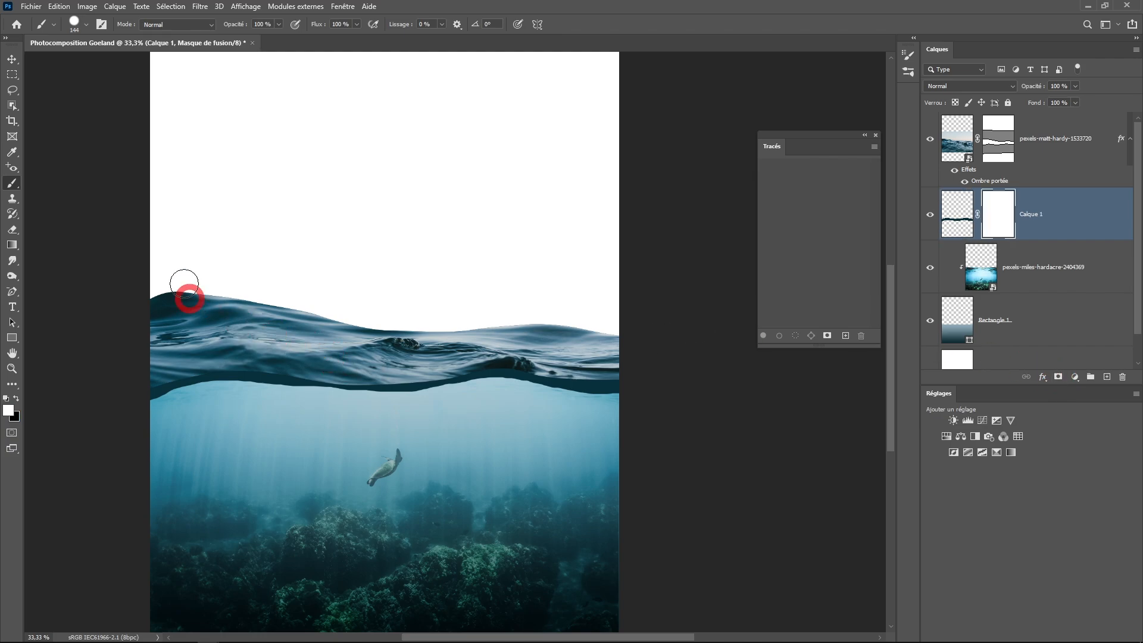
pyautogui.rightClick(254, 429)
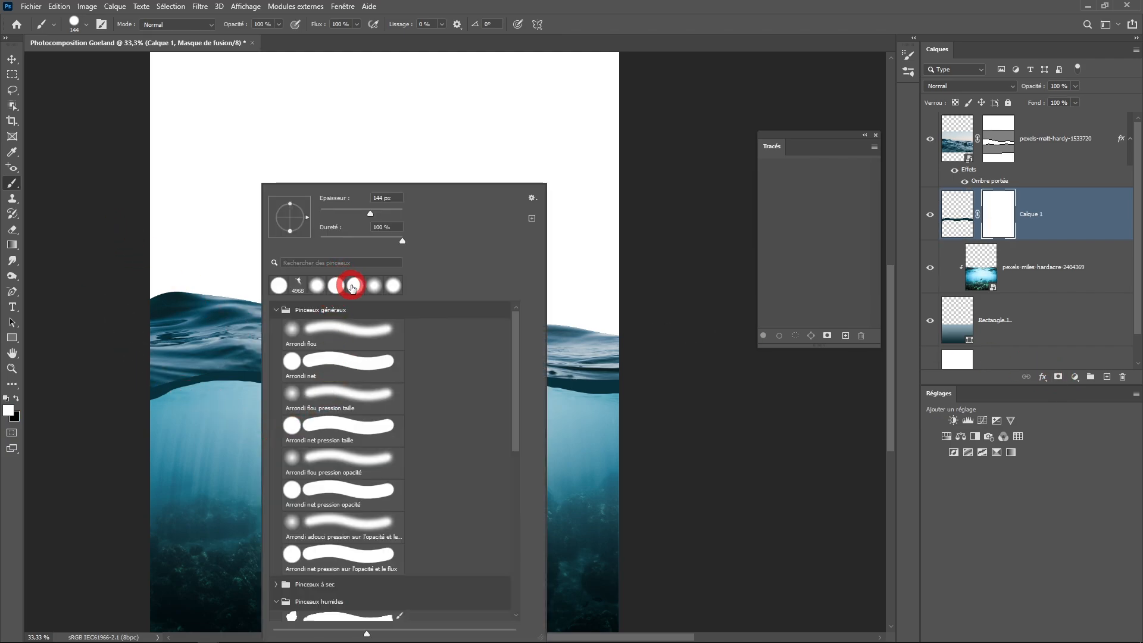
pyautogui.moveTo(383, 240); pyautogui.dragTo(362, 241)
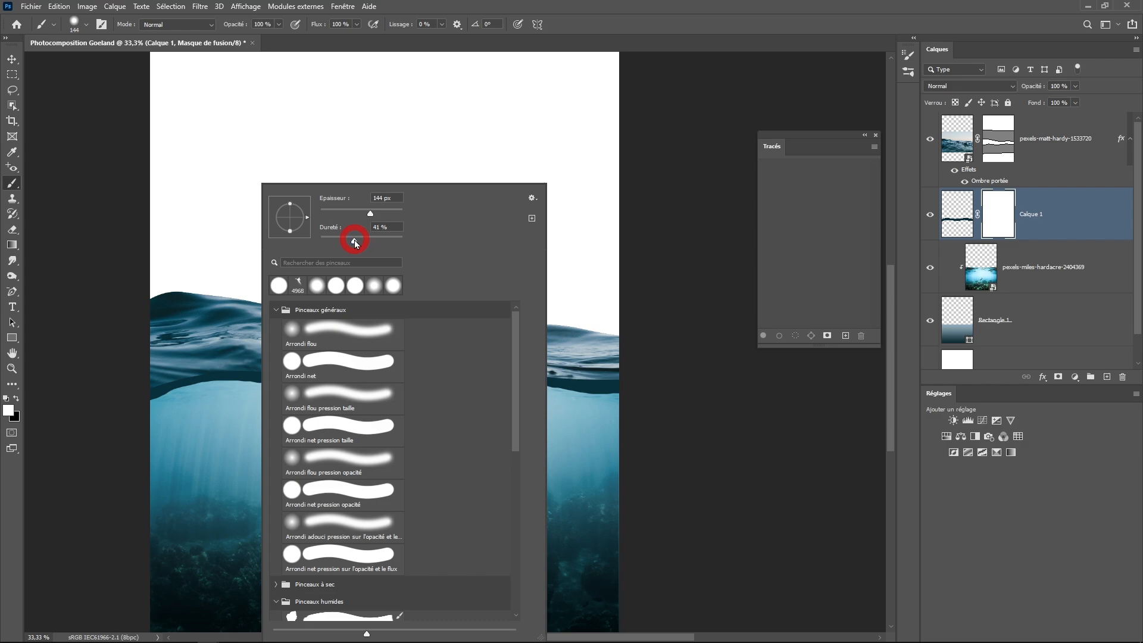
pyautogui.click(559, 5)
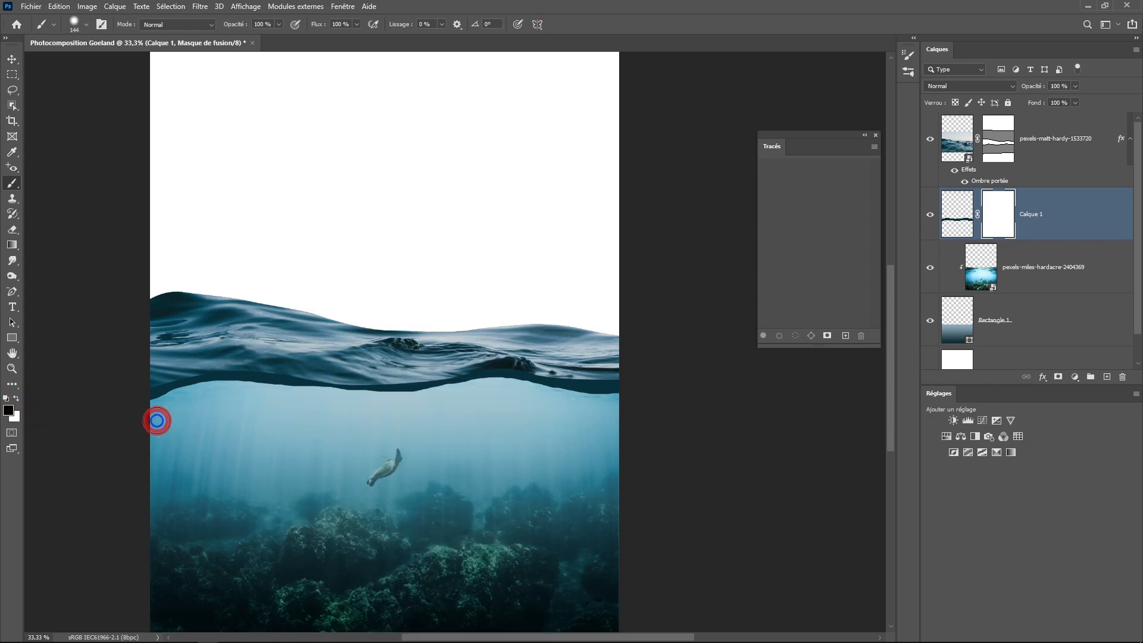
# Step: Paint black on the mask along the band's lower edge to thin and soften its transition into the underwater area
pyautogui.moveTo(165, 409)
pyautogui.mouseDown()
pyautogui.moveTo(250, 391)
pyautogui.moveTo(390, 403)
pyautogui.moveTo(144, 418)
pyautogui.moveTo(635, 400)
pyautogui.mouseUp()
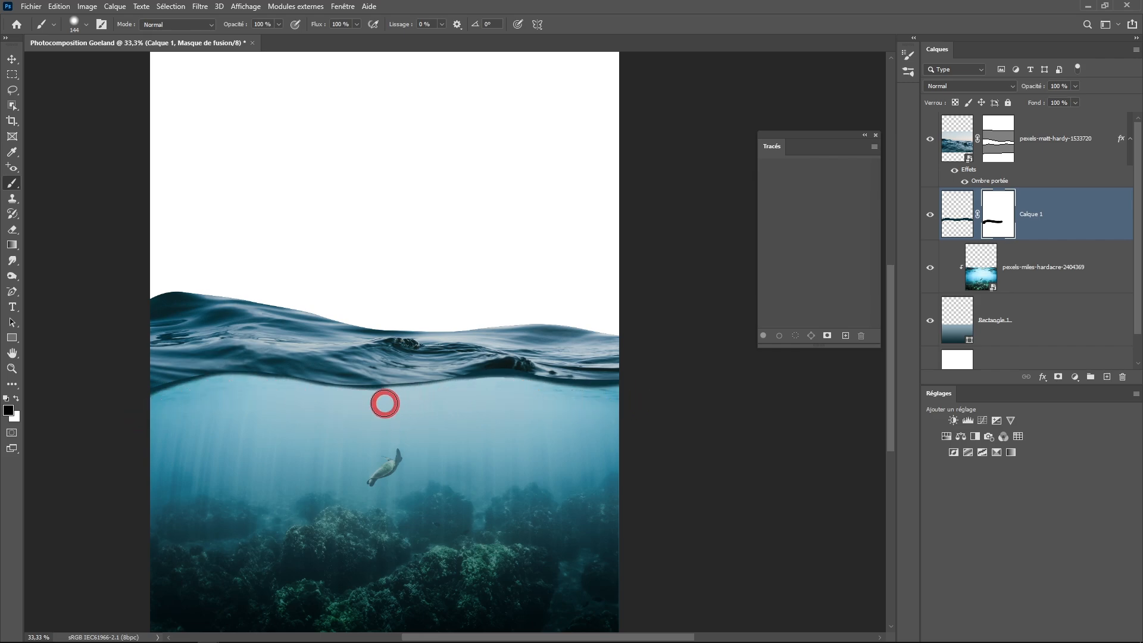
pyautogui.scroll(1, 384, 403)
pyautogui.scroll(-1, 590, 417)
pyautogui.scroll(2, 538, 402)
pyautogui.scroll(-2, 399, 411)
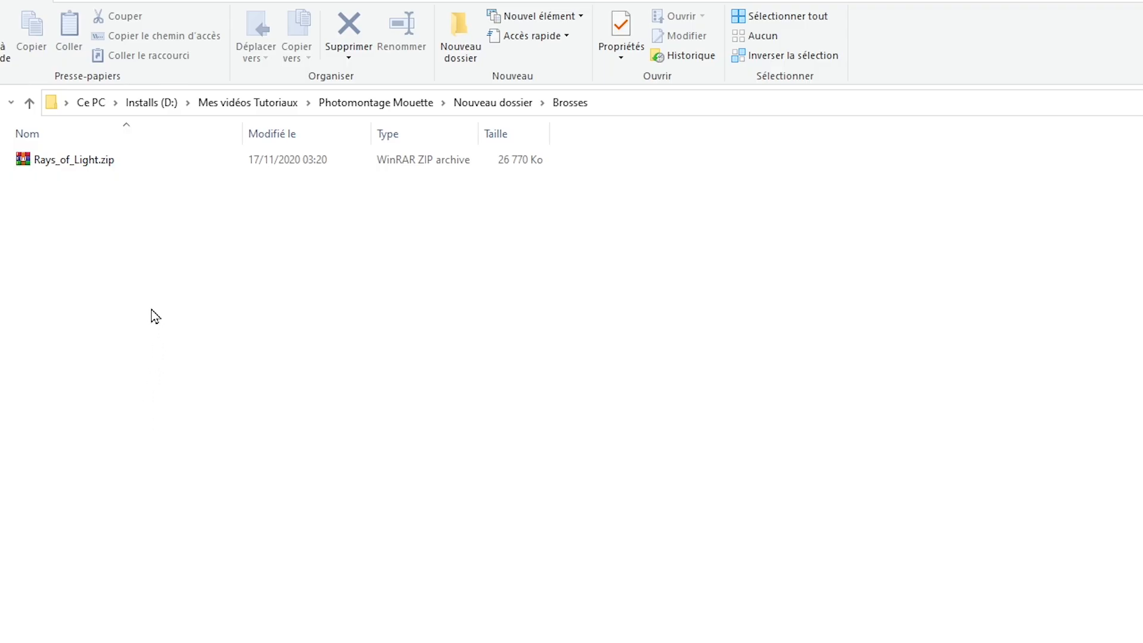
# Step: In File Explorer, extract the Rays_of_Light.zip brush archive into its own Rays_of_Light folder and open that folder
pyautogui.click(87, 162)
pyautogui.rightClick(87, 163)
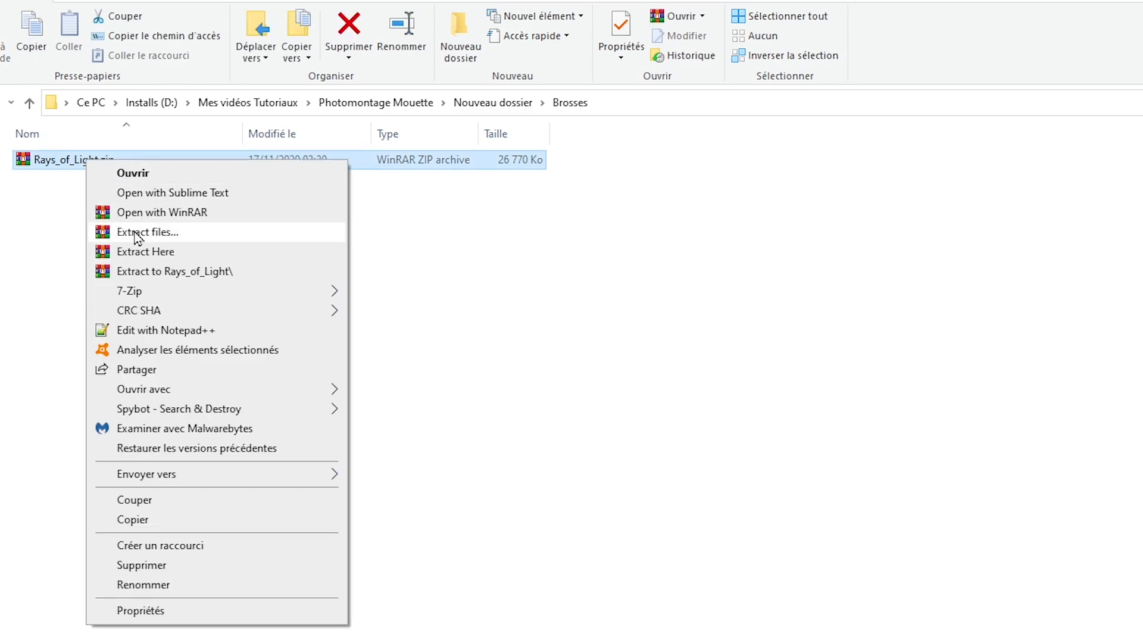
pyautogui.click(142, 272)
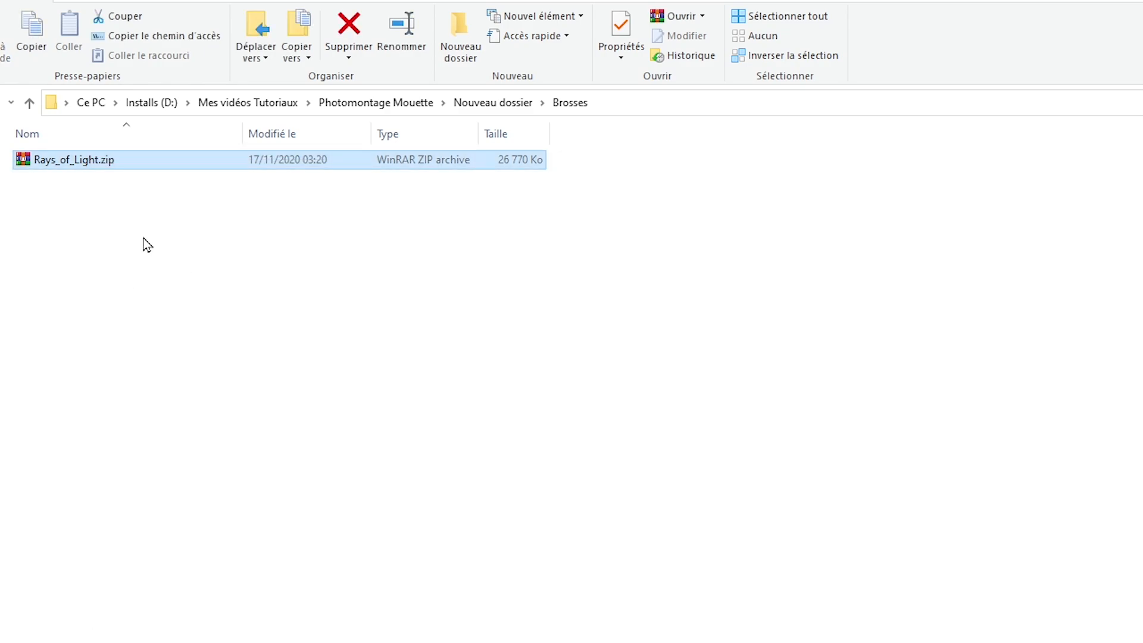
pyautogui.click(60, 167)
pyautogui.doubleClick(62, 167)
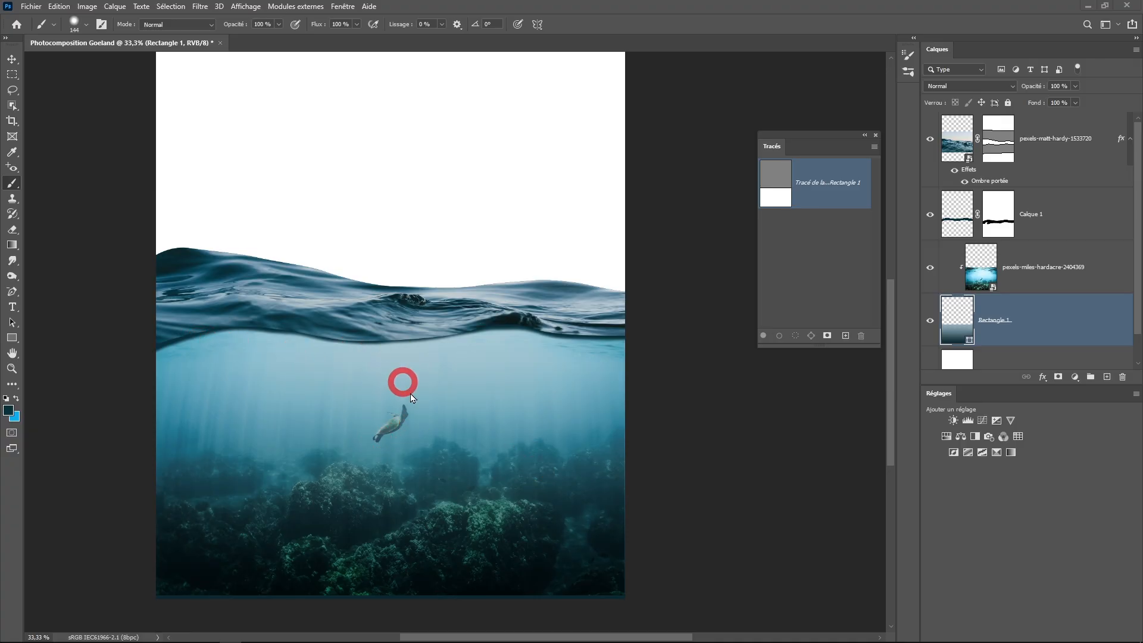
# Step: Back in Photoshop, add a Curves adjustment layer above the underwater photo and set its blend mode to Superposition (Screen)
pyautogui.click(1003, 281)
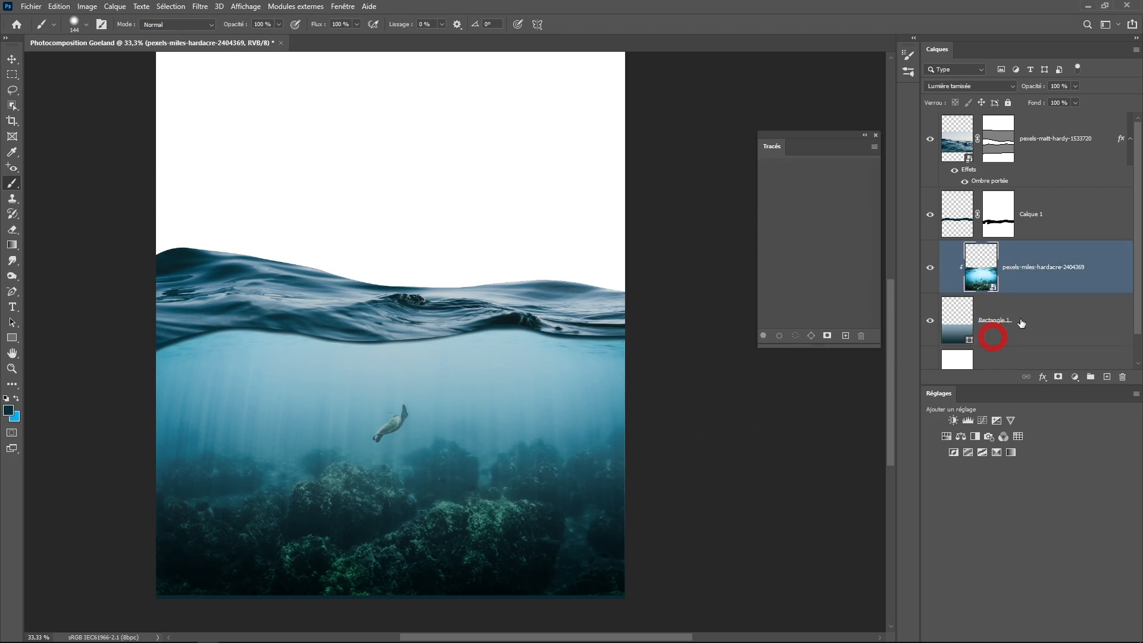
pyautogui.click(1025, 281)
pyautogui.click(1074, 377)
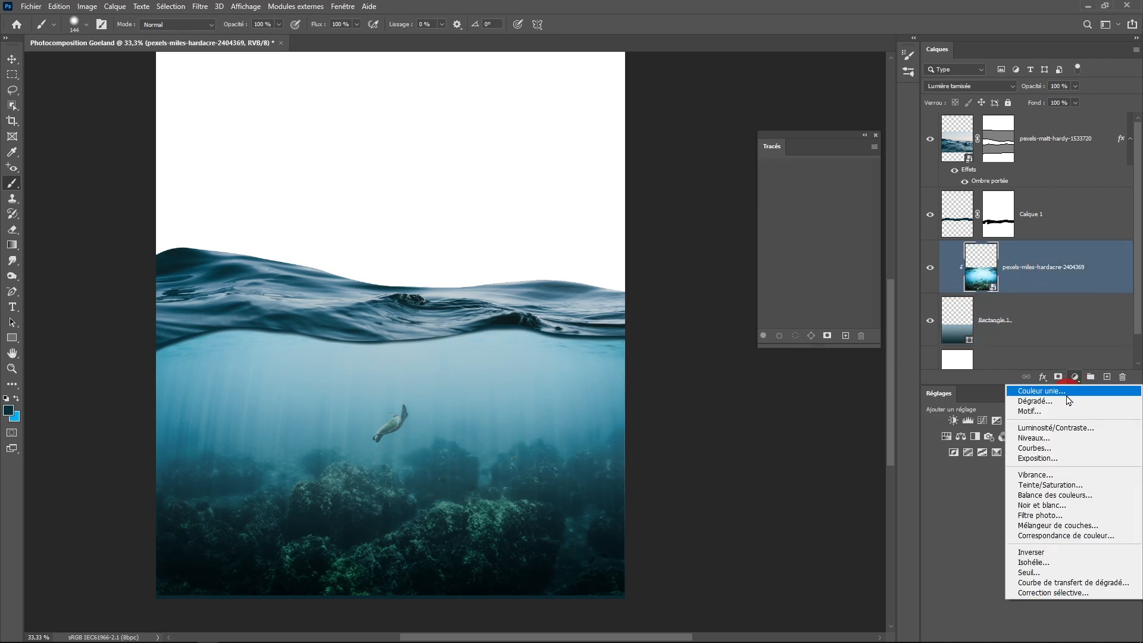
pyautogui.click(1049, 450)
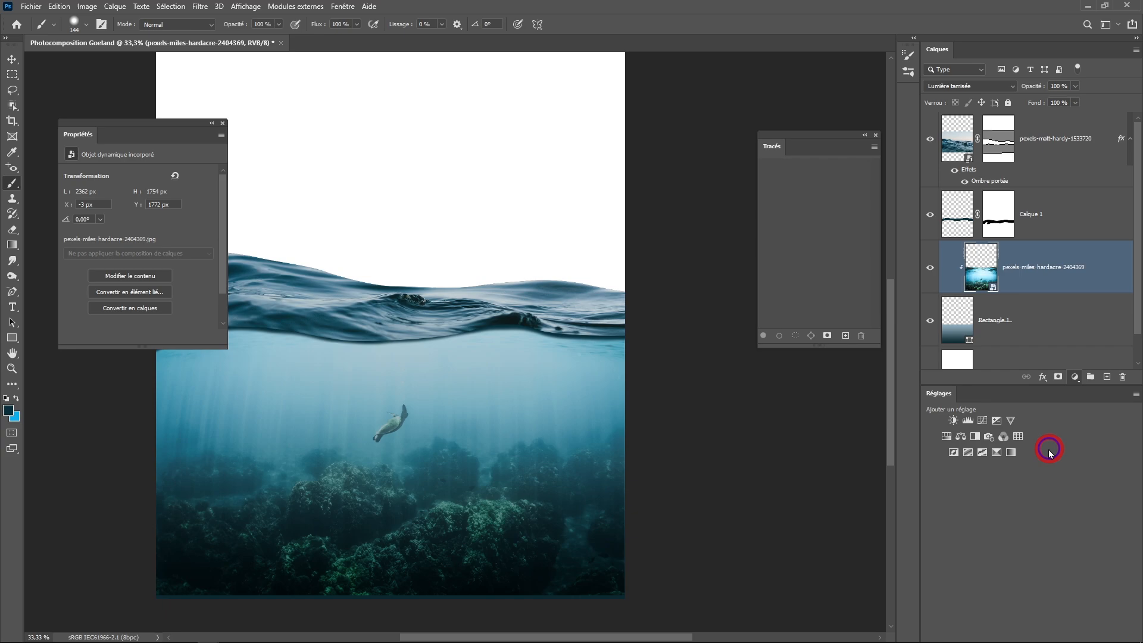
pyautogui.click(958, 87)
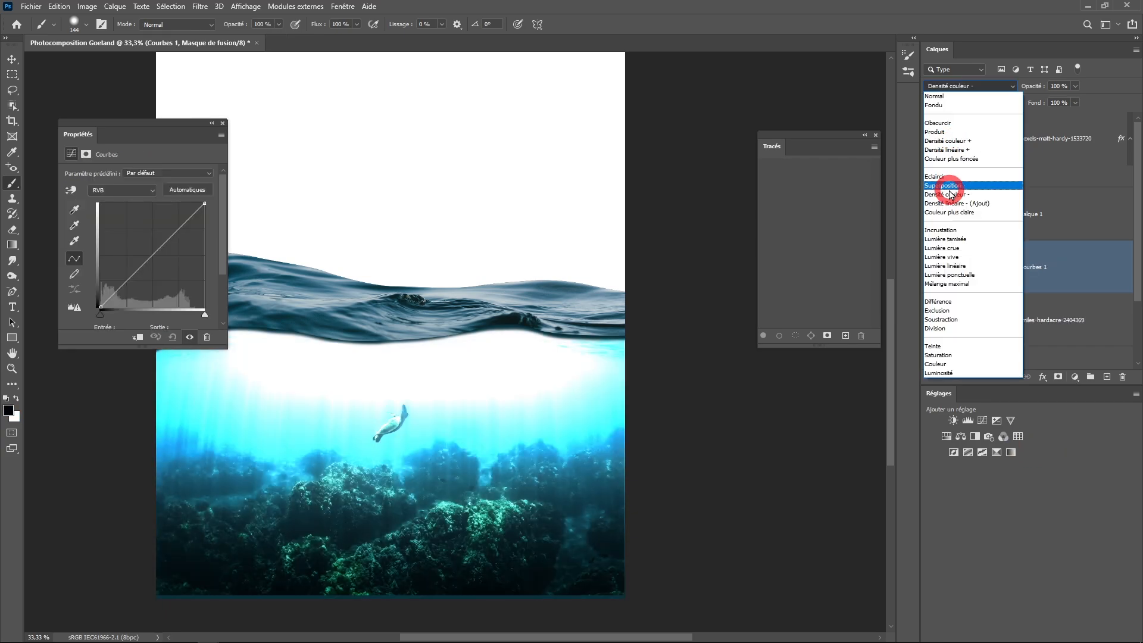
pyautogui.click(947, 185)
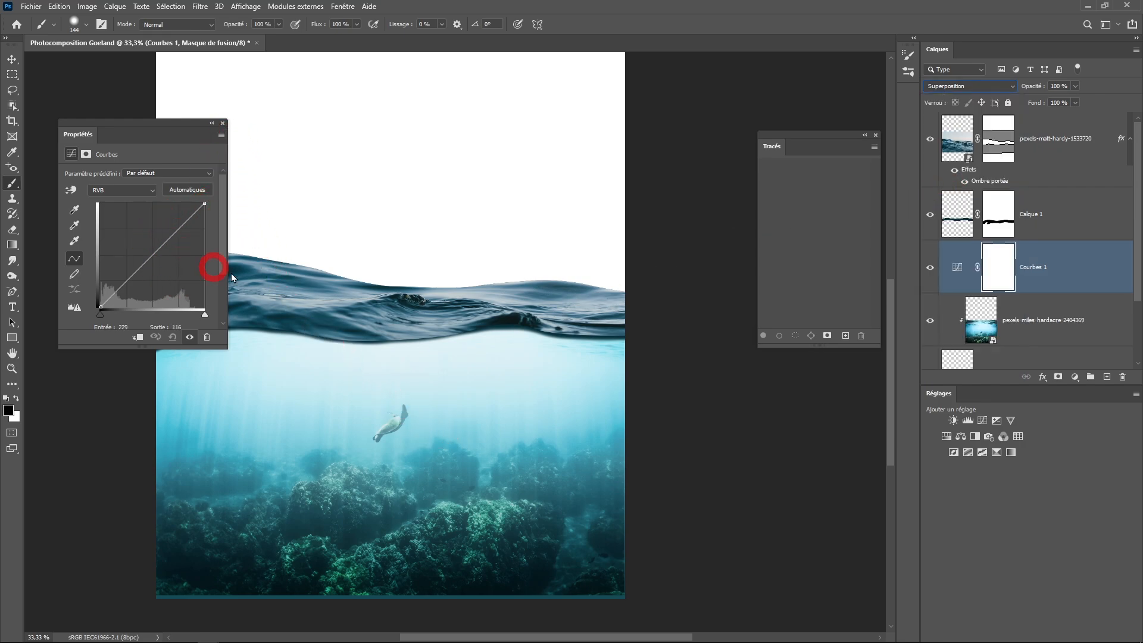
pyautogui.click(223, 124)
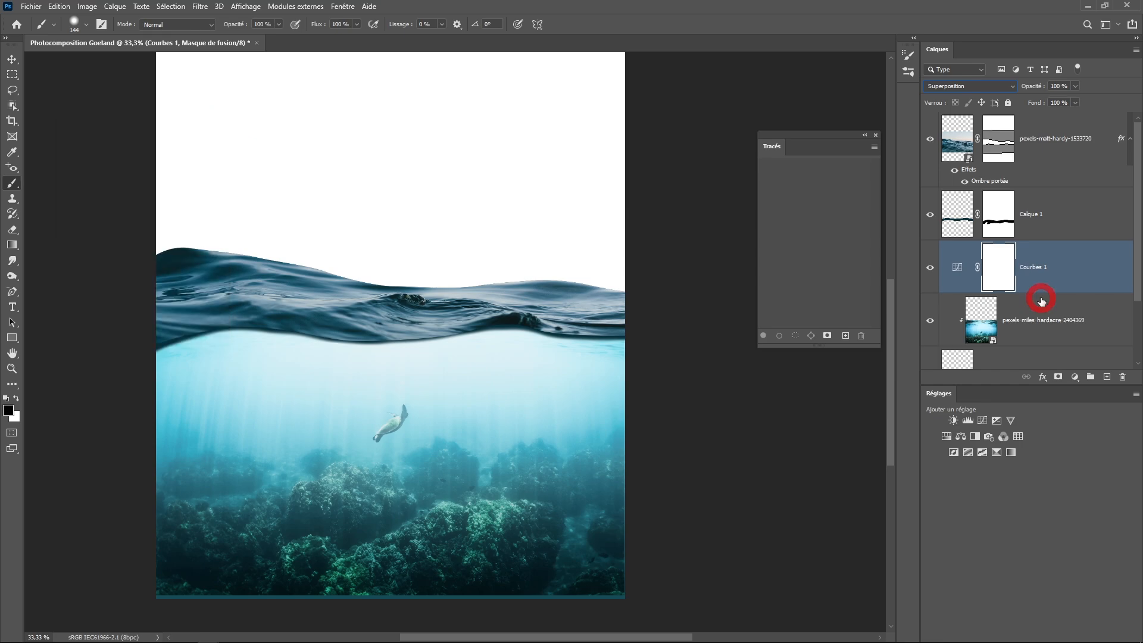
# Step: Invert the Curves layer's mask to black so the brightening effect is hidden
pyautogui.doubleClick(1001, 262)
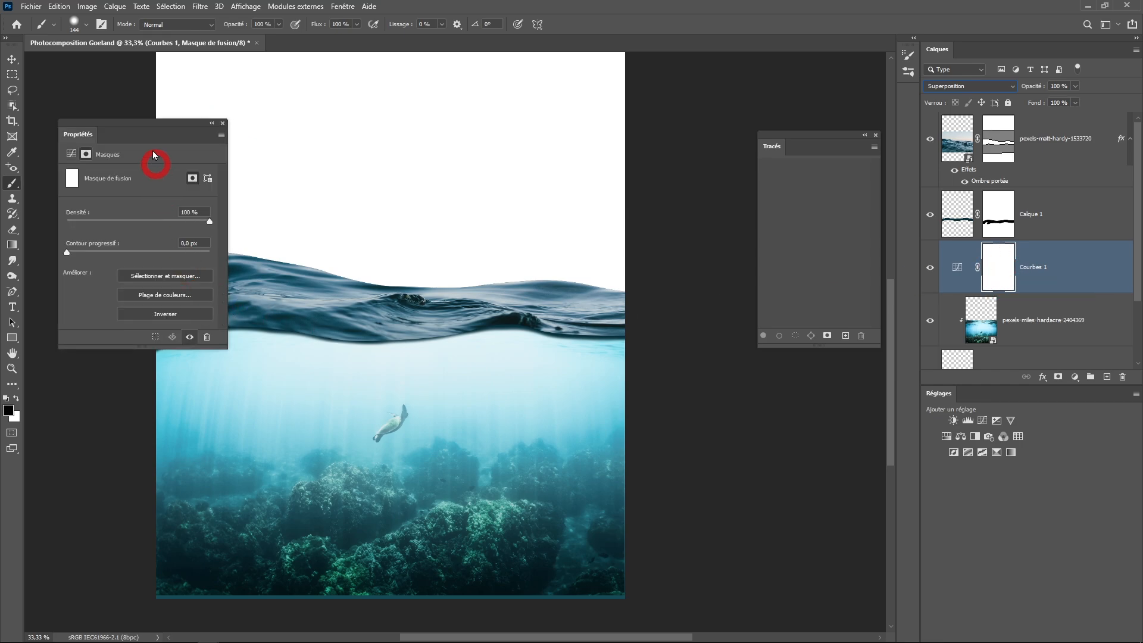
pyautogui.moveTo(147, 124); pyautogui.dragTo(576, 139)
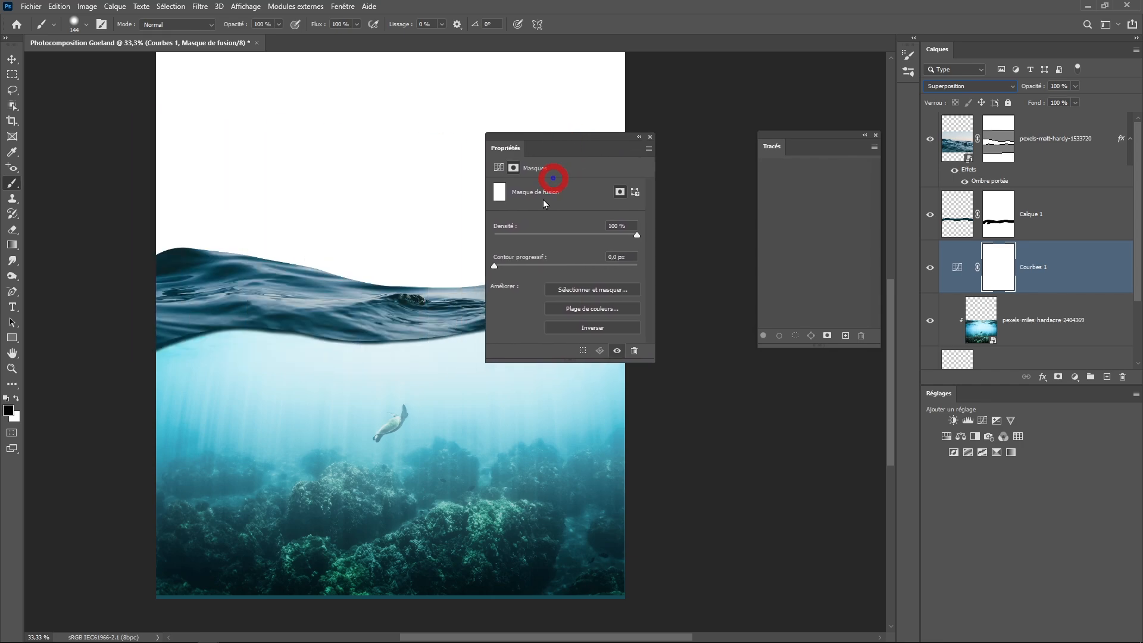
pyautogui.click(567, 329)
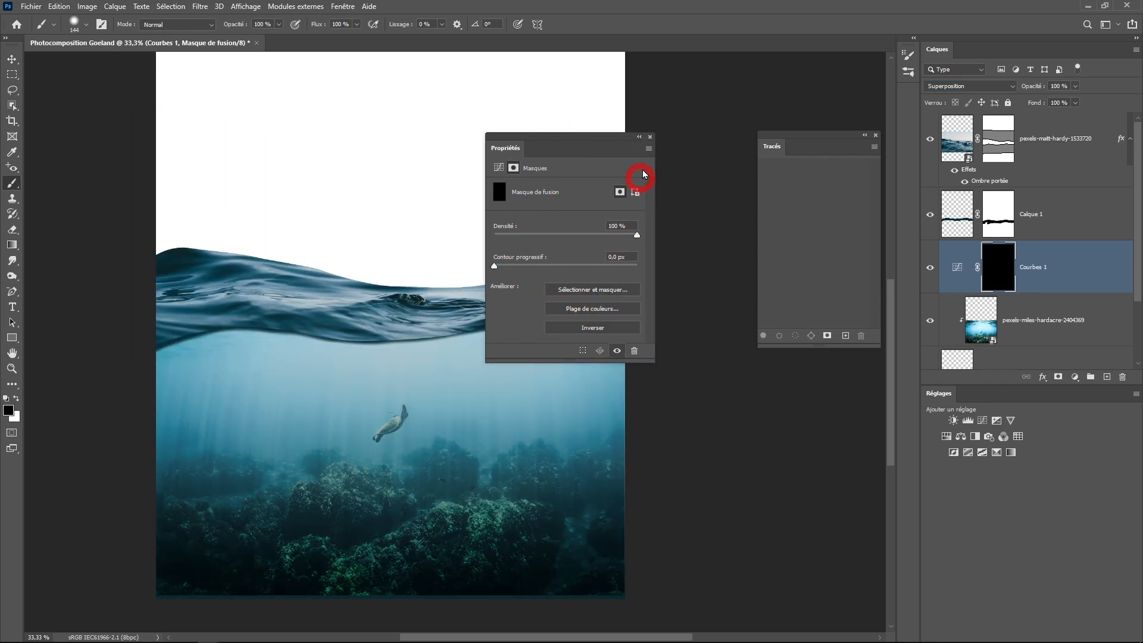
pyautogui.click(649, 139)
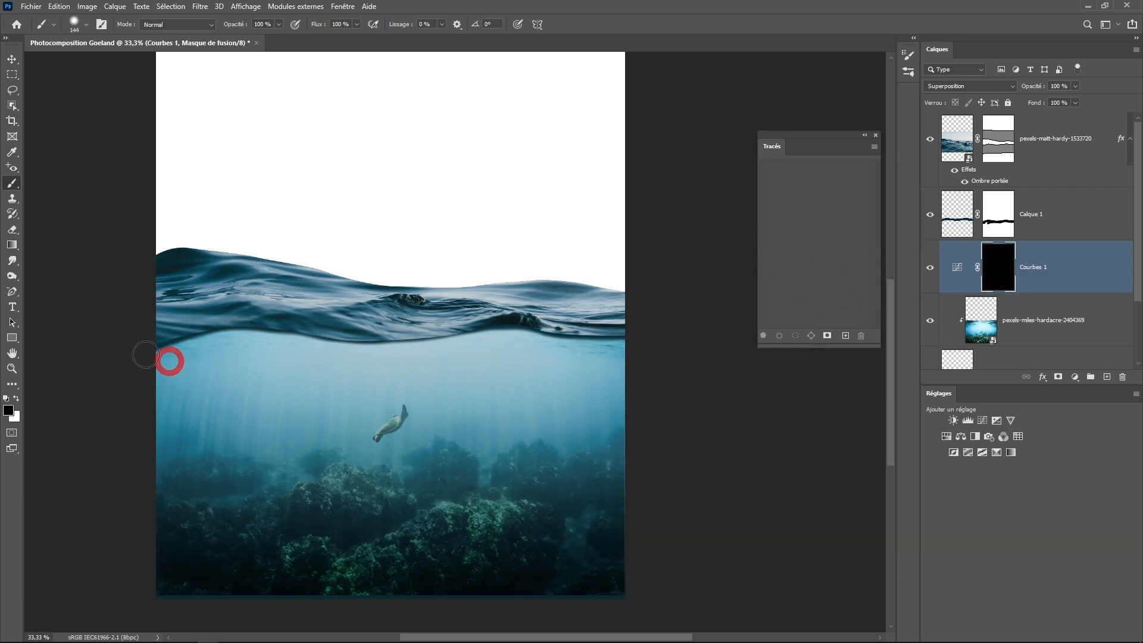
# Step: Stamp white light rays onto the Curves mask with brush 2 of the Rays of Light set, enlarged to 5000 px
pyautogui.click(86, 25)
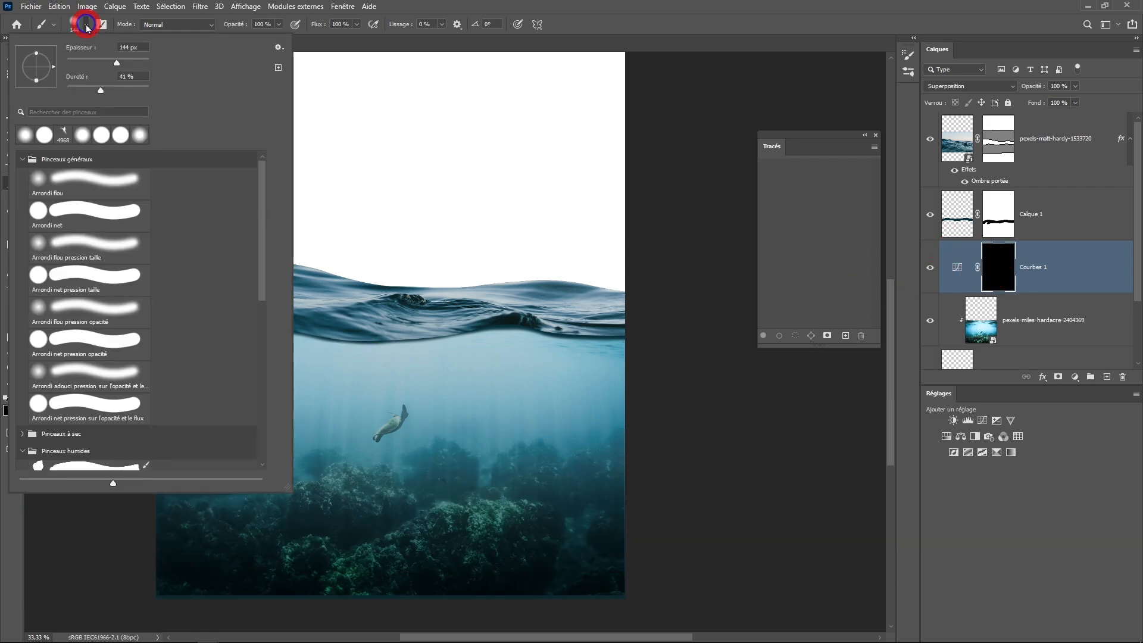
pyautogui.moveTo(266, 199); pyautogui.dragTo(267, 383)
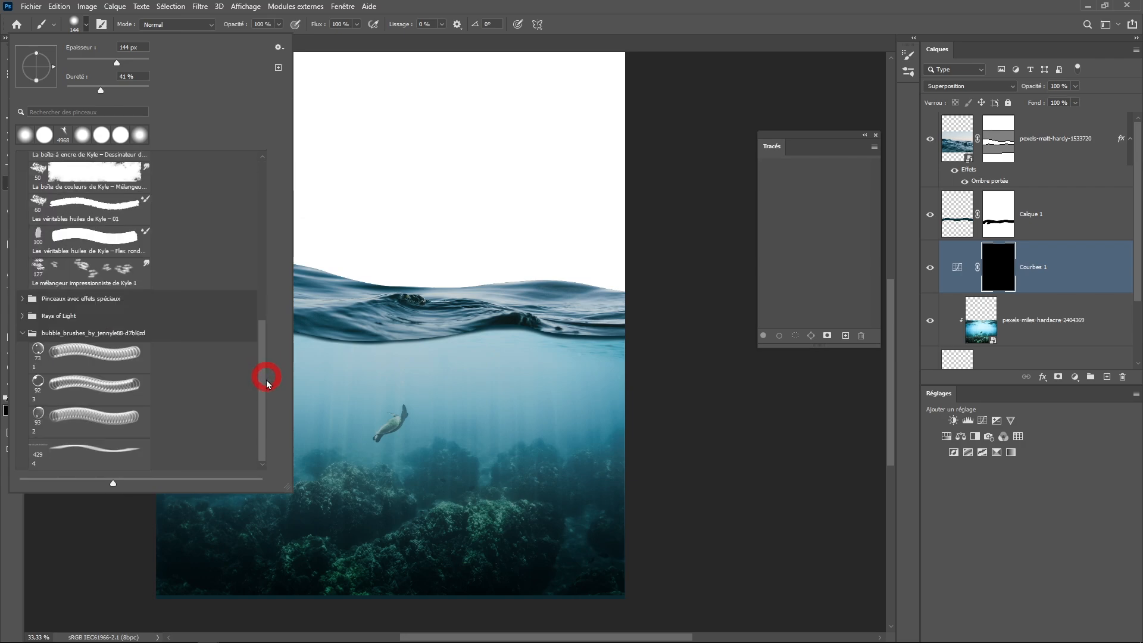
pyautogui.click(22, 316)
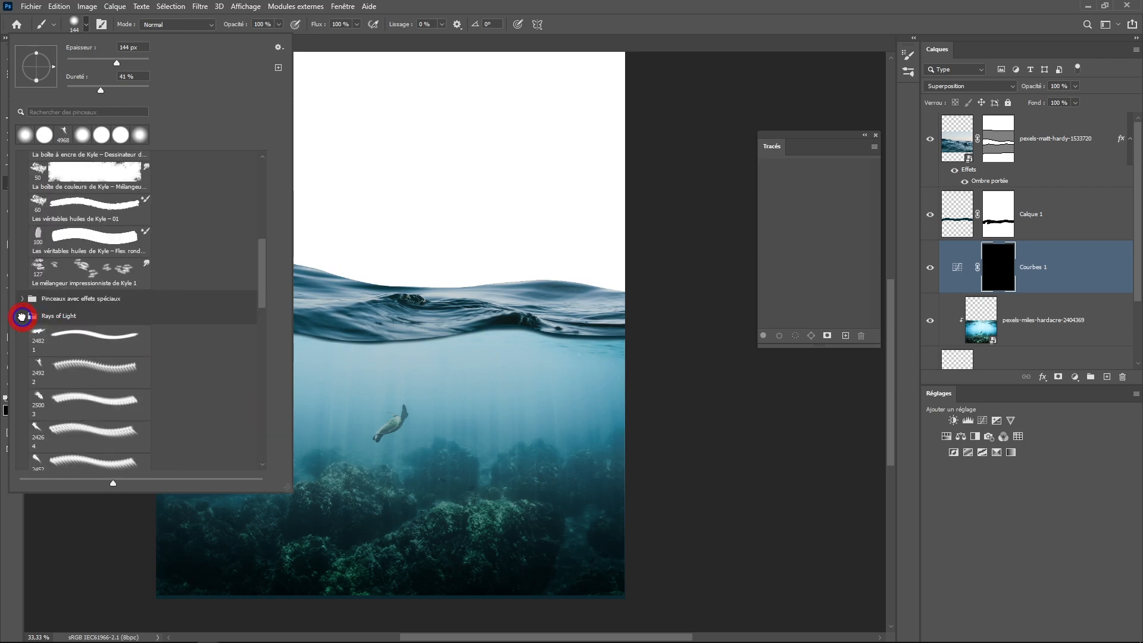
pyautogui.click(80, 374)
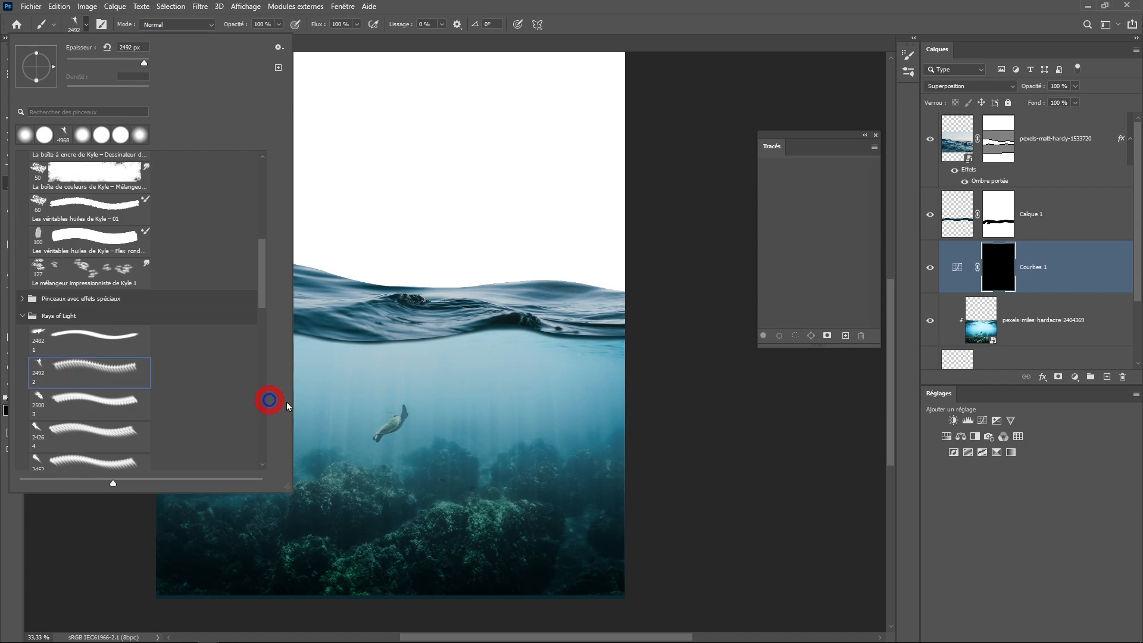
pyautogui.click(358, 356)
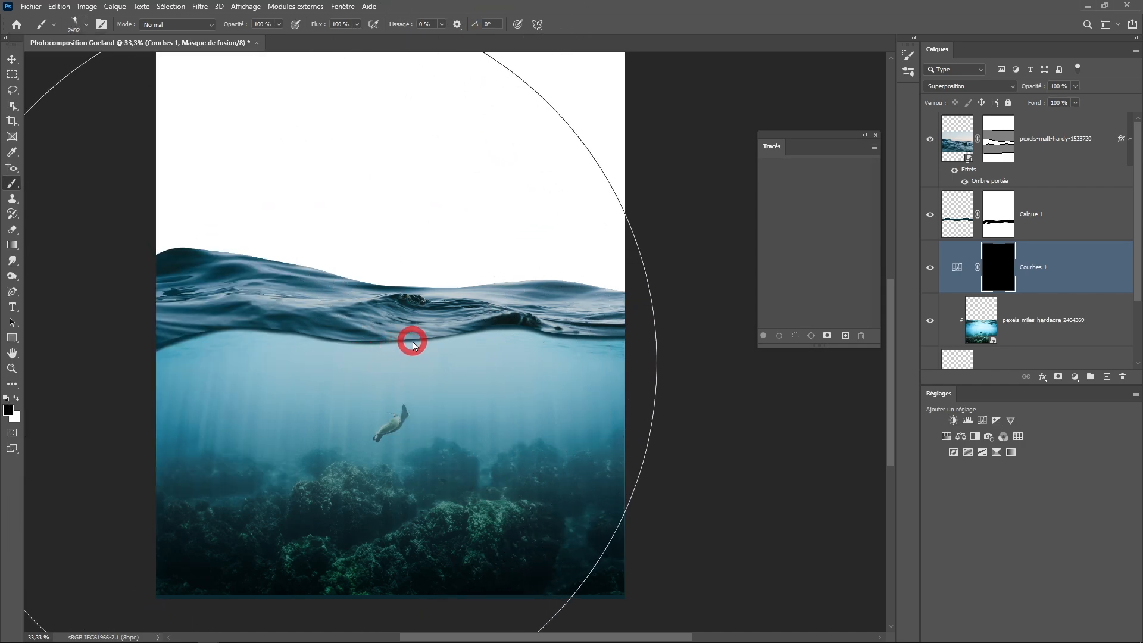
pyautogui.press(']')
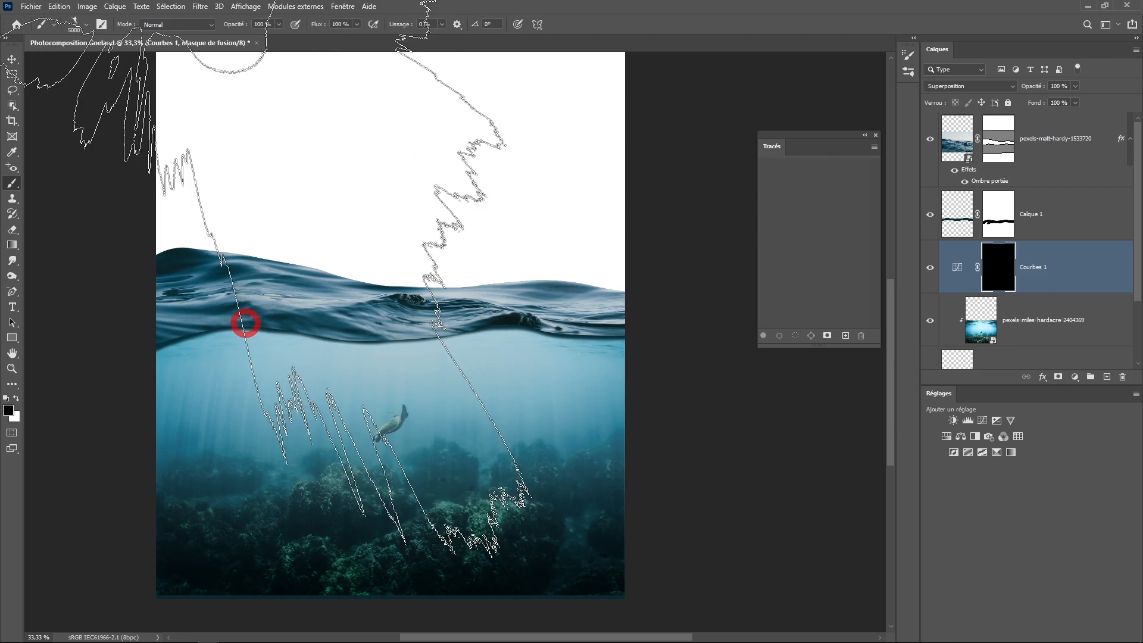
pyautogui.click(246, 324)
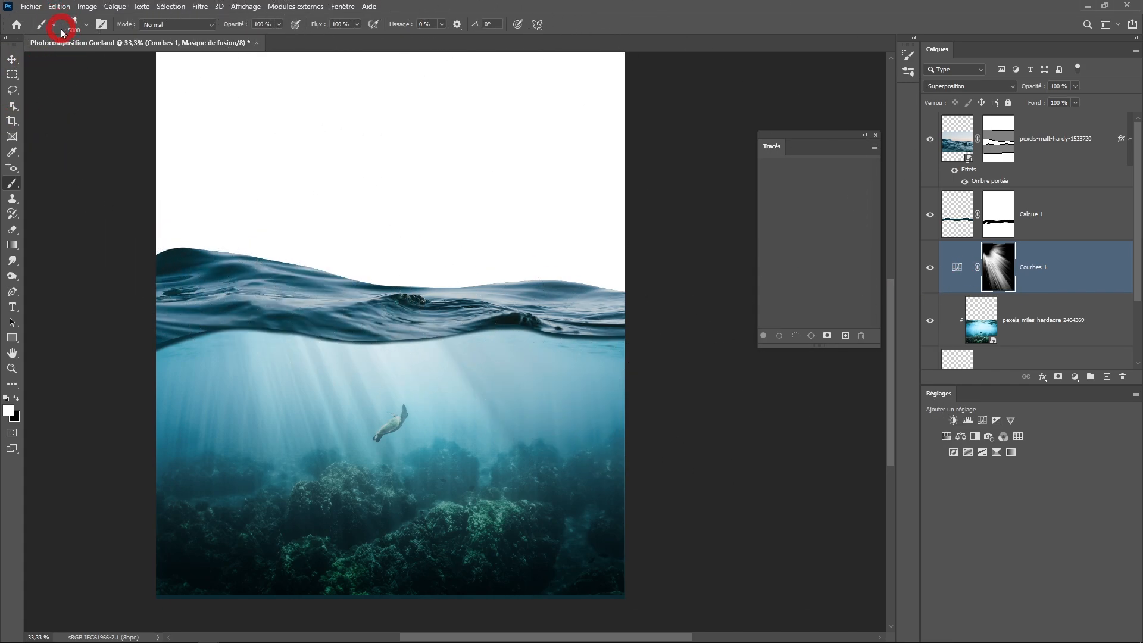
# Step: Replace the light-ray brush with a round brush and fit the whole composition in view
pyautogui.click(86, 24)
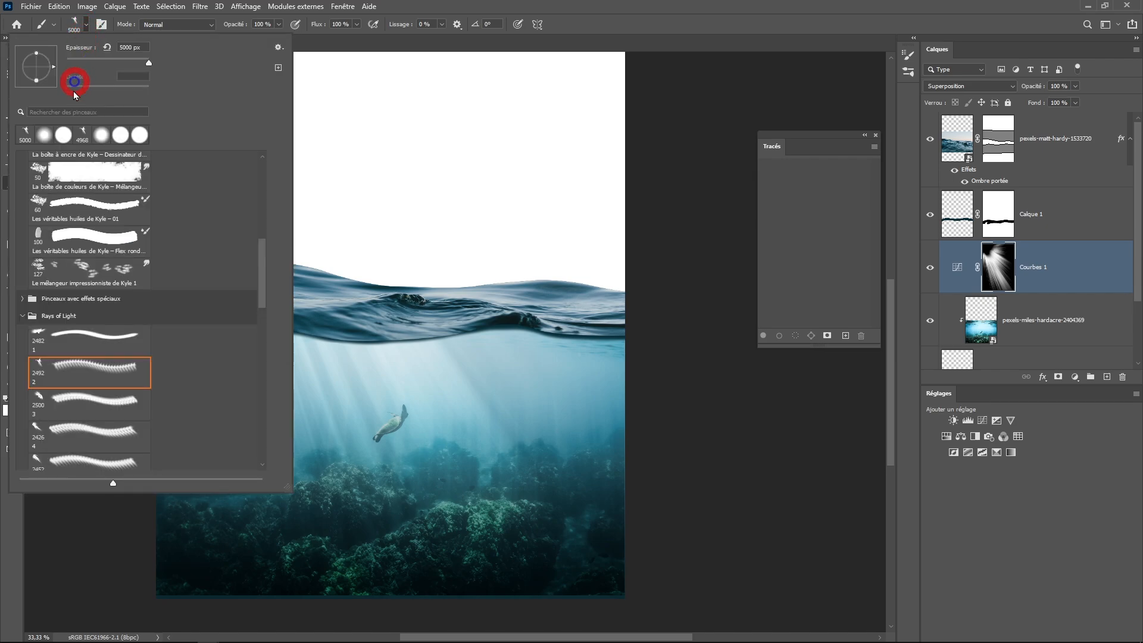
pyautogui.click(447, 59)
pyautogui.scroll(-1, 443, 388)
pyautogui.moveTo(444, 388); pyautogui.dragTo(443, 418)
pyautogui.scroll(-1, 443, 420)
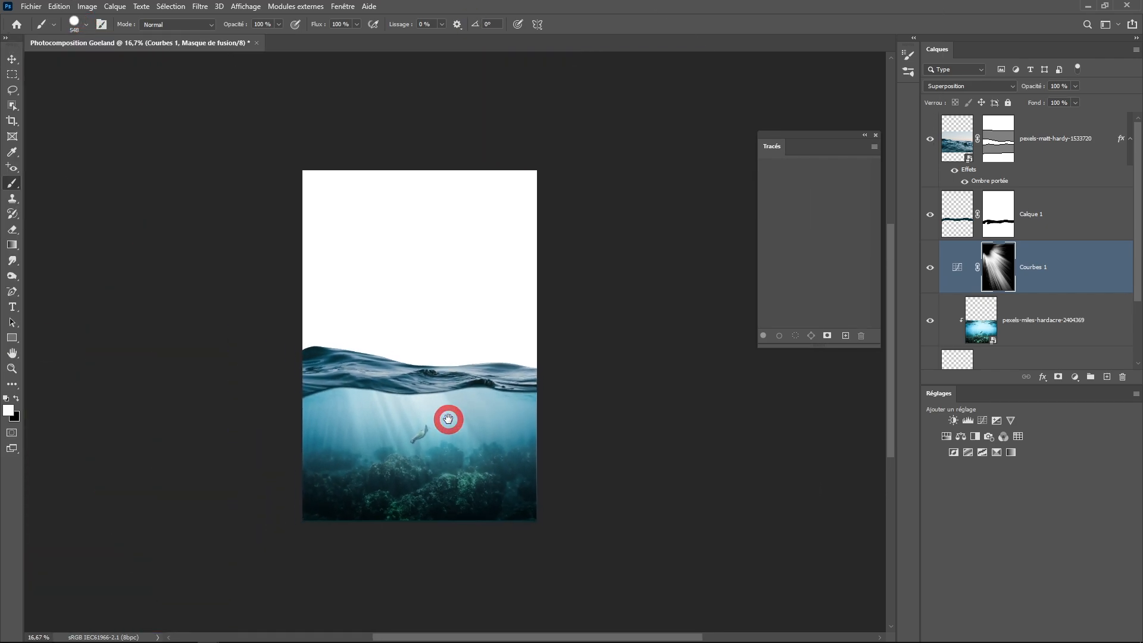
pyautogui.scroll(1, 442, 444)
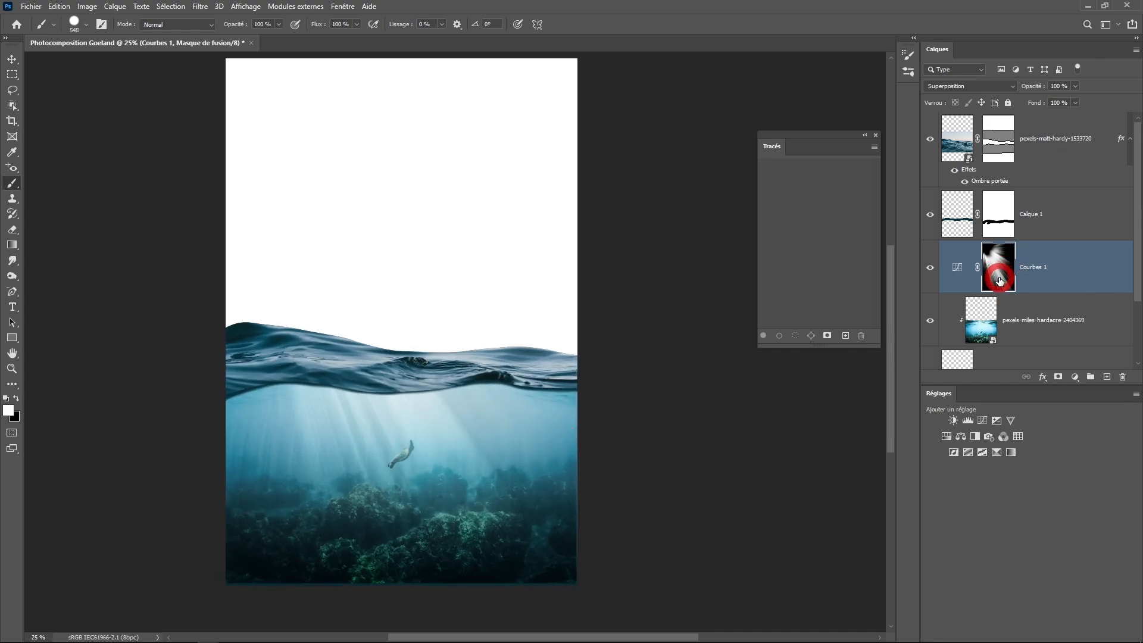
# Step: Free-transform the rays on the Curves mask, widening them to about 134 % and skewing them about -27° horizontally so they fall more vertically
pyautogui.click(510, 413)
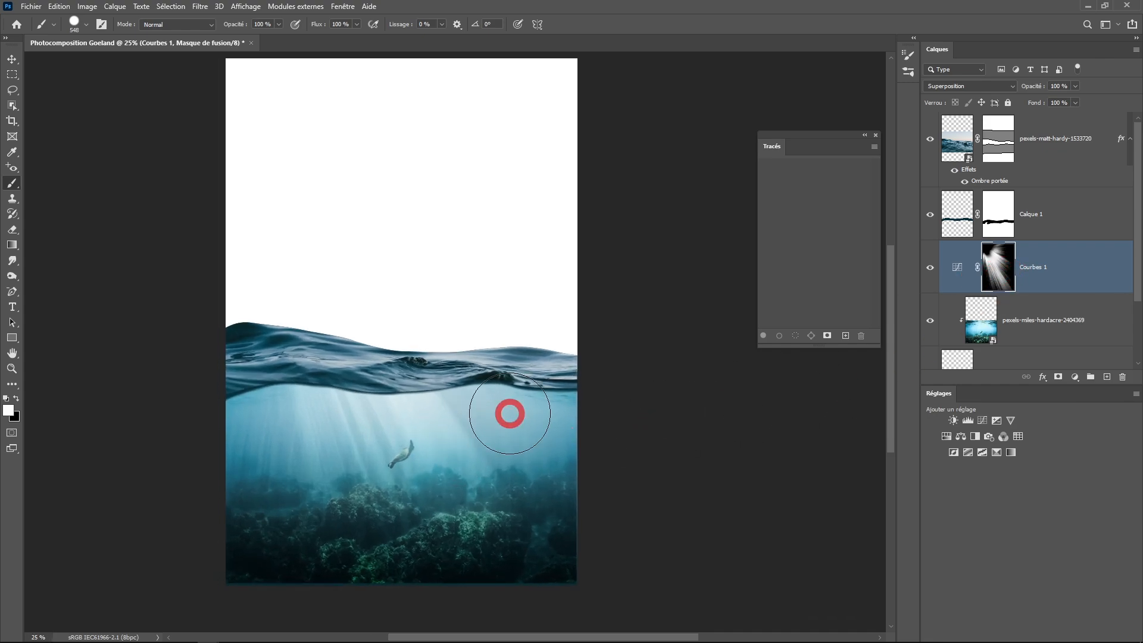
pyautogui.hotkey('ctrl', 't')
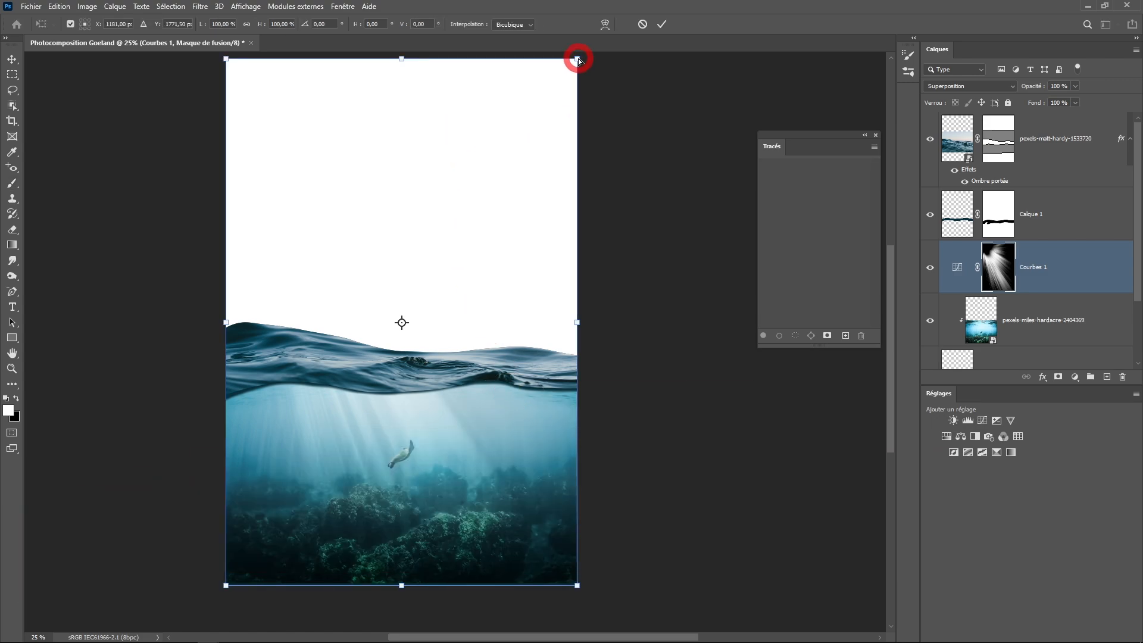
pyautogui.moveTo(578, 59); pyautogui.dragTo(694, 73)
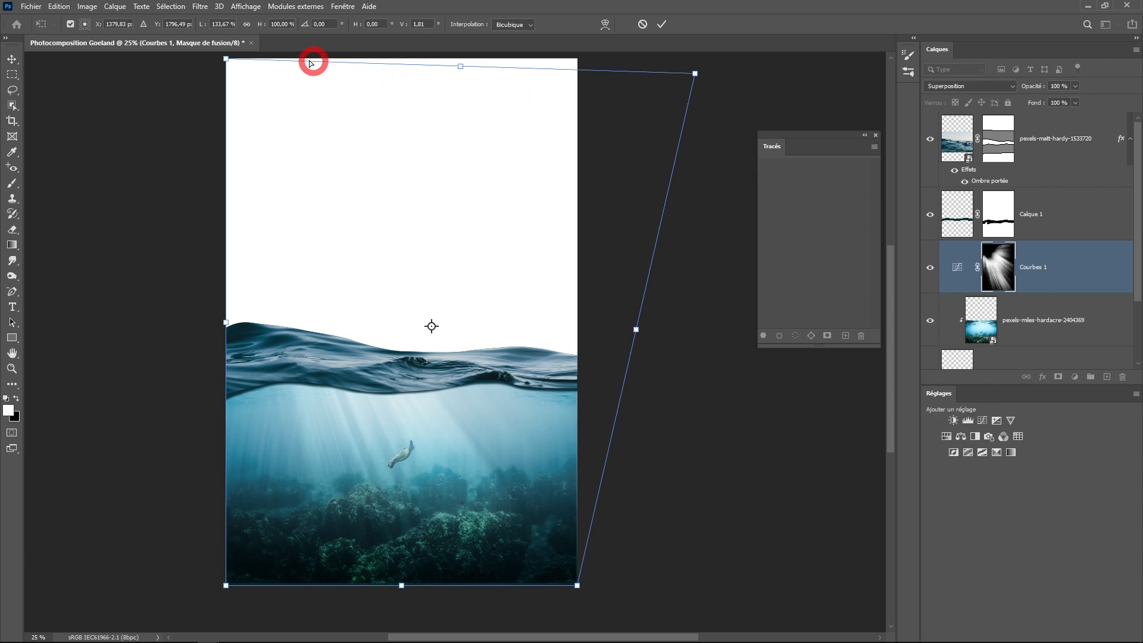
pyautogui.moveTo(316, 64); pyautogui.dragTo(469, 71)
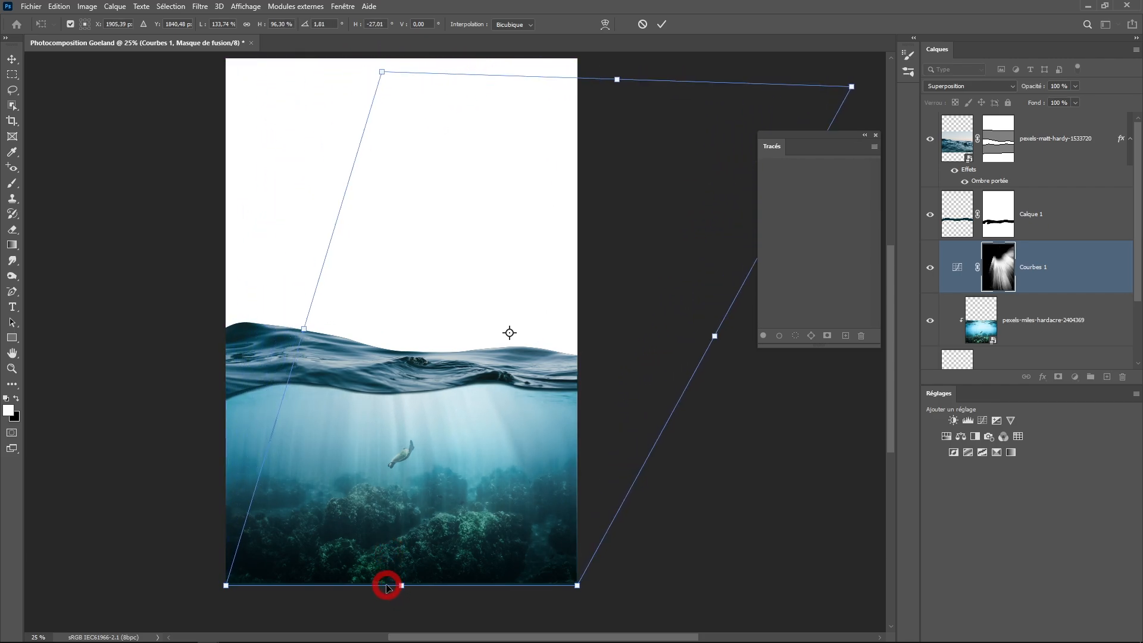
pyautogui.moveTo(387, 587); pyautogui.dragTo(360, 584)
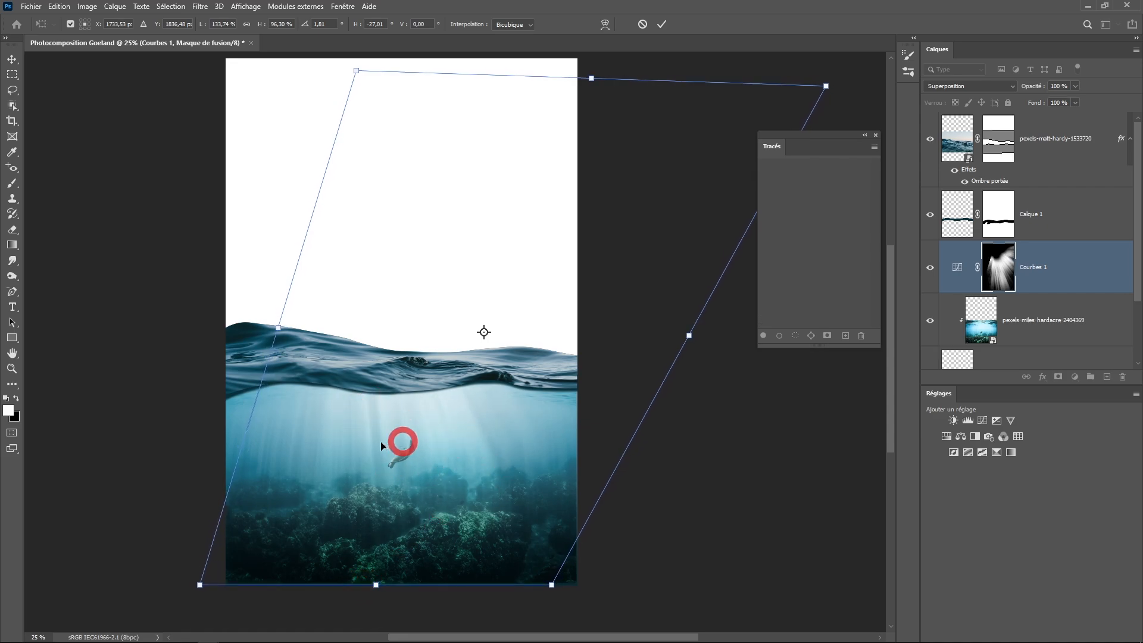
pyautogui.click(664, 24)
pyautogui.press('b')
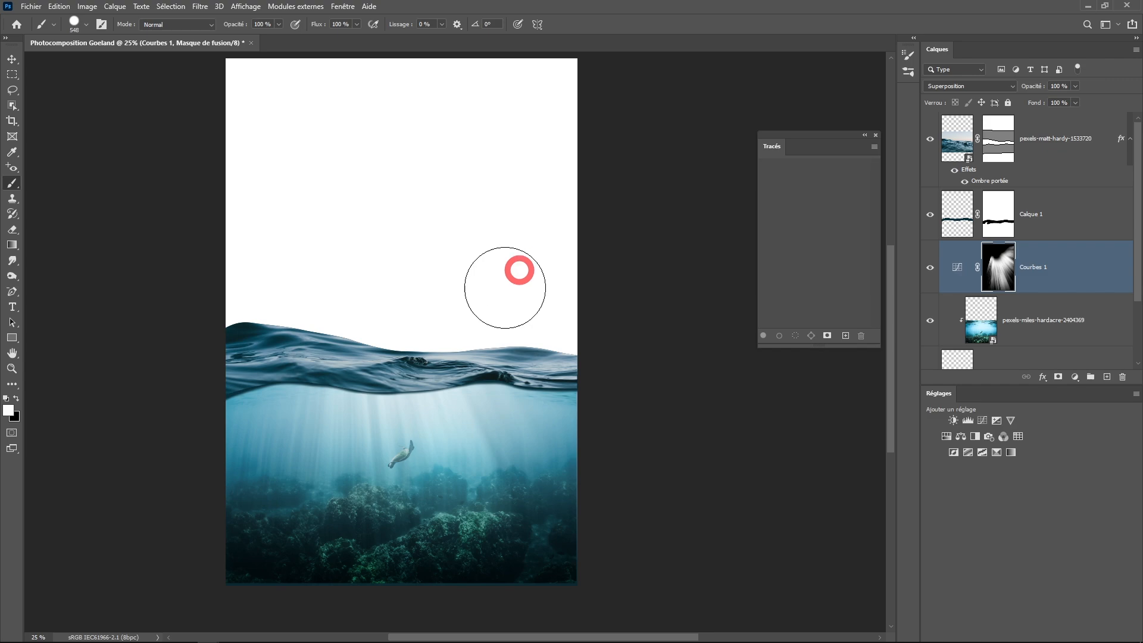
# Step: Change the light end stop of the Rectangle 1 gradient fill to a more saturated blue, about #2d6b8c
pyautogui.moveTo(519, 270)
pyautogui.mouseDown()
pyautogui.moveTo(515, 402)
pyautogui.moveTo(581, 409)
pyautogui.moveTo(238, 401)
pyautogui.moveTo(435, 406)
pyautogui.moveTo(572, 425)
pyautogui.moveTo(430, 394)
pyautogui.moveTo(299, 397)
pyautogui.moveTo(598, 381)
pyautogui.moveTo(343, 390)
pyautogui.mouseUp()
pyautogui.scroll(-2, 986, 314)
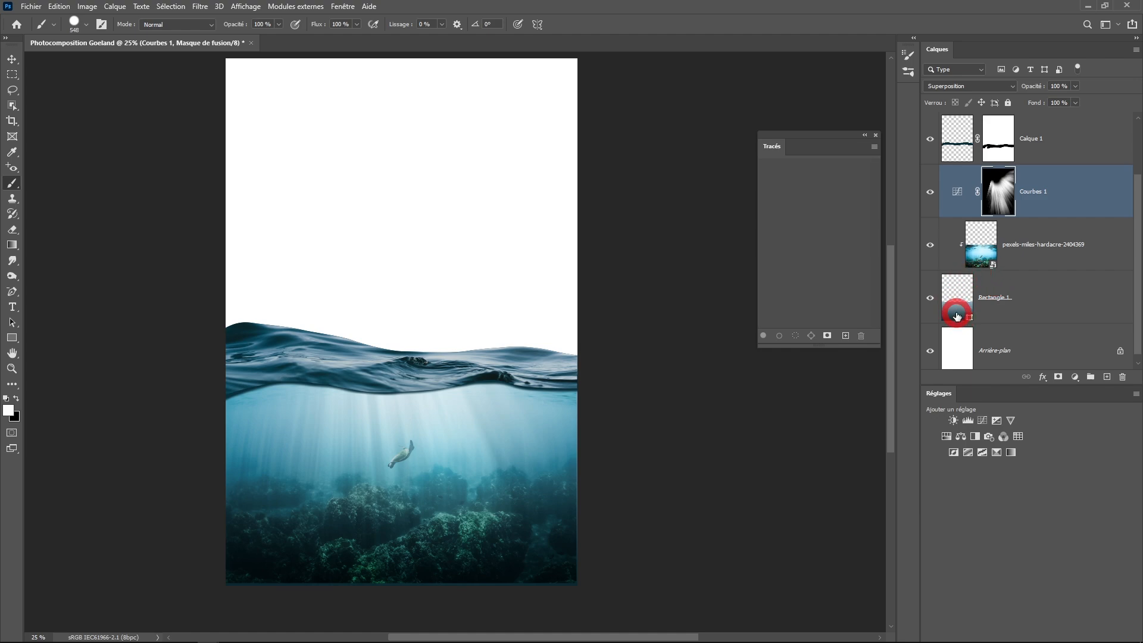
pyautogui.doubleClick(957, 316)
pyautogui.click(723, 352)
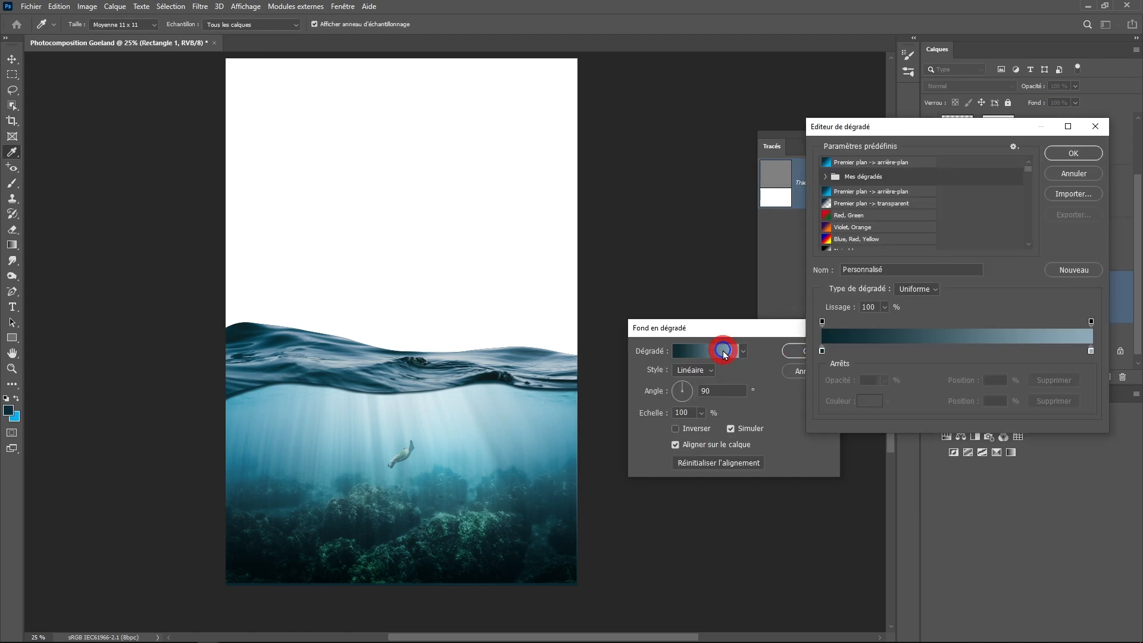
pyautogui.doubleClick(1091, 352)
pyautogui.moveTo(803, 377); pyautogui.dragTo(868, 385)
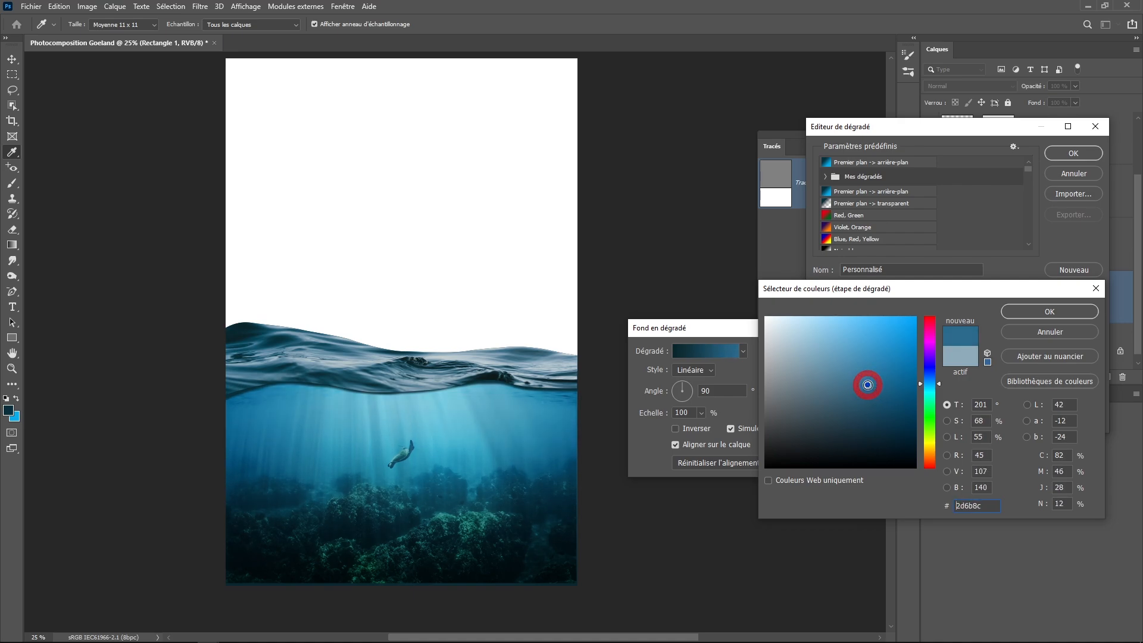
pyautogui.click(1063, 315)
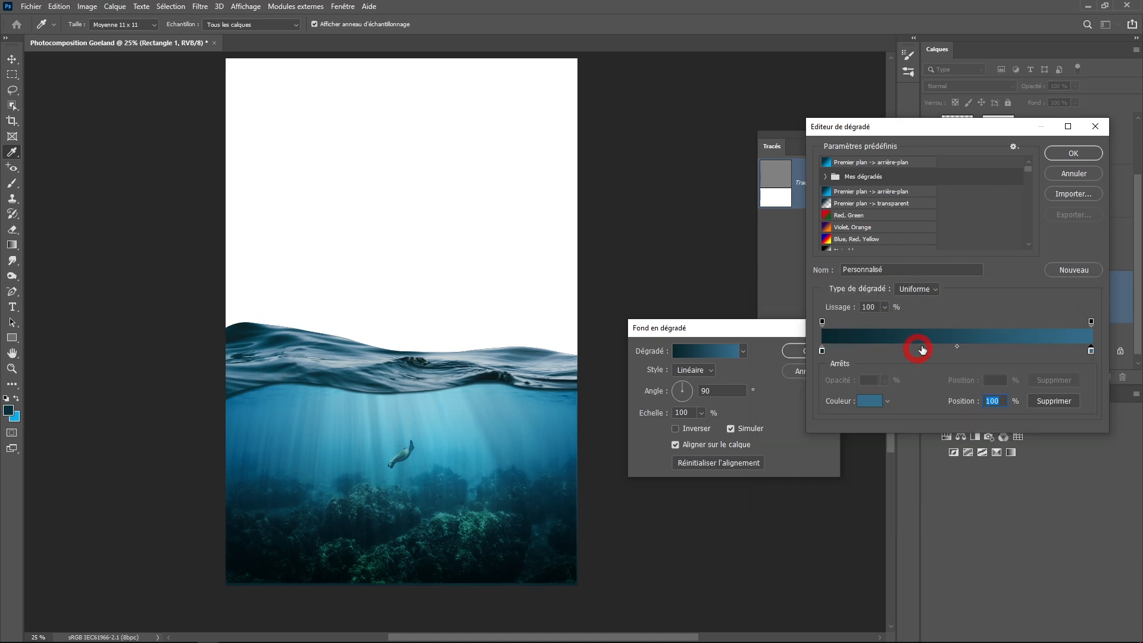
pyautogui.click(1076, 156)
pyautogui.click(808, 351)
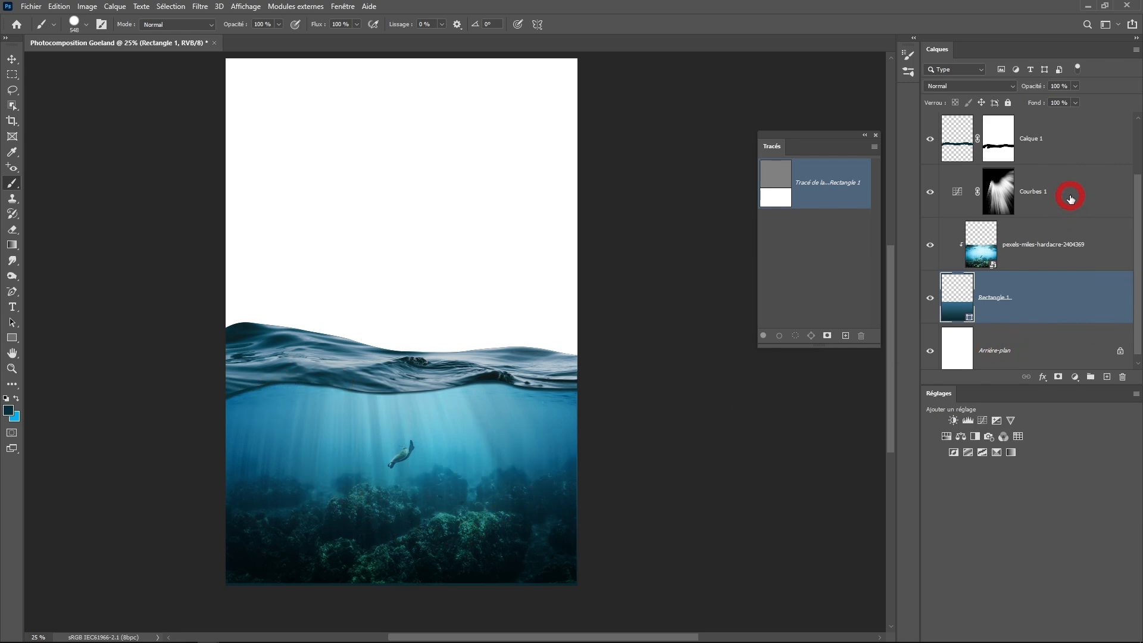
# Step: Add a Hue/Saturation adjustment layer directly above the clipped underwater photo layer and move its settings clear of the artwork
pyautogui.click(1004, 260)
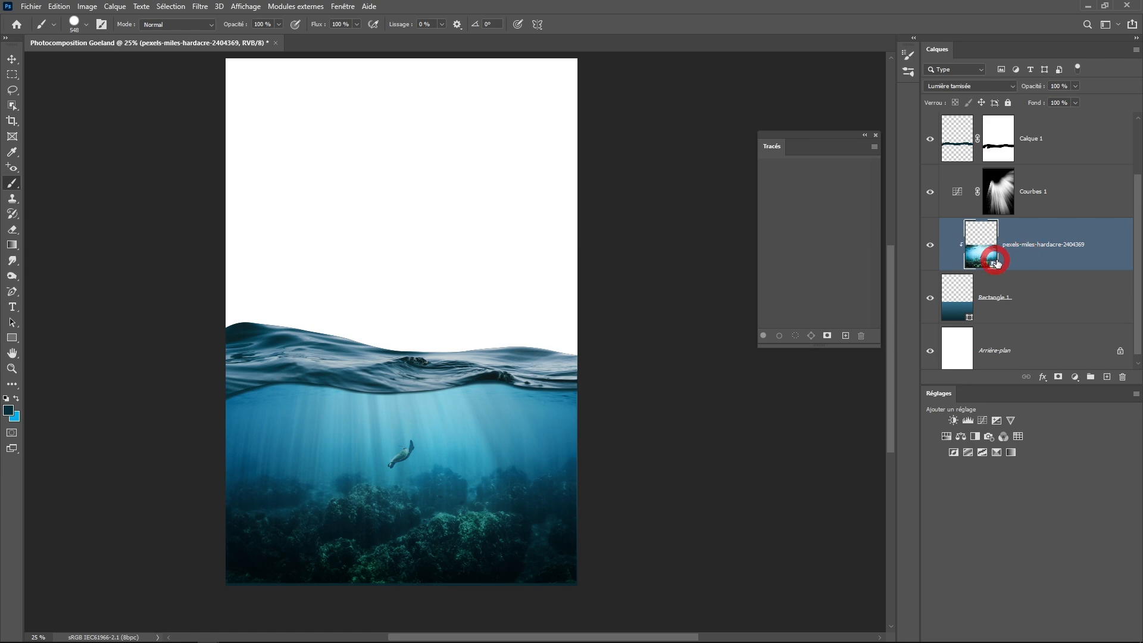
pyautogui.click(1075, 378)
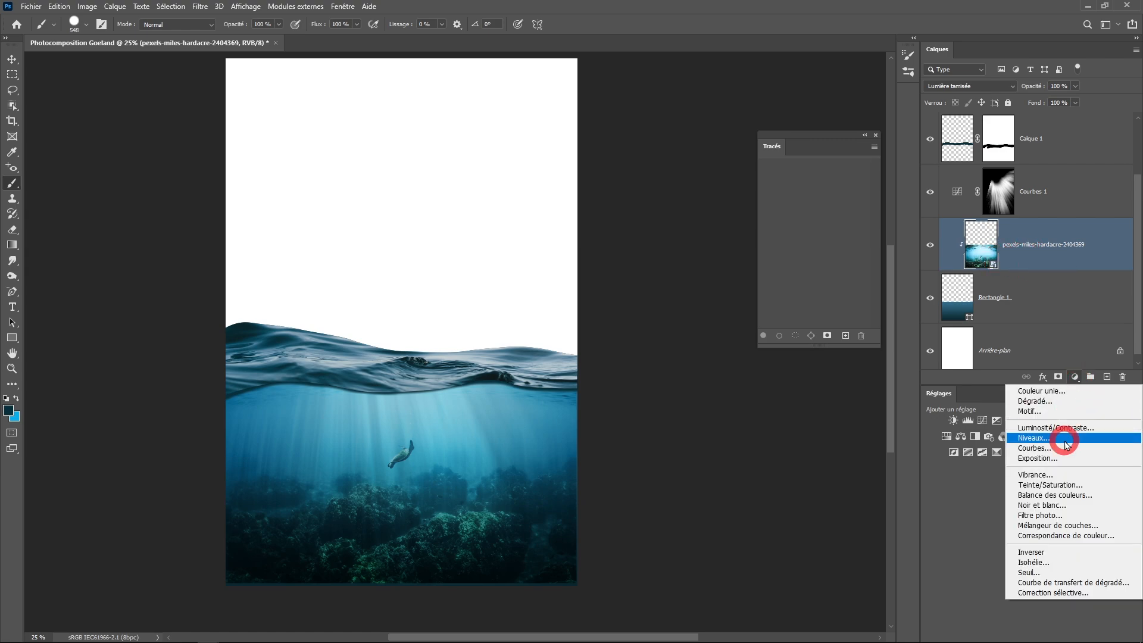
pyautogui.click(1058, 485)
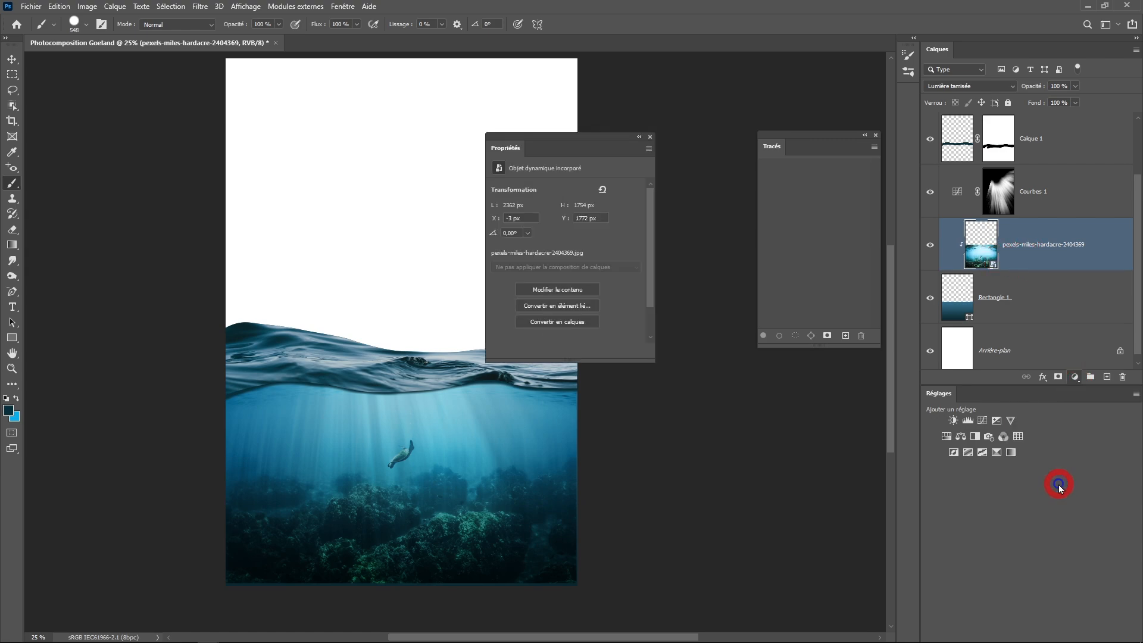
pyautogui.moveTo(591, 141); pyautogui.dragTo(688, 137)
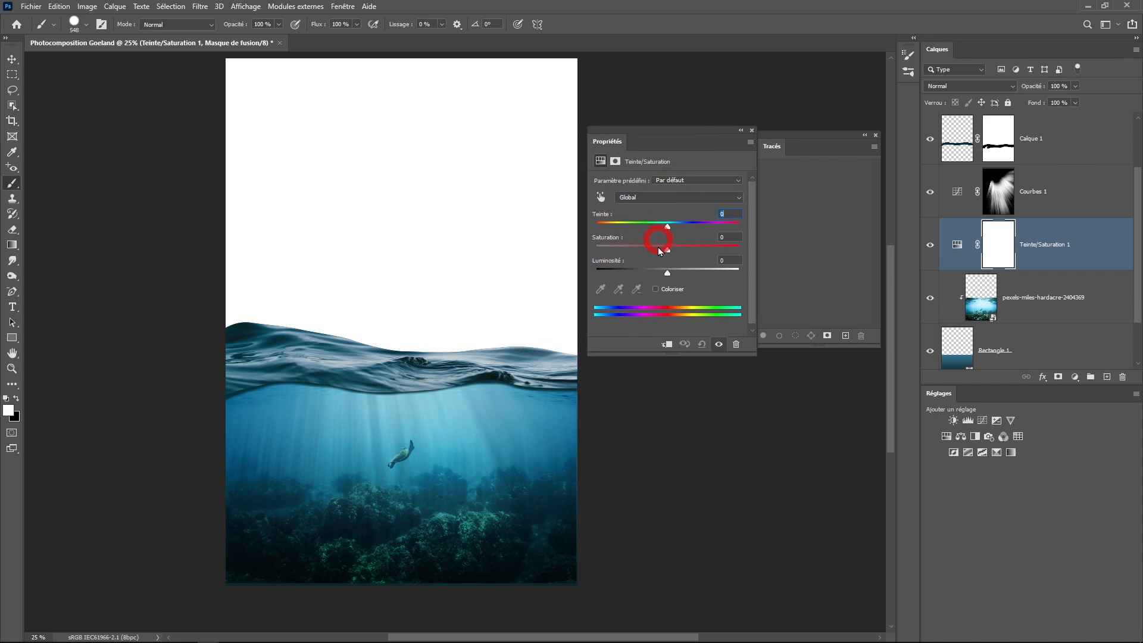
# Step: Darken and desaturate the underwater scene by setting the adjustment's hue to -4, saturation to -13 and lightness to -32
pyautogui.moveTo(667, 273); pyautogui.dragTo(653, 274)
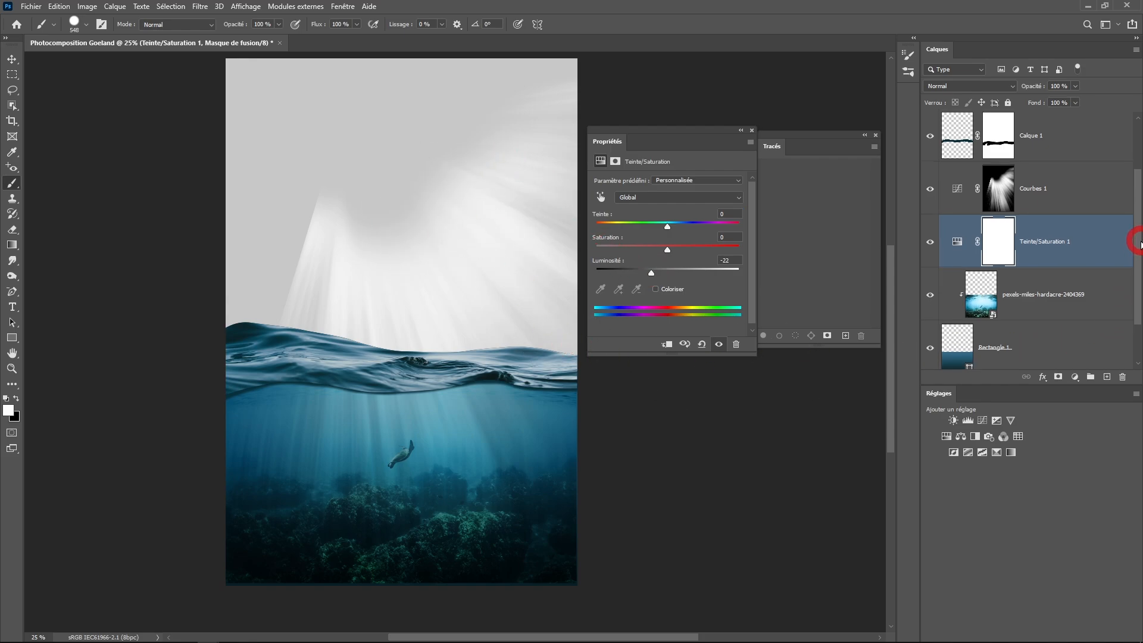
pyautogui.moveTo(1137, 243); pyautogui.dragTo(1130, 288)
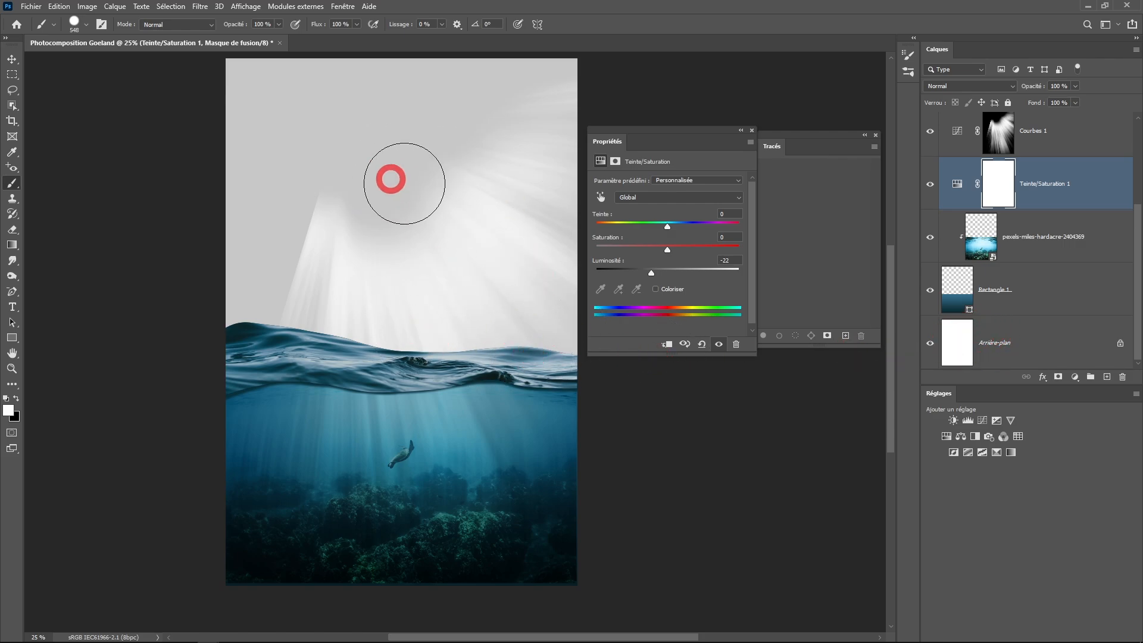
pyautogui.scroll(2, 1139, 265)
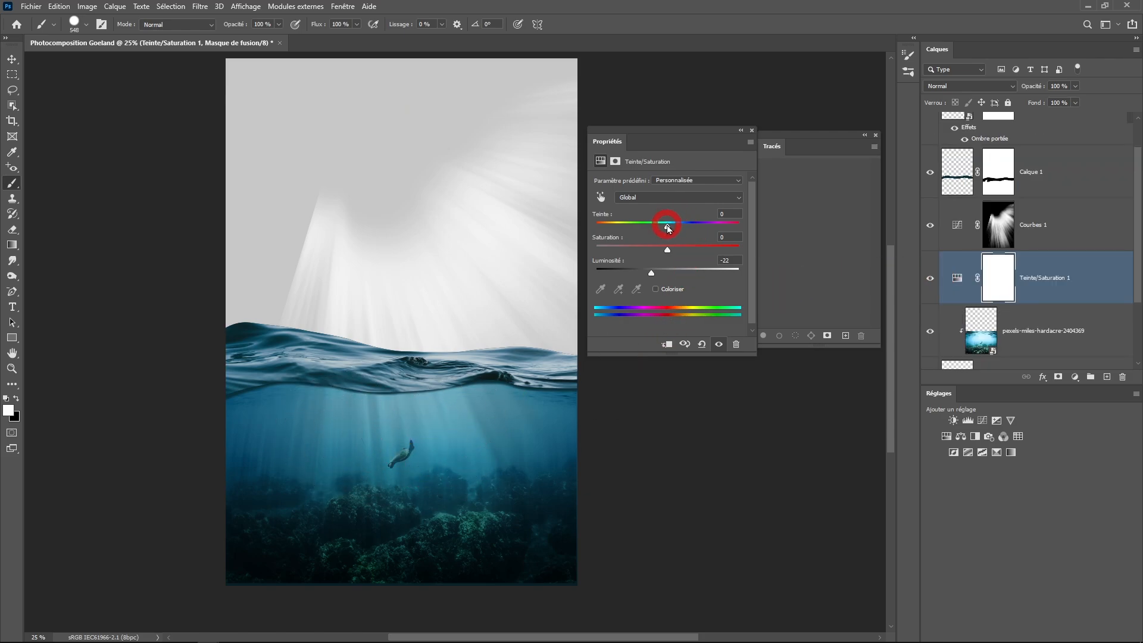
pyautogui.moveTo(666, 225); pyautogui.dragTo(664, 227)
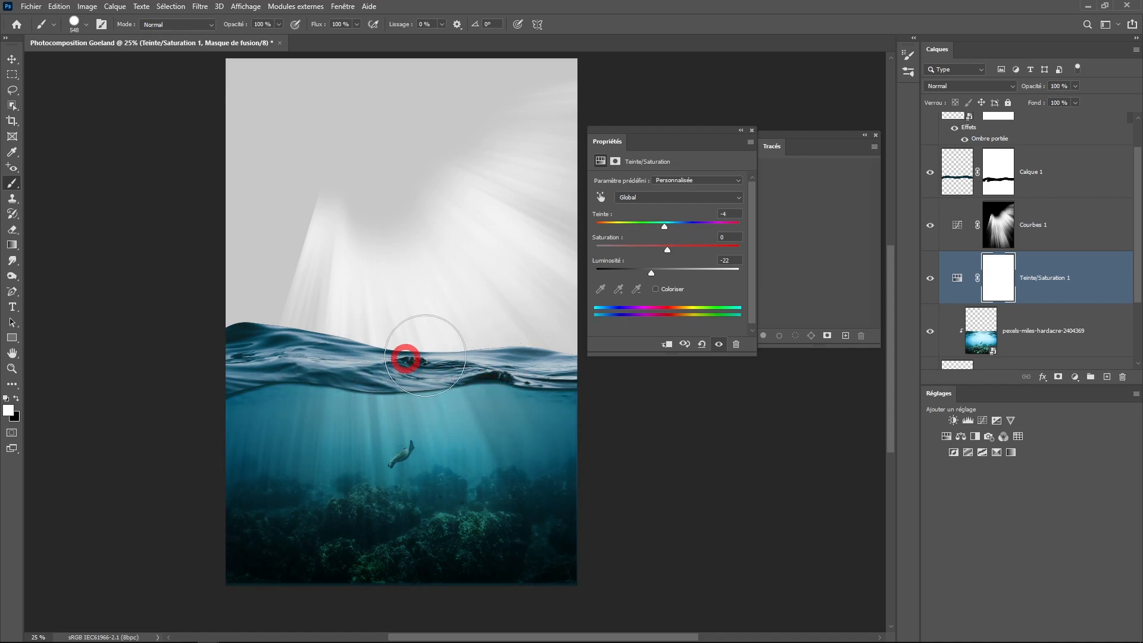
pyautogui.moveTo(651, 273); pyautogui.dragTo(646, 273)
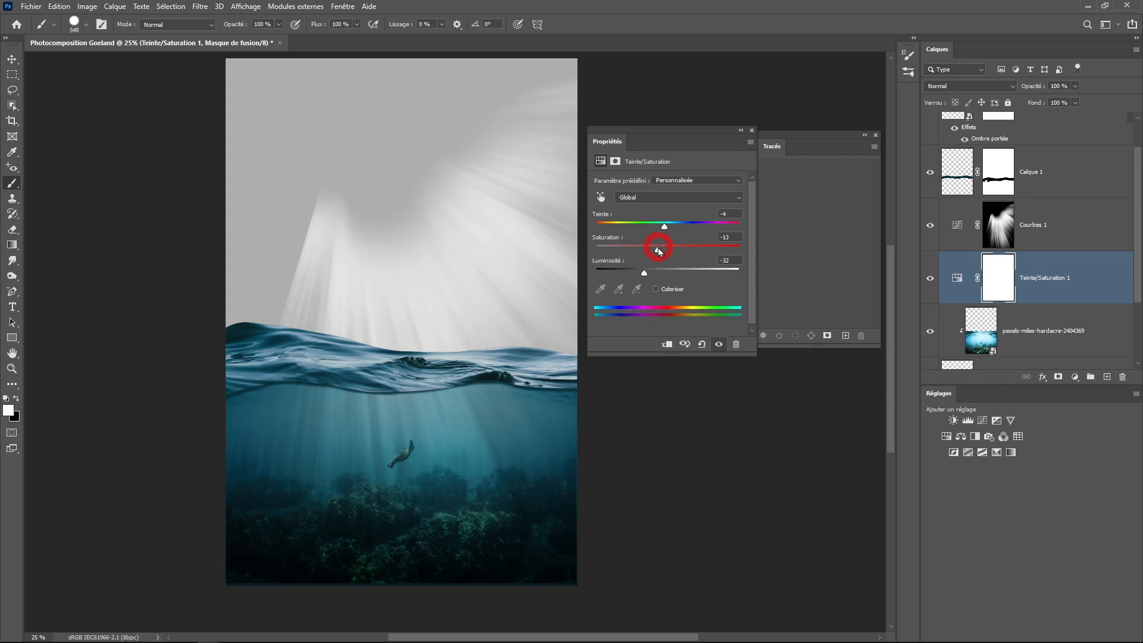
pyautogui.moveTo(646, 275); pyautogui.dragTo(649, 273)
pyautogui.click(665, 226)
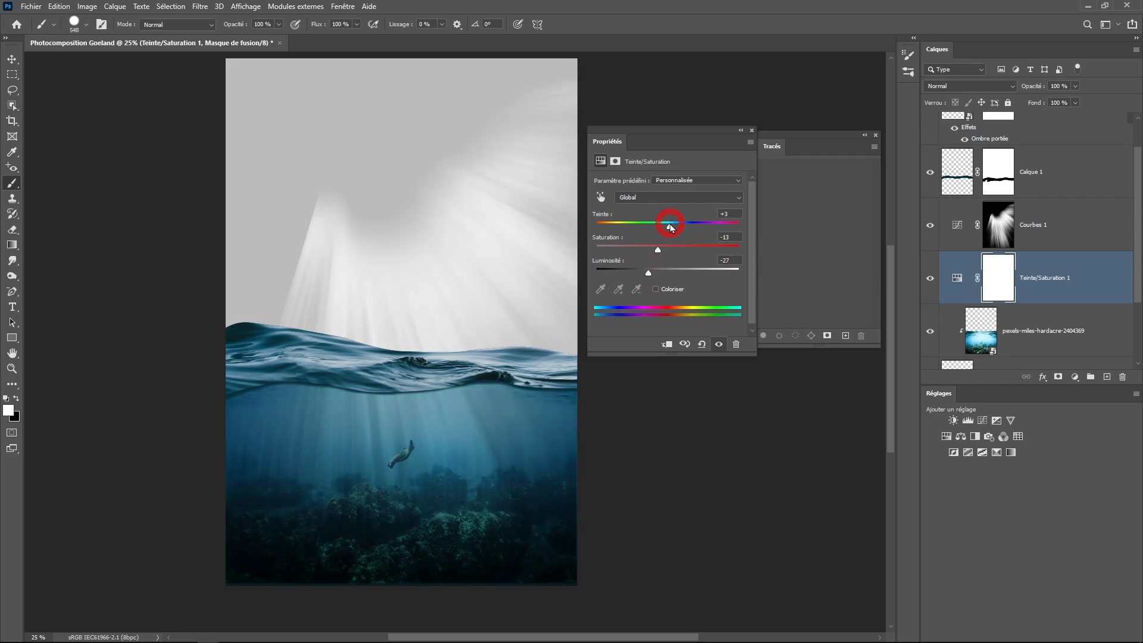
pyautogui.moveTo(665, 228); pyautogui.dragTo(666, 227)
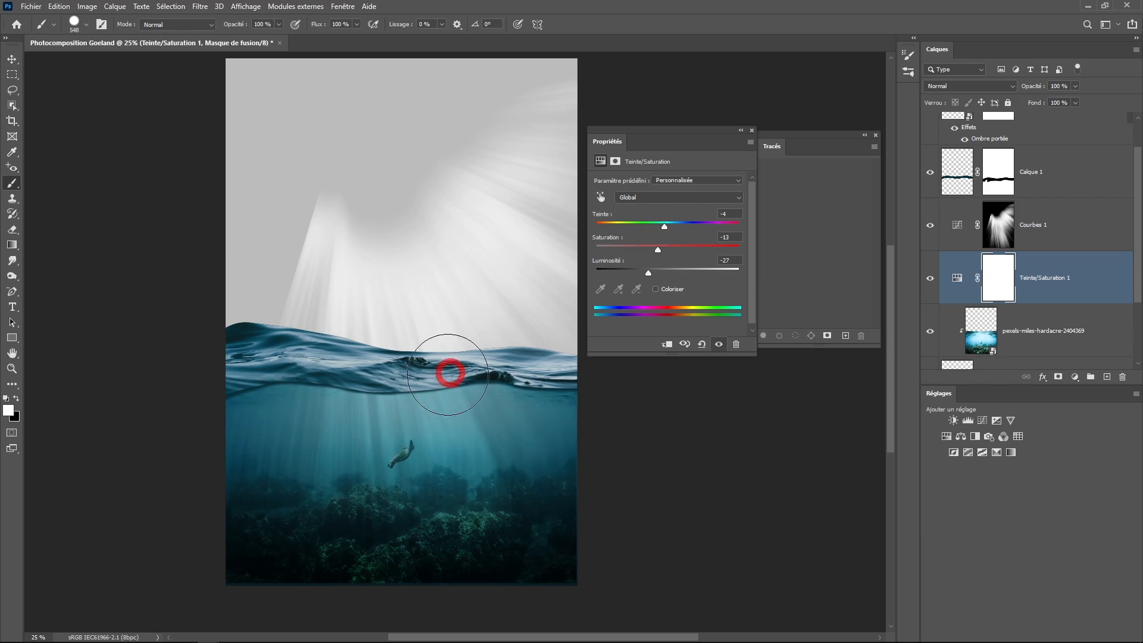
pyautogui.moveTo(650, 273); pyautogui.dragTo(646, 274)
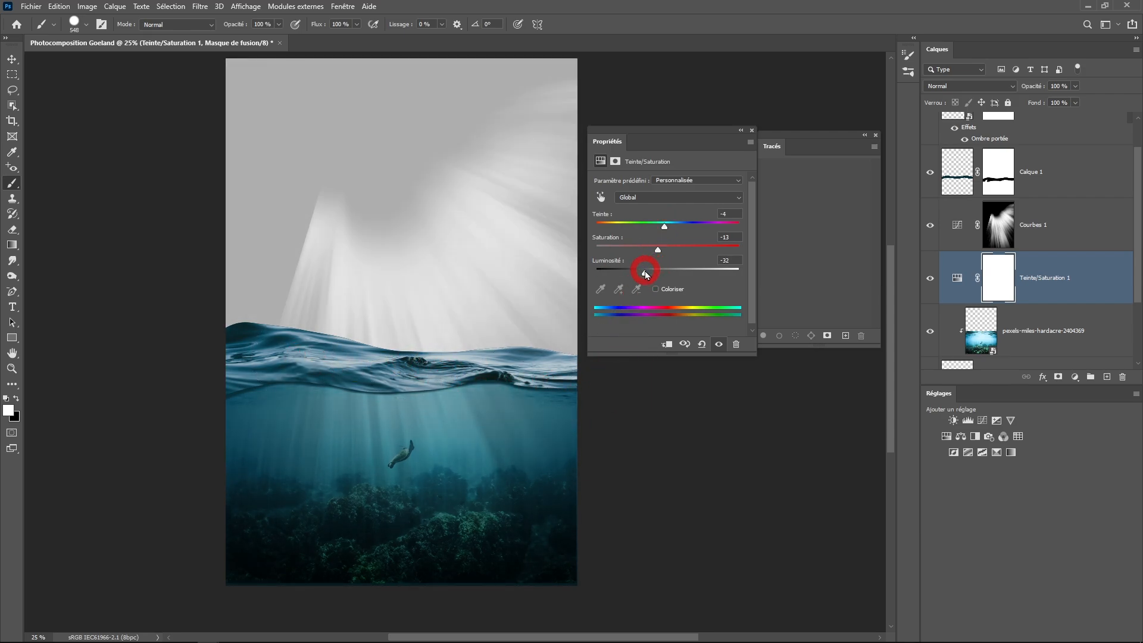
pyautogui.click(752, 131)
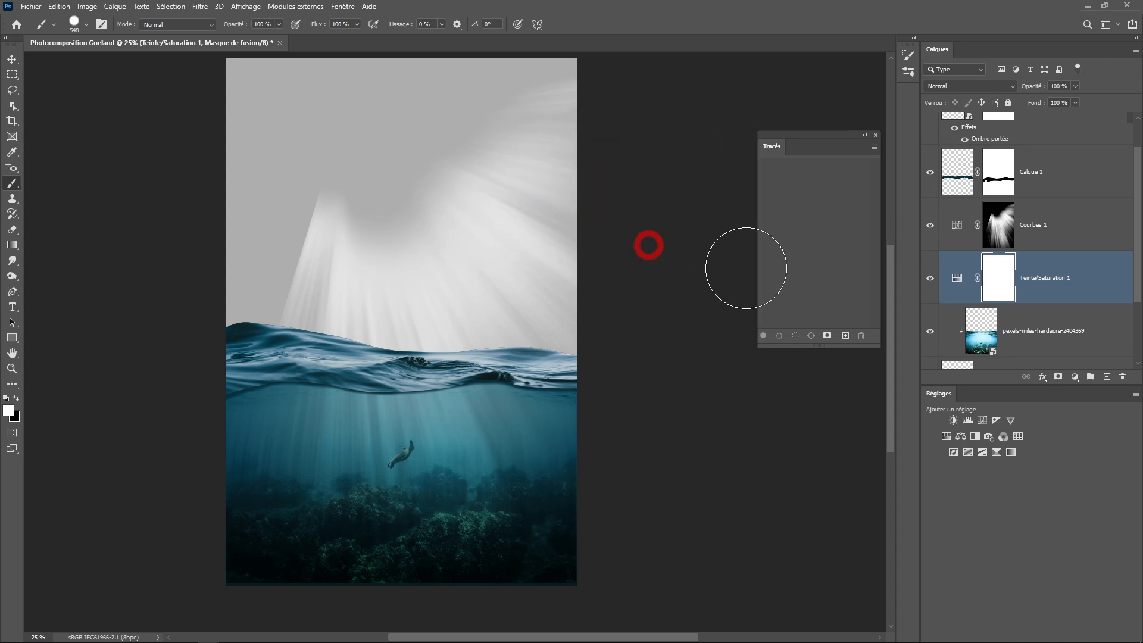
# Step: Paint black over the area above the waves on the Curves layer mask to remove the light rays from the sky
pyautogui.click(1049, 225)
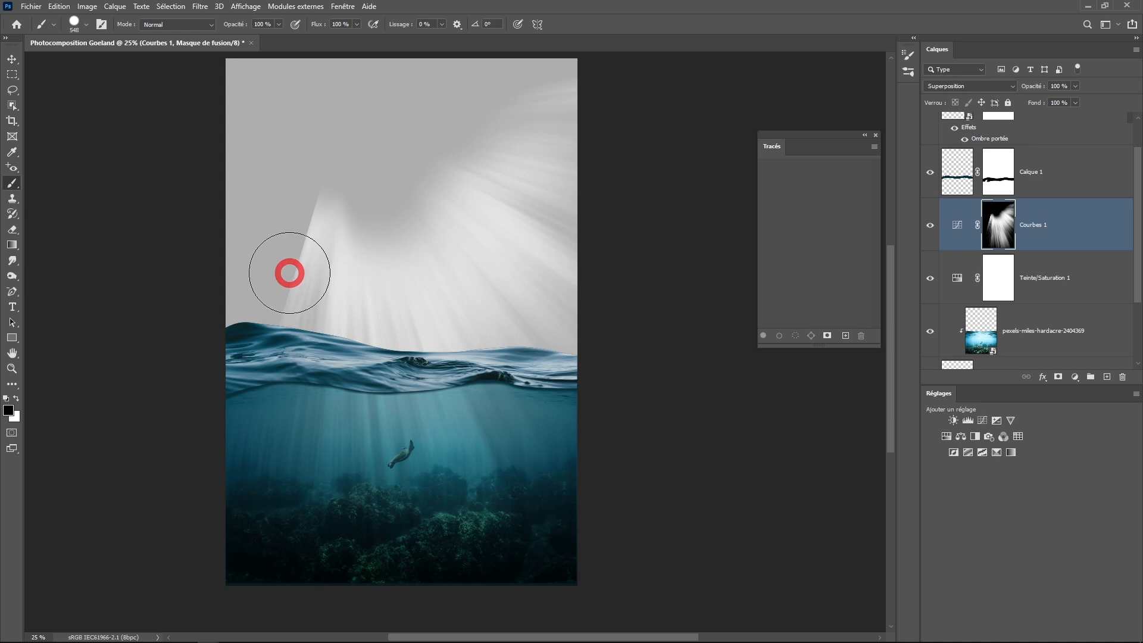
pyautogui.moveTo(288, 267)
pyautogui.mouseDown()
pyautogui.moveTo(494, 237)
pyautogui.moveTo(272, 223)
pyautogui.moveTo(565, 136)
pyautogui.moveTo(542, 87)
pyautogui.moveTo(509, 169)
pyautogui.moveTo(637, 218)
pyautogui.moveTo(408, 239)
pyautogui.moveTo(575, 291)
pyautogui.moveTo(259, 300)
pyautogui.moveTo(586, 311)
pyautogui.moveTo(328, 307)
pyautogui.moveTo(579, 310)
pyautogui.mouseUp()
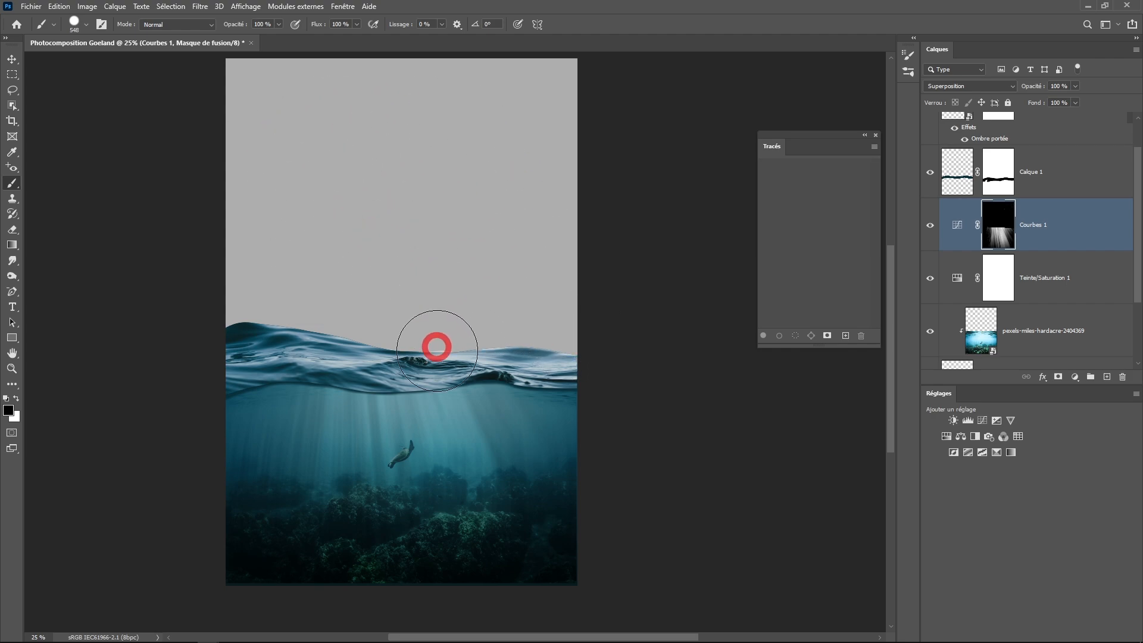
pyautogui.moveTo(547, 338); pyautogui.dragTo(705, 296)
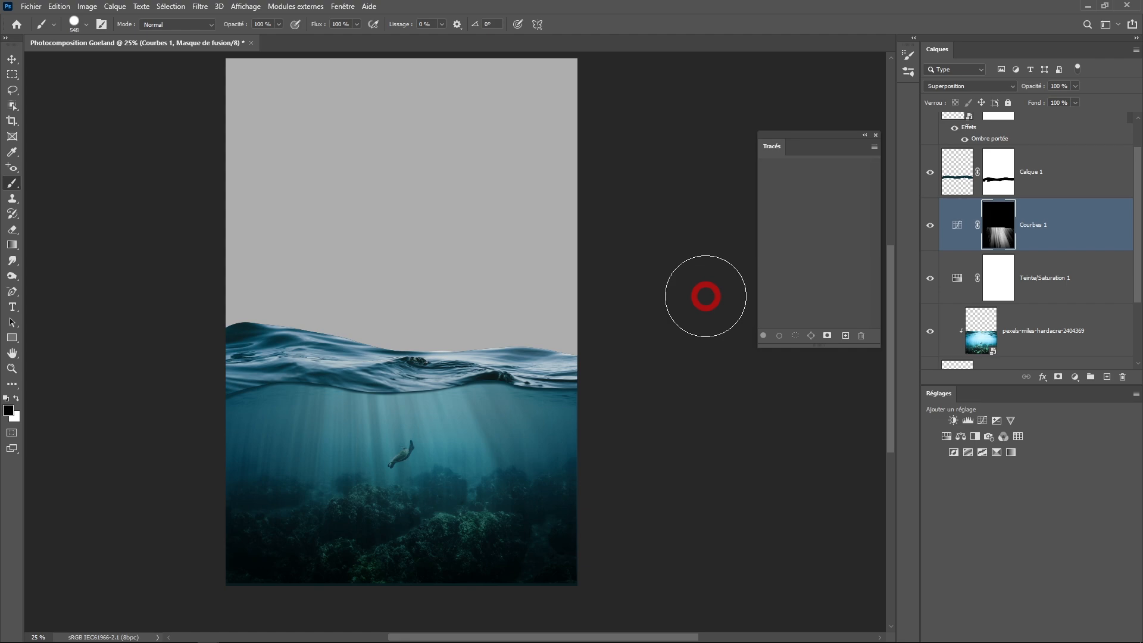
# Step: Group the Curves, Hue/Saturation, underwater photo and Rectangle 1 layers together
pyautogui.click(1049, 241)
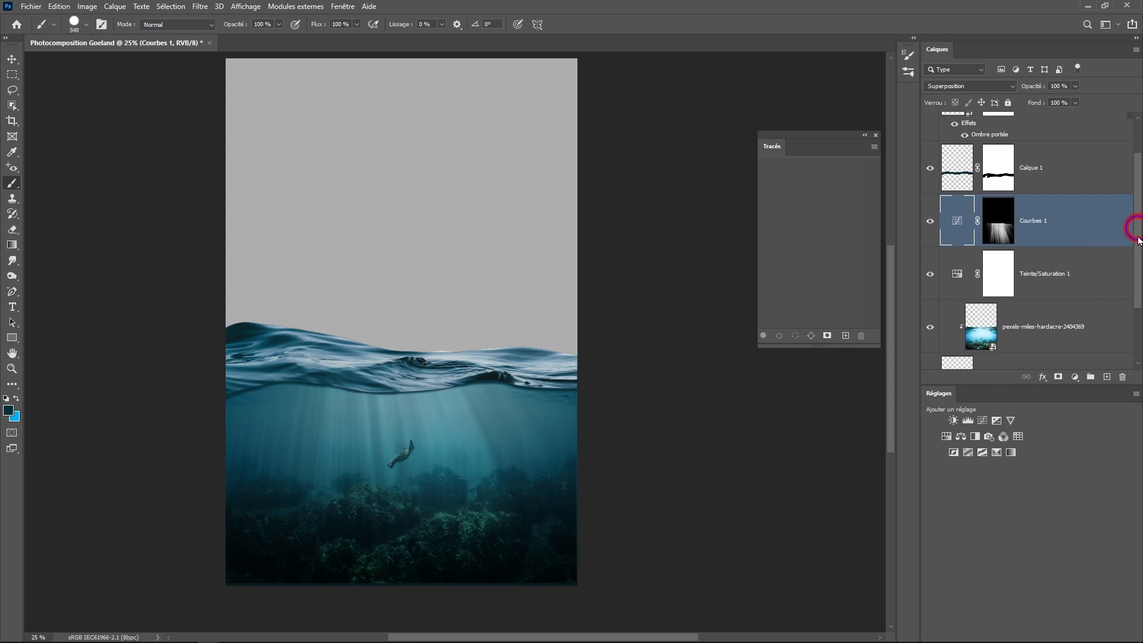
pyautogui.scroll(-3, 1072, 268)
pyautogui.keyDown('shift'); pyautogui.click(1054, 294); pyautogui.keyUp('shift')
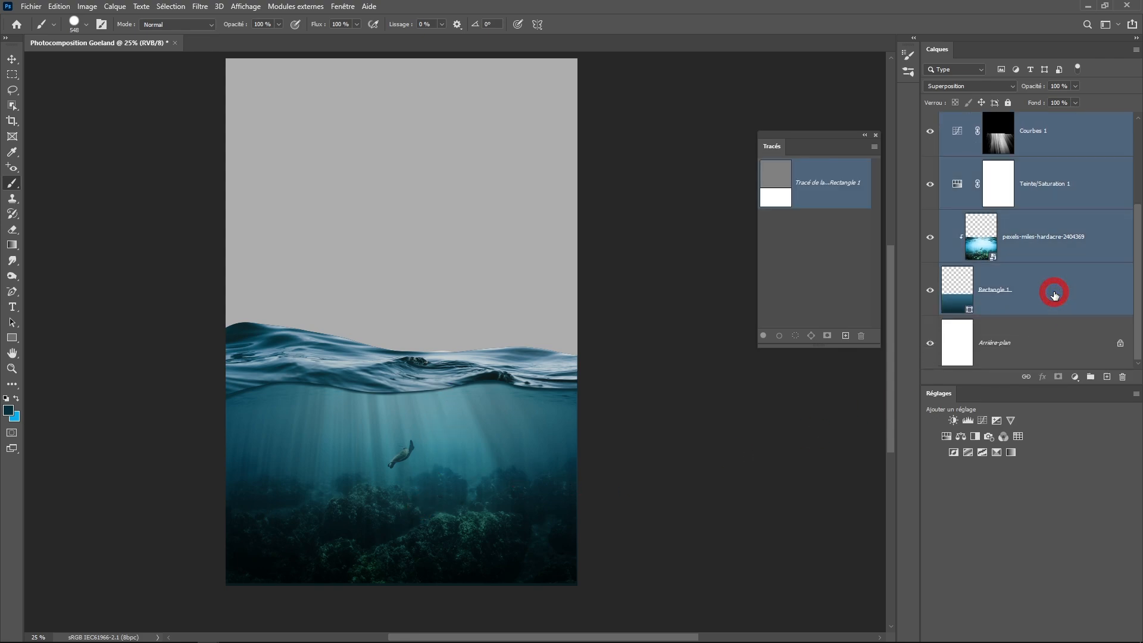
pyautogui.scroll(3, 1041, 179)
pyautogui.scroll(-3, 1039, 274)
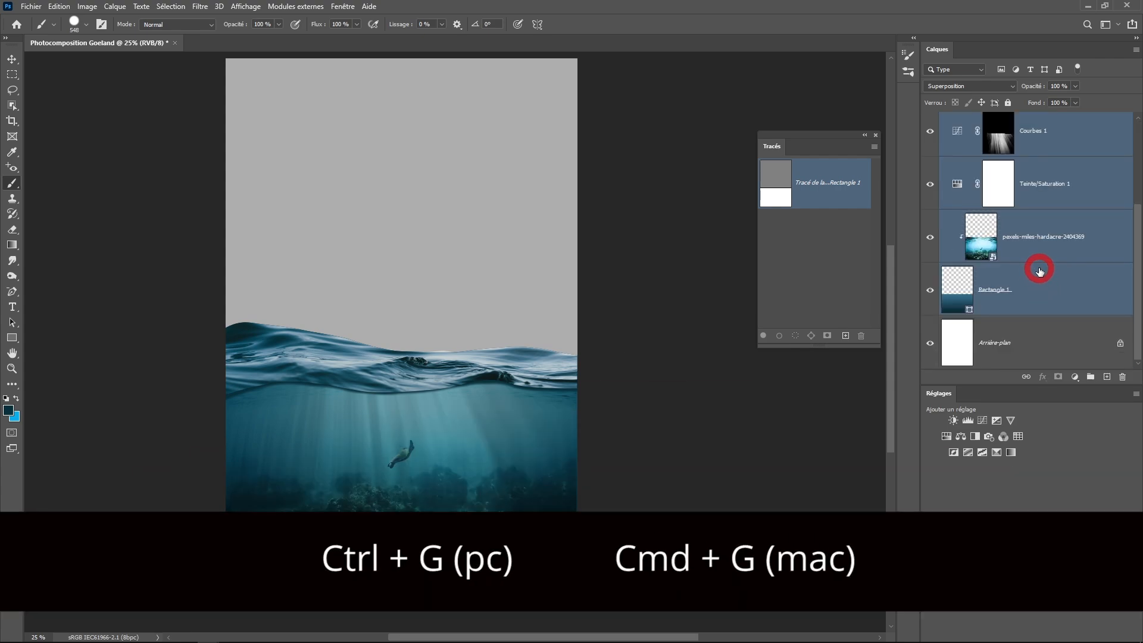
pyautogui.hotkey('ctrl', 'g')
# Step: Rename the new layer group Fond marin and give it a blue colour label
pyautogui.doubleClick(974, 248)
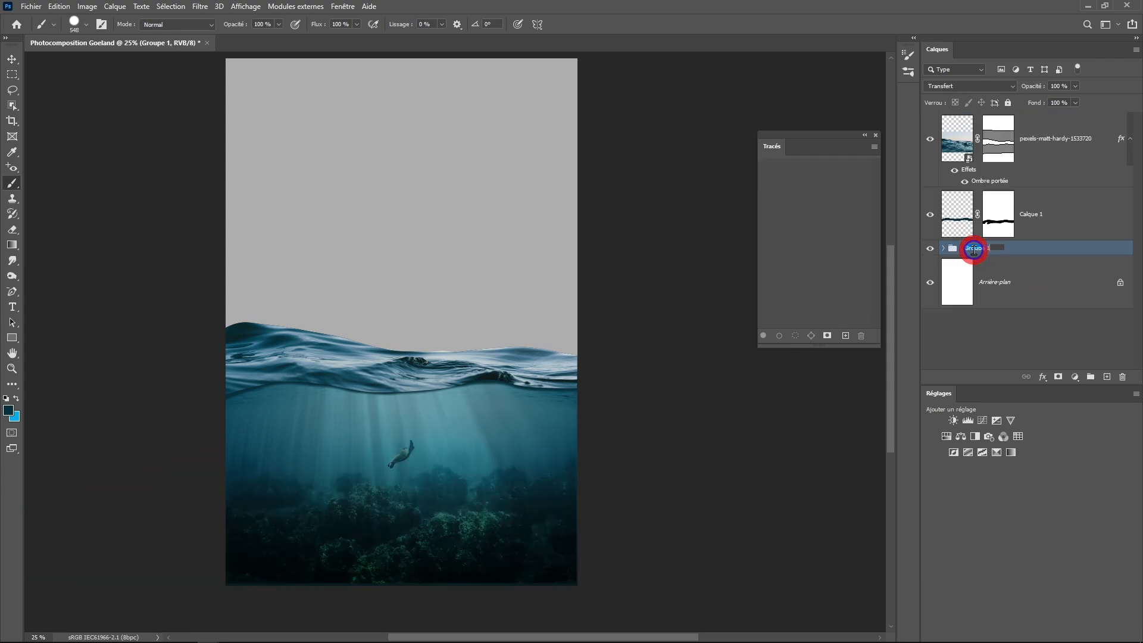
pyautogui.write('Fond marin')
pyautogui.press('Return')
pyautogui.rightClick(927, 249)
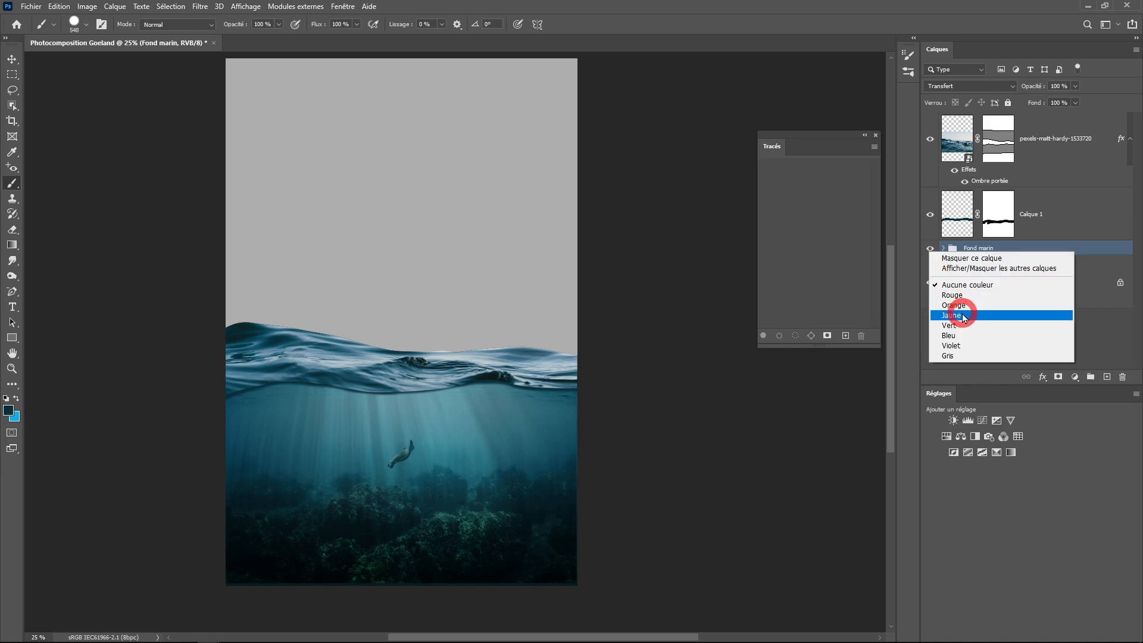
pyautogui.click(964, 335)
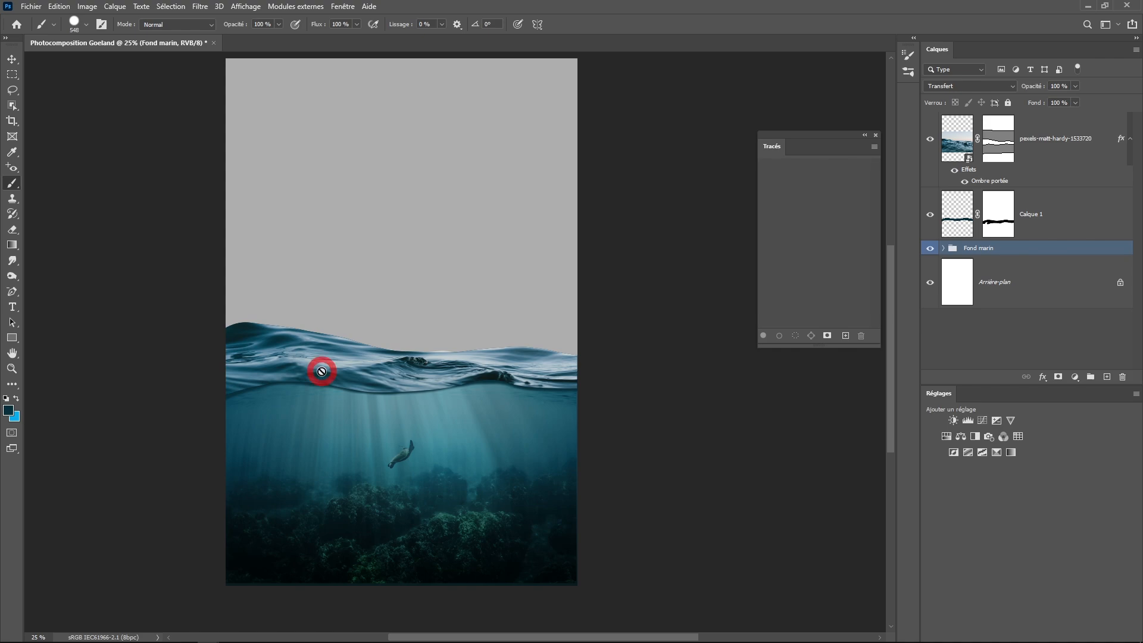
# Step: Place the Unsplash photo of a cloudy blue sky over a shore as an embedded layer directly above the background layer
pyautogui.click(1004, 295)
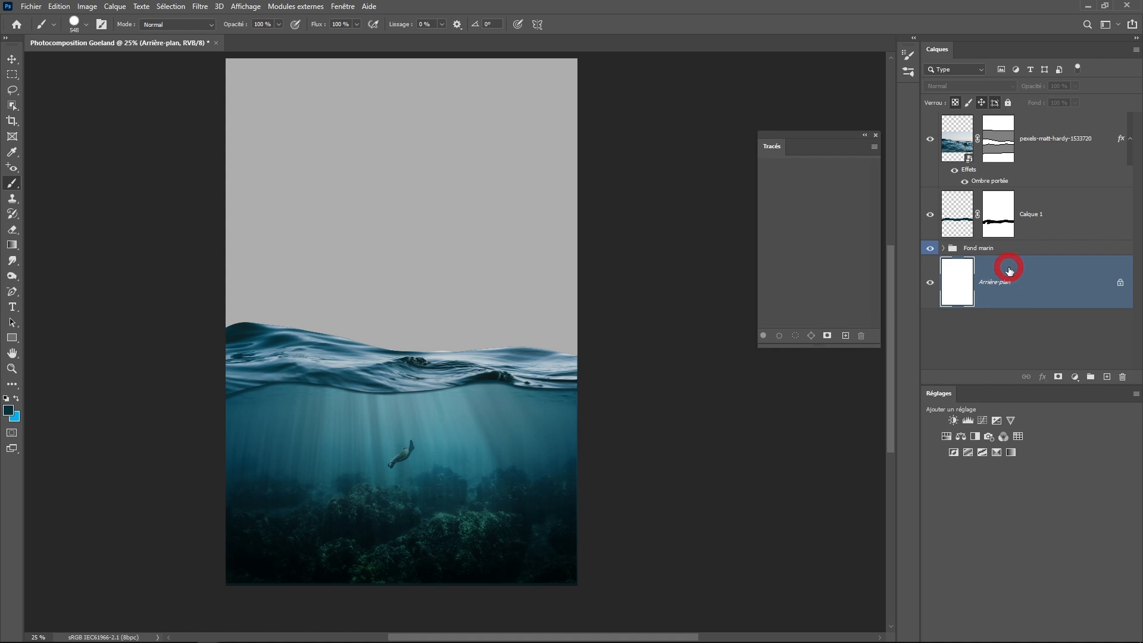
pyautogui.moveTo(1009, 270); pyautogui.dragTo(1019, 261)
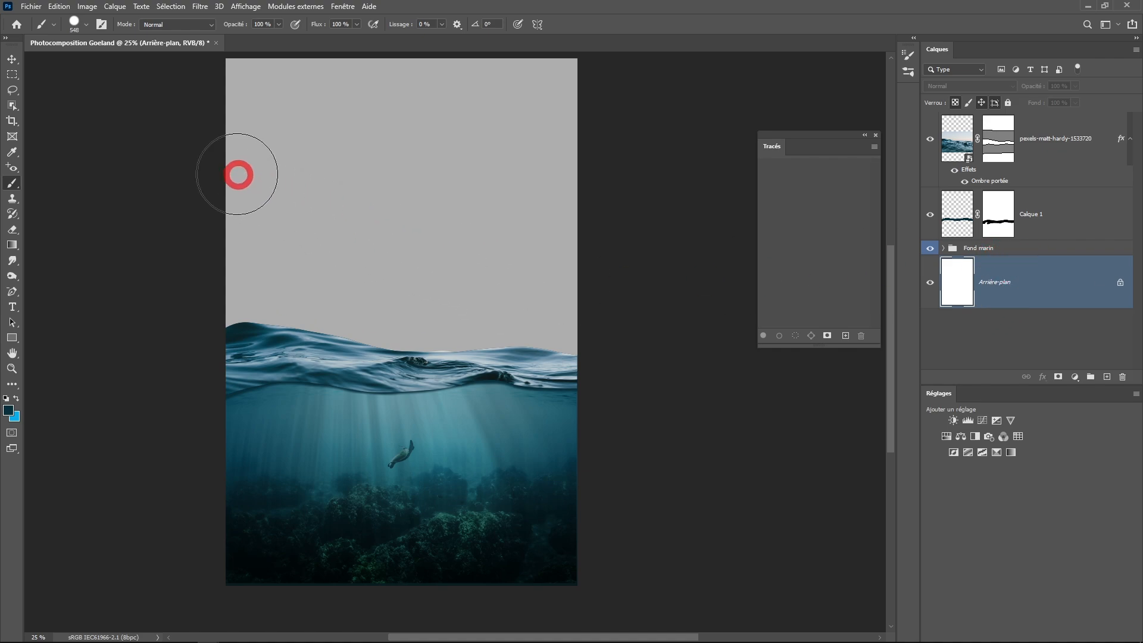
pyautogui.click(37, 10)
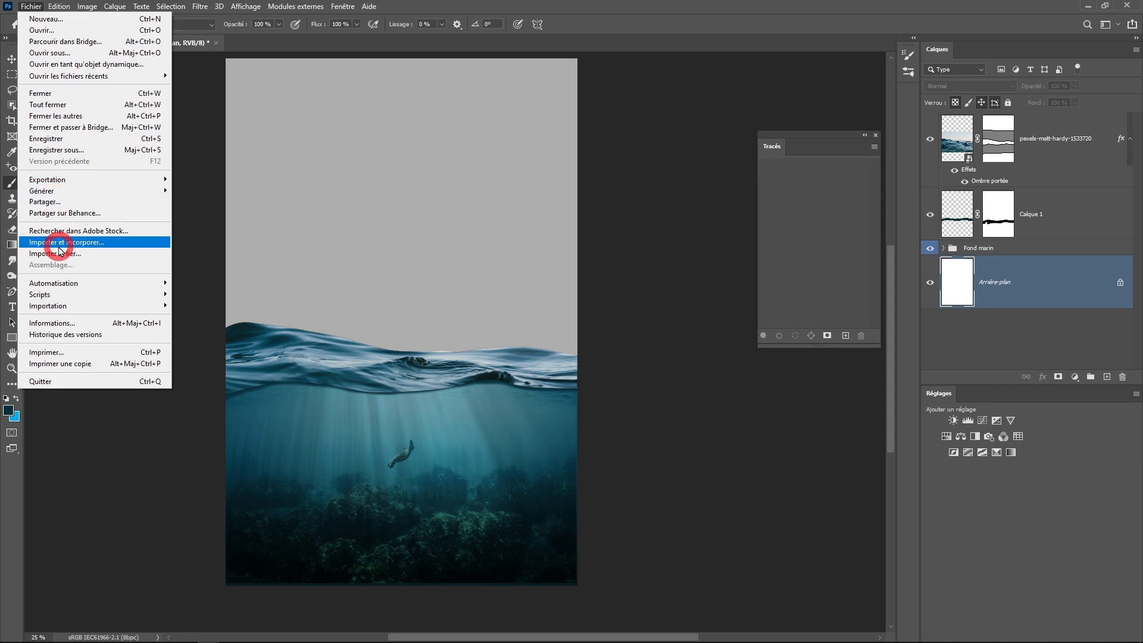
pyautogui.click(65, 245)
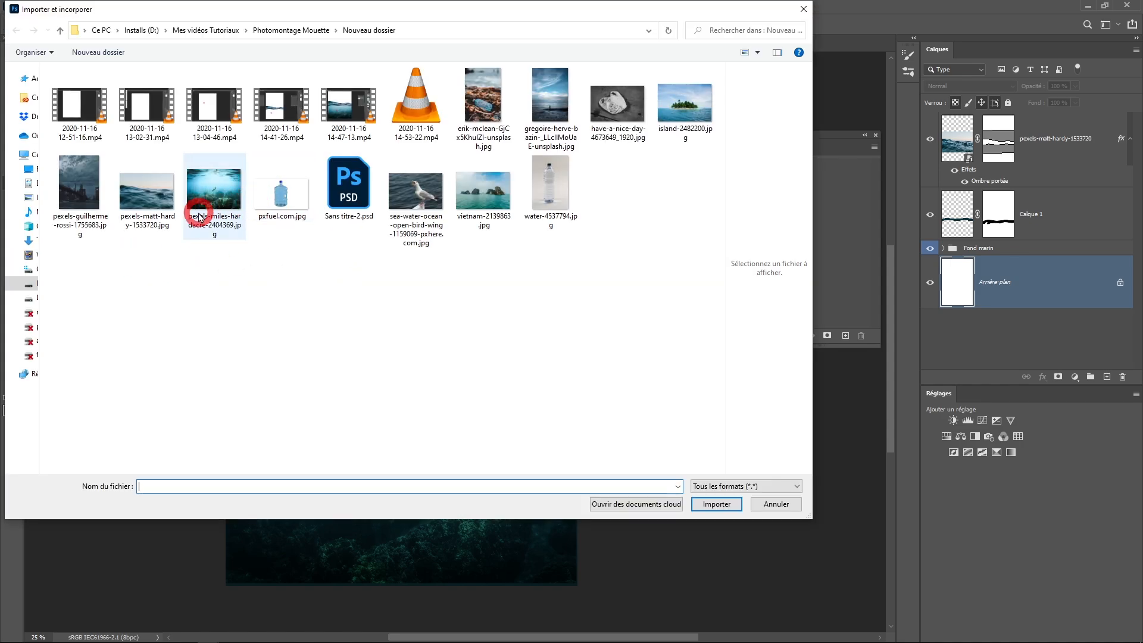
pyautogui.click(551, 101)
pyautogui.click(716, 503)
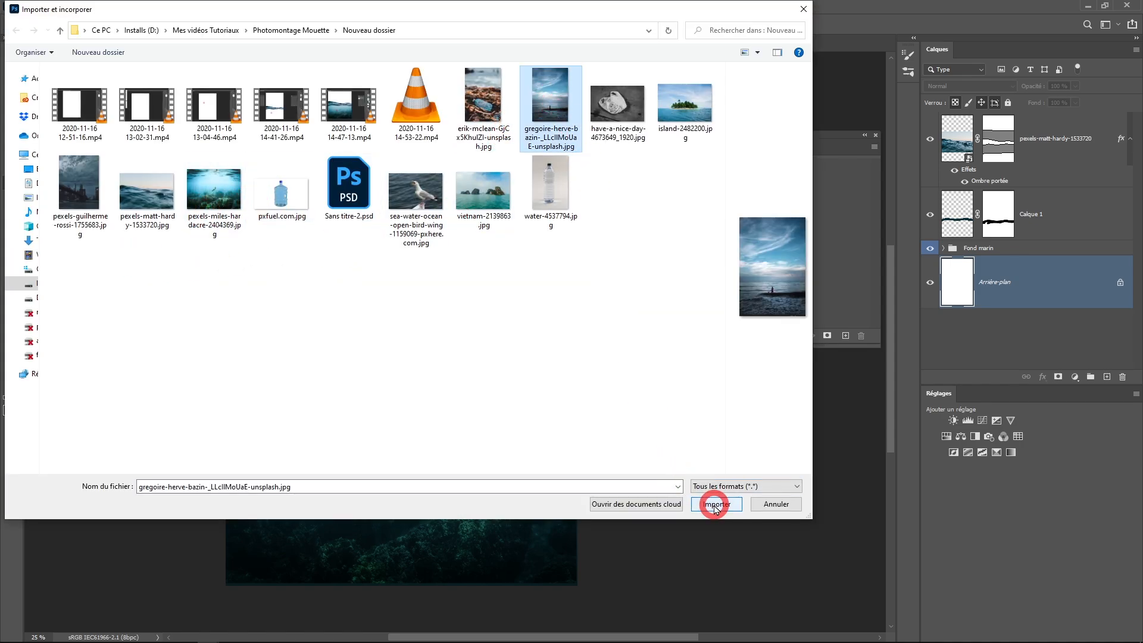
pyautogui.click(669, 26)
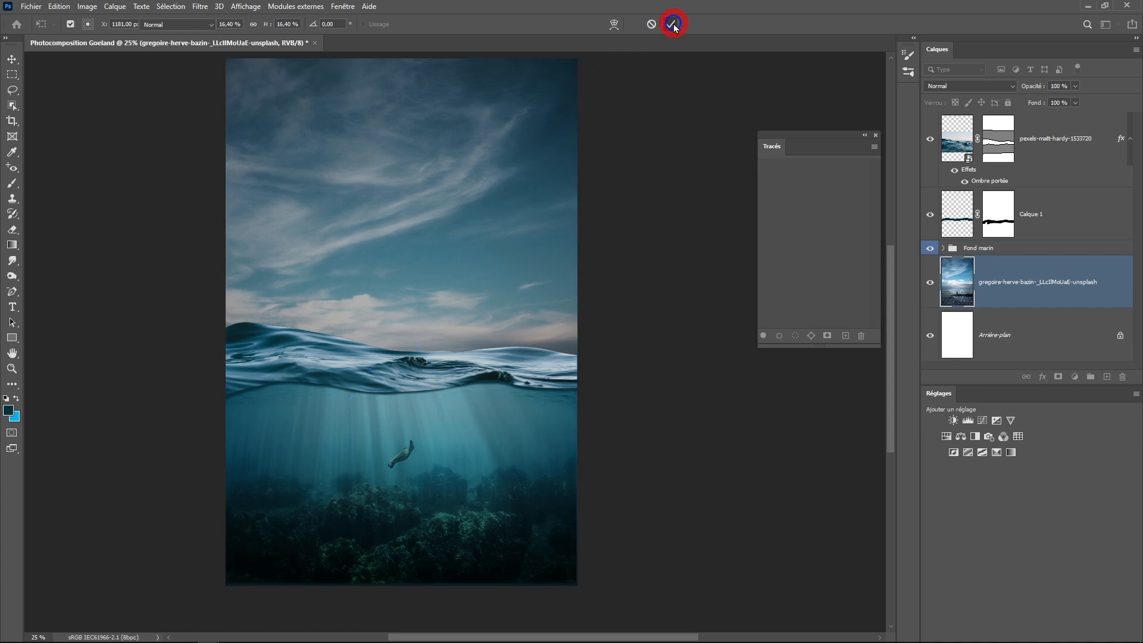
pyautogui.press('b')
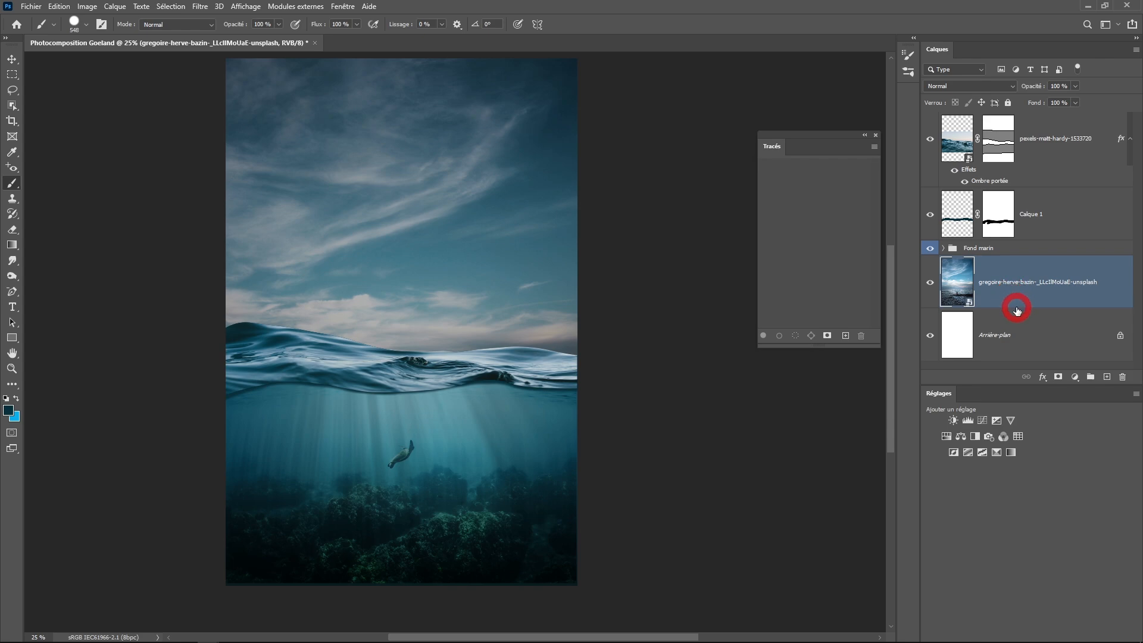
# Step: Put the sky photo in its own group named Ciel, label it green and collapse it
pyautogui.hotkey('ctrl', 'g')
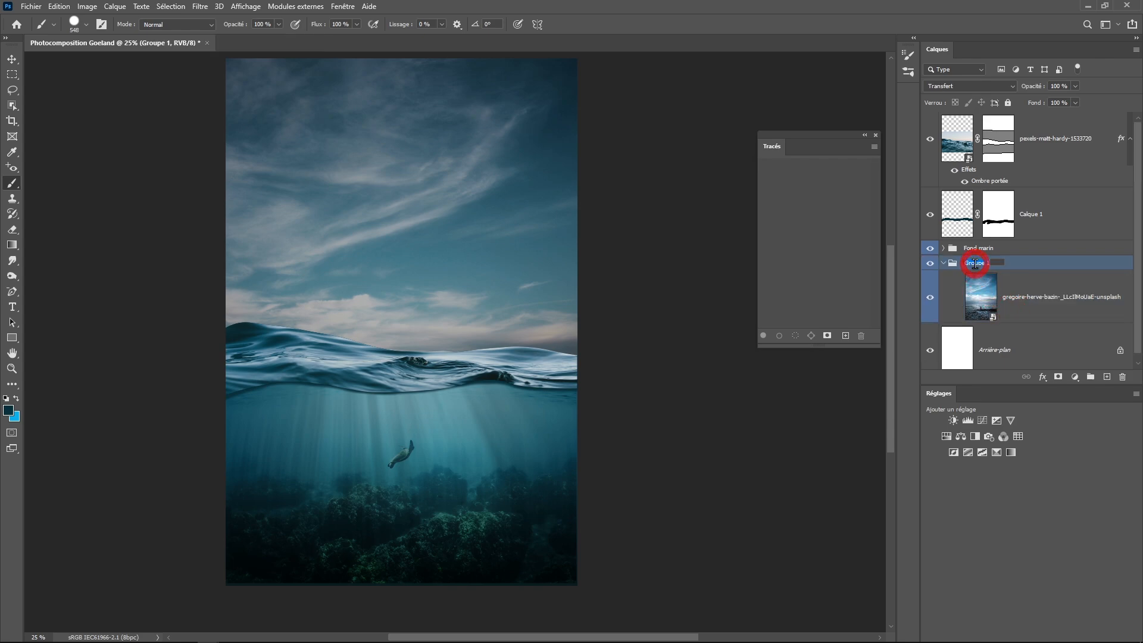
pyautogui.press('Return')
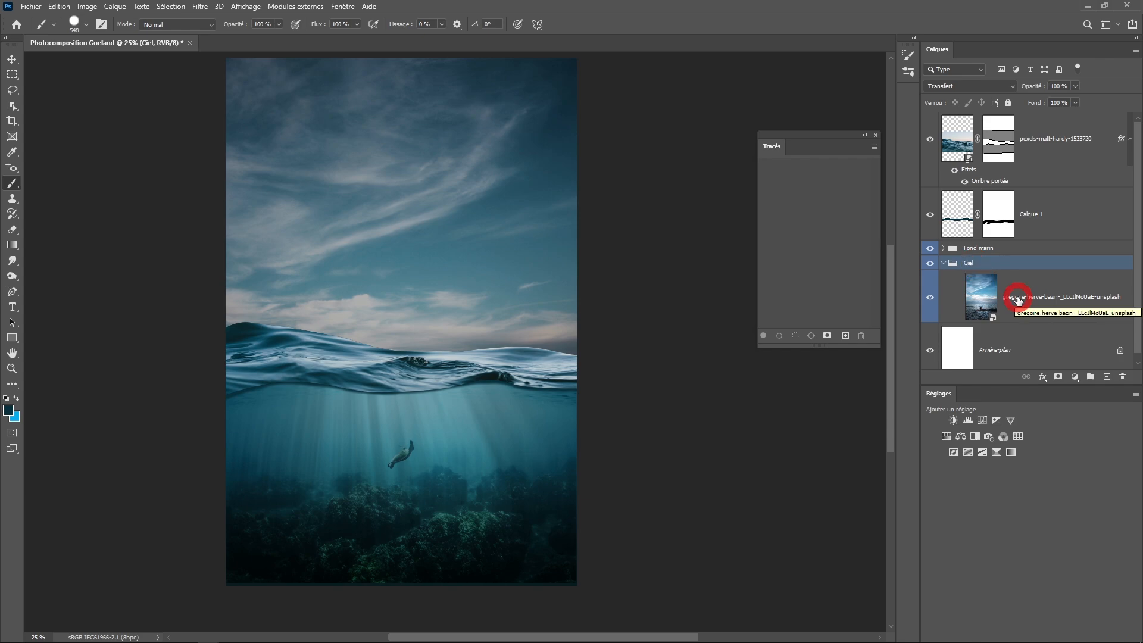
pyautogui.rightClick(930, 262)
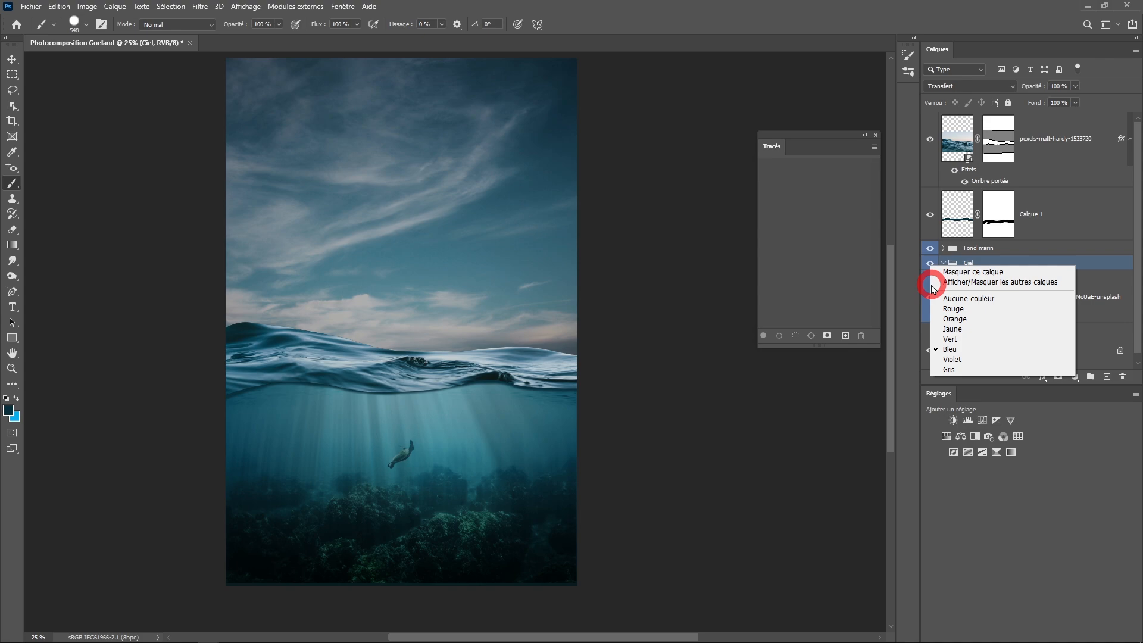
pyautogui.click(946, 339)
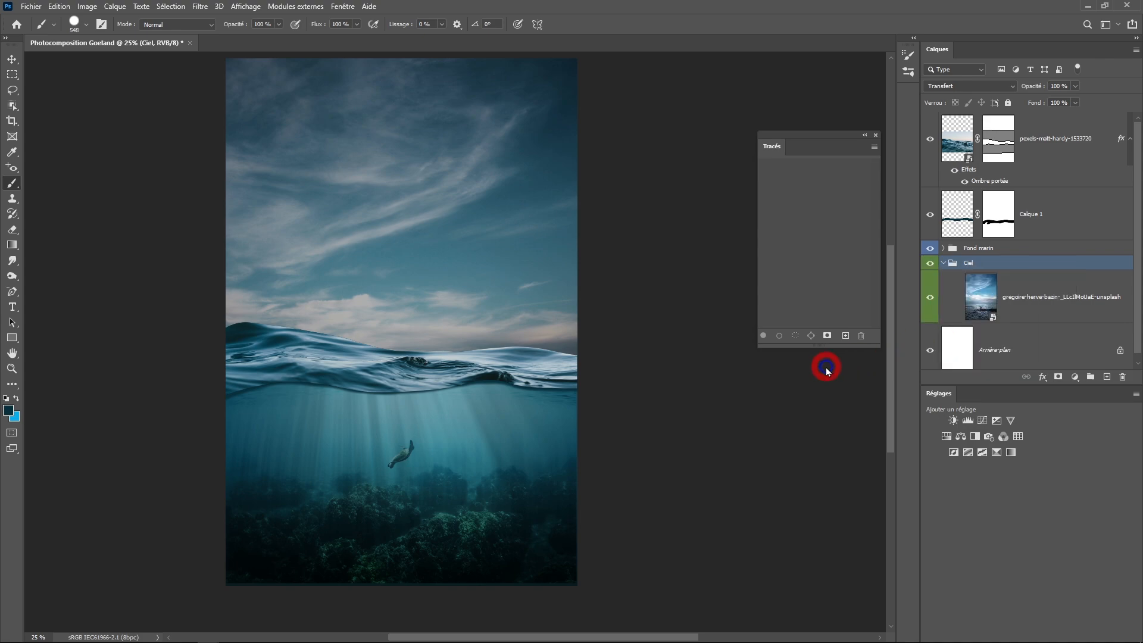
pyautogui.click(944, 263)
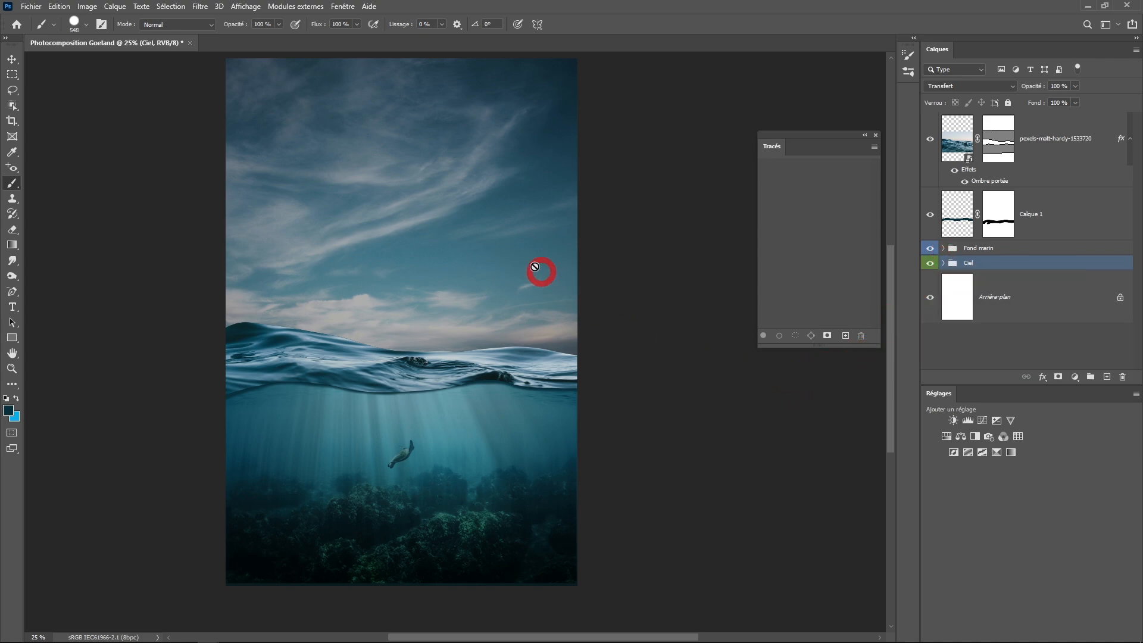
# Step: Open the image vietnam-2139863.jpg and close the floating Tracés (paths) window covering part of it
pyautogui.click(33, 7)
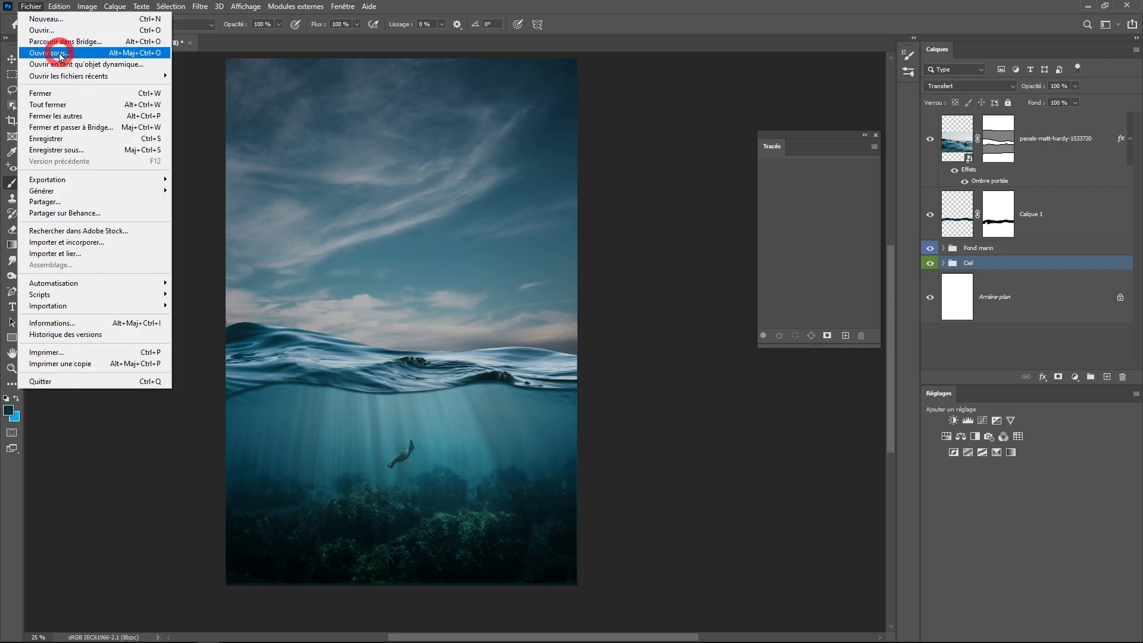
pyautogui.click(46, 31)
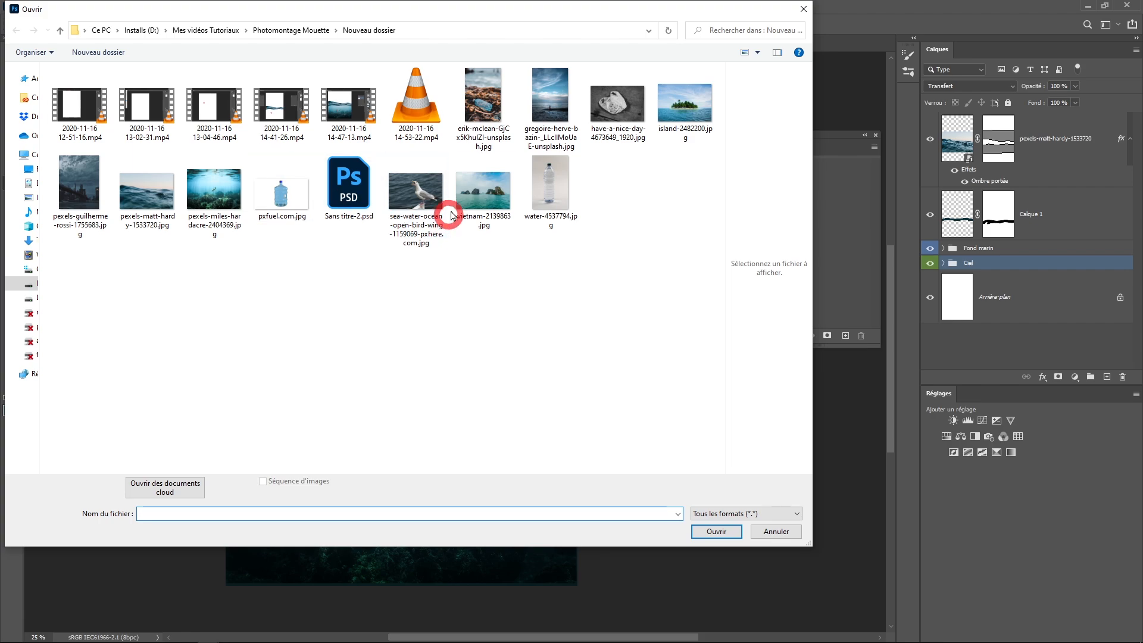
pyautogui.click(484, 192)
pyautogui.click(710, 531)
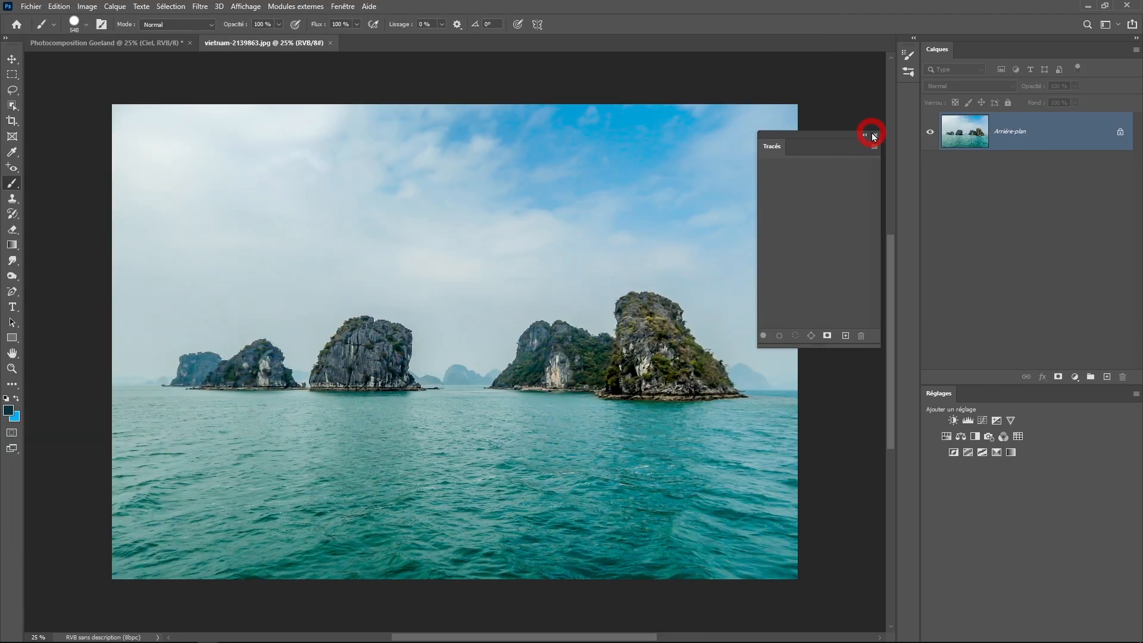
pyautogui.click(874, 136)
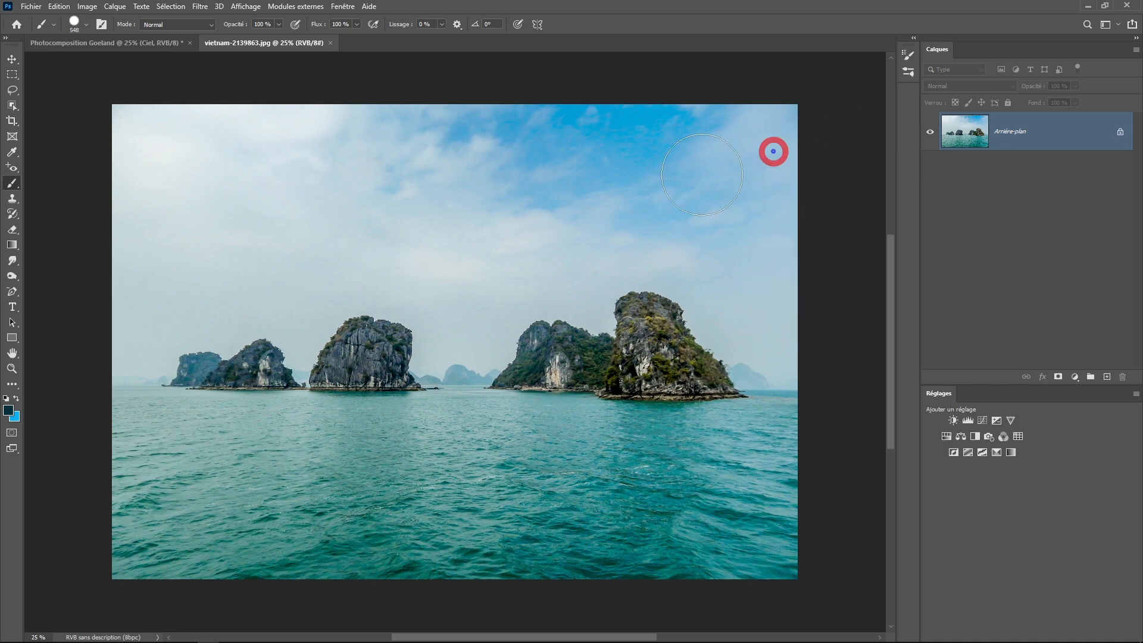
# Step: Examine the rocky islands and the hazy hills between them up close in the Vietnam photo
pyautogui.click(12, 74)
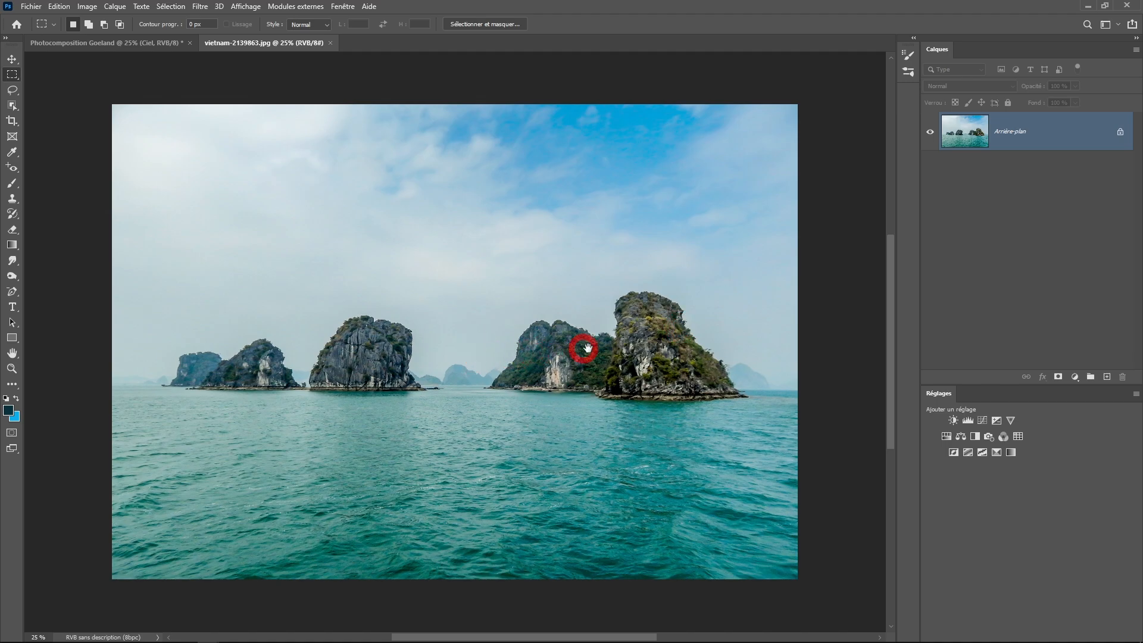
pyautogui.scroll(3, 582, 345)
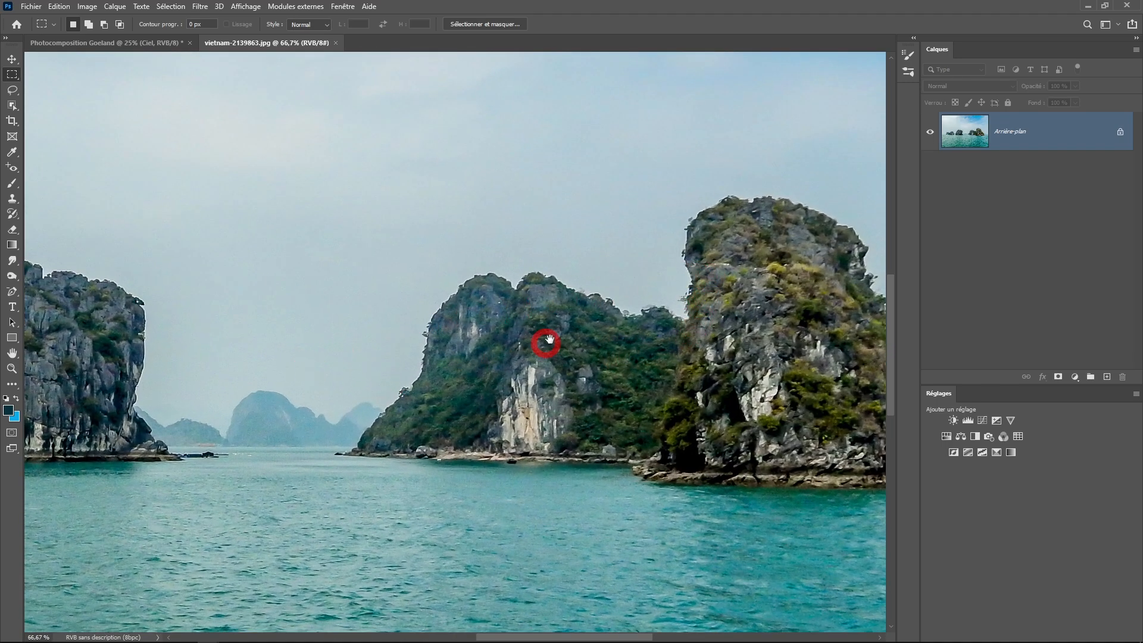
pyautogui.scroll(1, 544, 339)
pyautogui.scroll(-3, 543, 358)
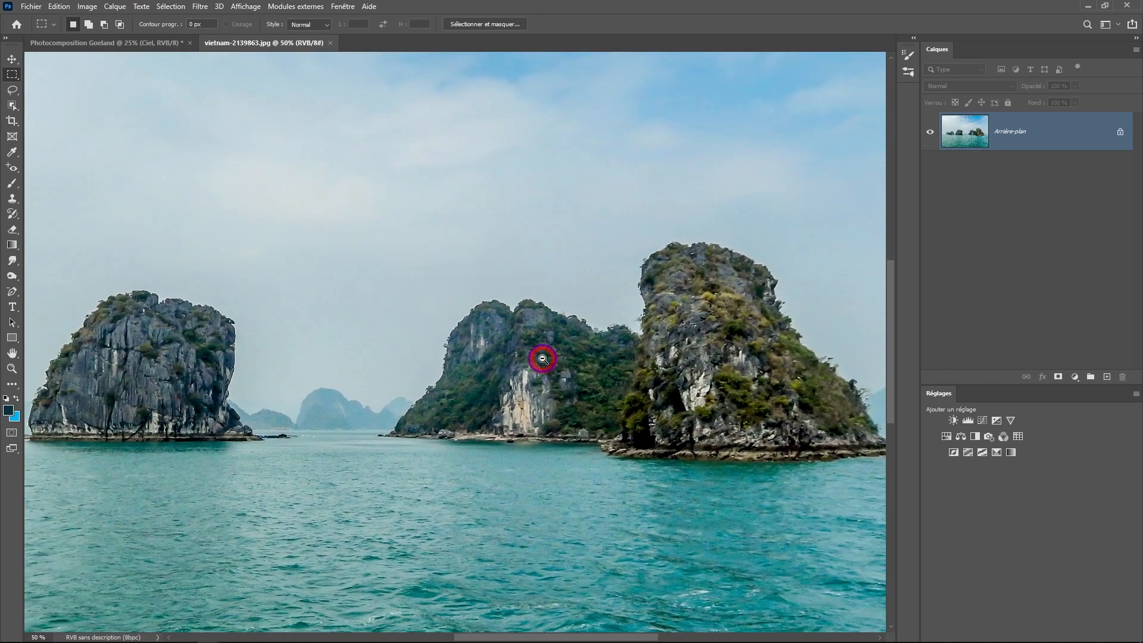
pyautogui.moveTo(534, 363)
pyautogui.mouseDown()
pyautogui.moveTo(551, 335)
pyautogui.moveTo(540, 349)
pyautogui.mouseUp()
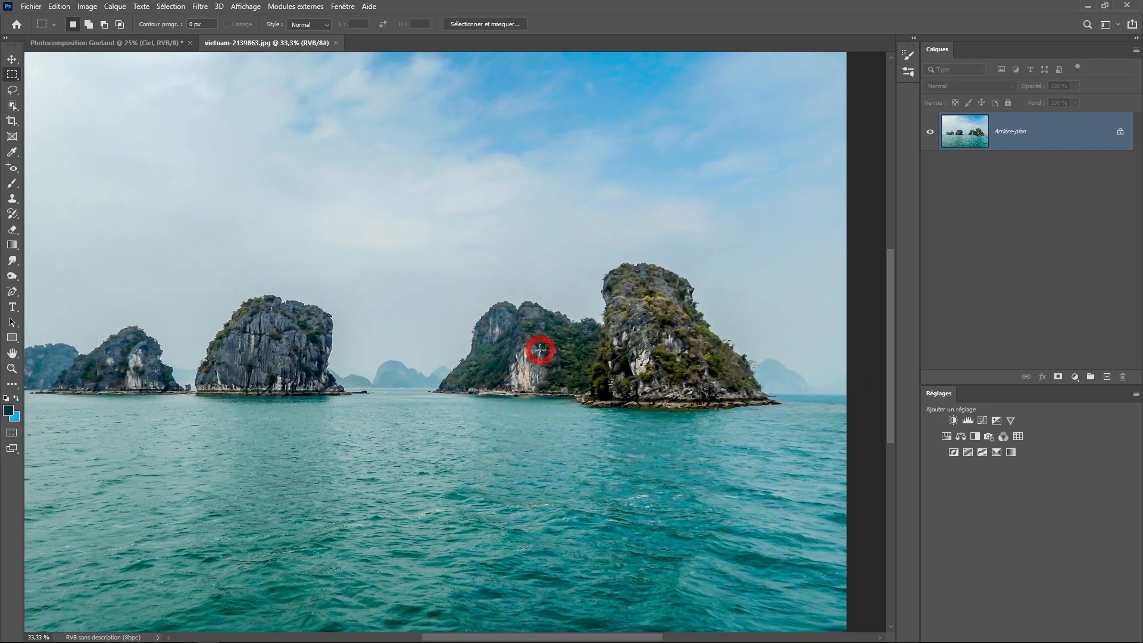
pyautogui.scroll(-1, 574, 326)
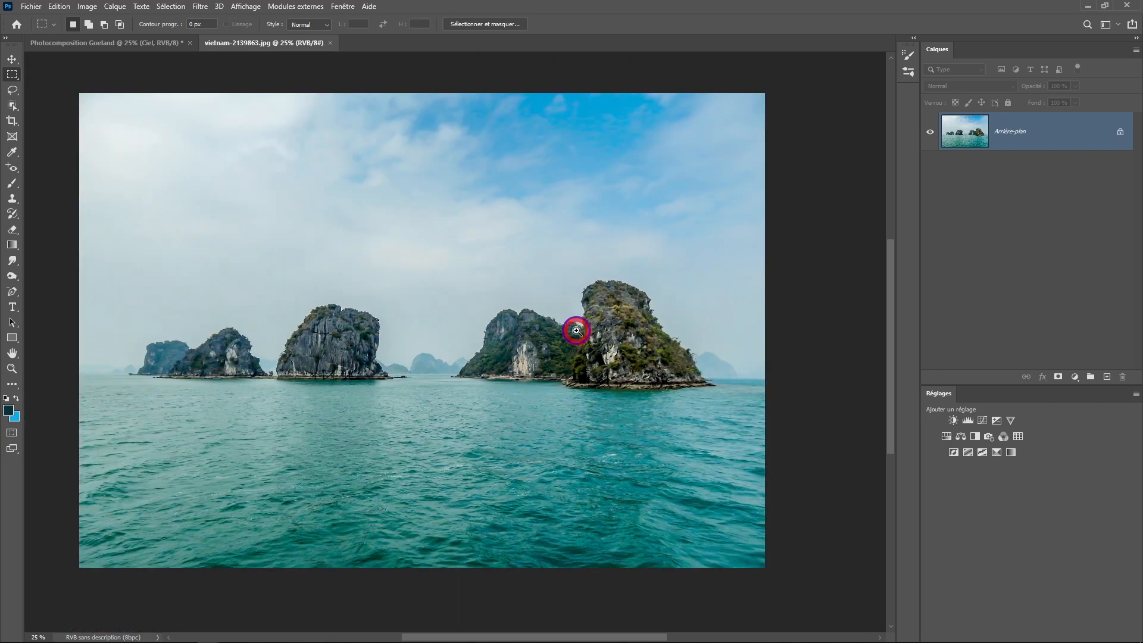
pyautogui.scroll(1, 576, 331)
pyautogui.scroll(1, 576, 331)
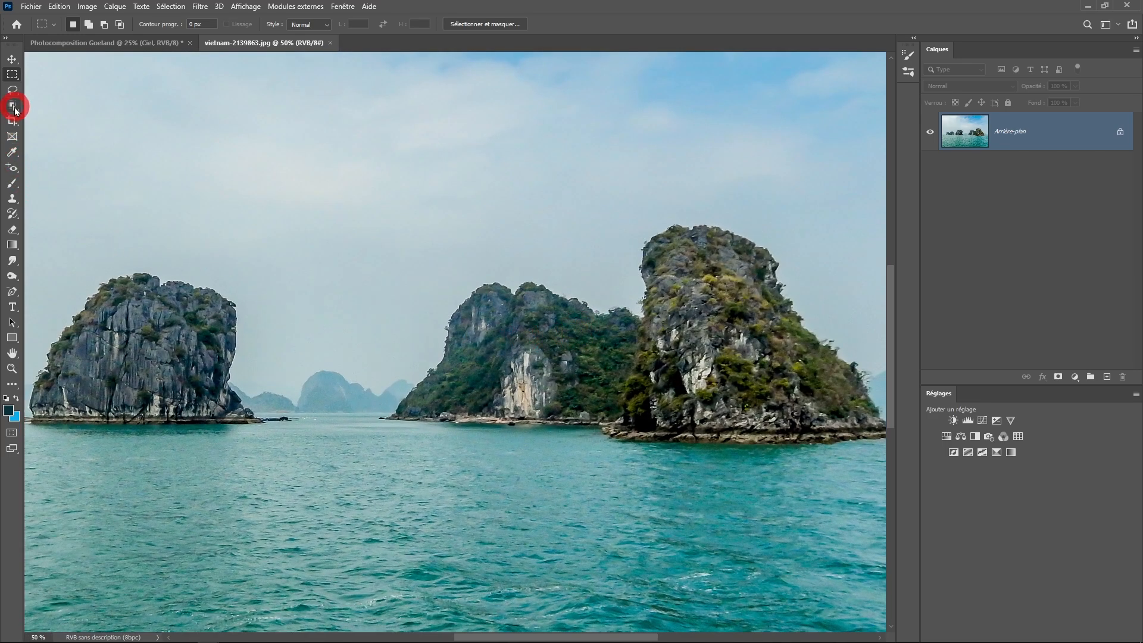
# Step: Try selecting the large rocky islands and the distant hills with the Quick Selection tool
pyautogui.click(13, 107)
pyautogui.click(46, 116)
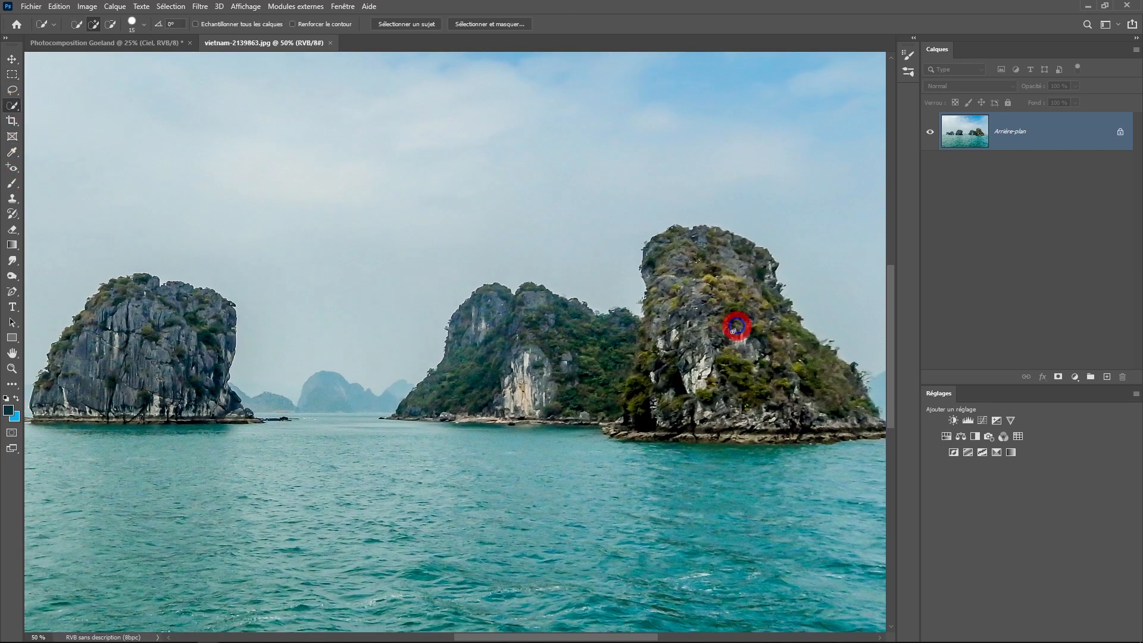
pyautogui.moveTo(736, 326); pyautogui.dragTo(839, 408)
pyautogui.moveTo(603, 382)
pyautogui.mouseDown()
pyautogui.moveTo(483, 352)
pyautogui.moveTo(457, 380)
pyautogui.mouseUp()
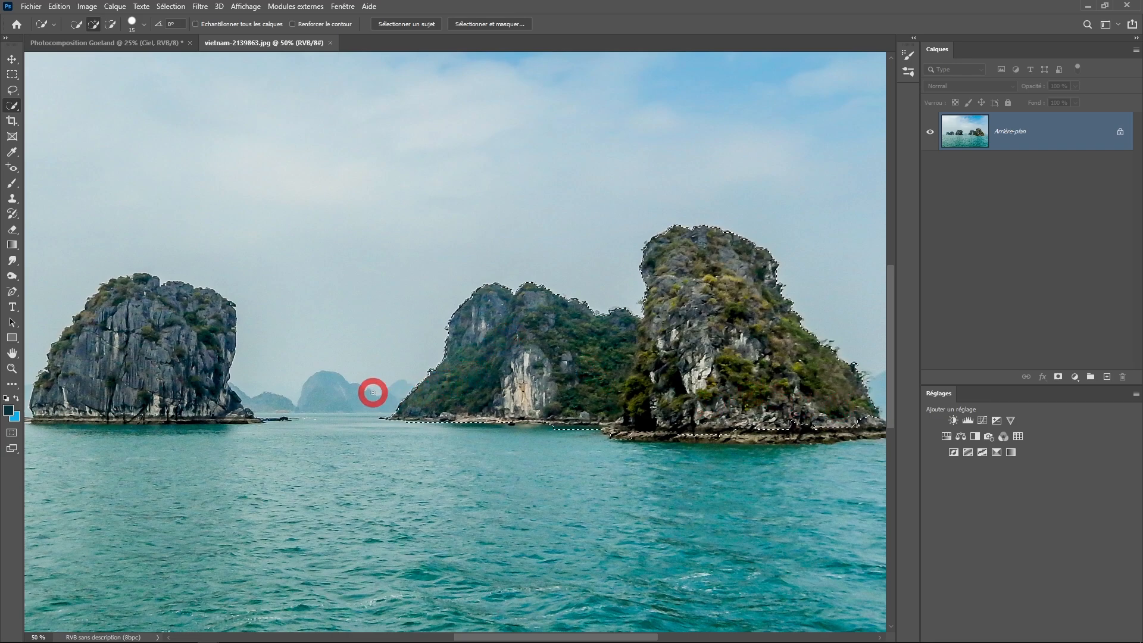
pyautogui.moveTo(372, 393)
pyautogui.mouseDown()
pyautogui.moveTo(383, 398)
pyautogui.moveTo(306, 393)
pyautogui.moveTo(262, 404)
pyautogui.mouseUp()
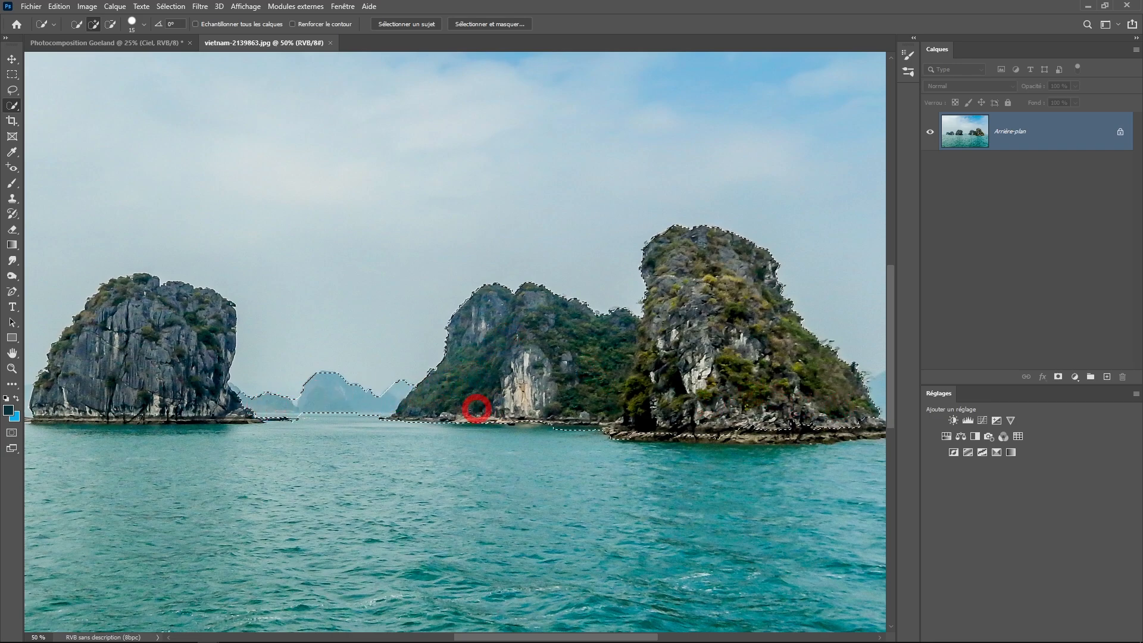
pyautogui.scroll(-1, 787, 364)
pyautogui.moveTo(796, 383); pyautogui.dragTo(749, 381)
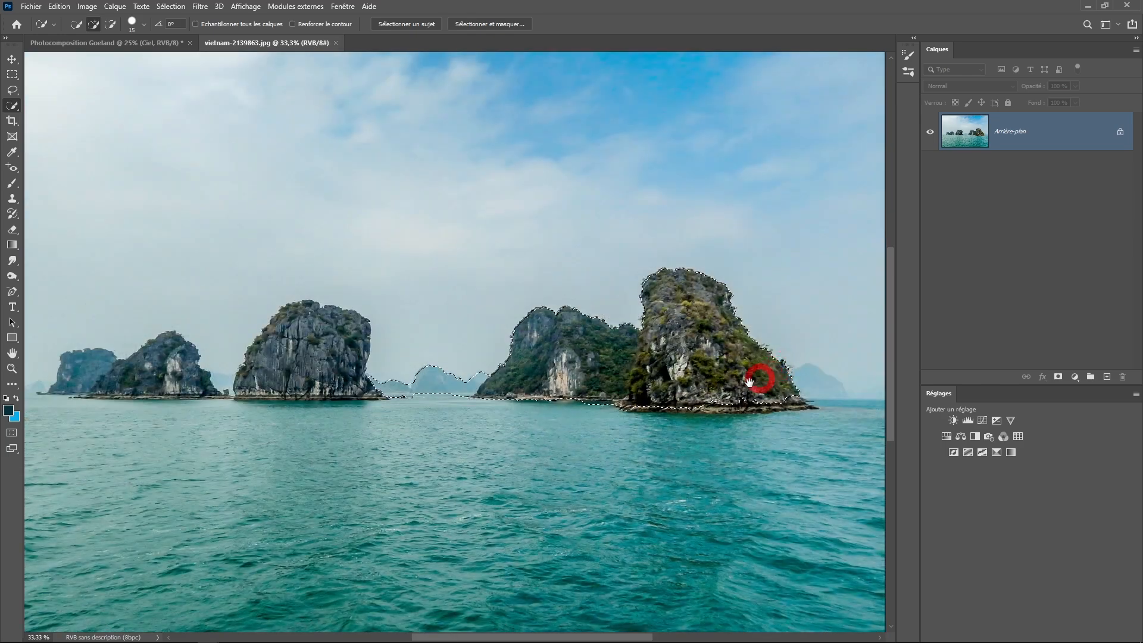
pyautogui.scroll(-1, 638, 383)
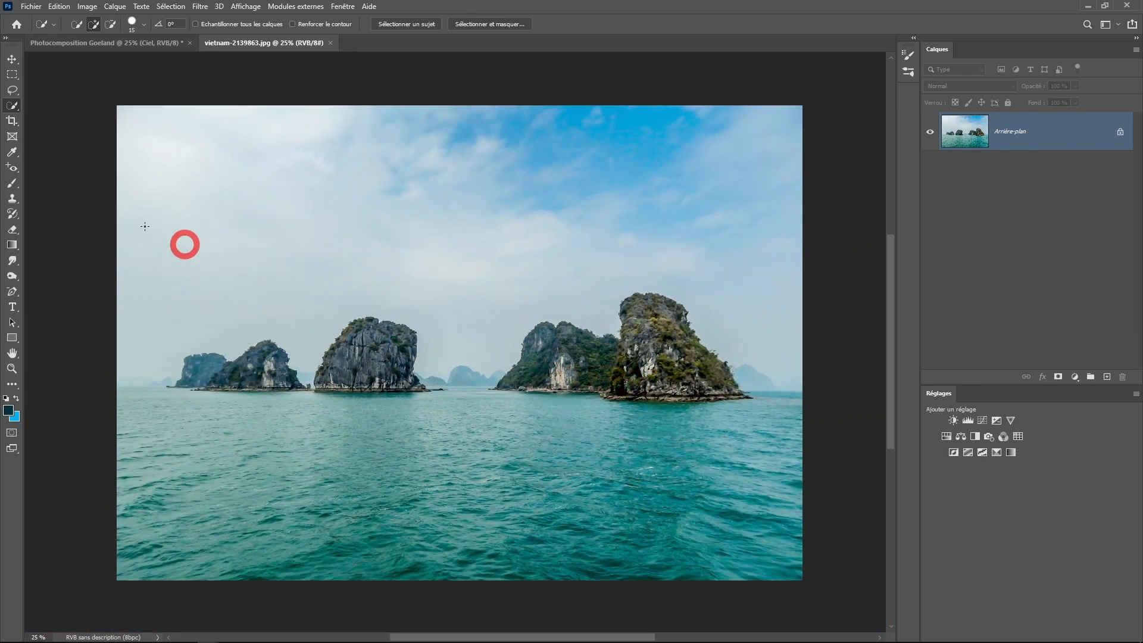
# Step: Select all the rocky islands by framing them in one rectangle with the Object Selection tool, and check the outline
pyautogui.moveTo(10, 116)
pyautogui.mouseDown()
pyautogui.moveTo(52, 118)
pyautogui.moveTo(60, 105)
pyautogui.mouseUp()
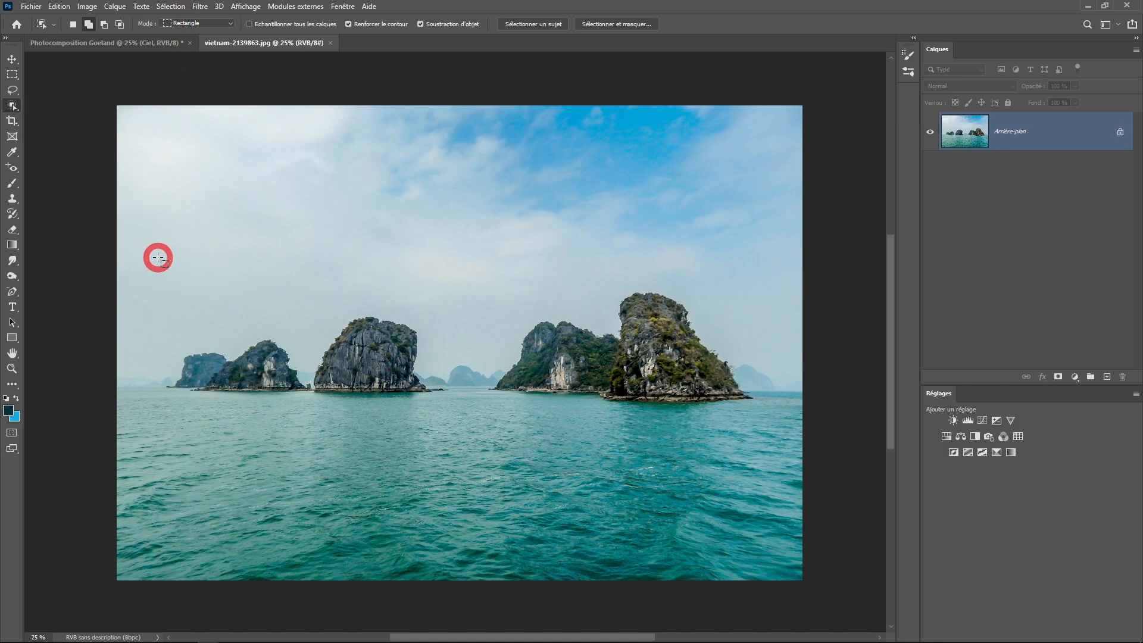
pyautogui.moveTo(158, 257); pyautogui.dragTo(781, 415)
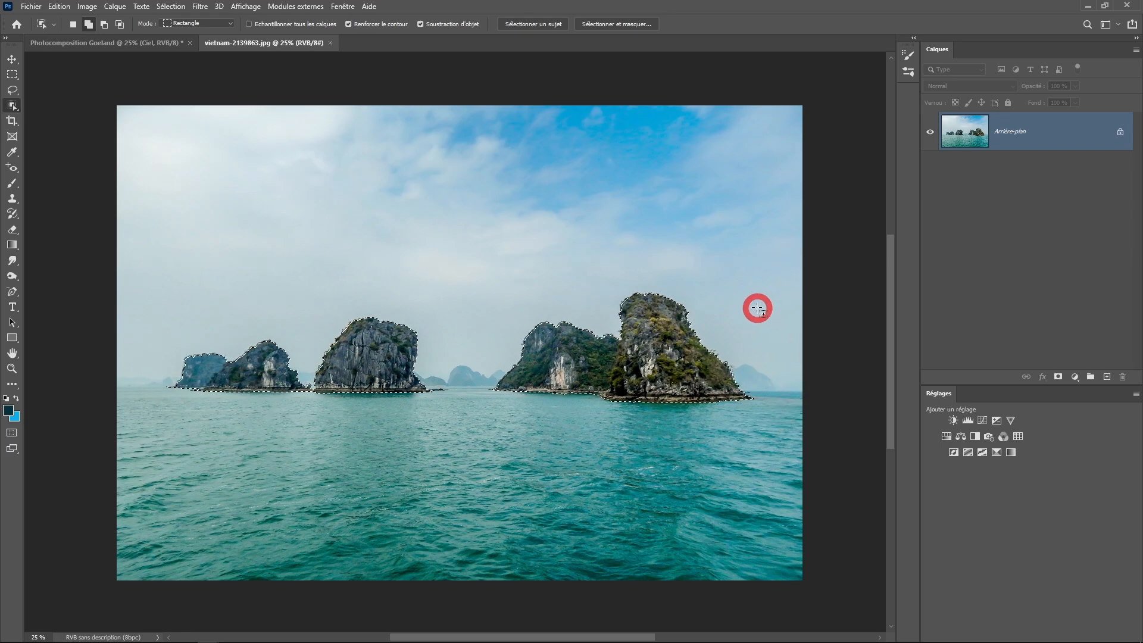
pyautogui.scroll(4, 570, 357)
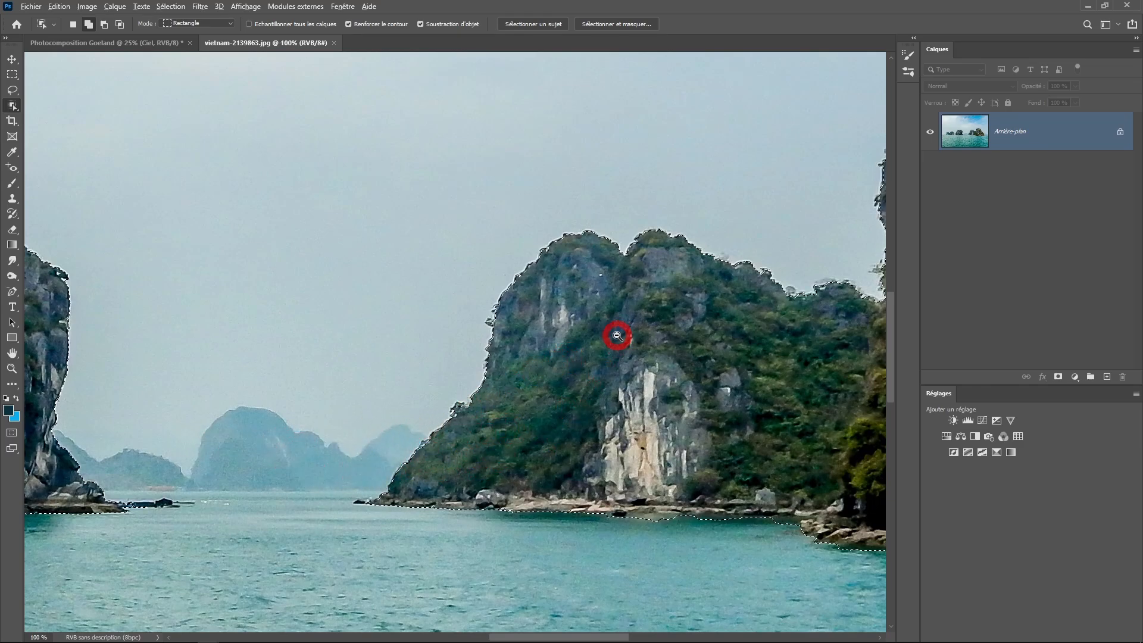
pyautogui.scroll(-2, 617, 337)
pyautogui.scroll(-1, 617, 335)
# Step: Copy the selected islands and paste them into a new layer directly above the Ciel group in the Photocomposition Goeland document
pyautogui.click(59, 6)
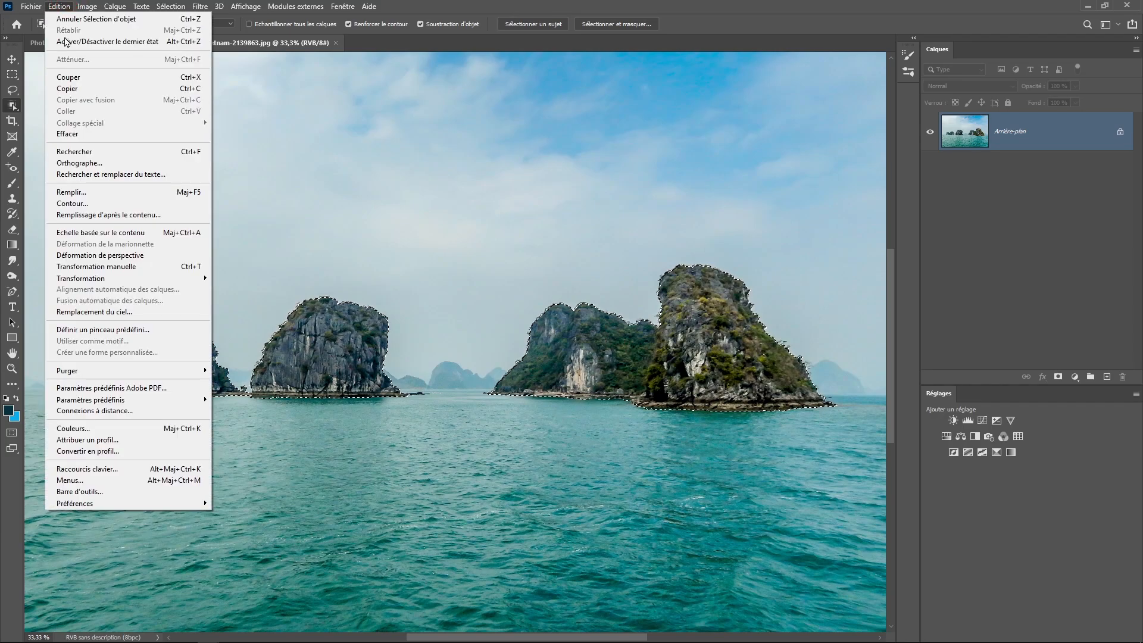
pyautogui.click(74, 88)
pyautogui.hotkey('ctrl', 'Tab')
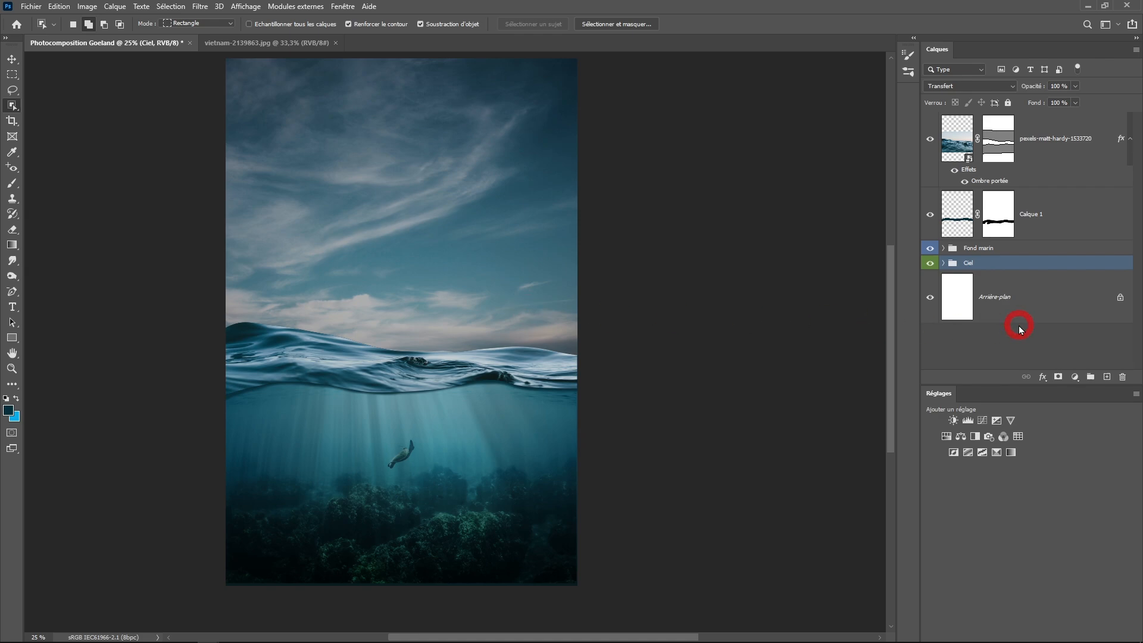
pyautogui.click(1107, 378)
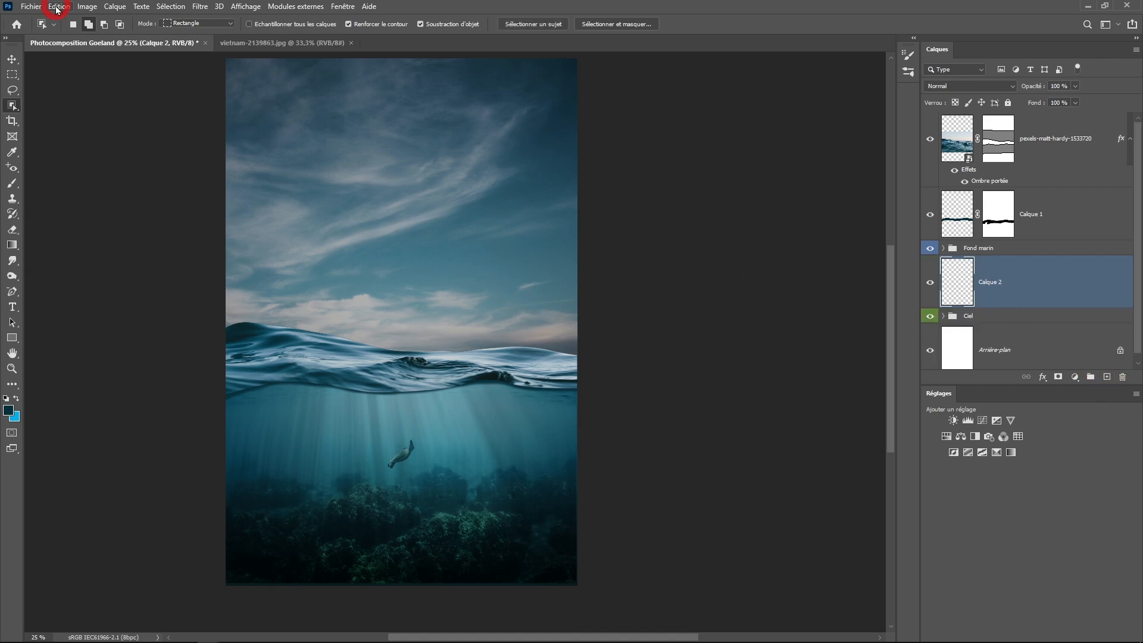
pyautogui.click(58, 7)
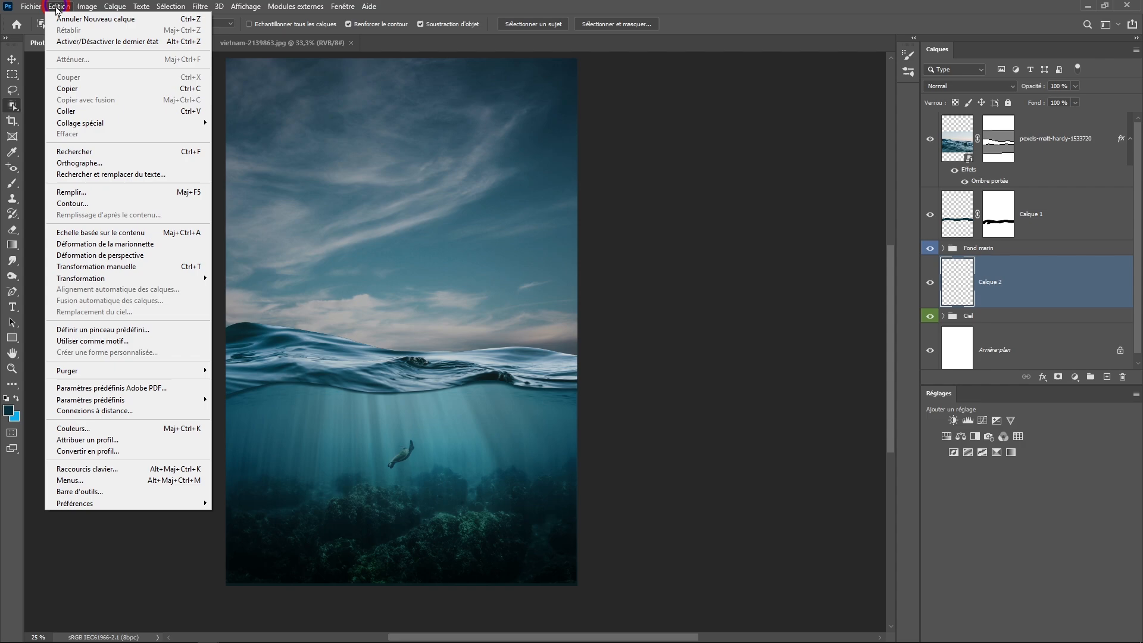
pyautogui.click(82, 113)
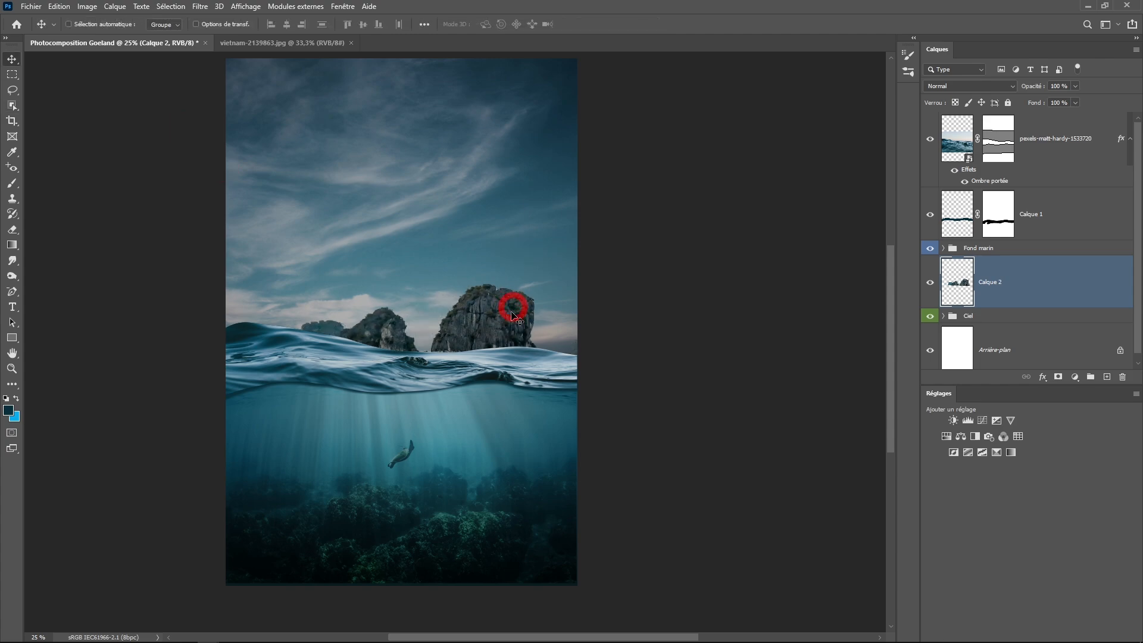
# Step: Convert the islands layer to a smart object, scale it to about 138 %, and place its tallest rock behind the waves at the canvas's right edge
pyautogui.rightClick(1015, 292)
pyautogui.click(914, 309)
pyautogui.hotkey('ctrl', 't')
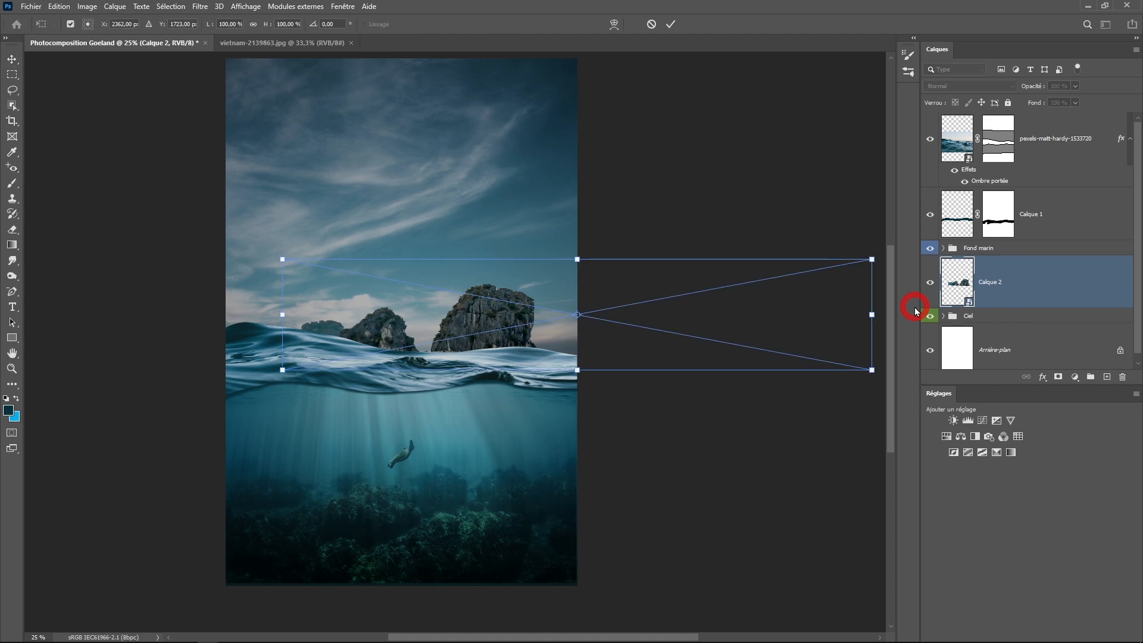
pyautogui.moveTo(565, 312); pyautogui.dragTo(37, 213)
pyautogui.hotkey('ctrl', '-')
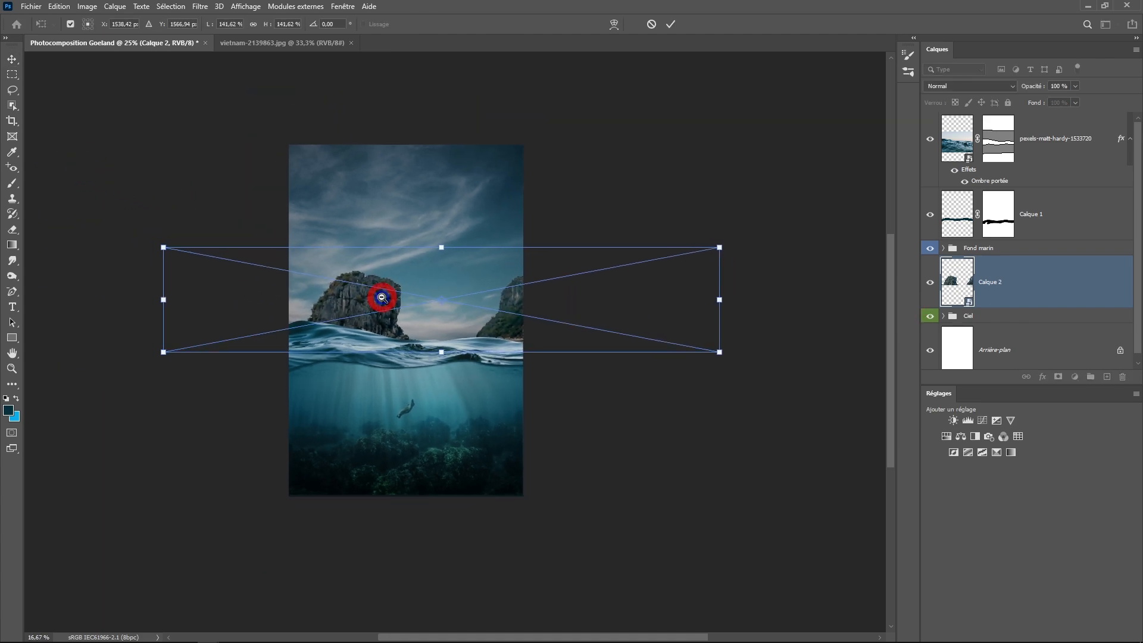
pyautogui.moveTo(162, 249); pyautogui.dragTo(255, 242)
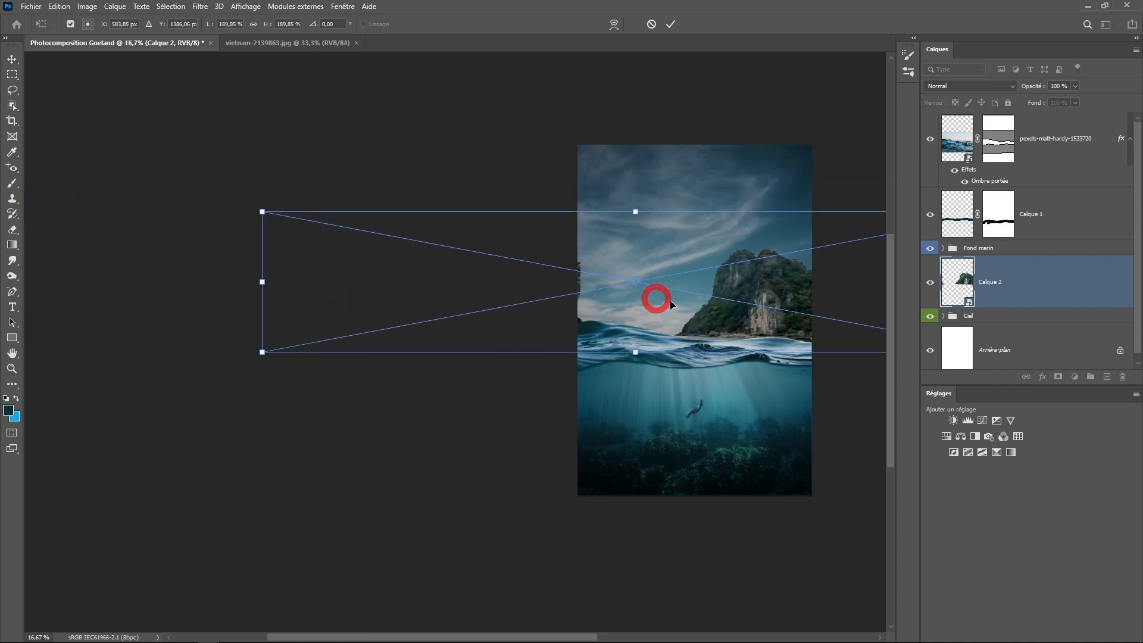
pyautogui.moveTo(765, 312); pyautogui.dragTo(536, 339)
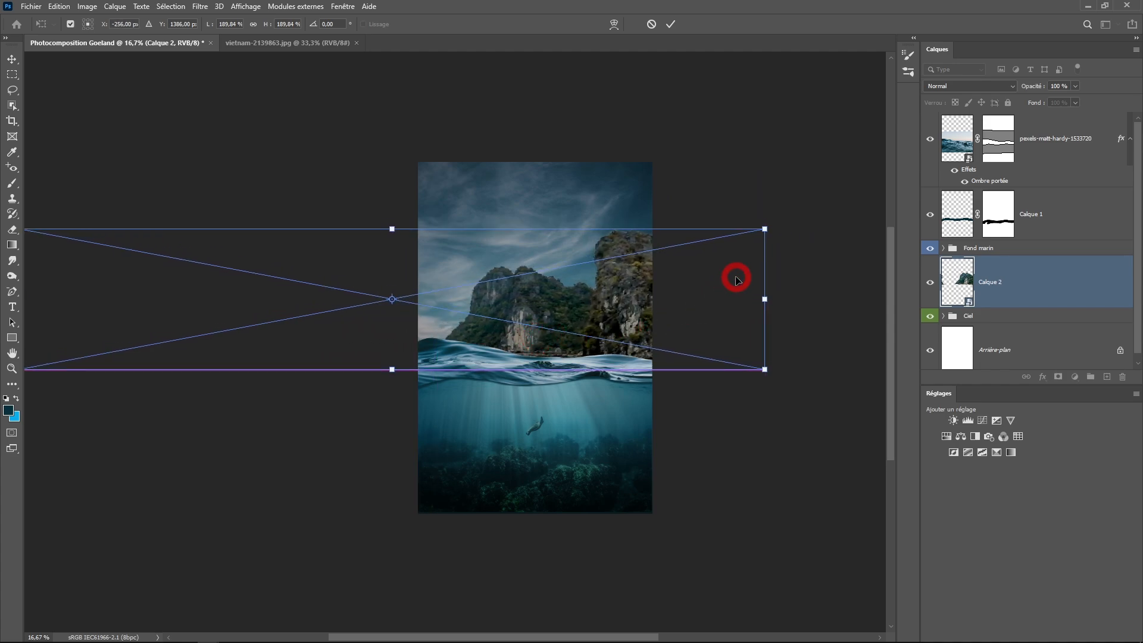
pyautogui.moveTo(766, 228); pyautogui.dragTo(659, 314)
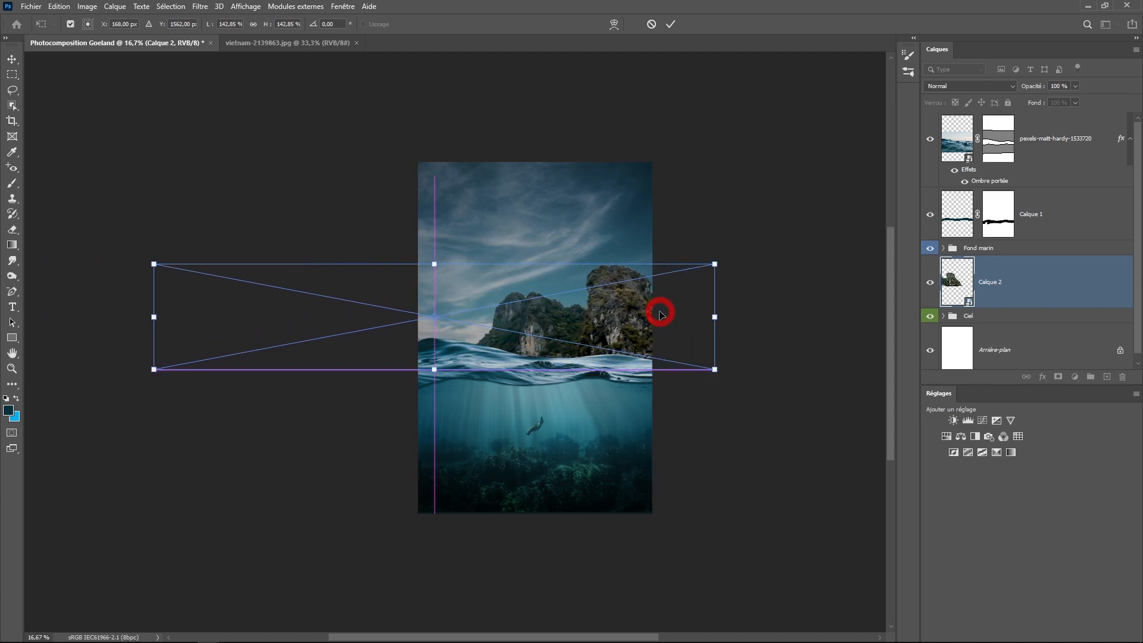
pyautogui.moveTo(718, 265); pyautogui.dragTo(695, 265)
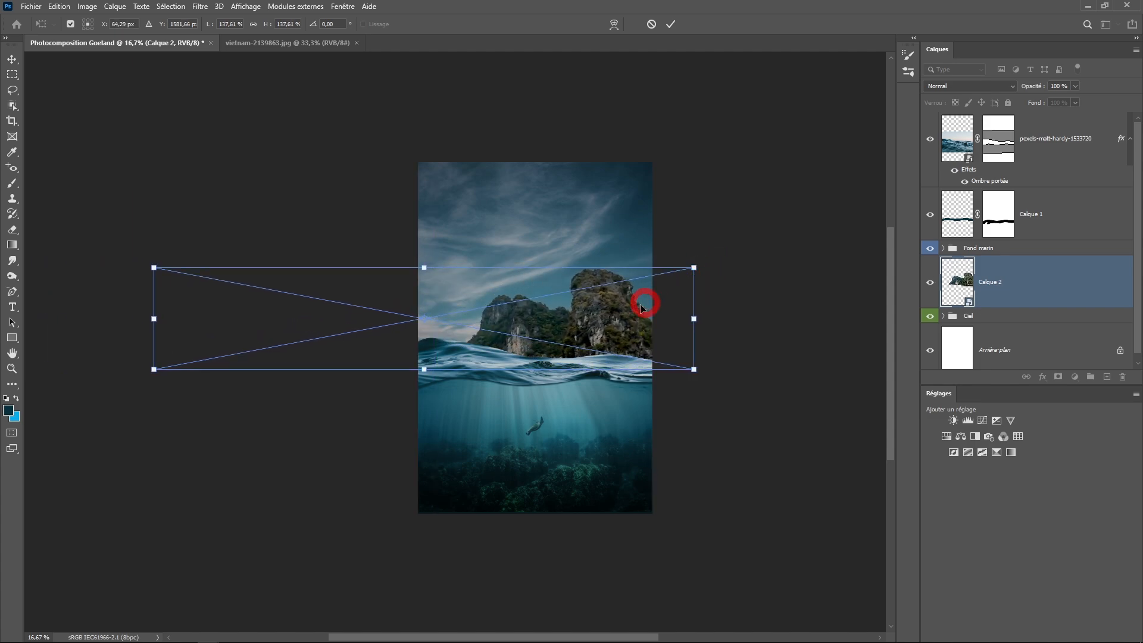
pyautogui.moveTo(643, 301); pyautogui.dragTo(673, 310)
pyautogui.click(668, 23)
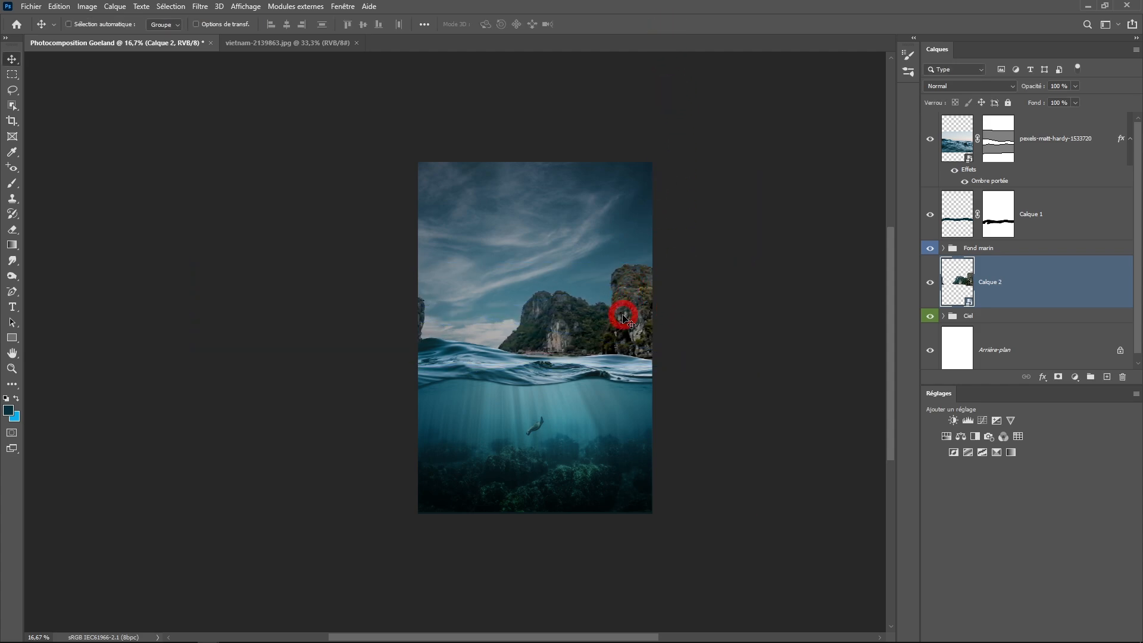
# Step: Add a layer mask to the islands layer and paint black over the stray rock fragment at the canvas's left edge
pyautogui.keyDown('ctrl'); pyautogui.click(621, 318); pyautogui.keyUp('ctrl')
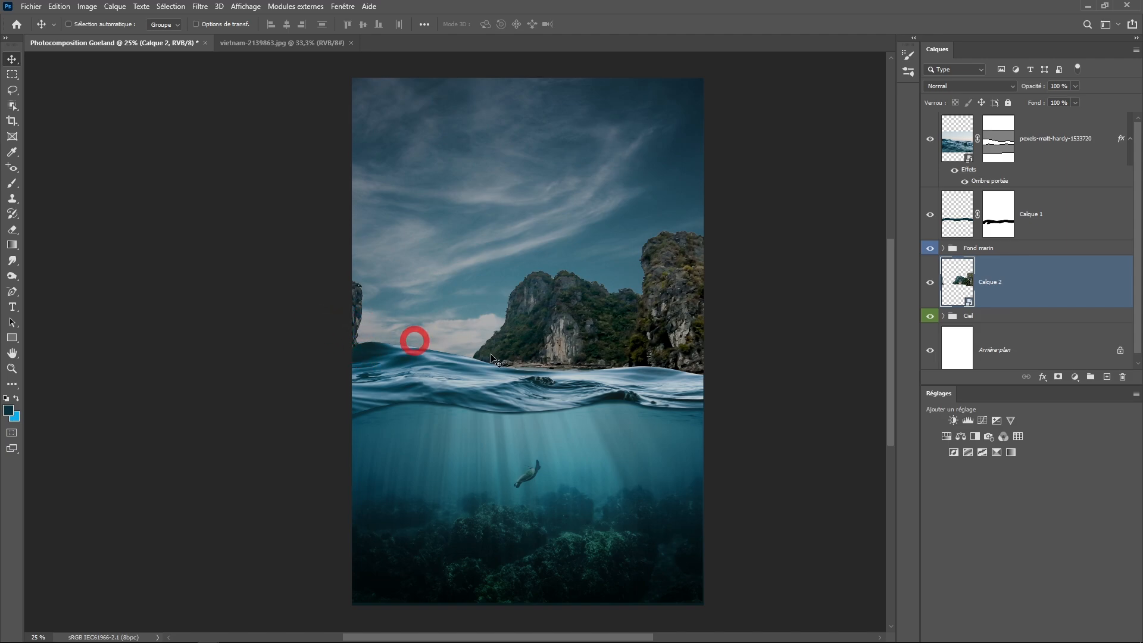
pyautogui.click(1057, 379)
pyautogui.click(12, 183)
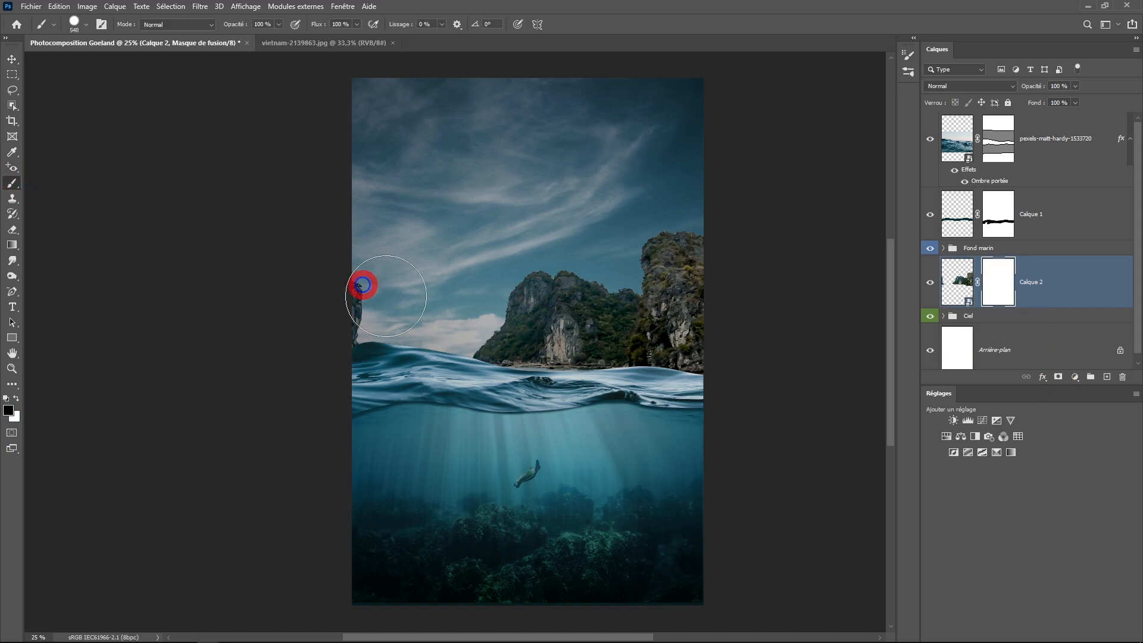
pyautogui.moveTo(357, 281)
pyautogui.mouseDown()
pyautogui.moveTo(344, 316)
pyautogui.moveTo(350, 306)
pyautogui.mouseUp()
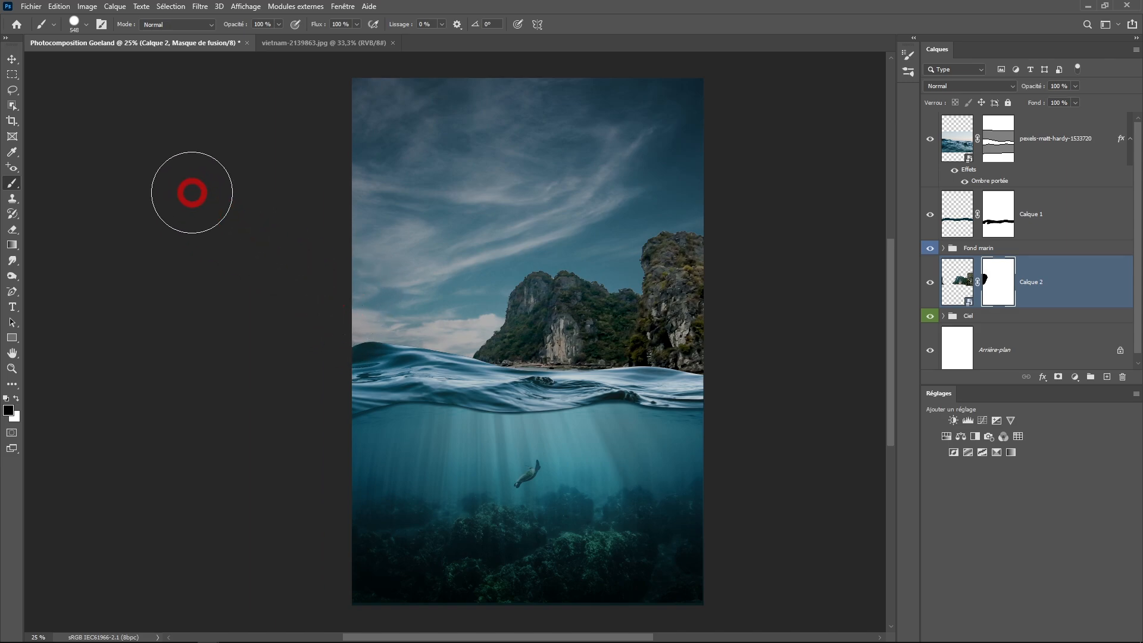
pyautogui.press('v')
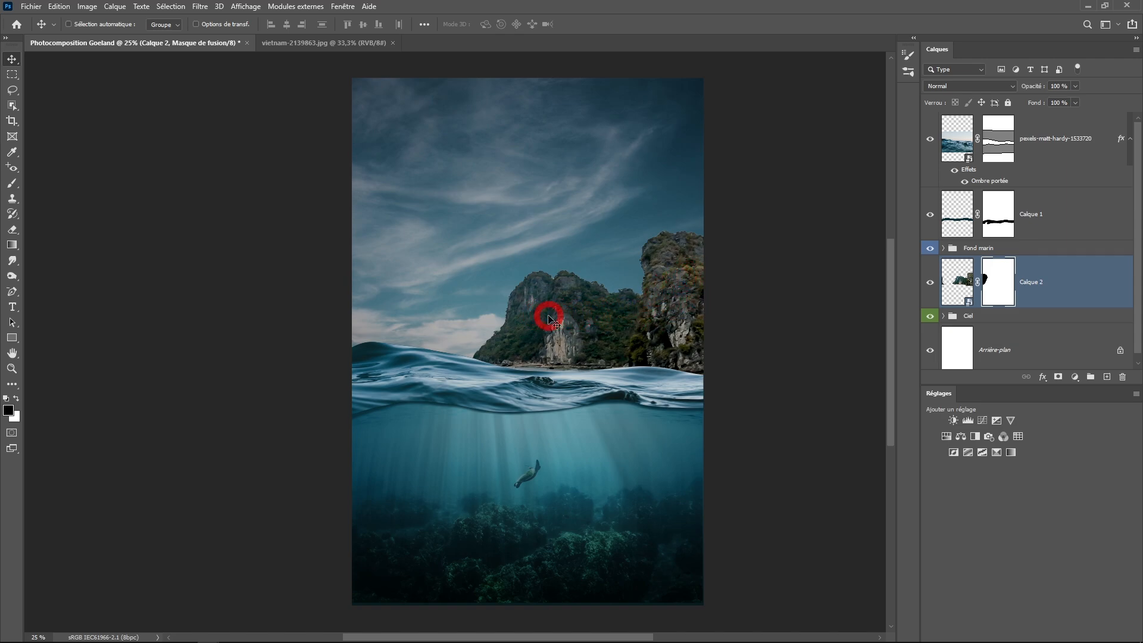
pyautogui.click(1074, 296)
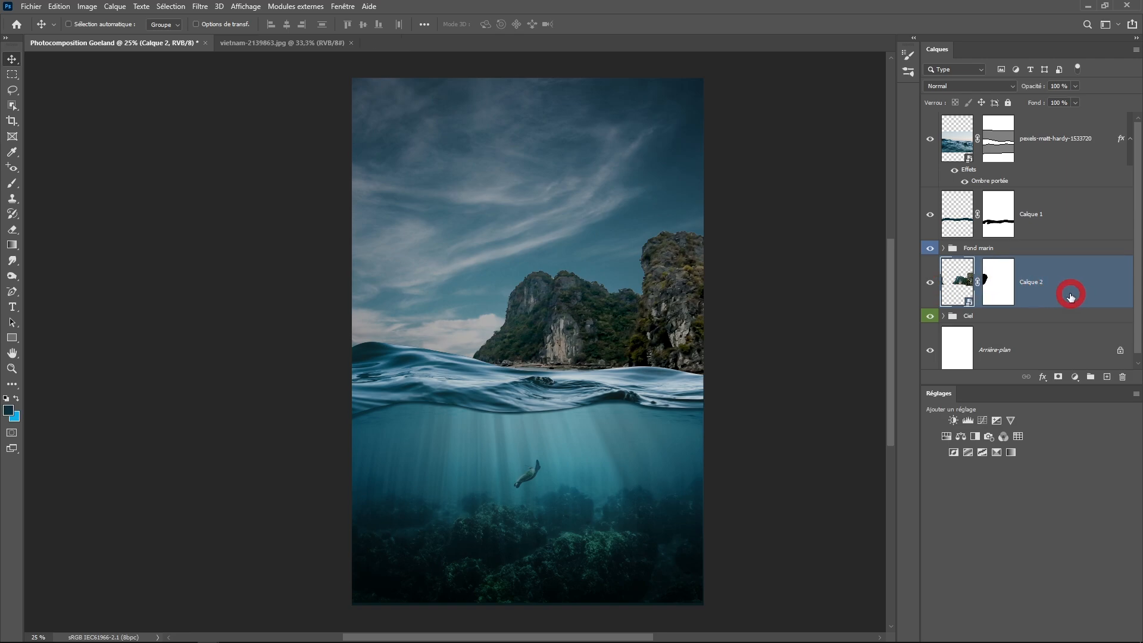
# Step: Put the masked islands layer into a new group named "Fond décors" and give the group a yellow colour label
pyautogui.hotkey('ctrl', 'g')
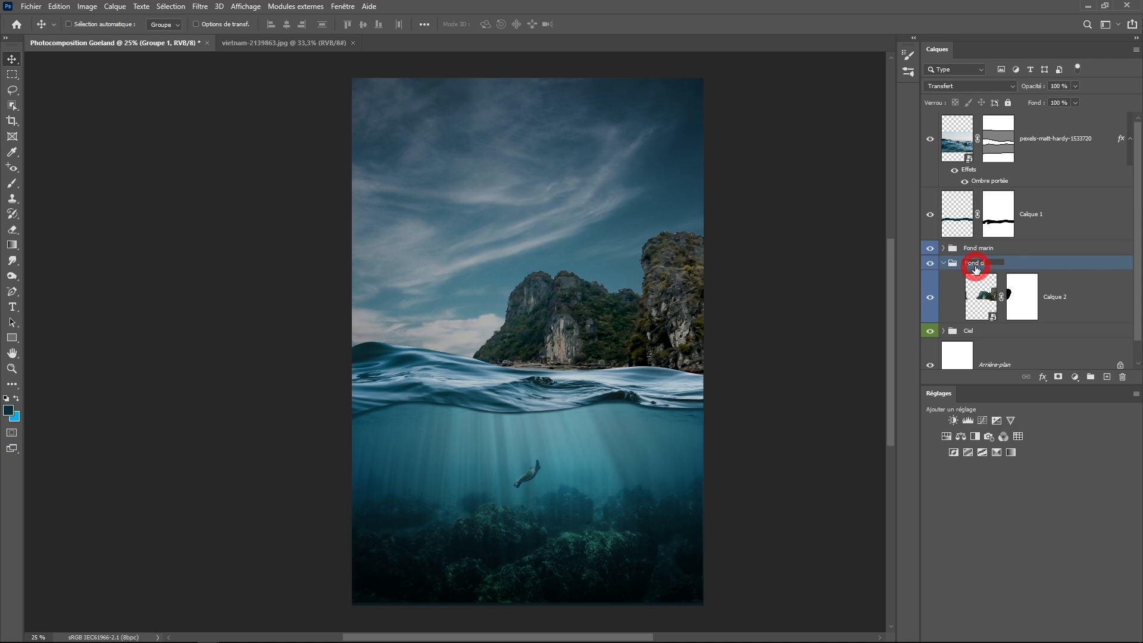
pyautogui.press('Return')
pyautogui.click(929, 263)
pyautogui.click(930, 264)
pyautogui.rightClick(930, 263)
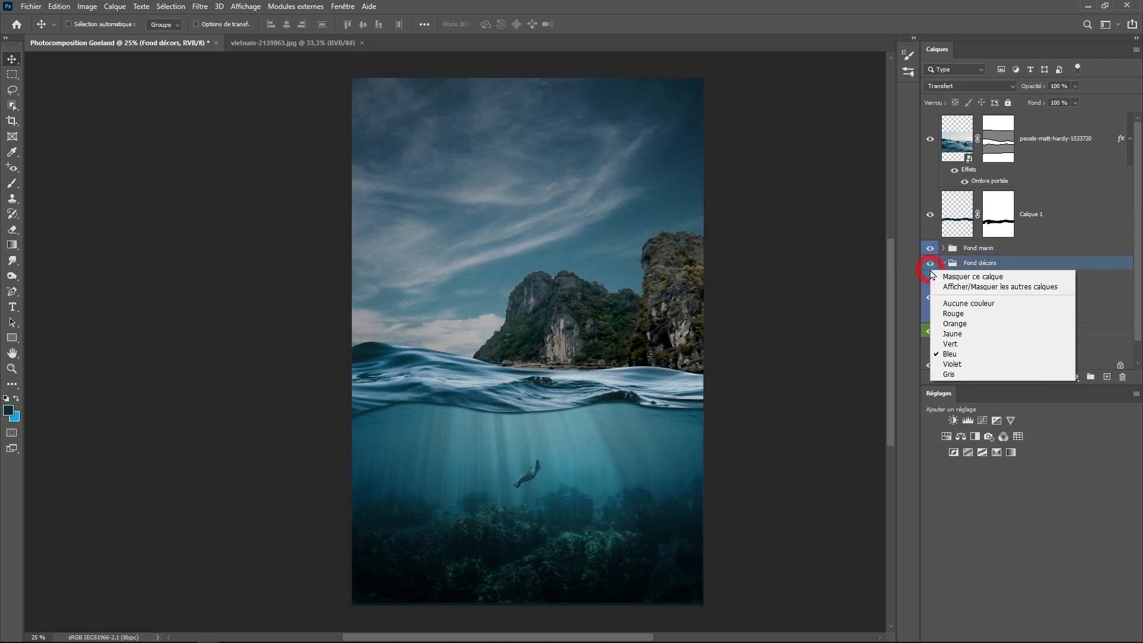
pyautogui.click(952, 333)
pyautogui.click(943, 264)
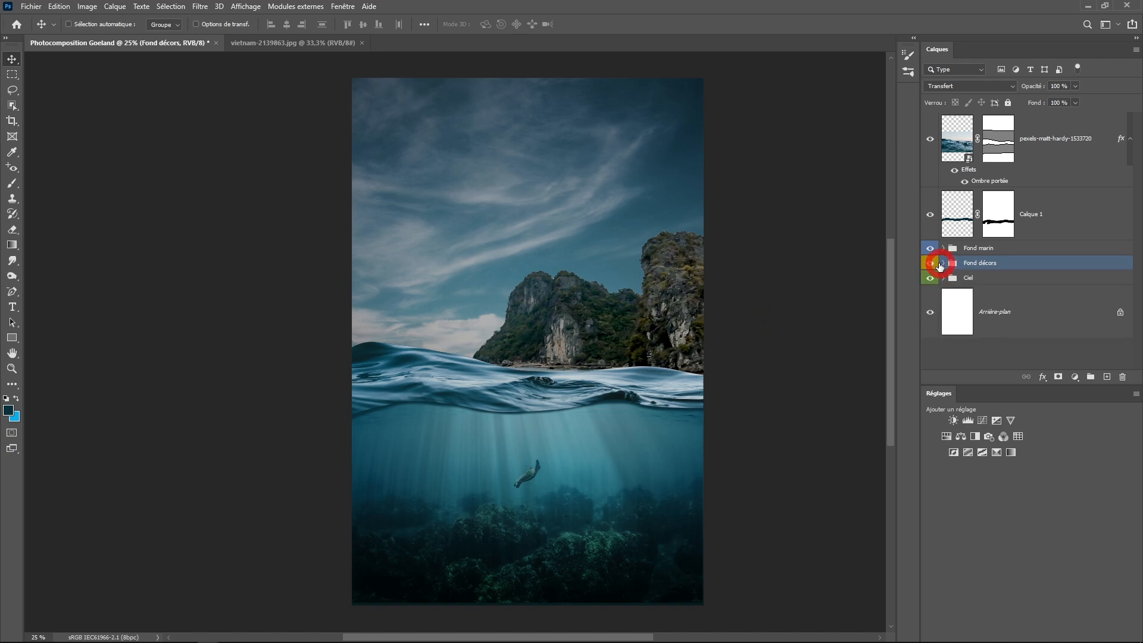
# Step: Rename the islands layer inside the Fond décors group "Montagne"
pyautogui.click(942, 264)
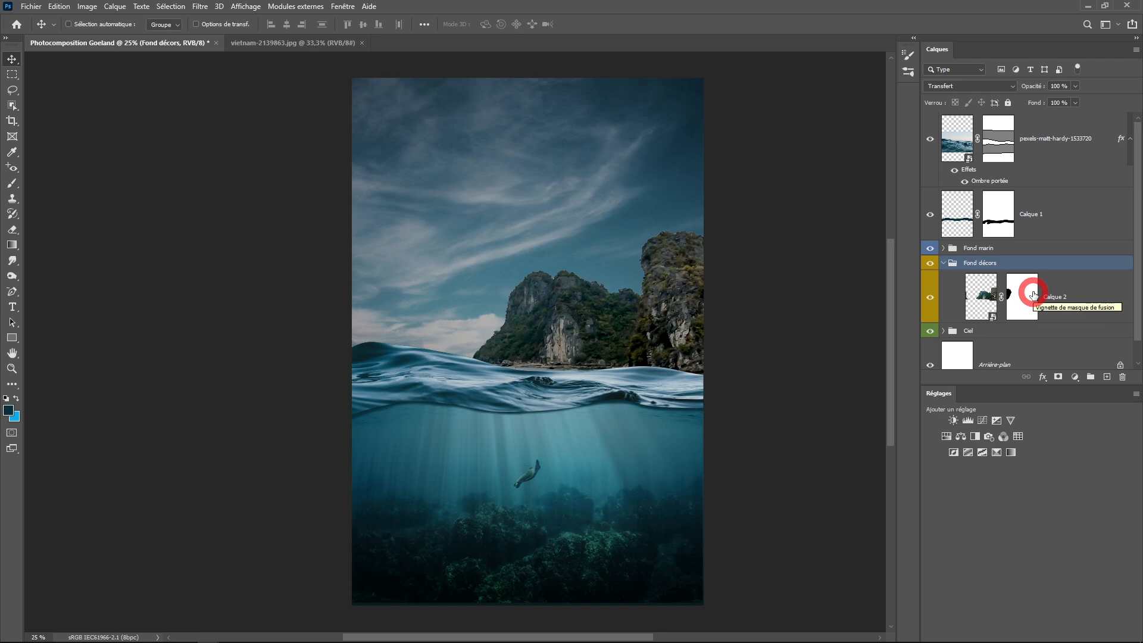
pyautogui.click(1070, 302)
pyautogui.click(1061, 301)
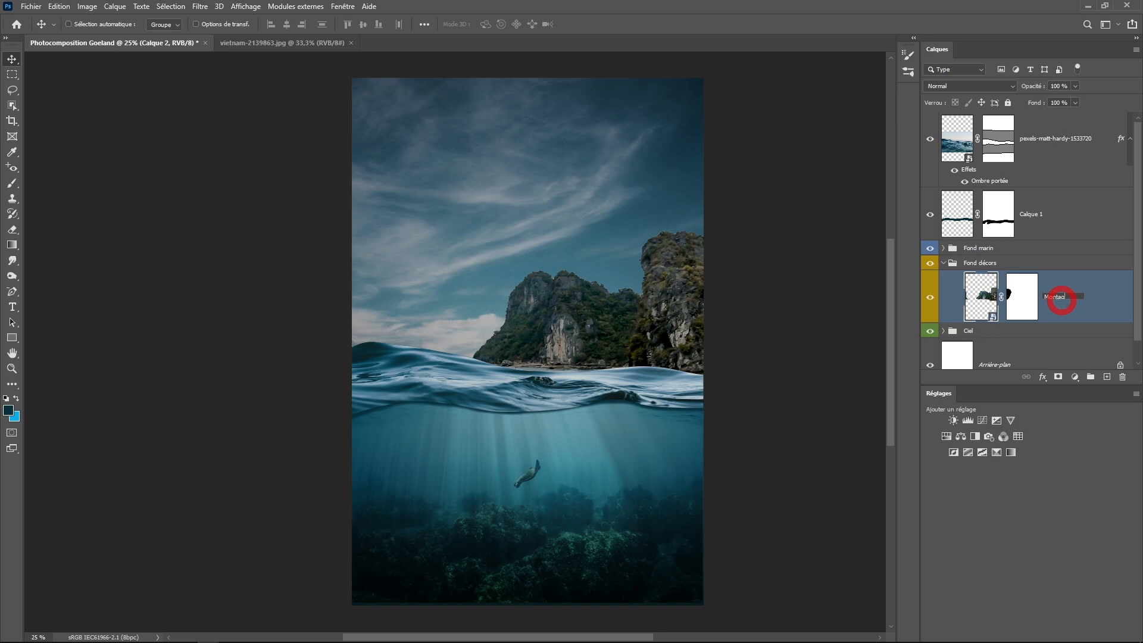
pyautogui.write('Montagne')
pyautogui.press('Return')
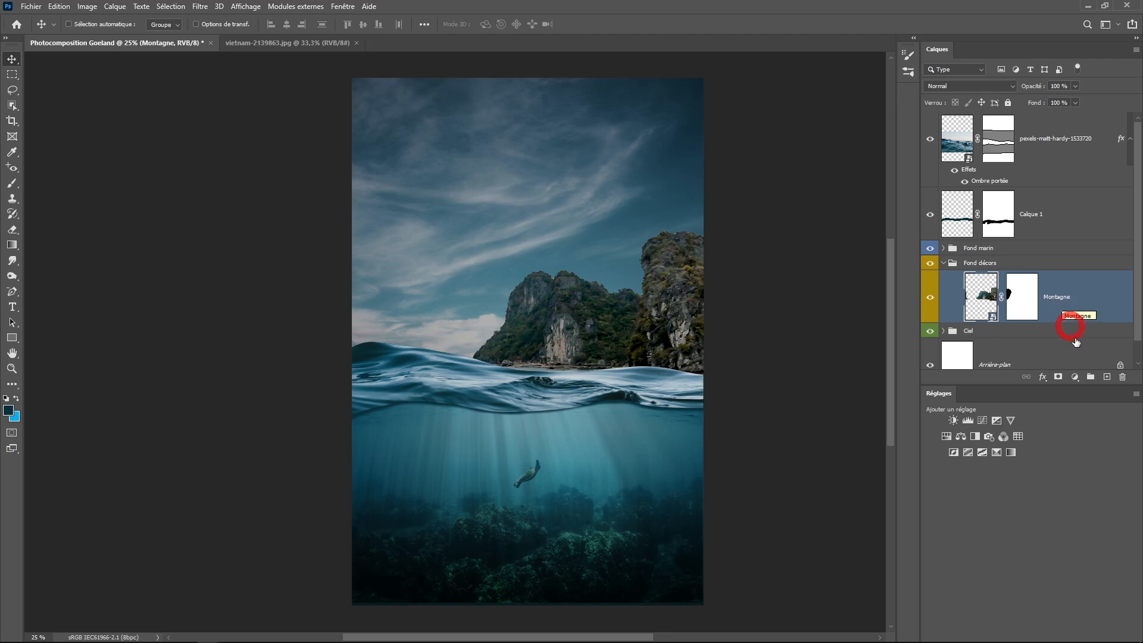
# Step: Add a Hue/Saturation adjustment layer above Montagne with the hue shifted to -3
pyautogui.click(1077, 378)
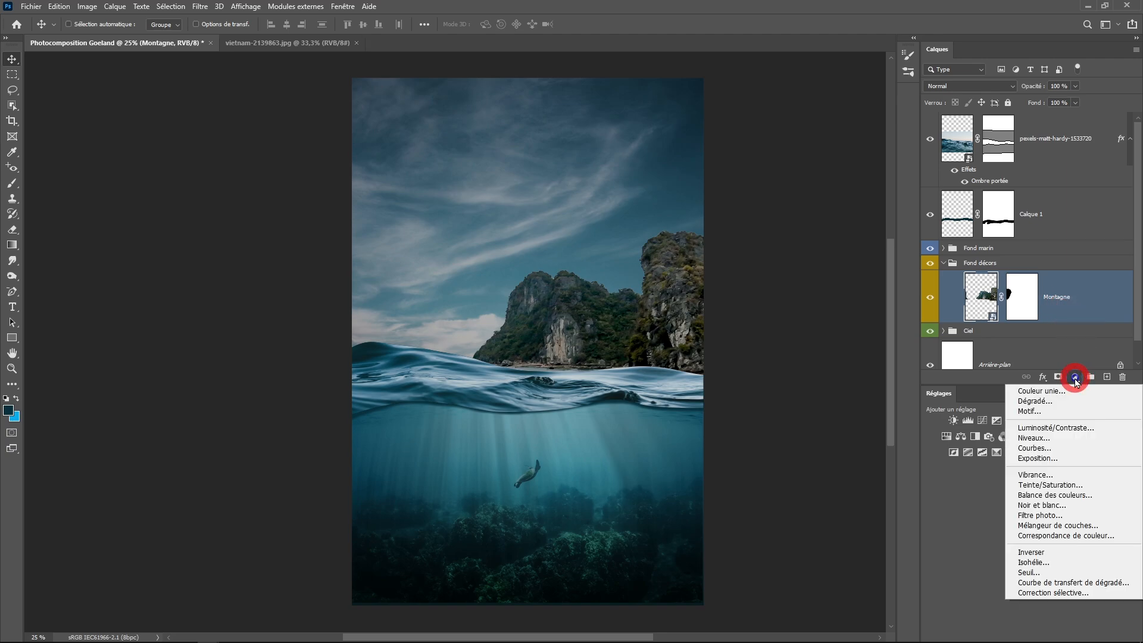
pyautogui.click(1058, 485)
pyautogui.moveTo(674, 133); pyautogui.dragTo(809, 93)
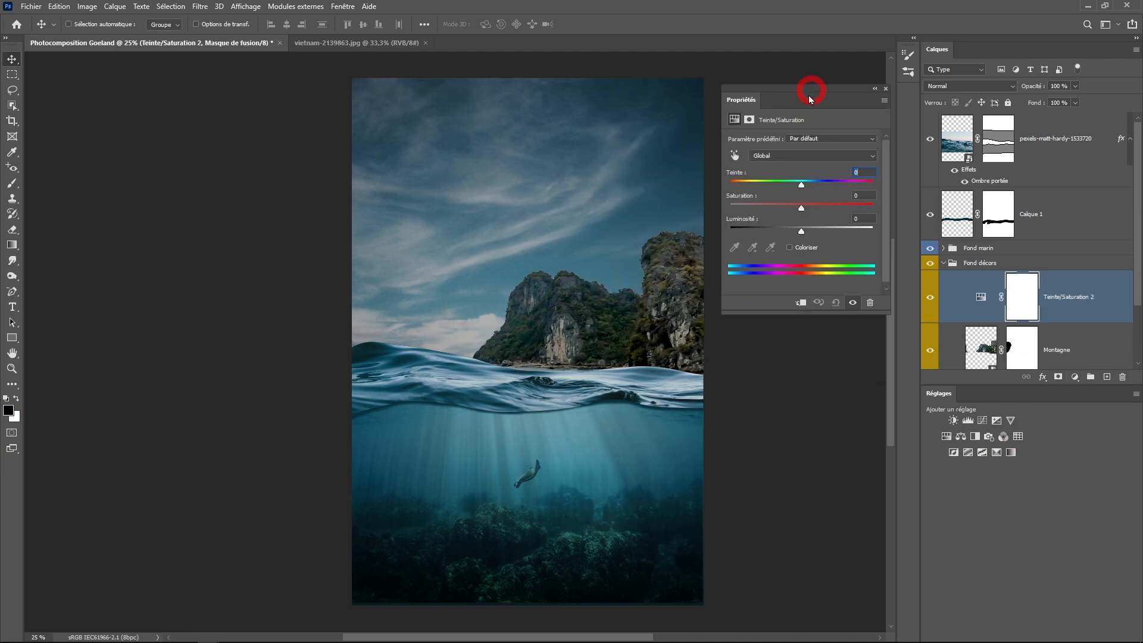
pyautogui.moveTo(804, 188)
pyautogui.mouseDown()
pyautogui.moveTo(837, 187)
pyautogui.moveTo(799, 188)
pyautogui.mouseUp()
pyautogui.click(886, 89)
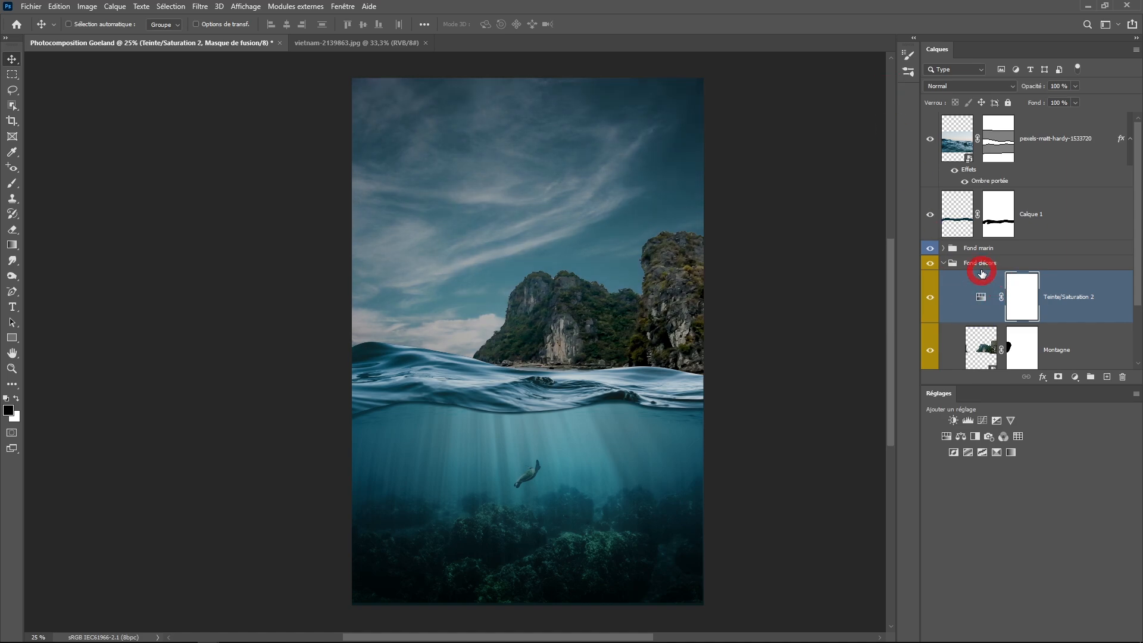
# Step: Change the Fond décors group's blending mode to Fondu and make more room for the layer list
pyautogui.click(981, 262)
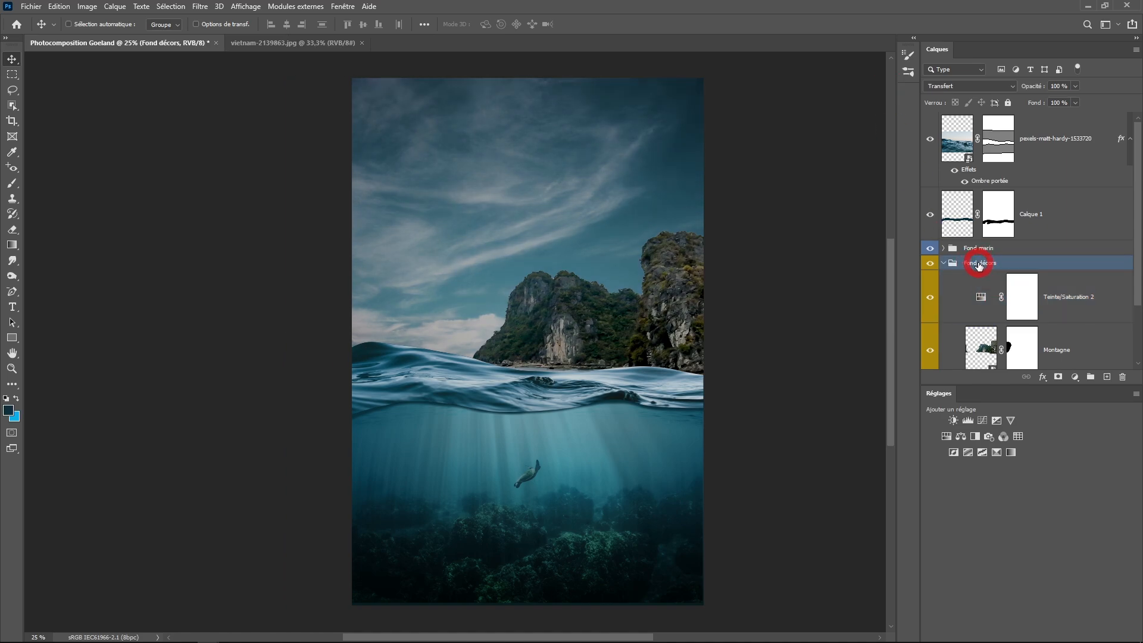
pyautogui.click(946, 85)
pyautogui.click(939, 113)
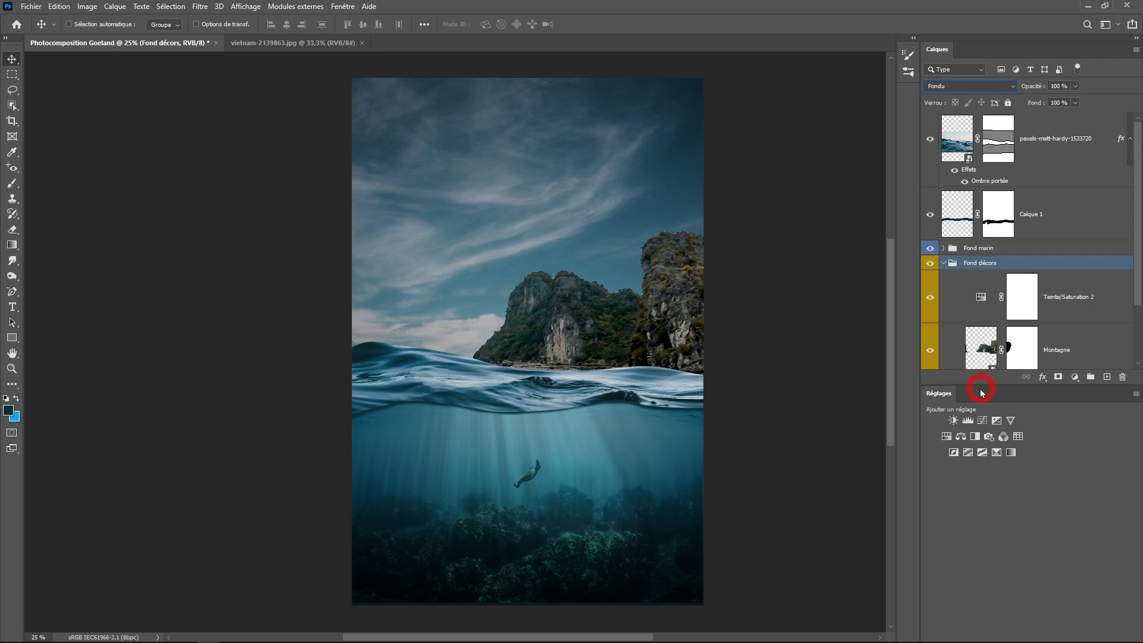
pyautogui.moveTo(981, 393); pyautogui.dragTo(977, 500)
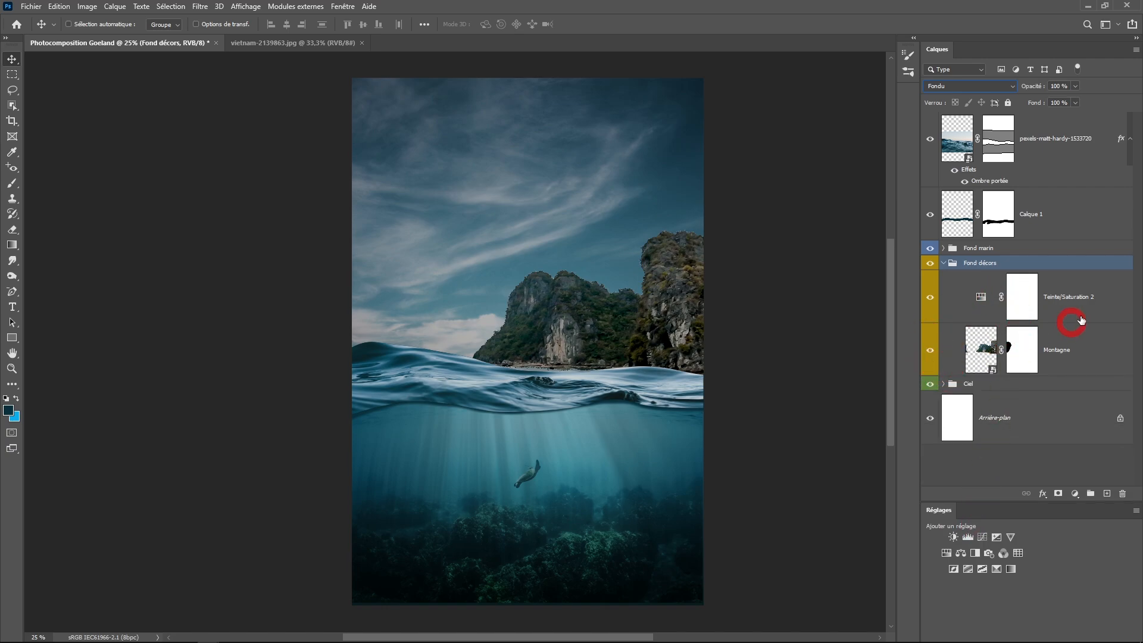
# Step: Try shifting the islands' Hue/Saturation adjustment to about hue +18, saturation +15 and lightness +4
pyautogui.click(981, 298)
pyautogui.doubleClick(981, 298)
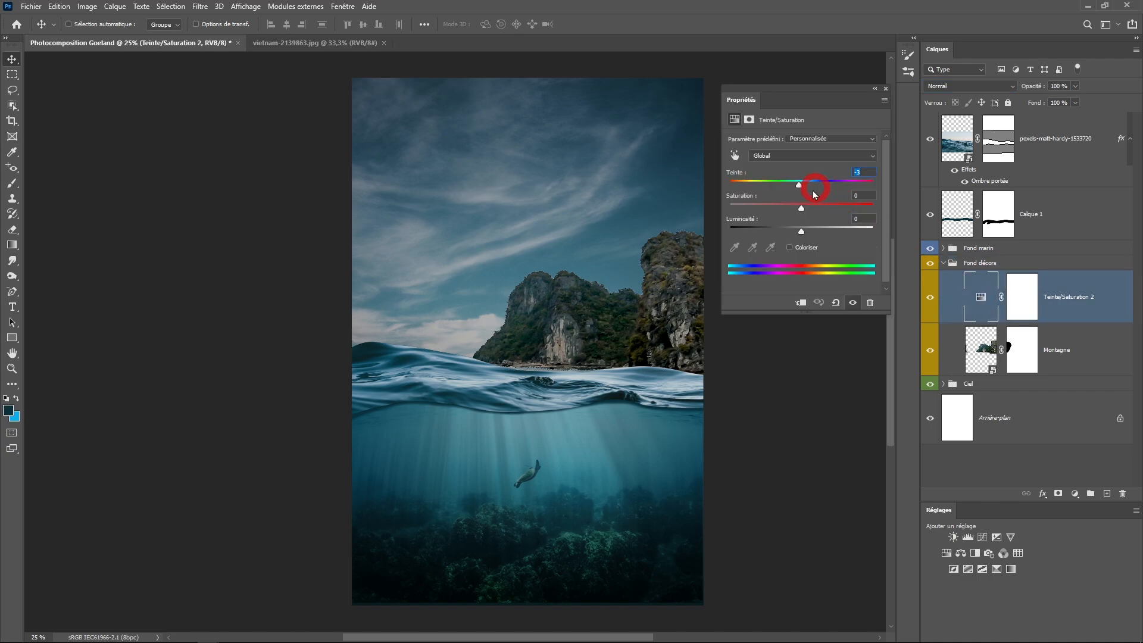
pyautogui.moveTo(799, 184); pyautogui.dragTo(802, 209)
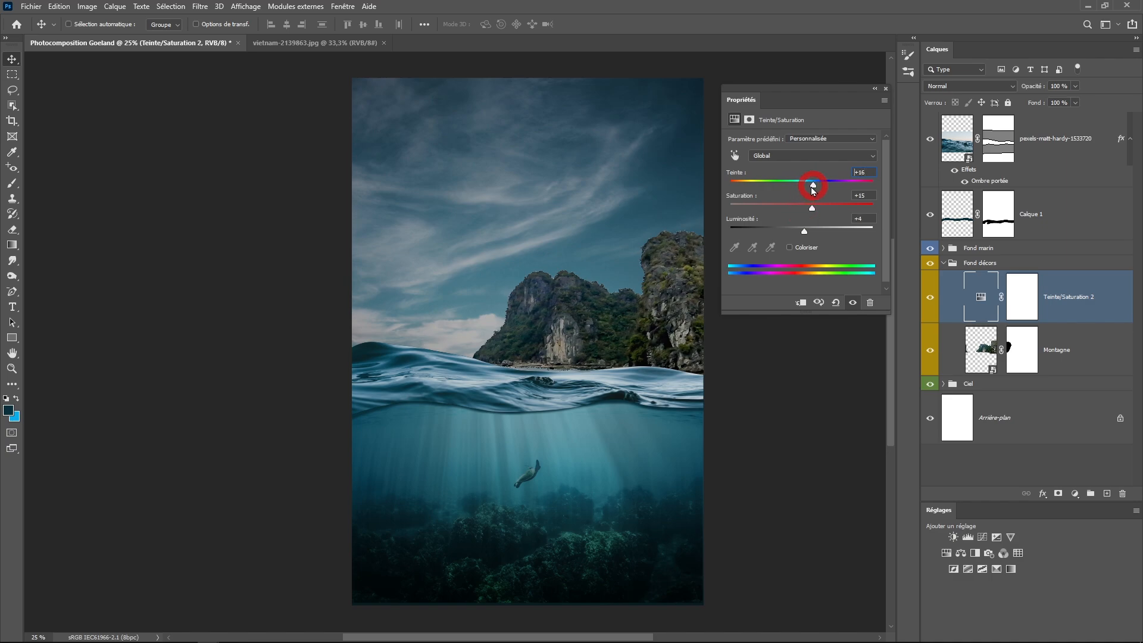
pyautogui.moveTo(812, 186)
pyautogui.mouseDown()
pyautogui.moveTo(833, 188)
pyautogui.moveTo(815, 185)
pyautogui.mouseUp()
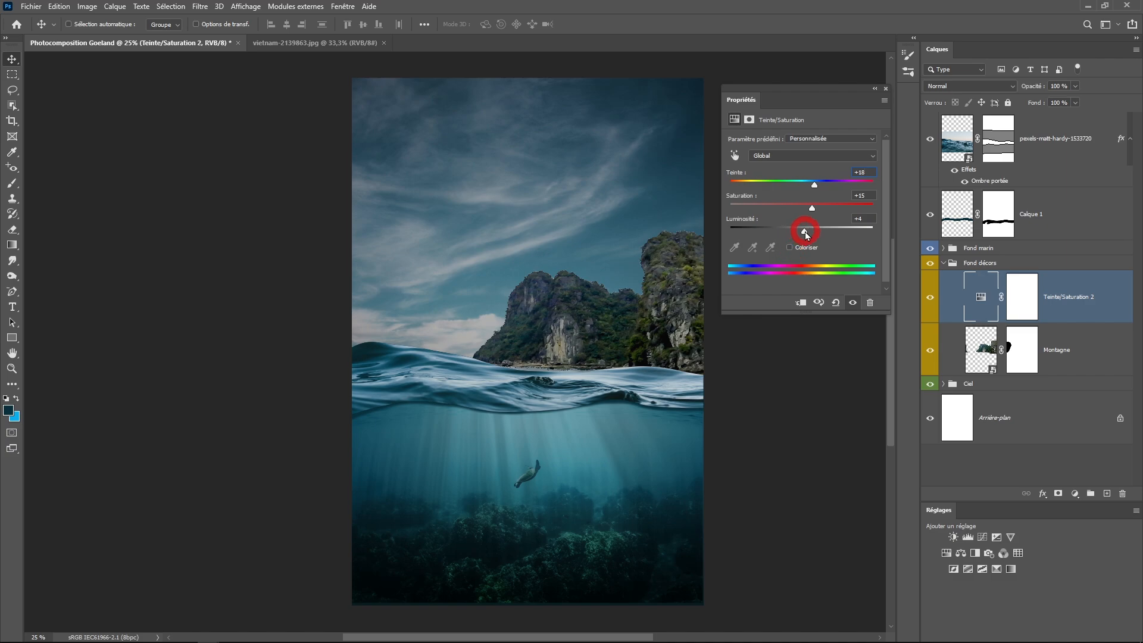
pyautogui.moveTo(805, 231); pyautogui.dragTo(813, 186)
# Step: Colorize the islands with the Hue/Saturation adjustment at hue 195 and saturation 25, and lower that layer's opacity to 38 %
pyautogui.click(794, 248)
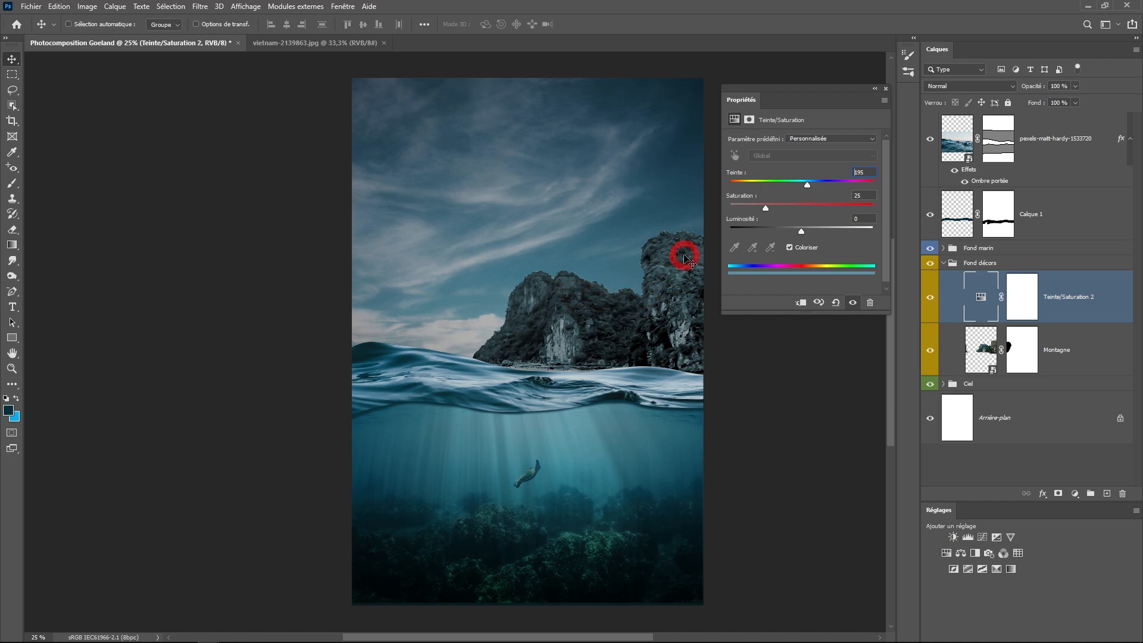
pyautogui.click(885, 90)
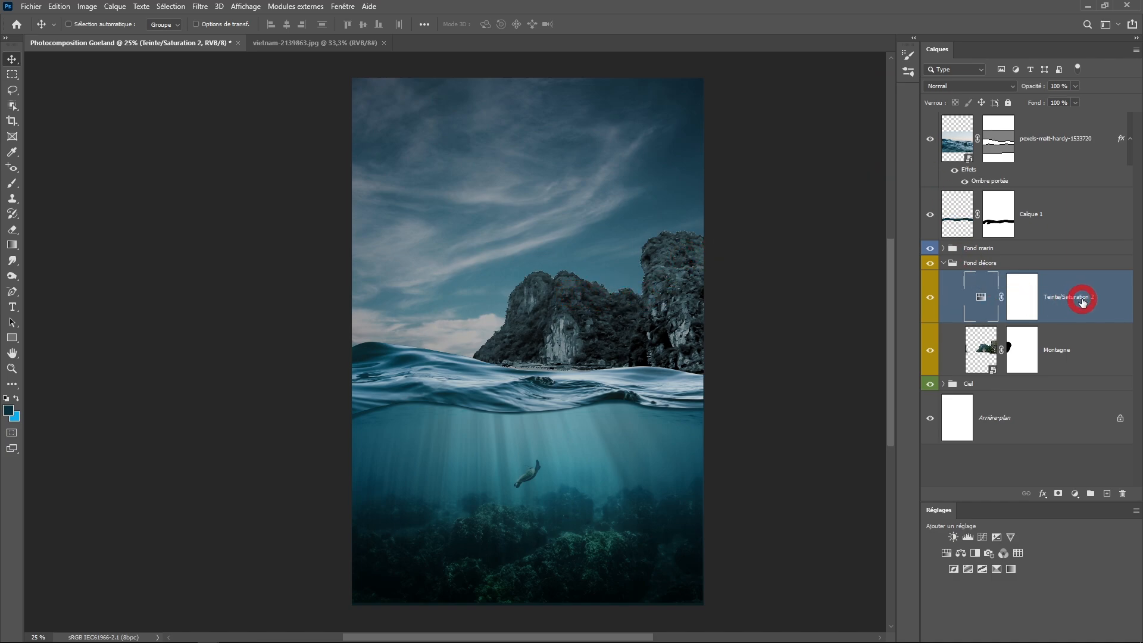
pyautogui.click(1075, 87)
pyautogui.moveTo(1066, 100); pyautogui.dragTo(1055, 100)
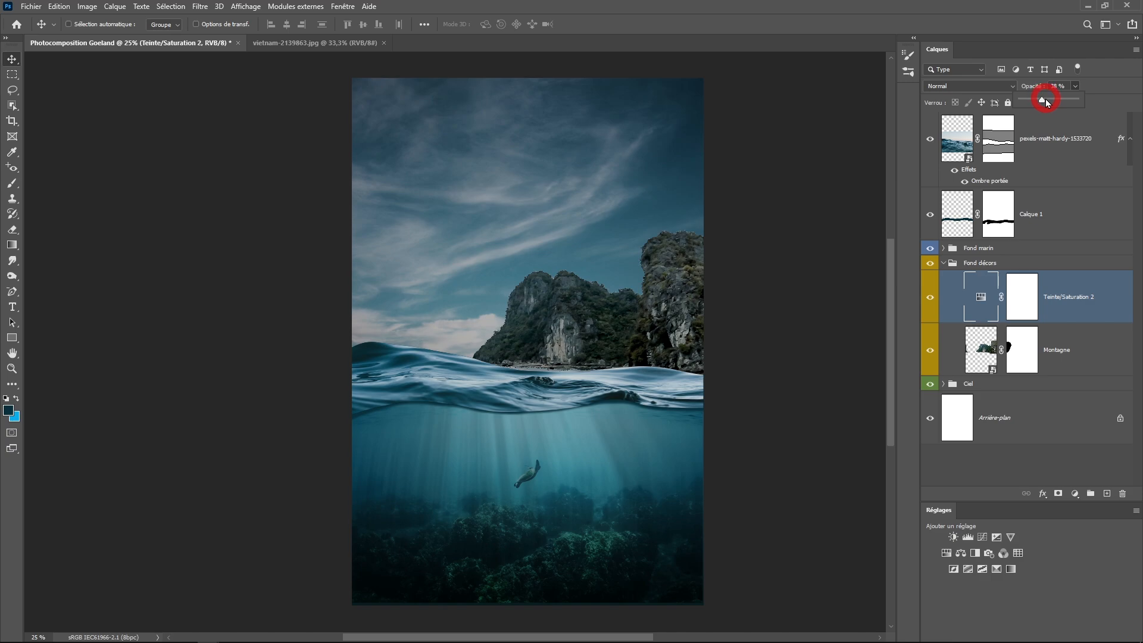
pyautogui.click(673, 306)
pyautogui.click(669, 326)
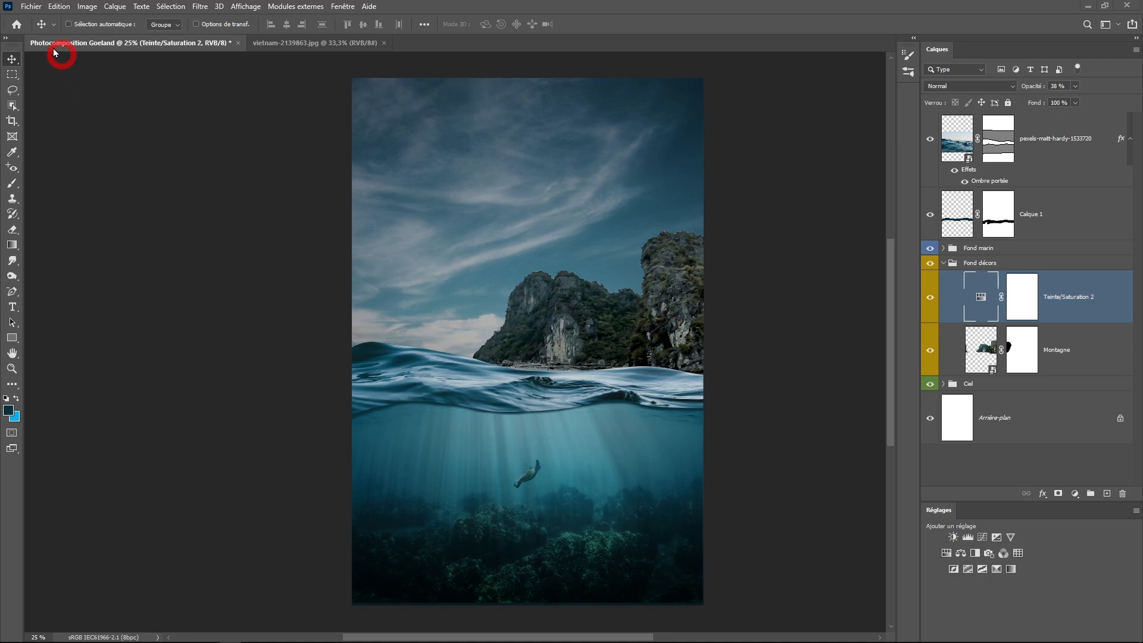
# Step: Open the plastic bag photo have-a-nice-day-4673649_1920.jpg
pyautogui.click(31, 6)
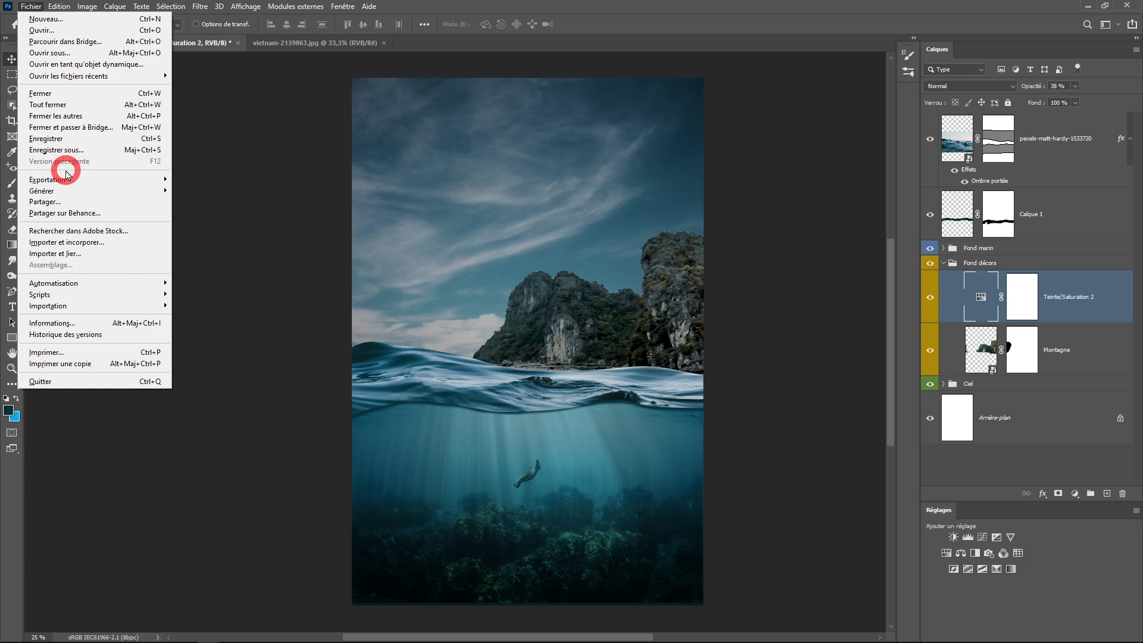
pyautogui.click(56, 30)
pyautogui.doubleClick(524, 362)
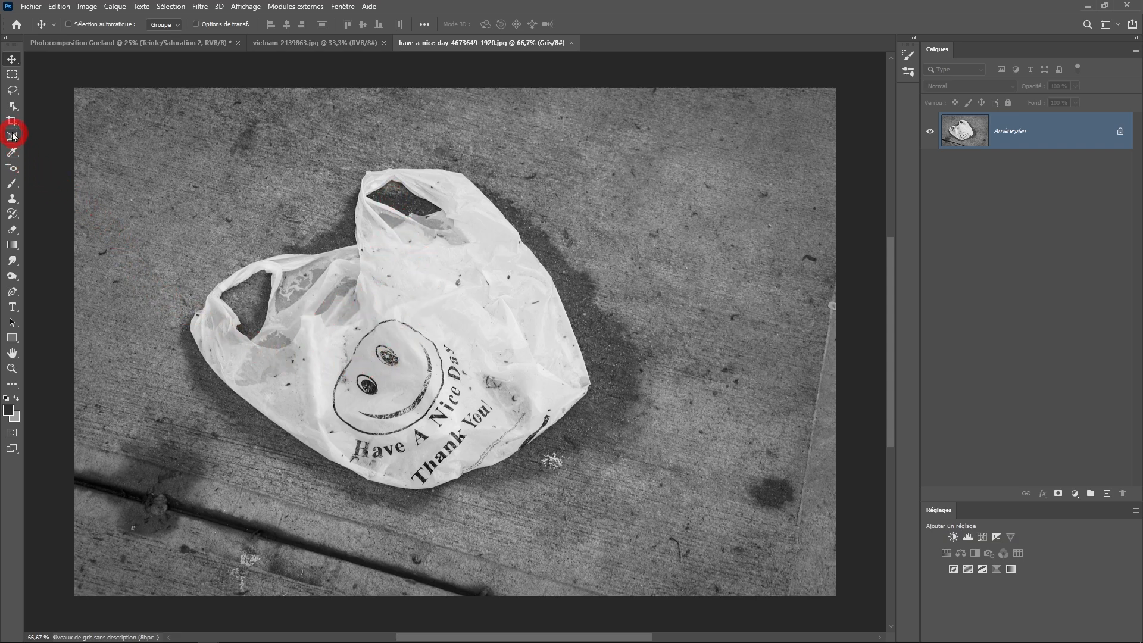
# Step: Select the whole plastic bag with the Quick Selection tool, including the dark fold along its lower right edge
pyautogui.click(12, 105)
pyautogui.click(53, 121)
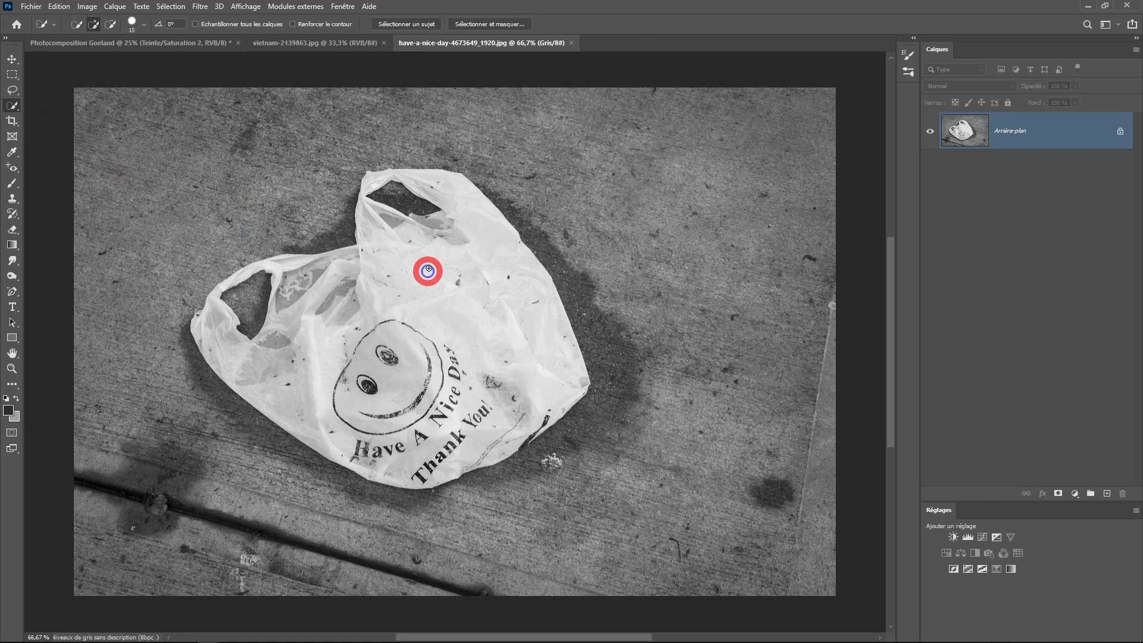
pyautogui.moveTo(393, 243)
pyautogui.mouseDown()
pyautogui.moveTo(484, 294)
pyautogui.moveTo(308, 369)
pyautogui.moveTo(408, 328)
pyautogui.mouseUp()
pyautogui.scroll(4, 548, 420)
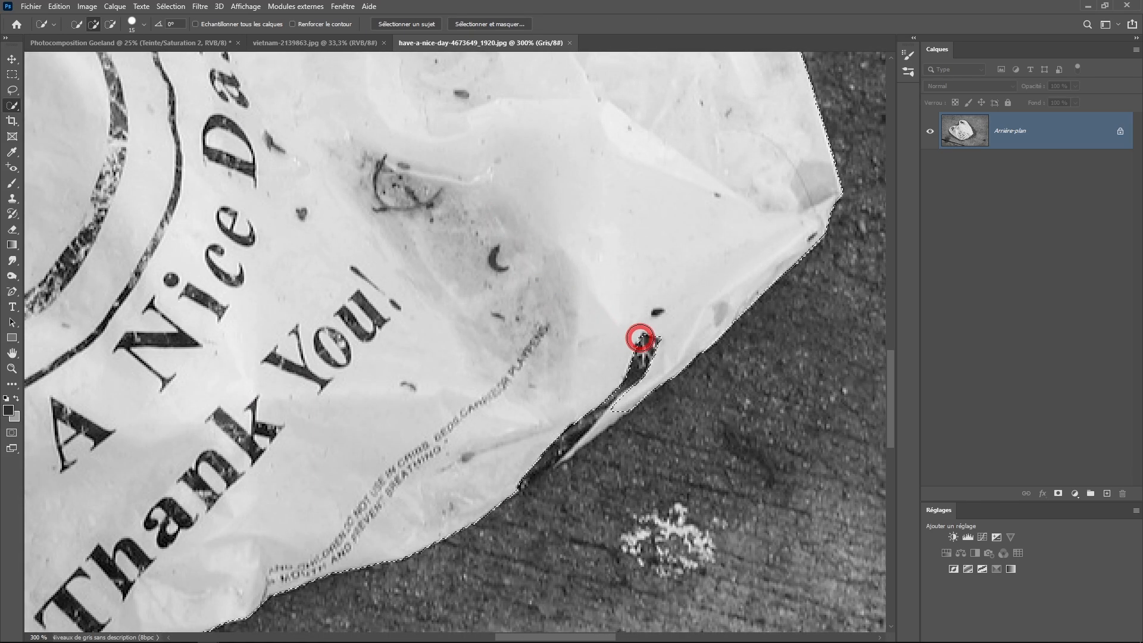
pyautogui.moveTo(640, 338)
pyautogui.mouseDown()
pyautogui.moveTo(571, 427)
pyautogui.moveTo(513, 472)
pyautogui.moveTo(554, 495)
pyautogui.moveTo(467, 409)
pyautogui.mouseUp()
pyautogui.scroll(-3, 466, 409)
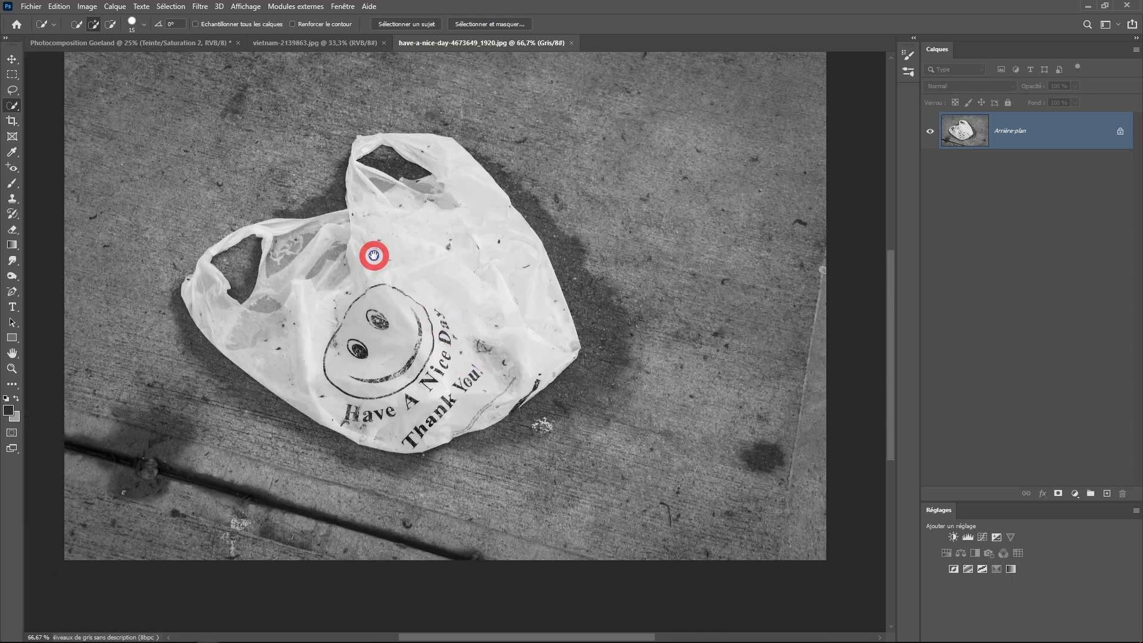
# Step: Copy the selected plastic bag and close its source photo to return to the Photocomposition Goeland document
pyautogui.click(59, 6)
pyautogui.click(571, 43)
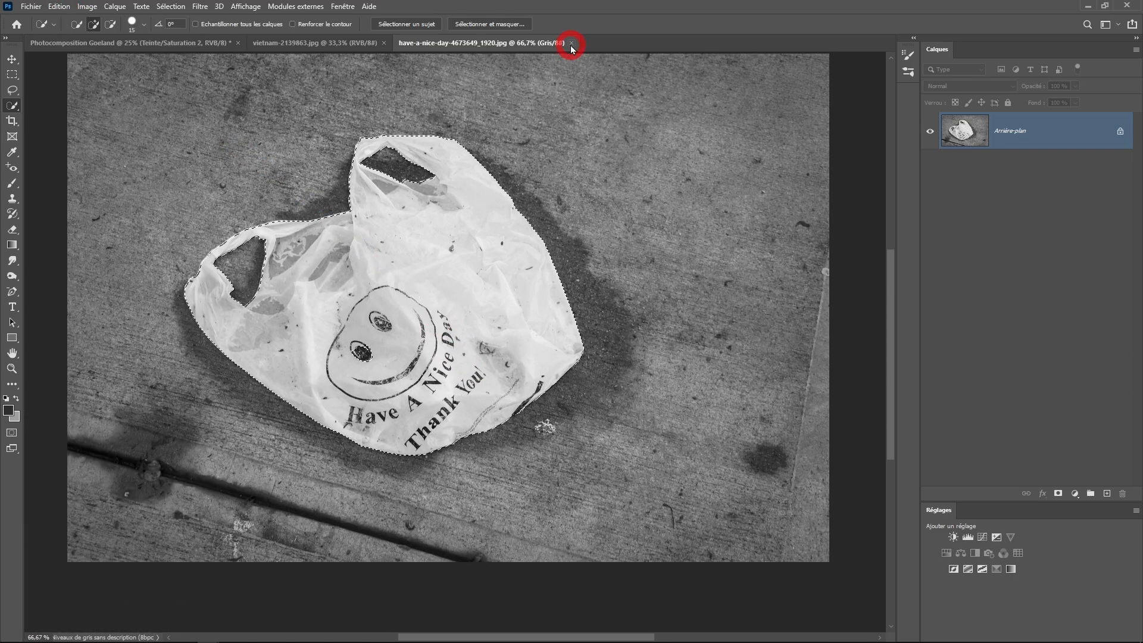
pyautogui.click(571, 43)
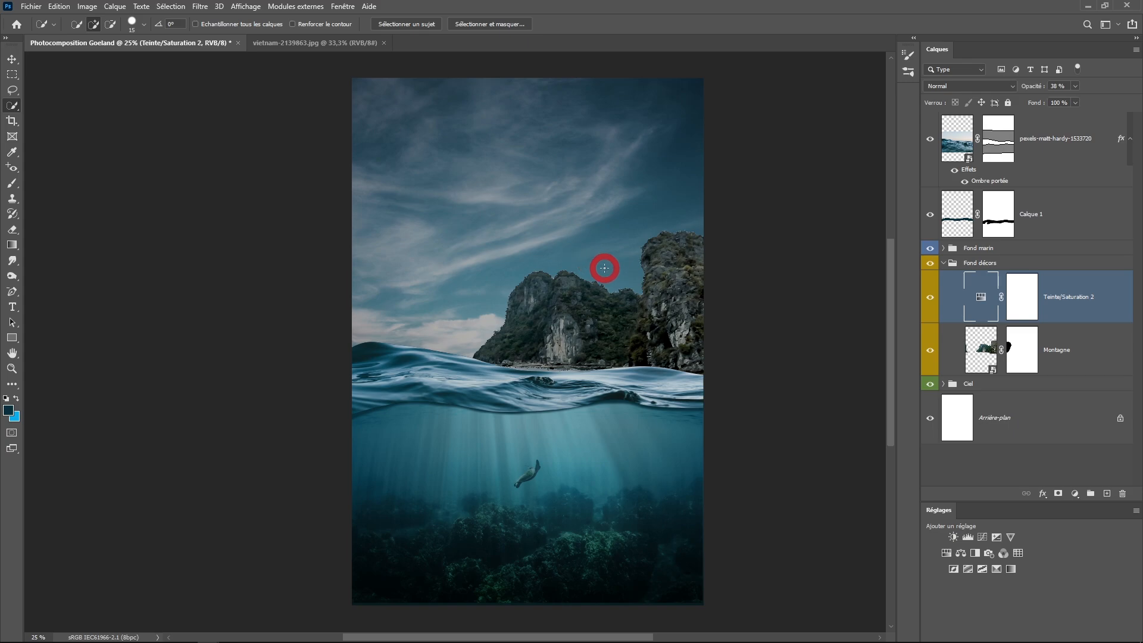
# Step: Create a new layer directly above the collapsed Fond décors group and paste the plastic bag into it
pyautogui.click(943, 264)
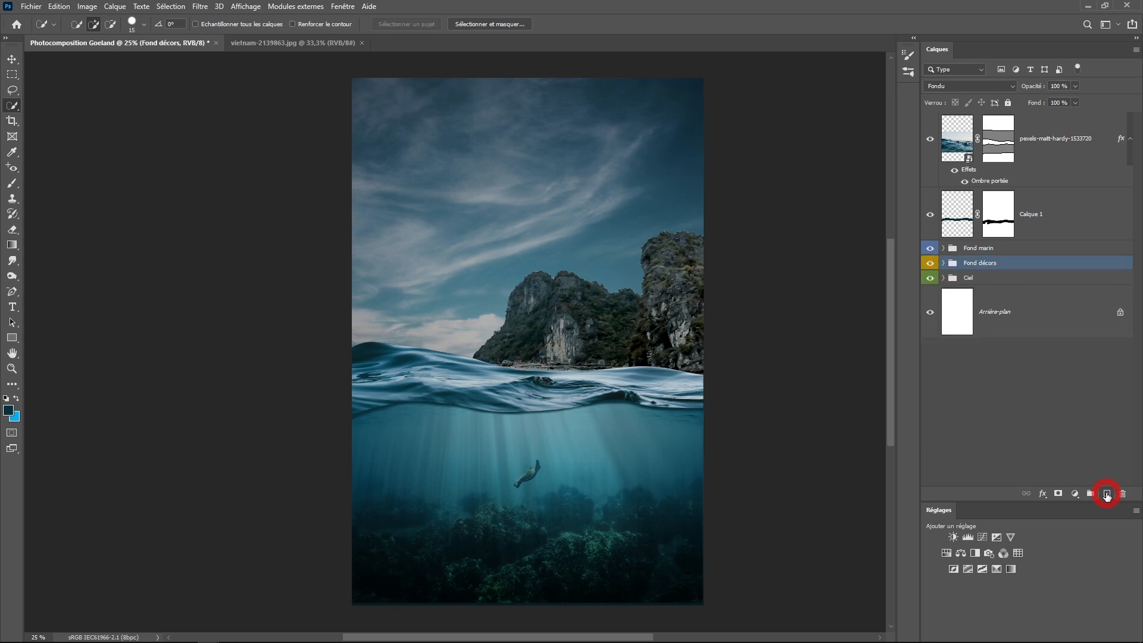
pyautogui.click(1107, 493)
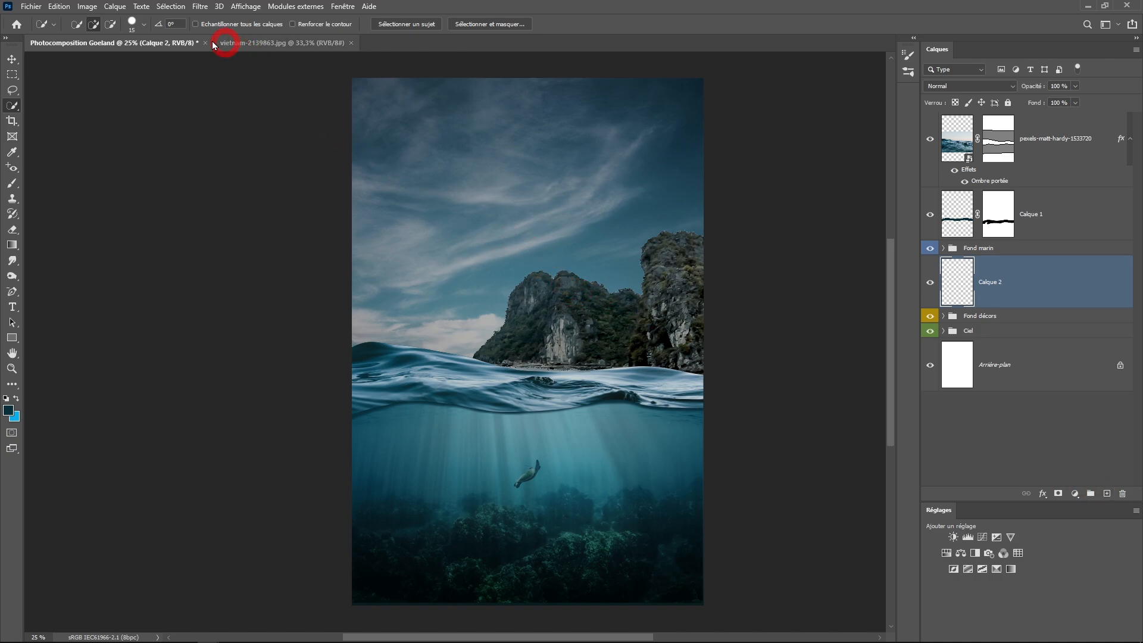
pyautogui.click(59, 6)
pyautogui.click(89, 105)
pyautogui.press('v')
pyautogui.click(562, 302)
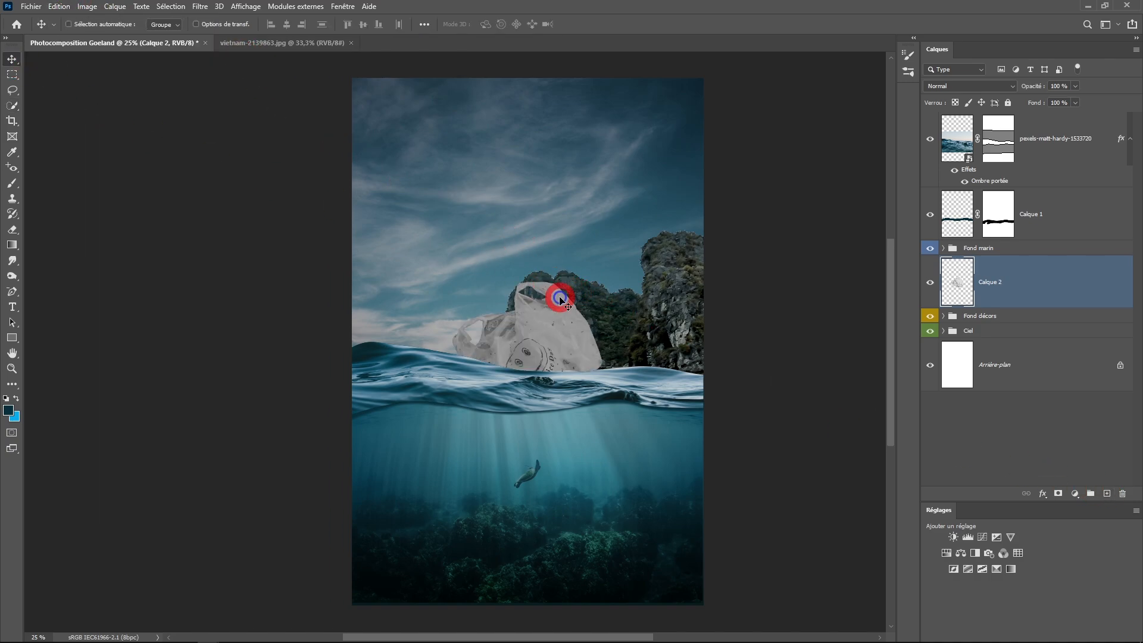
# Step: Move the plastic bag down into the water below the waves and place its layer above the Fond marin group
pyautogui.moveTo(562, 303); pyautogui.dragTo(582, 458)
pyautogui.scroll(2, 1010, 275)
pyautogui.scroll(-1, 1011, 274)
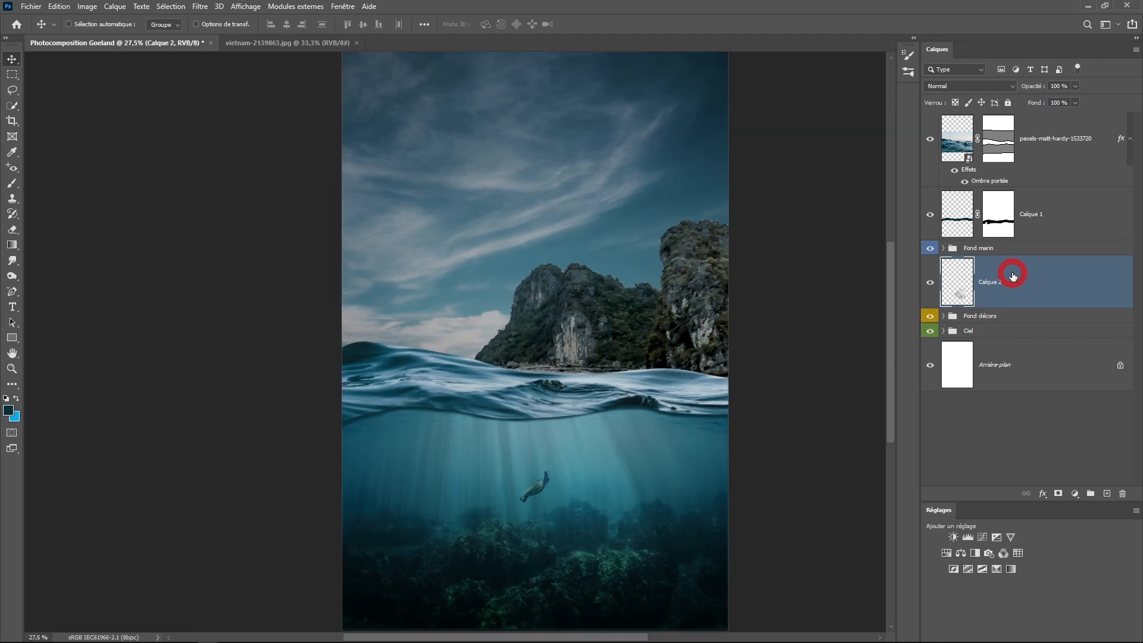
pyautogui.moveTo(1002, 292); pyautogui.dragTo(1026, 241)
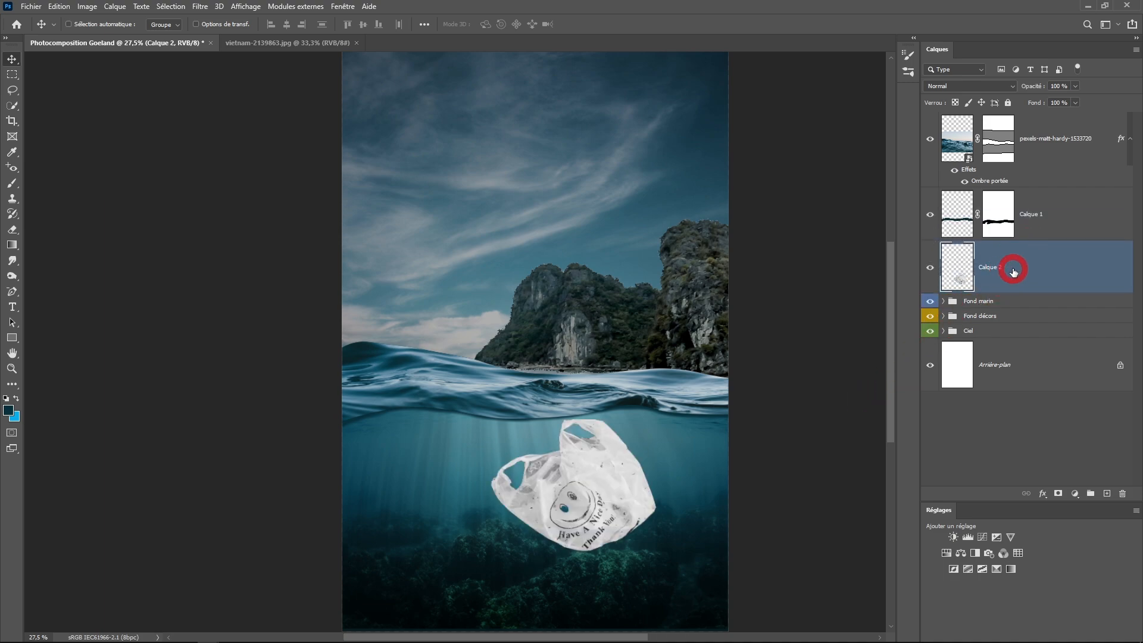
# Step: Put the bag layer into a new group named "Sac plastique" and give it a violet colour label
pyautogui.hotkey('ctrl', 'g')
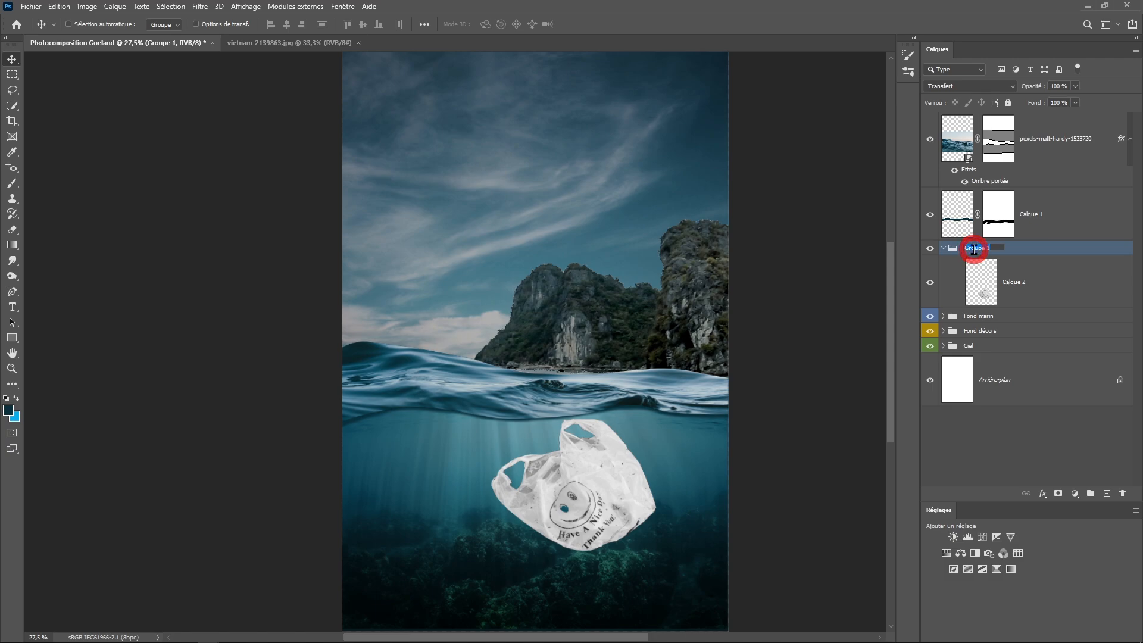
pyautogui.click(973, 248)
pyautogui.write('Sac plastique')
pyautogui.press('Return')
pyautogui.click(1052, 276)
pyautogui.rightClick(931, 260)
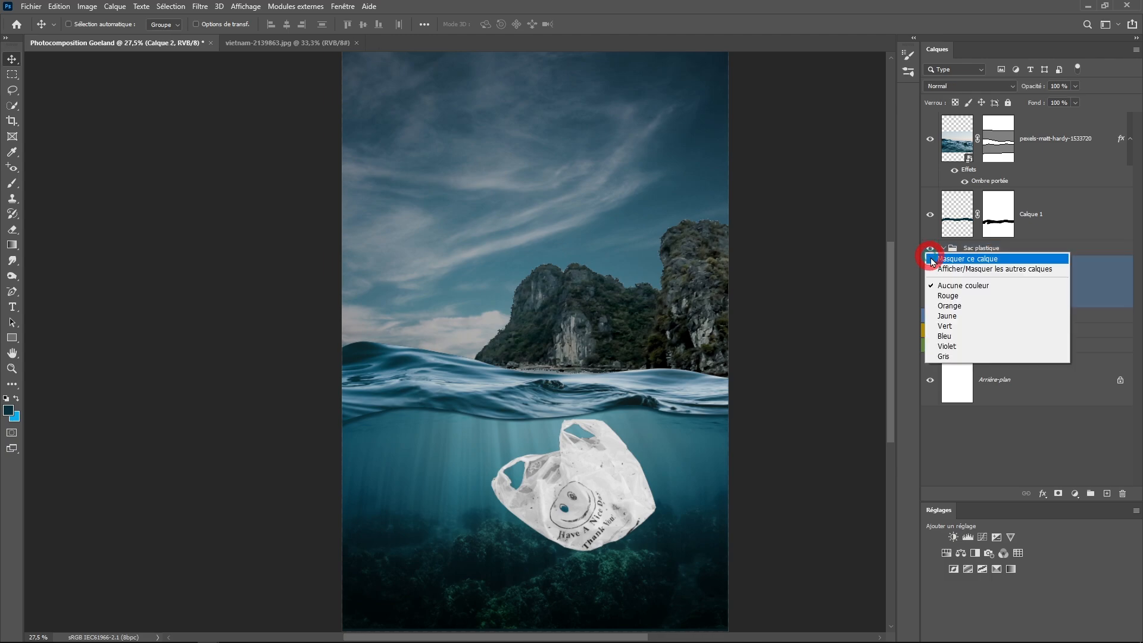
pyautogui.click(947, 346)
# Step: Examine the plastic bag cutout up close, including its handle, edges and printed smiley, and how it sits in the whole composition
pyautogui.keyDown('ctrl'); pyautogui.click(588, 509); pyautogui.keyUp('ctrl')
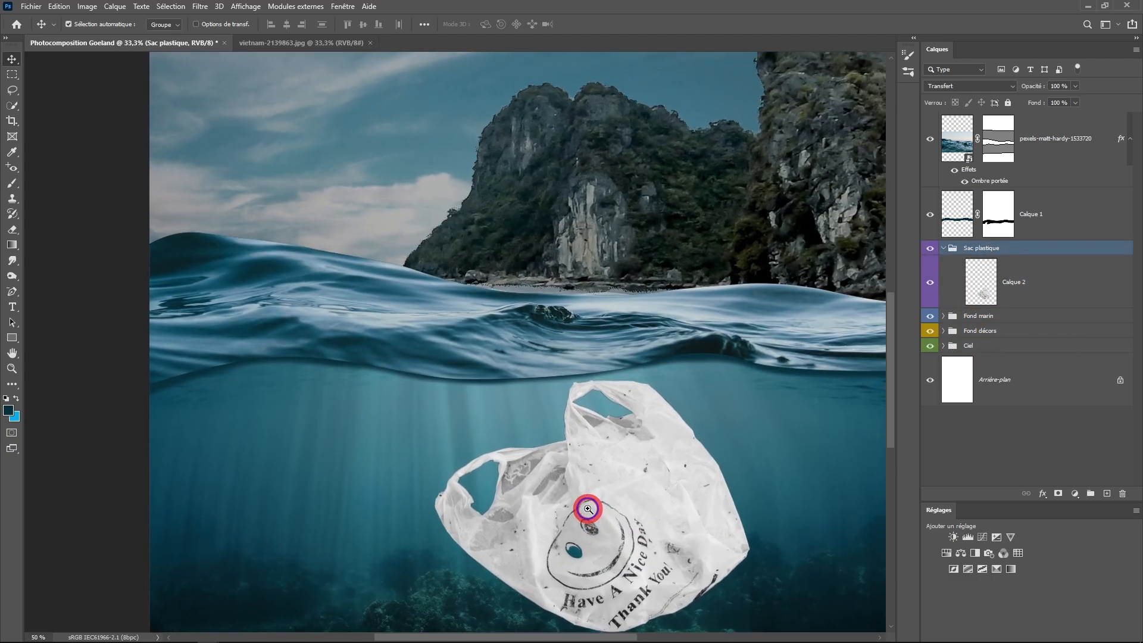
pyautogui.keyDown('ctrl'); pyautogui.click(588, 509); pyautogui.keyUp('ctrl')
pyautogui.keyDown('ctrl'); pyautogui.click(588, 509); pyautogui.keyUp('ctrl')
pyautogui.keyDown('ctrl'); pyautogui.click(584, 485); pyautogui.keyUp('ctrl')
pyautogui.moveTo(583, 485); pyautogui.dragTo(590, 332)
pyautogui.scroll(-4, 614, 411)
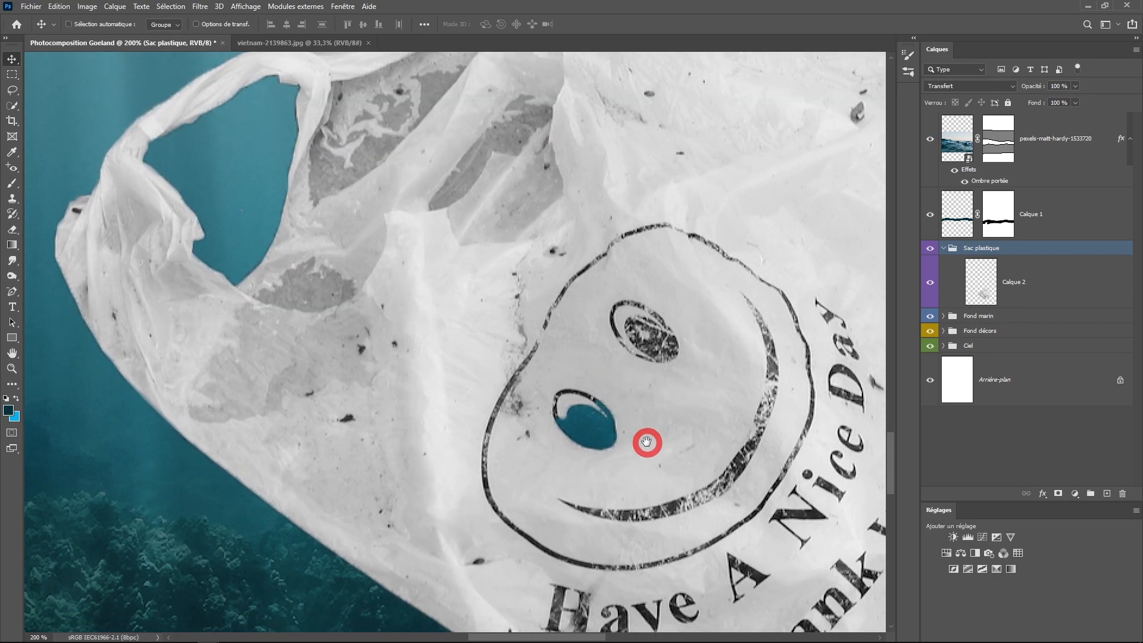
pyautogui.scroll(-2, 637, 397)
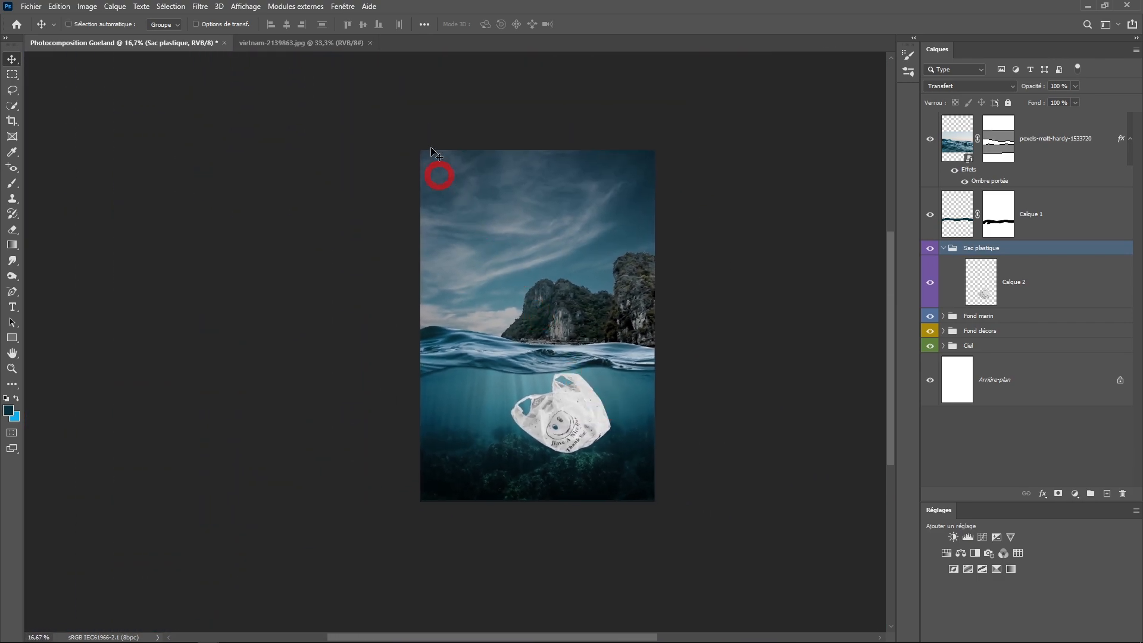
# Step: Close the source photo vietnam-2139863.jpg and return to the Photocomposition Goeland document
pyautogui.hotkey('ctrl', 'Tab')
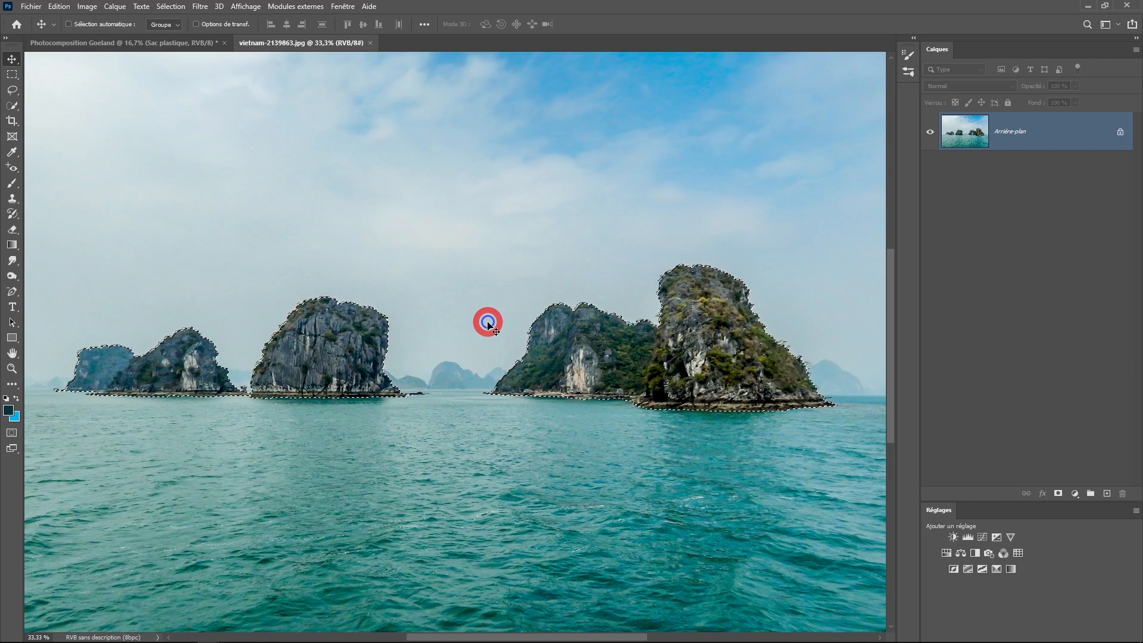
pyautogui.click(368, 43)
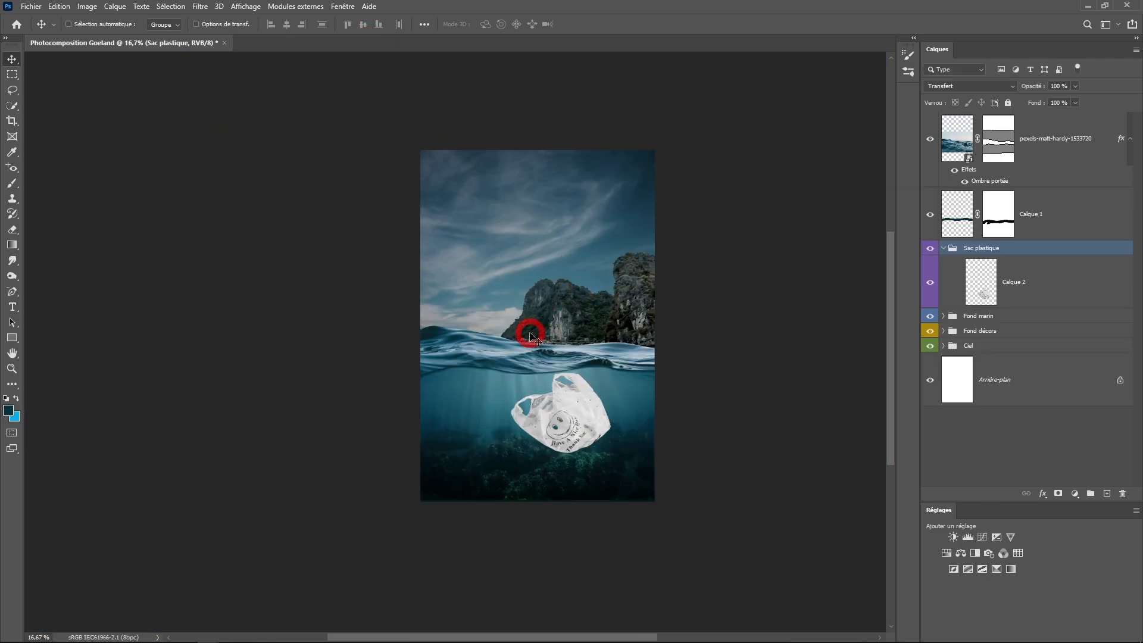
pyautogui.scroll(1, 556, 408)
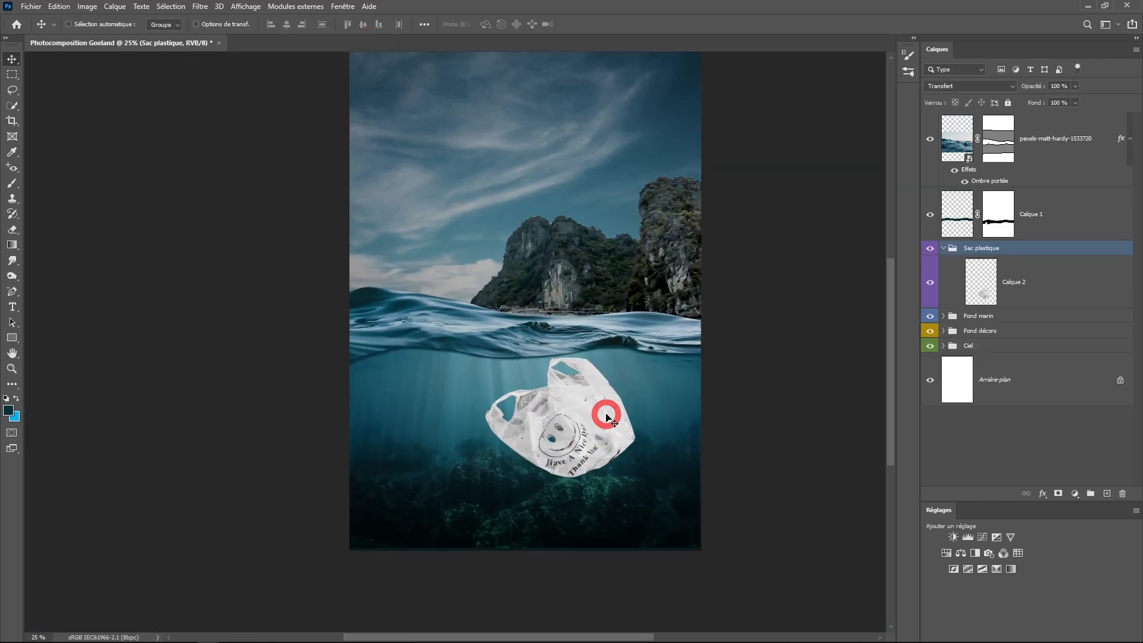
# Step: Set the blending mode of the Sac plastique group to Normal
pyautogui.click(1031, 290)
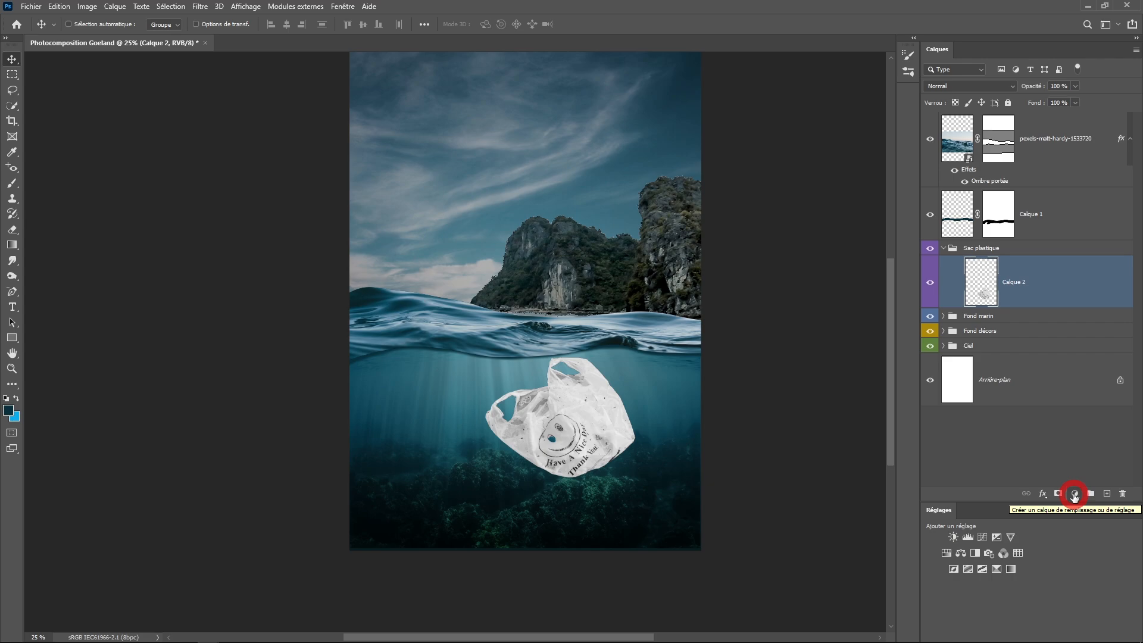
pyautogui.click(1005, 251)
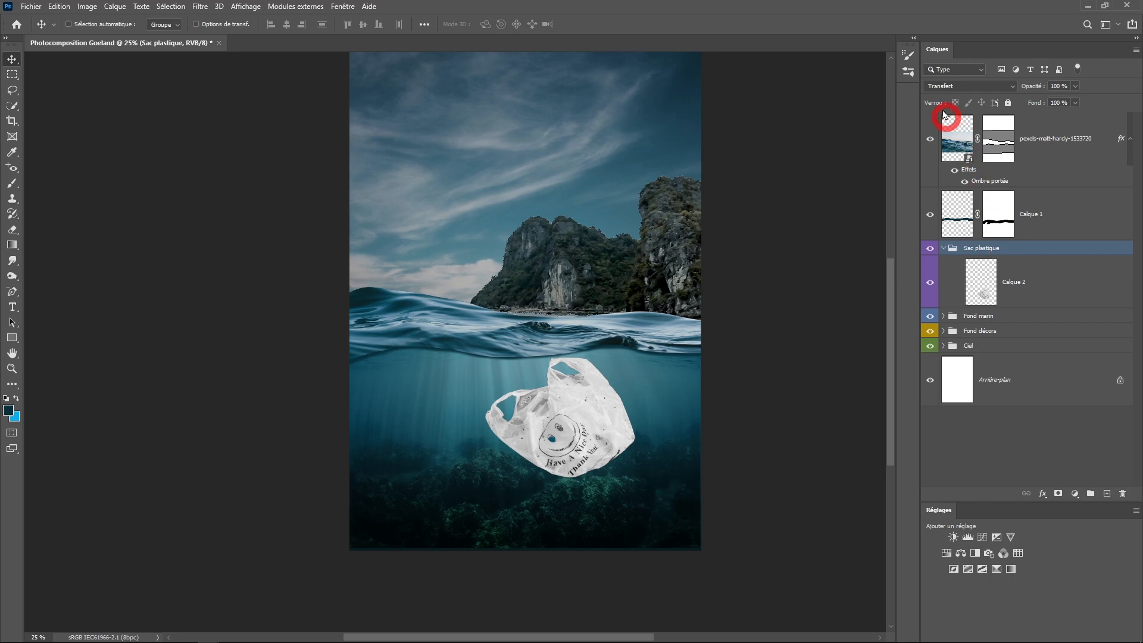
pyautogui.click(938, 86)
pyautogui.click(942, 116)
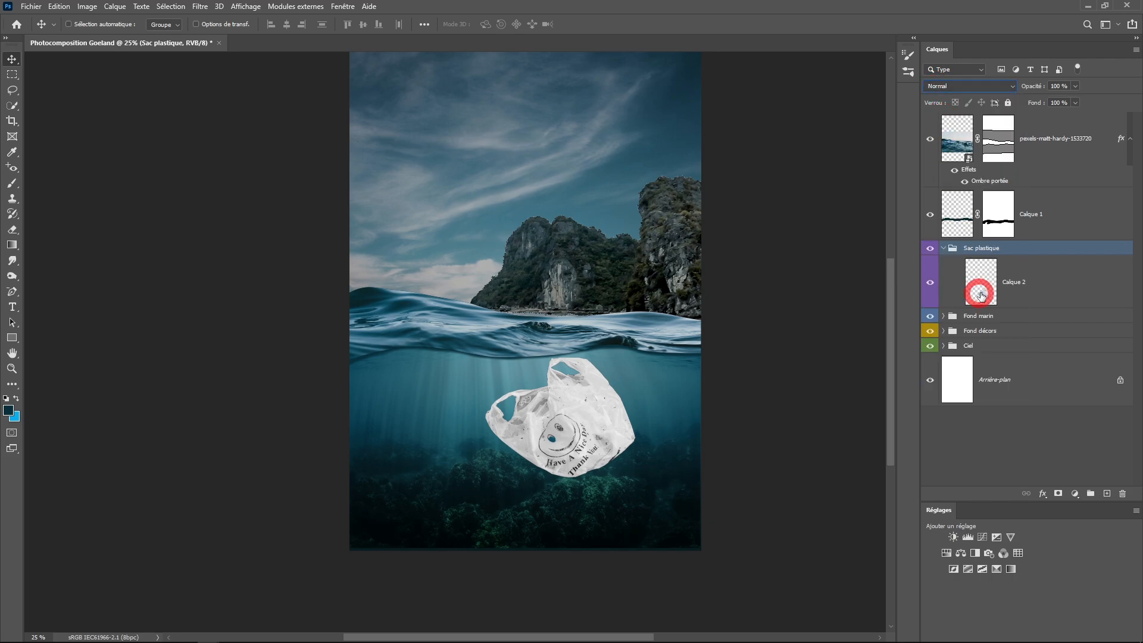
# Step: Add a Teinte/Saturation adjustment layer above the bag layer with Coloriser enabled, hue 200, saturation 31 and lightness -30
pyautogui.click(1051, 287)
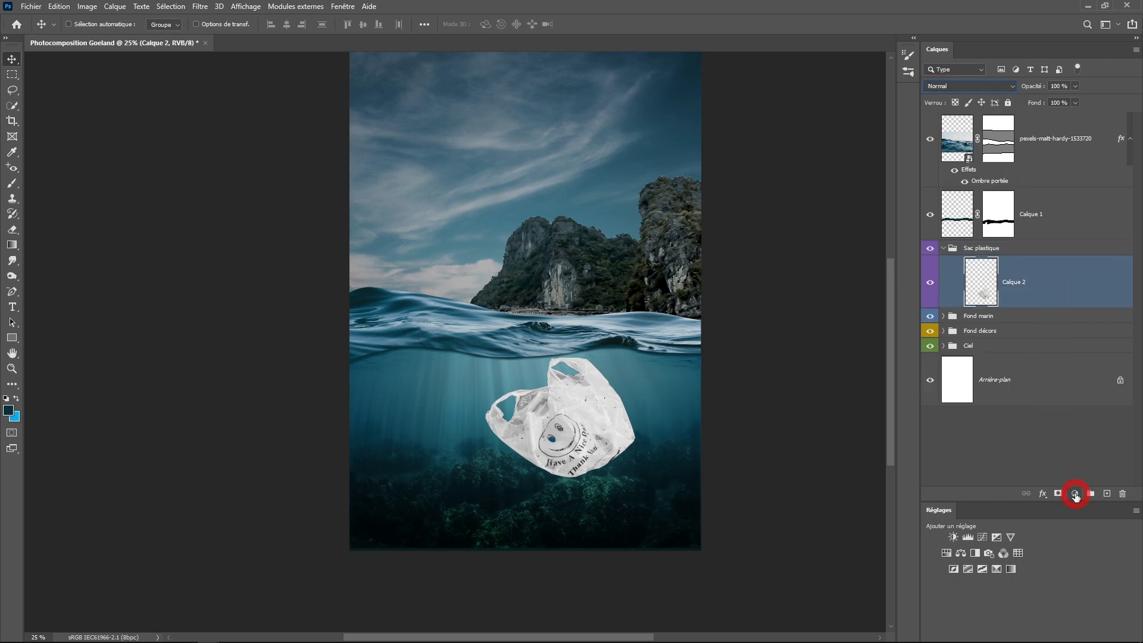
pyautogui.click(1075, 494)
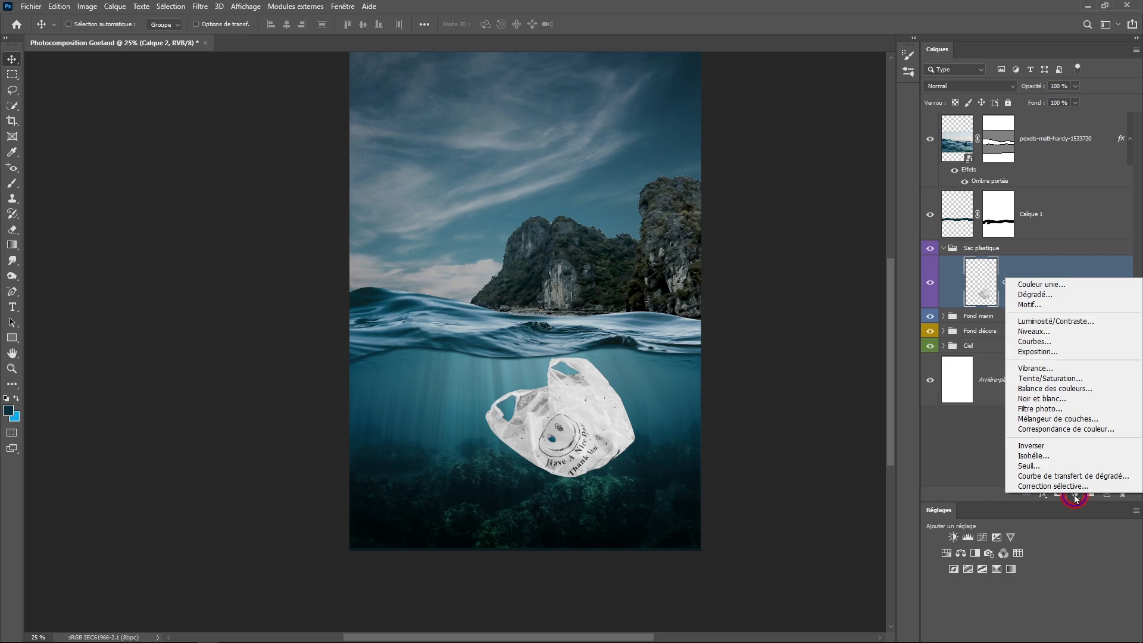
pyautogui.click(1051, 379)
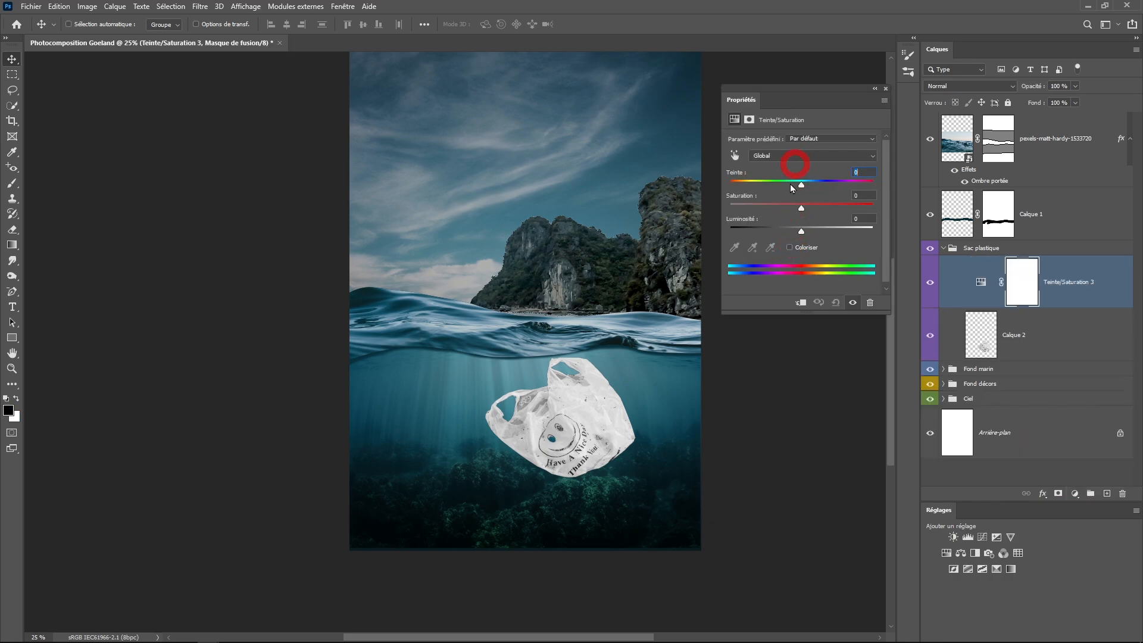
pyautogui.click(789, 248)
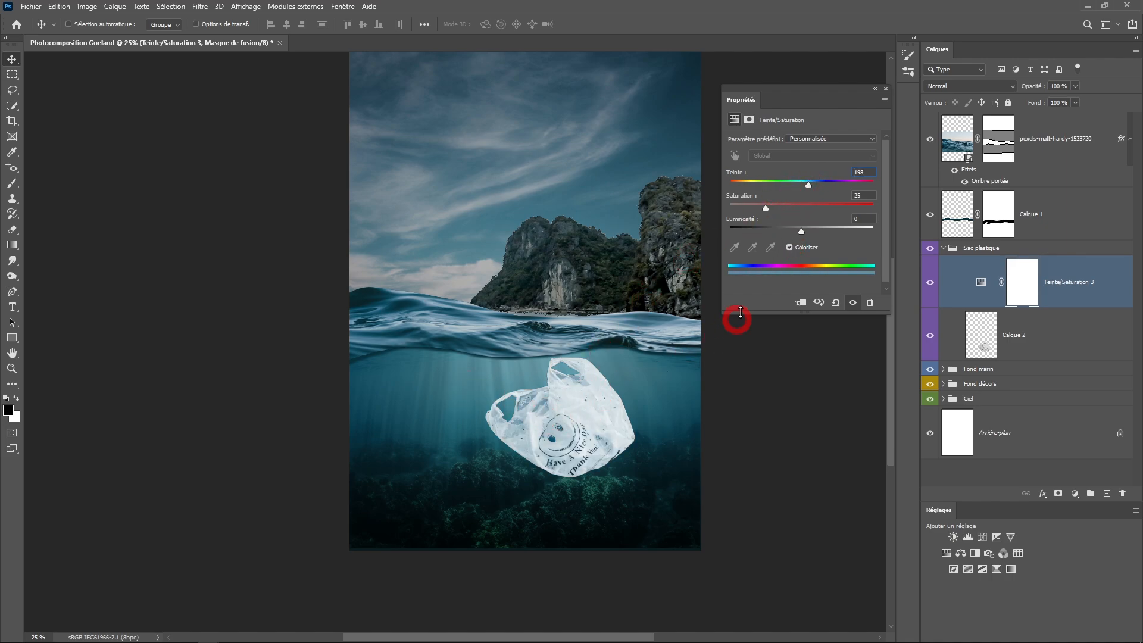
pyautogui.moveTo(800, 232); pyautogui.dragTo(782, 234)
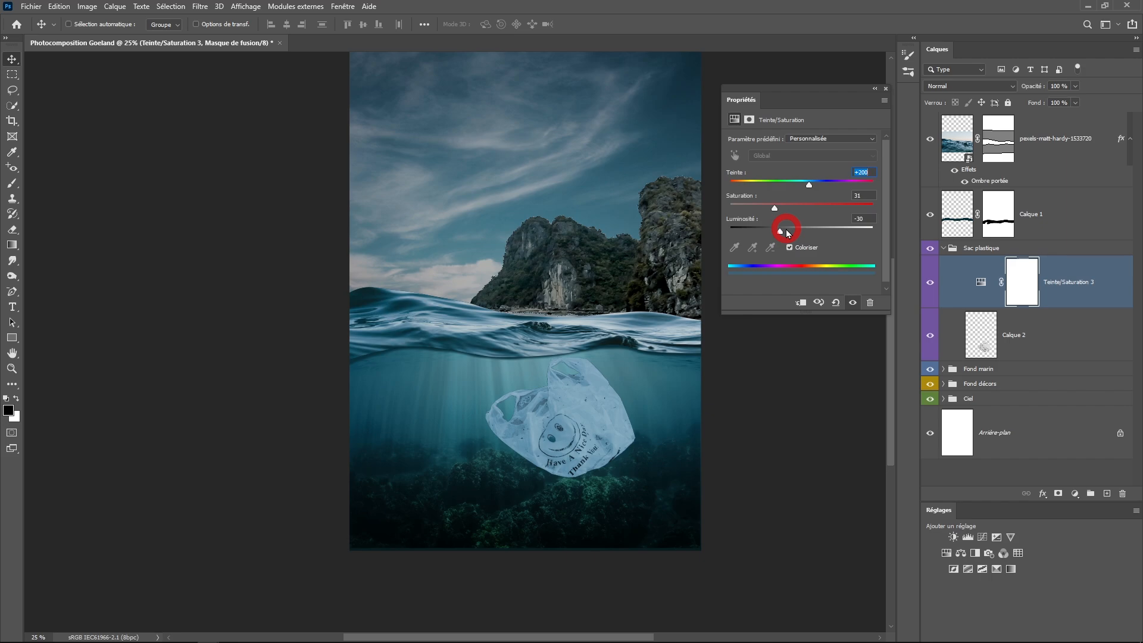
# Step: Convert the plastic bag layer Calque 2 into a smart object
pyautogui.click(985, 333)
pyautogui.rightClick(1047, 342)
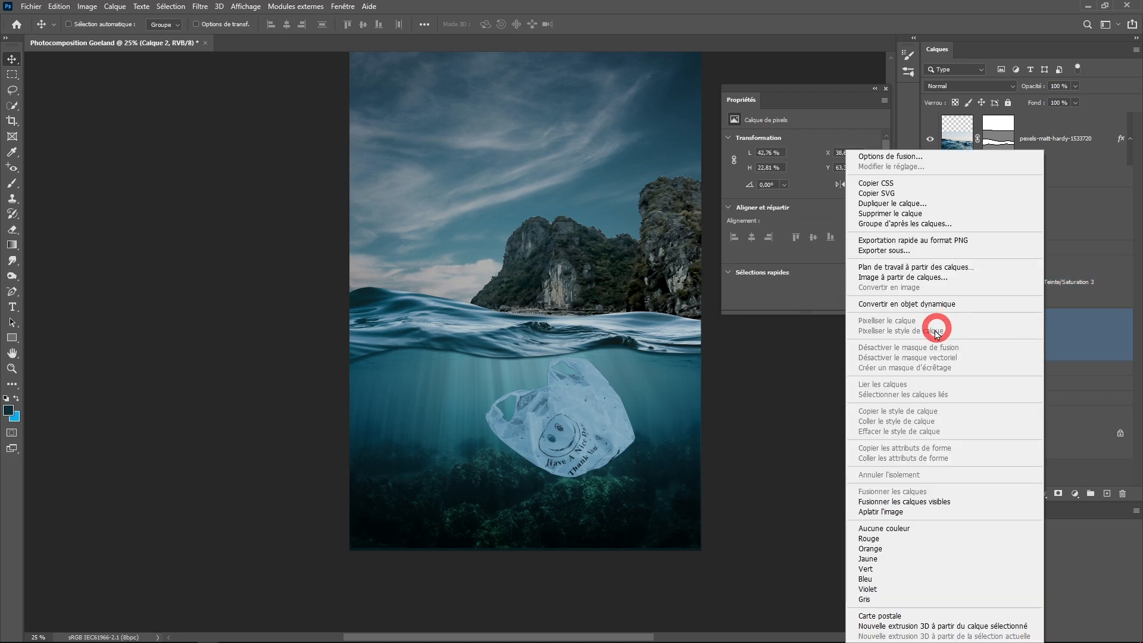
pyautogui.click(880, 301)
# Step: Scale the plastic bag proportionally to about 64 % and rotate it about 17.9° clockwise, placing it just right of the turtle
pyautogui.click(532, 391)
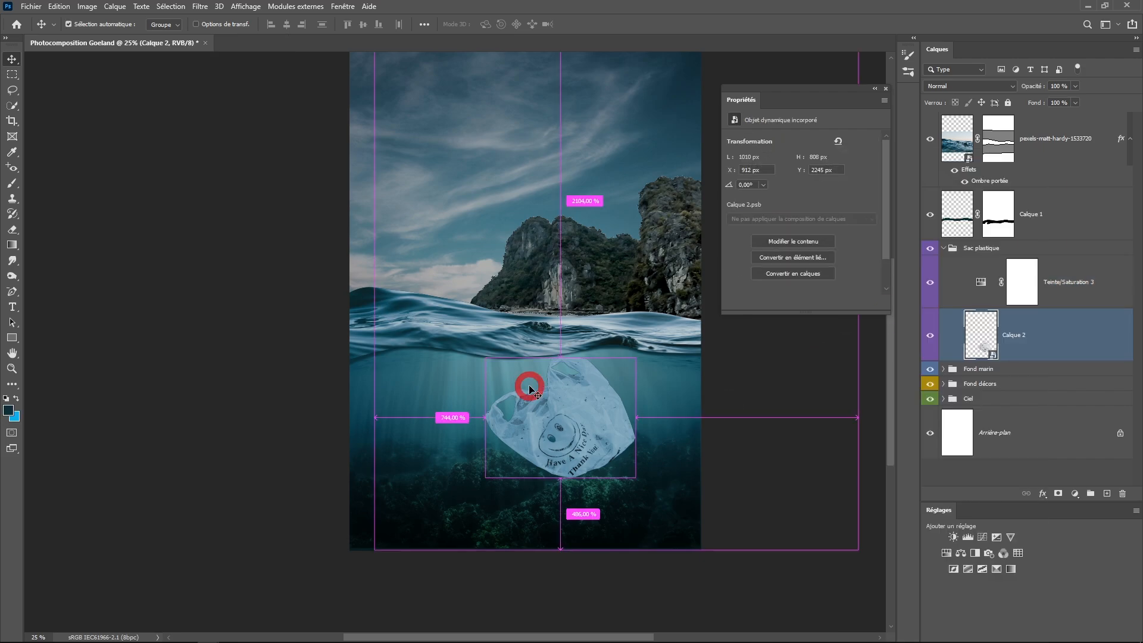
pyautogui.hotkey('ctrl', 't')
pyautogui.moveTo(487, 358); pyautogui.dragTo(621, 426)
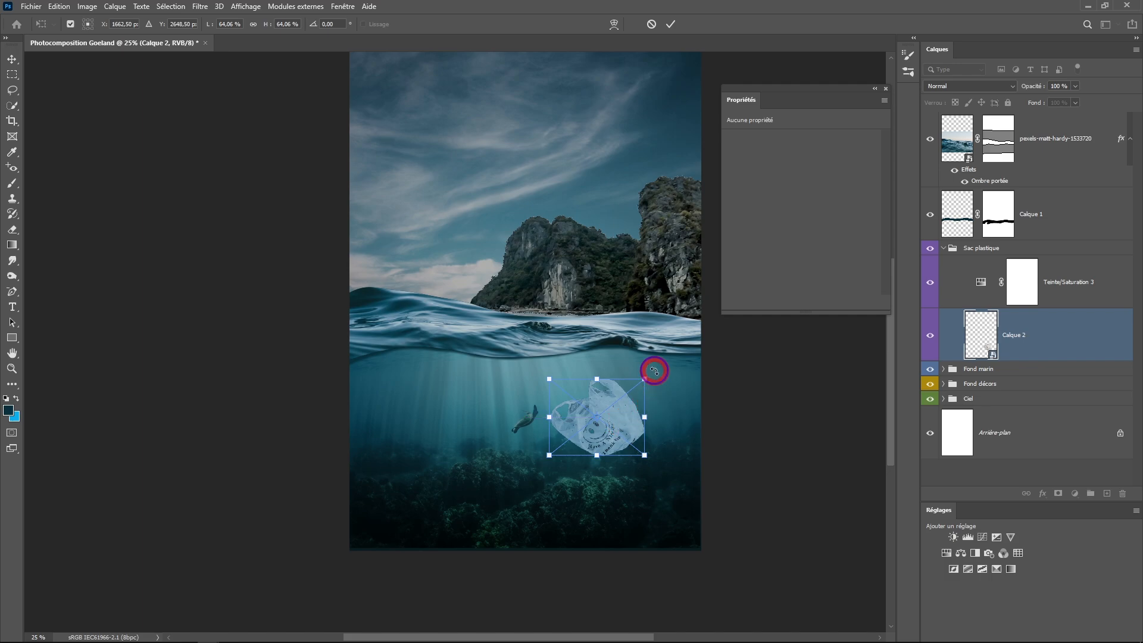
pyautogui.moveTo(653, 370); pyautogui.dragTo(661, 396)
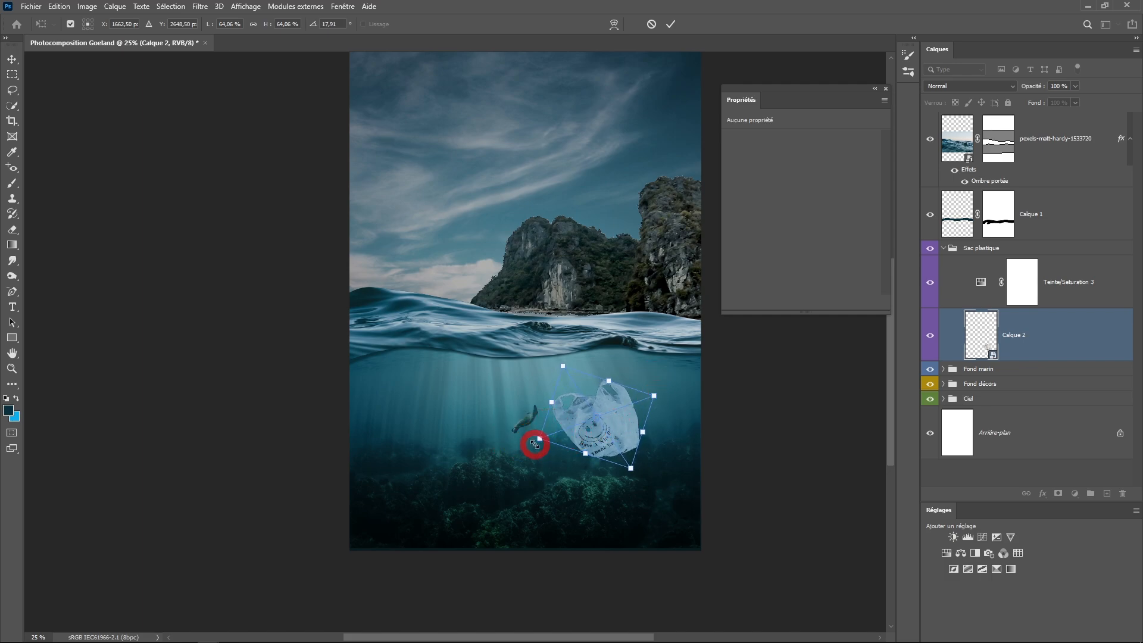
pyautogui.scroll(3, 534, 443)
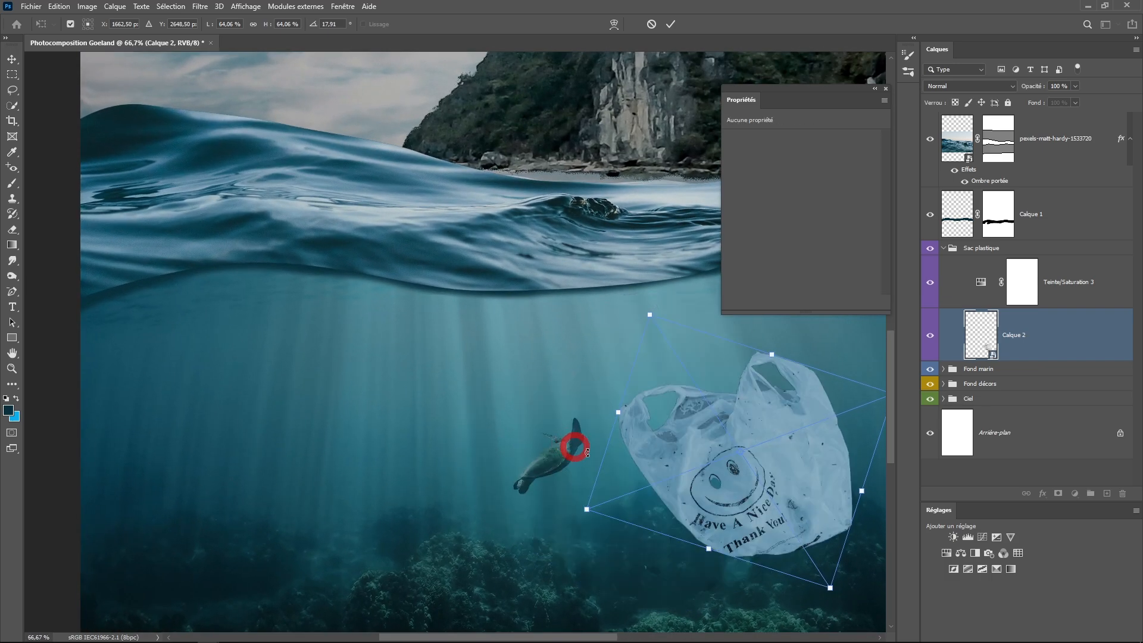
pyautogui.moveTo(756, 468); pyautogui.dragTo(663, 465)
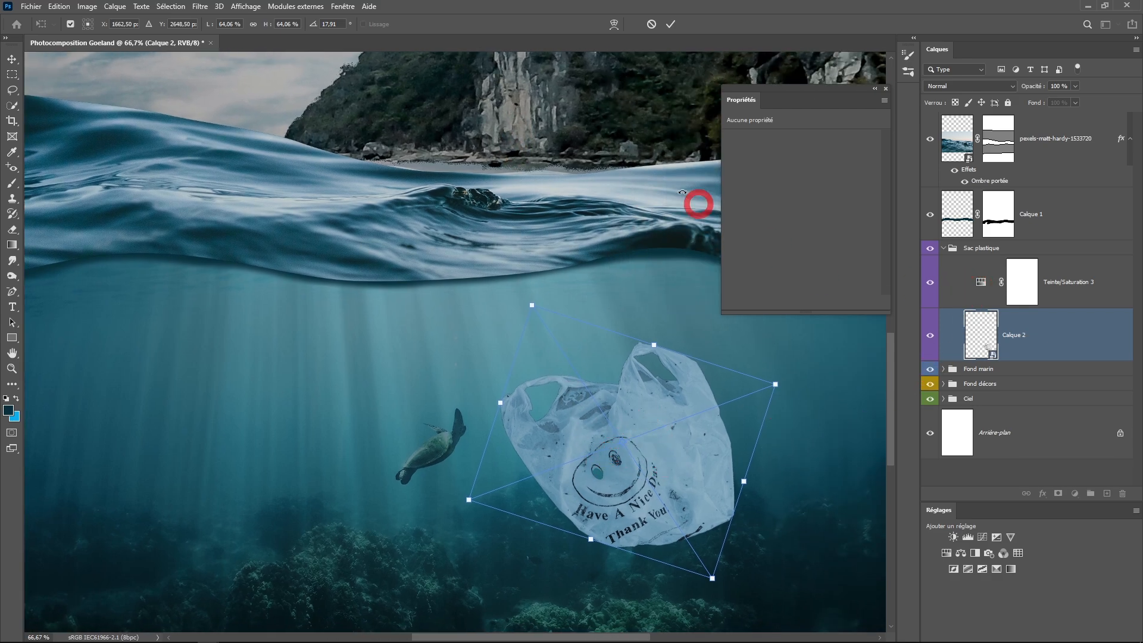
# Step: Apply the plastic bag's transform and set its Teinte/Saturation adjustment to a hue of +195 and a lightness of -38
pyautogui.click(670, 24)
pyautogui.click(977, 280)
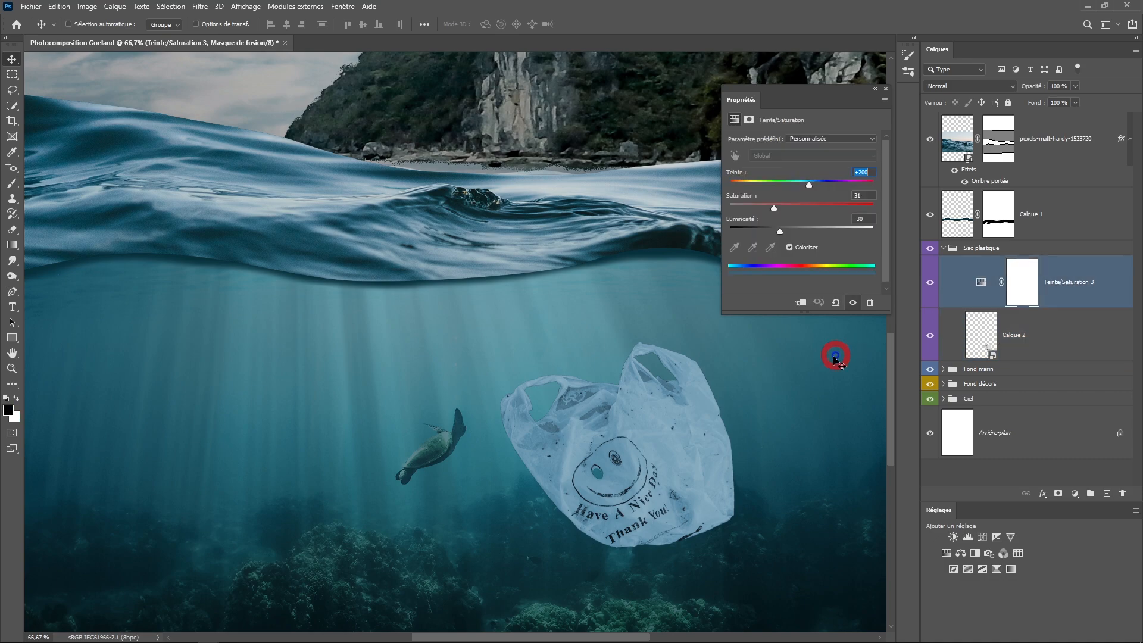
pyautogui.click(977, 295)
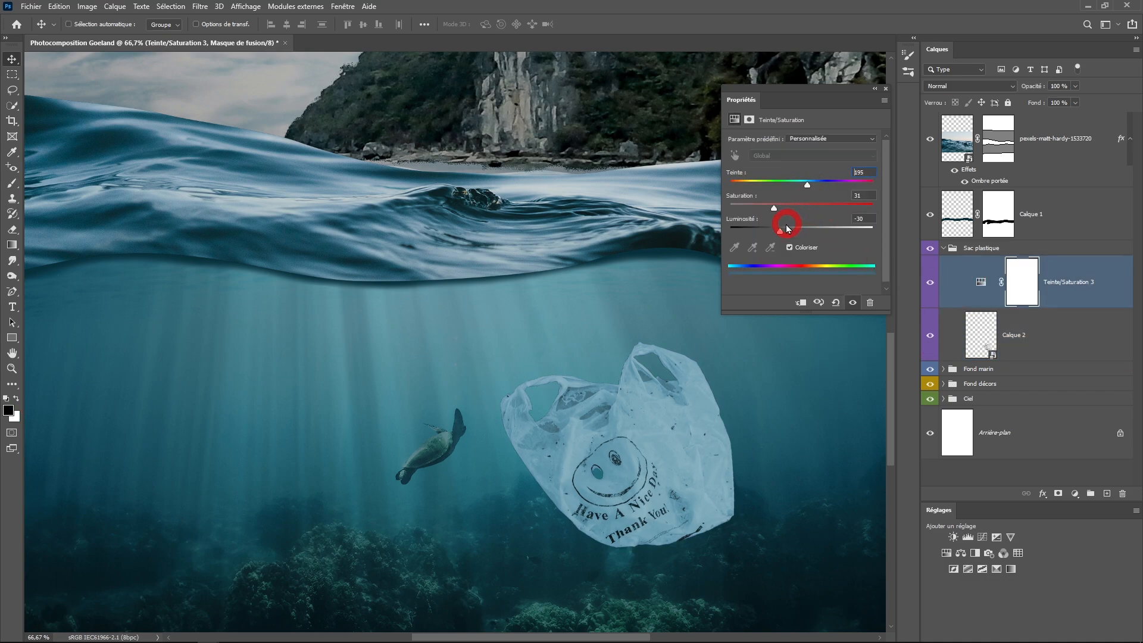
pyautogui.moveTo(786, 226); pyautogui.dragTo(780, 227)
pyautogui.hotkey('ctrl', '-')
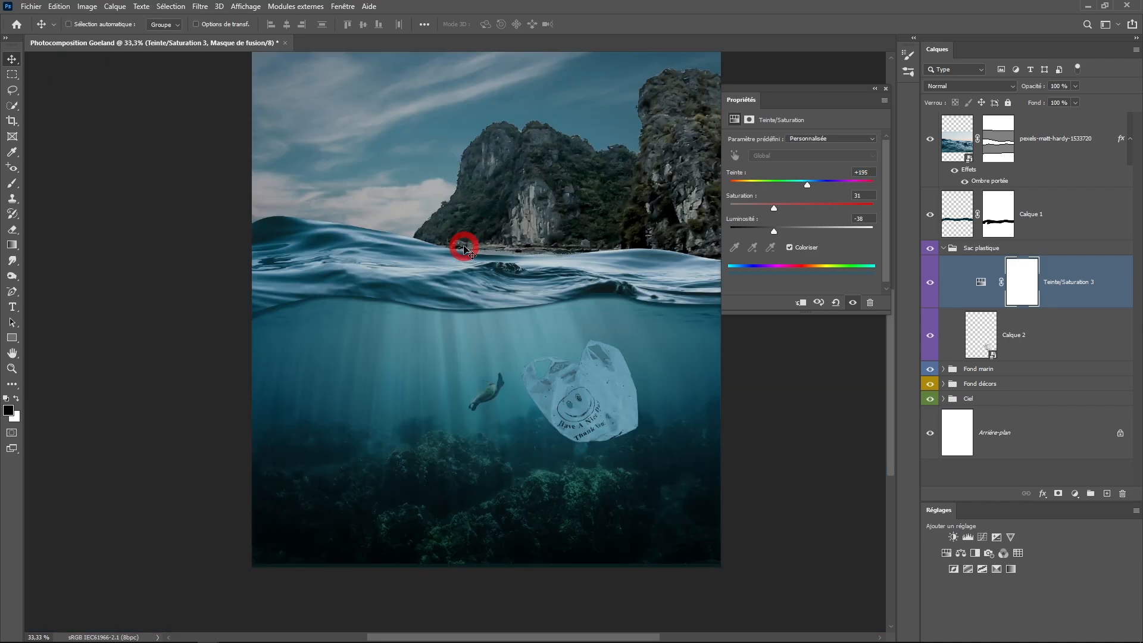
# Step: Open the Unsplash photo of the blue plastic bottle lying on seaweed as a separate document
pyautogui.click(37, 6)
pyautogui.click(36, 25)
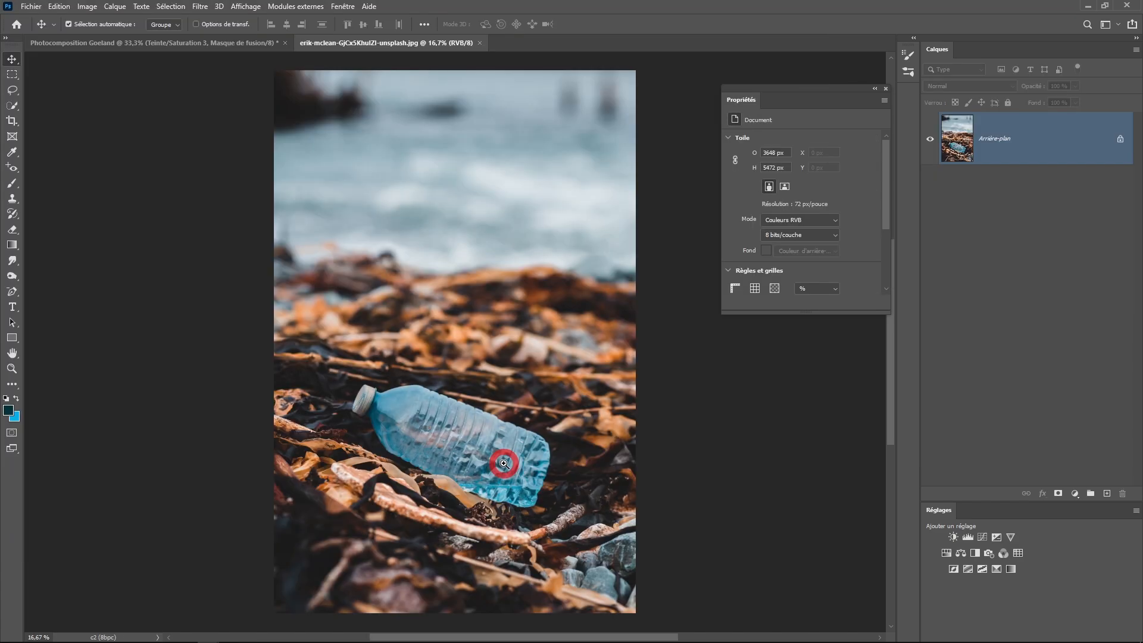
pyautogui.keyDown('ctrl'); pyautogui.click(503, 463); pyautogui.keyUp('ctrl')
pyautogui.keyDown('ctrl'); pyautogui.click(503, 463); pyautogui.keyUp('ctrl')
pyautogui.moveTo(503, 463); pyautogui.dragTo(510, 375)
pyautogui.keyDown('ctrl'); pyautogui.click(510, 375); pyautogui.keyUp('ctrl')
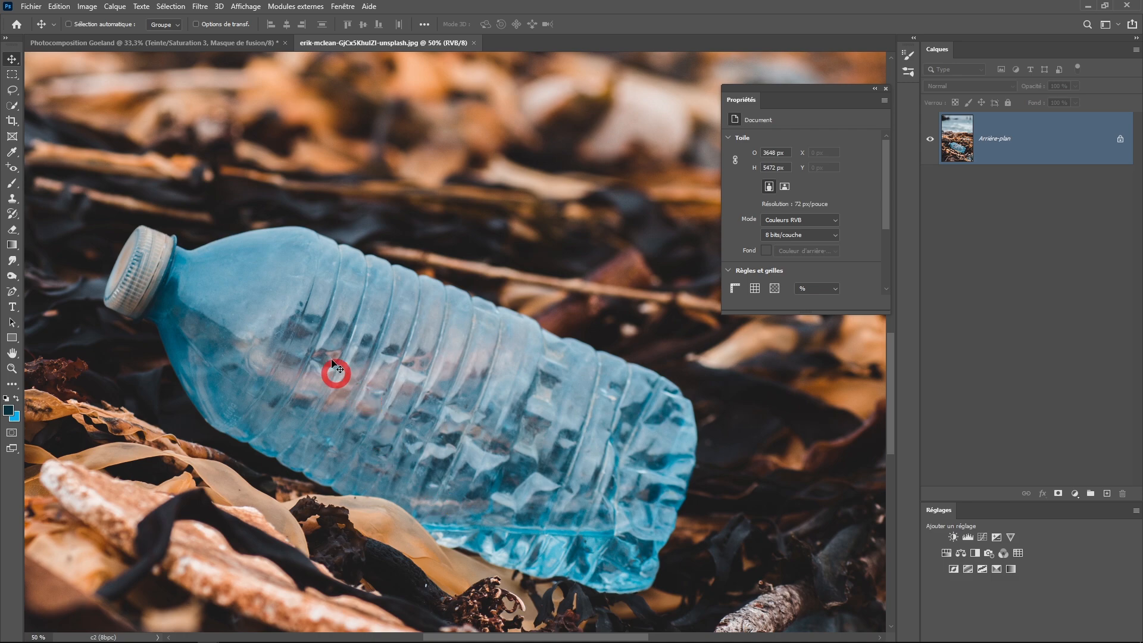
# Step: Select the whole plastic bottle, including its cap, with the Object Selection tool in Lasso mode
pyautogui.click(12, 105)
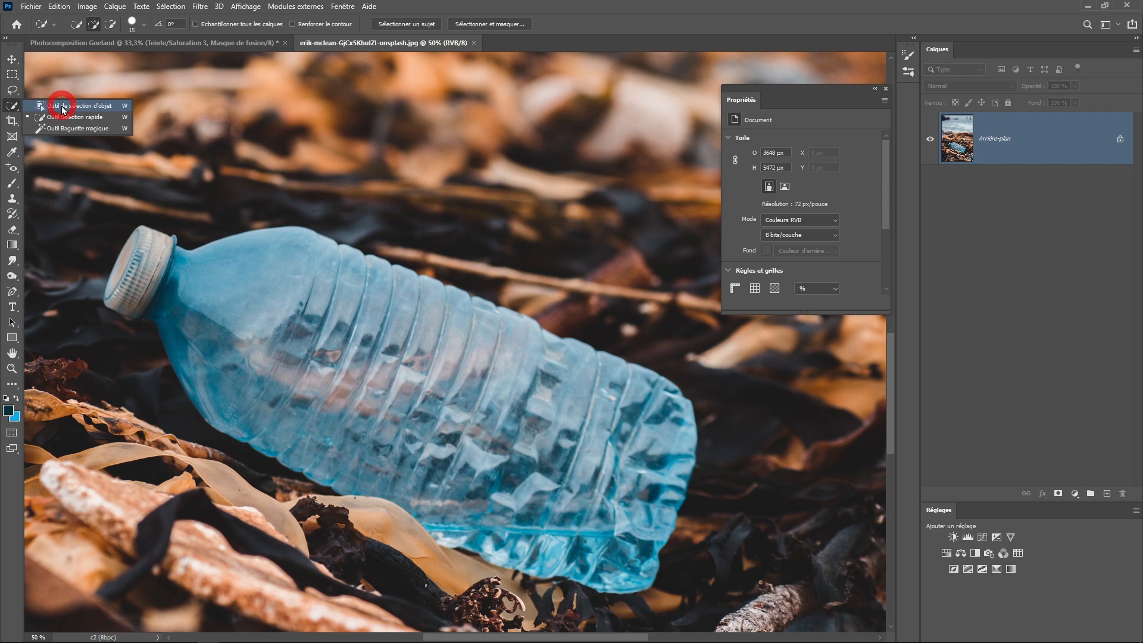
pyautogui.click(63, 107)
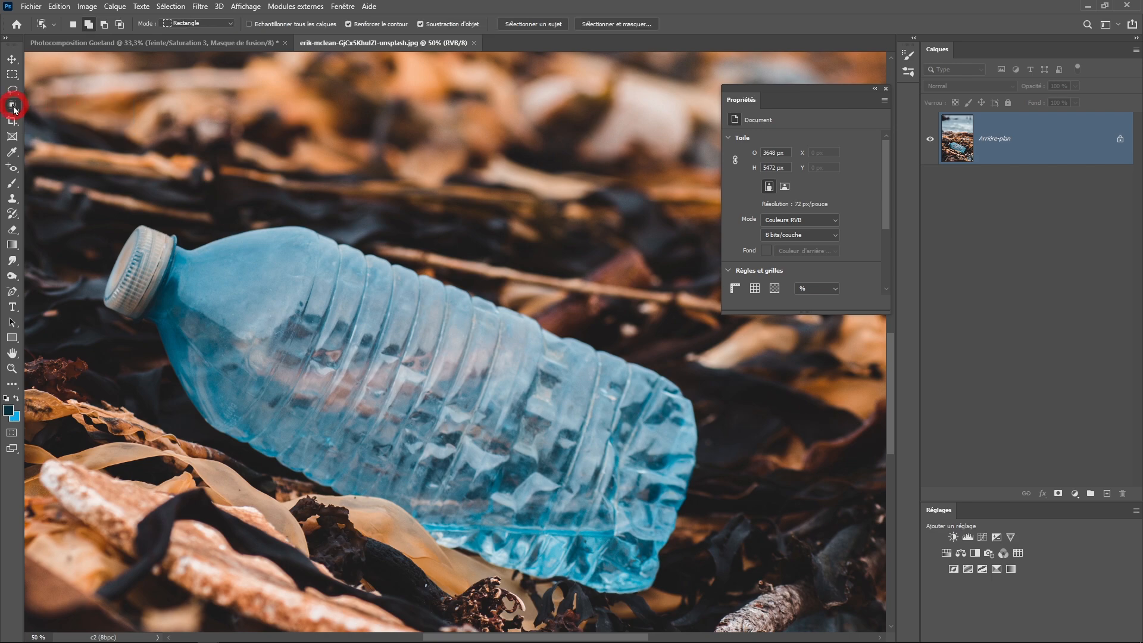
pyautogui.click(180, 24)
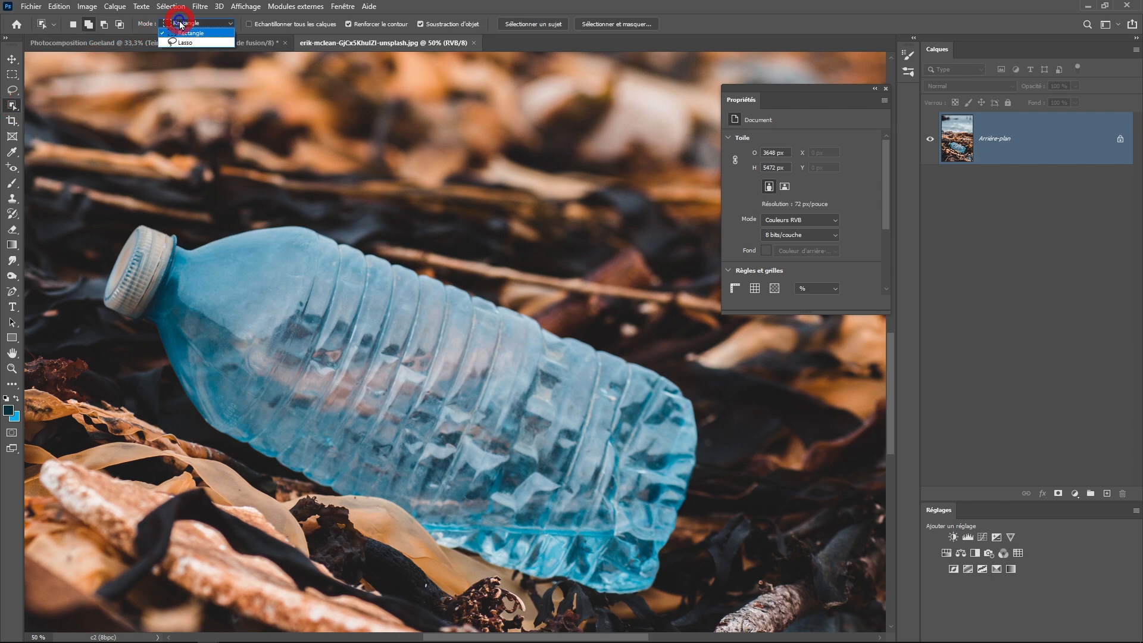
pyautogui.click(179, 44)
pyautogui.moveTo(154, 200)
pyautogui.mouseDown()
pyautogui.moveTo(626, 327)
pyautogui.moveTo(690, 366)
pyautogui.moveTo(714, 412)
pyautogui.moveTo(689, 550)
pyautogui.moveTo(356, 512)
pyautogui.moveTo(215, 439)
pyautogui.moveTo(92, 305)
pyautogui.moveTo(122, 227)
pyautogui.mouseUp()
pyautogui.moveTo(168, 197); pyautogui.dragTo(169, 195)
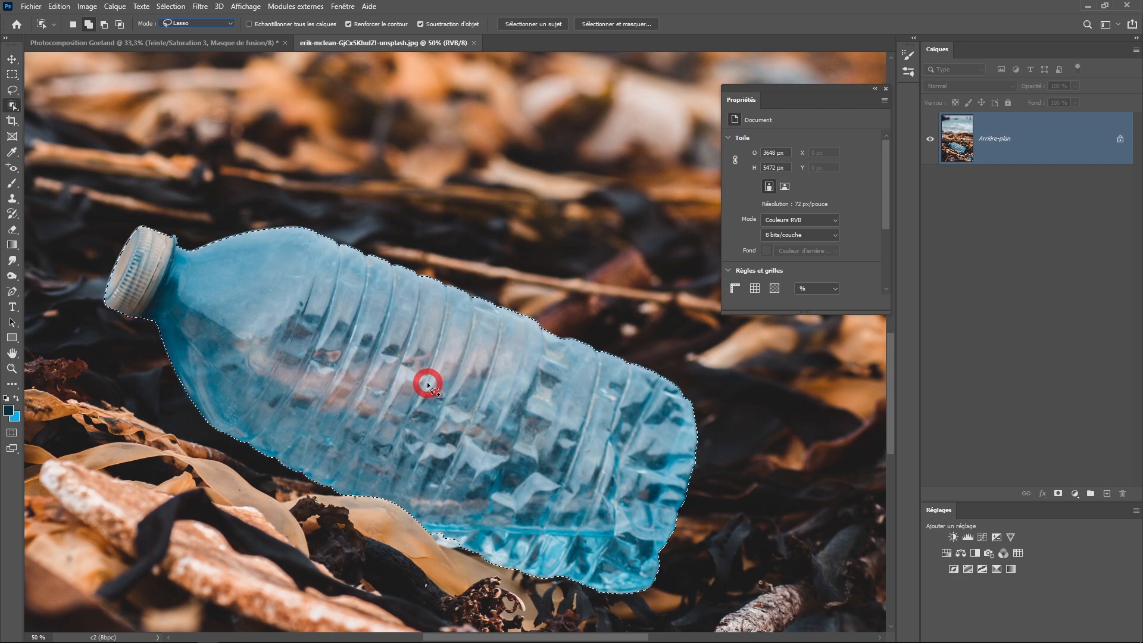
# Step: Copy the selected bottle into the Photocomposition Goeland document, above the pexels-matt-hardy-1533720 layer
pyautogui.click(212, 43)
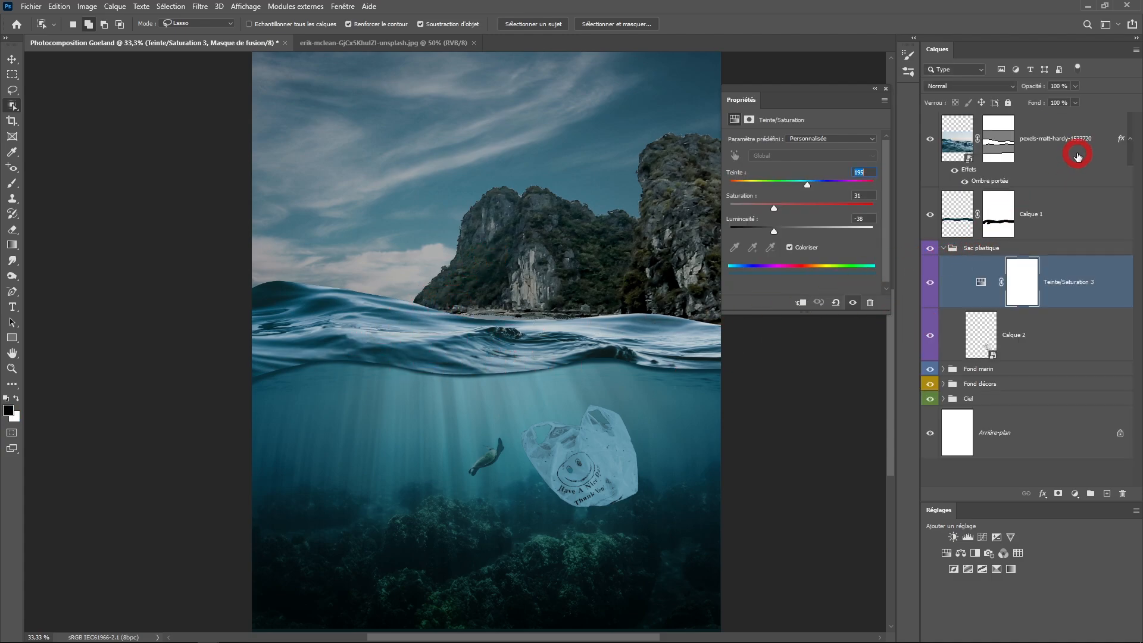
pyautogui.click(1059, 154)
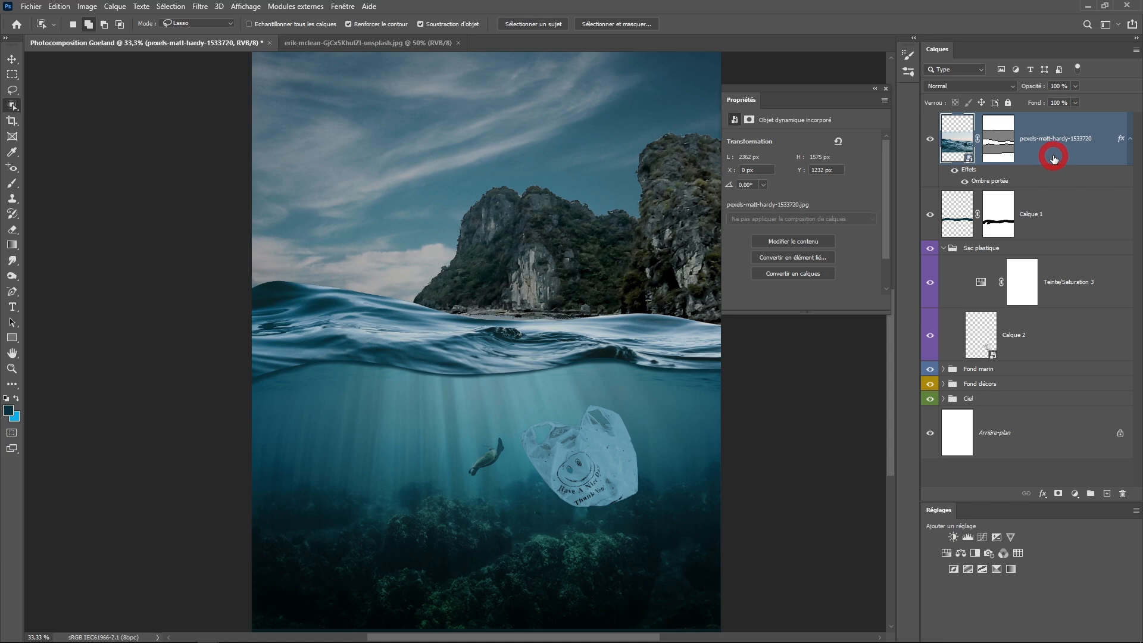
pyautogui.hotkey('ctrl', 'v')
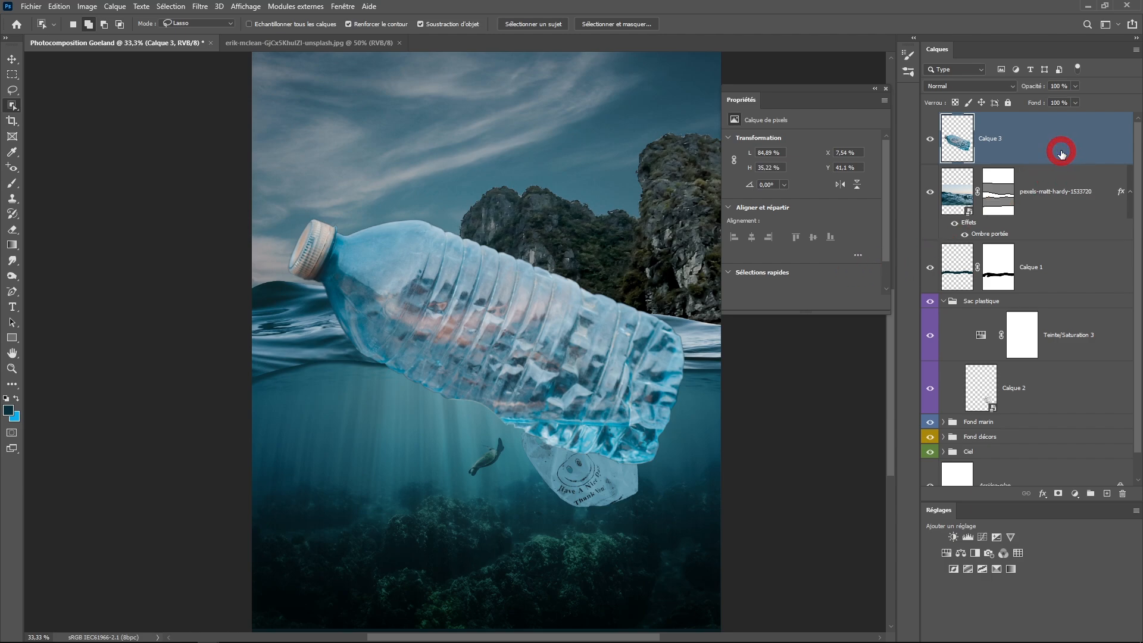
# Step: Group the pasted bottle layer and name the group Bouteille
pyautogui.hotkey('ctrl', 'g')
pyautogui.doubleClick(975, 120)
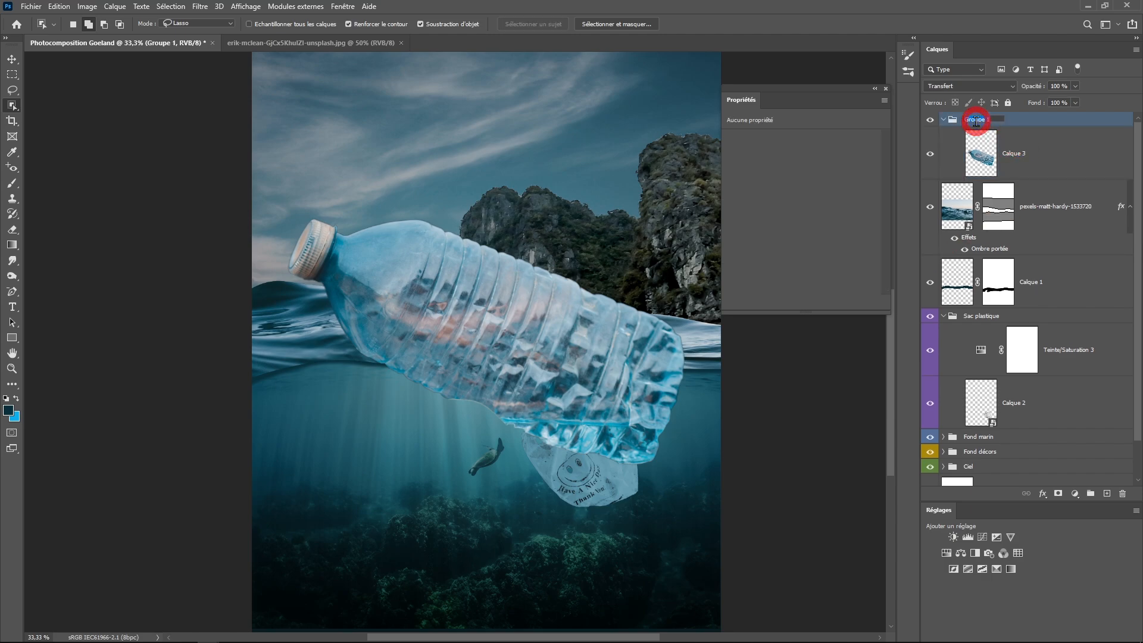
pyautogui.write('Bouteille')
pyautogui.click(547, 275)
# Step: Convert the bottle layer inside the Bouteille group to a smart object
pyautogui.rightClick(1048, 156)
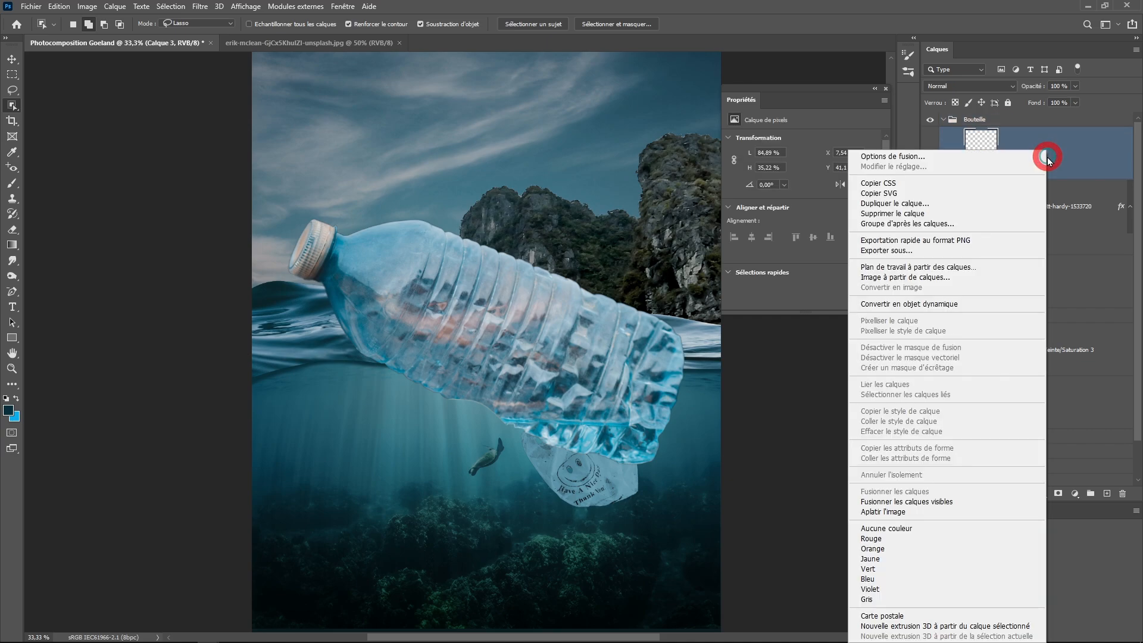
pyautogui.rightClick(1068, 169)
pyautogui.rightClick(1066, 162)
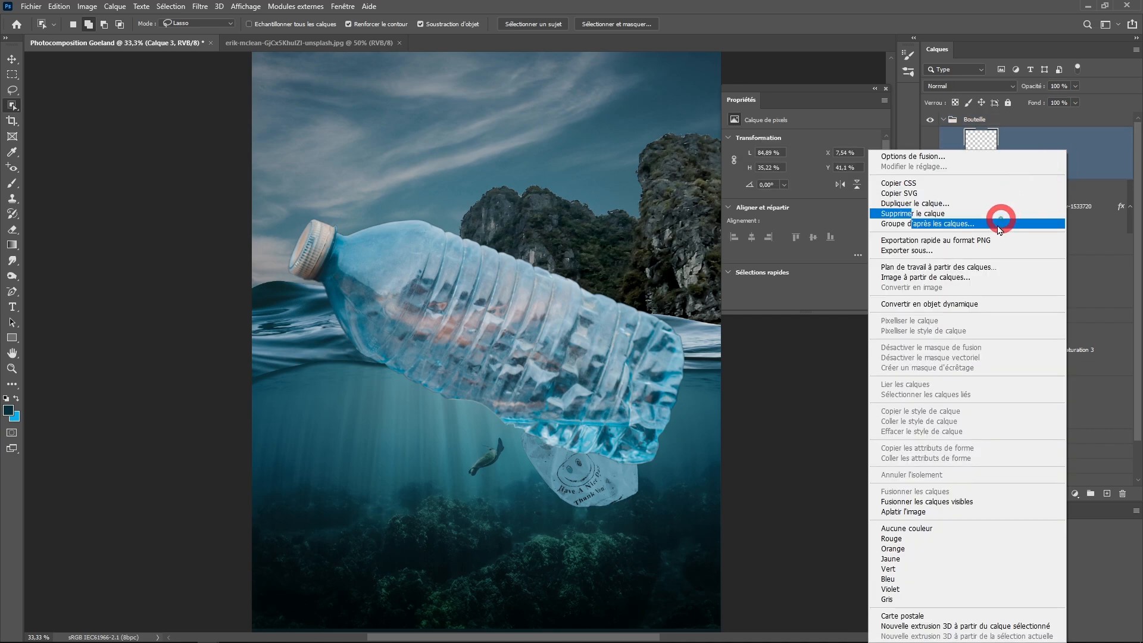
pyautogui.click(972, 305)
# Step: Rotate the bottle upright by about 64.5°, scale it to about 69 %, and place it half submerged beside the turtle
pyautogui.hotkey('ctrl', 't')
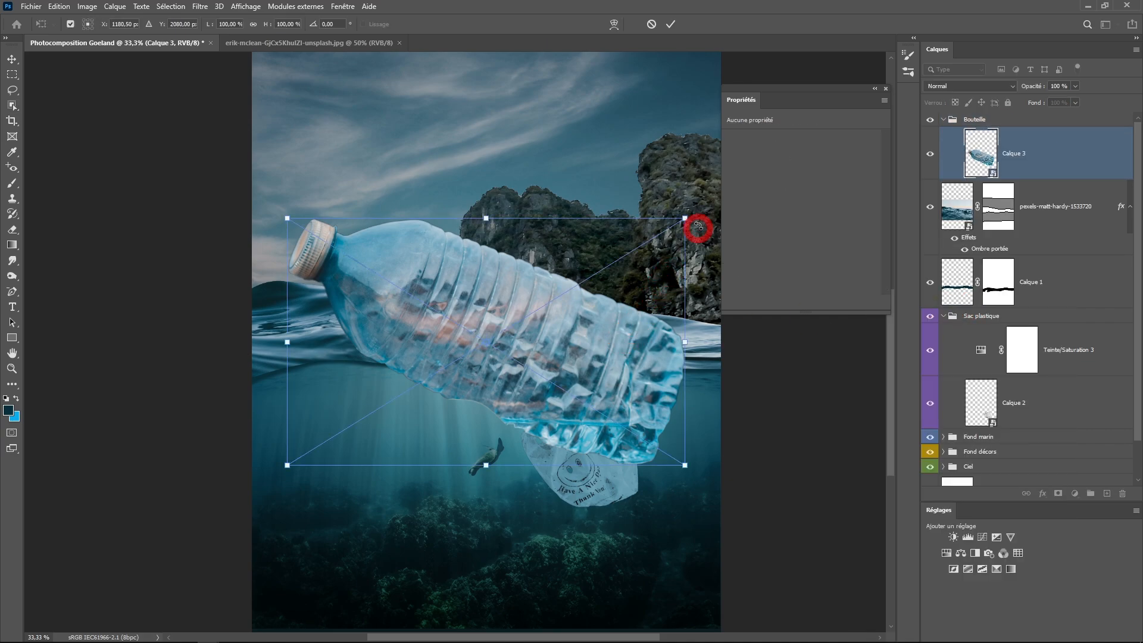
pyautogui.moveTo(700, 211); pyautogui.dragTo(597, 409)
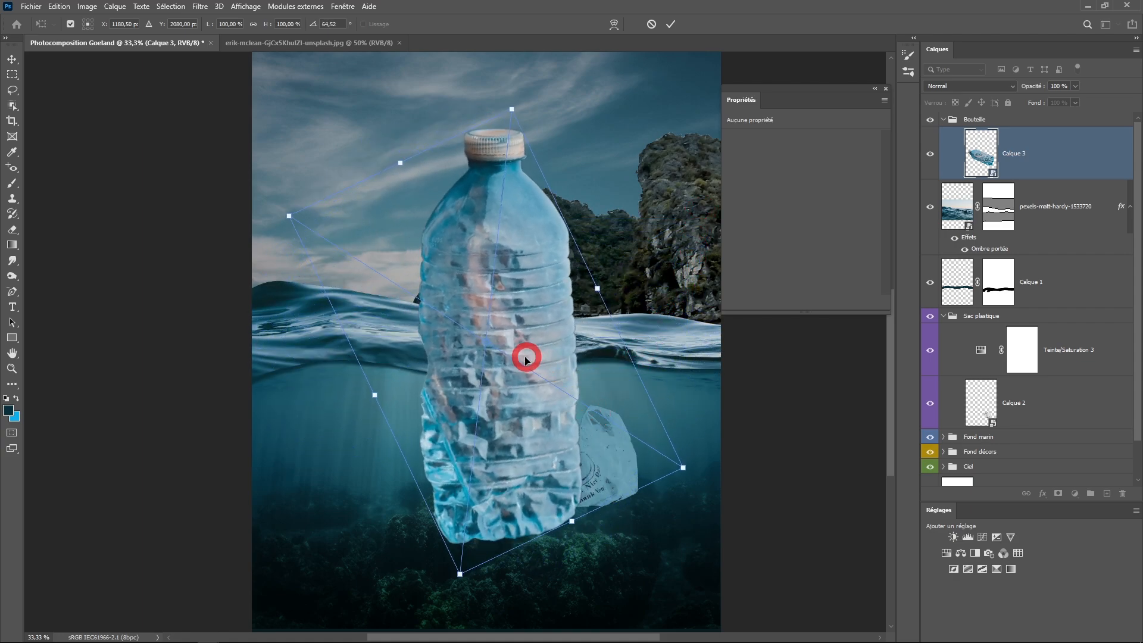
pyautogui.moveTo(525, 352); pyautogui.dragTo(459, 388)
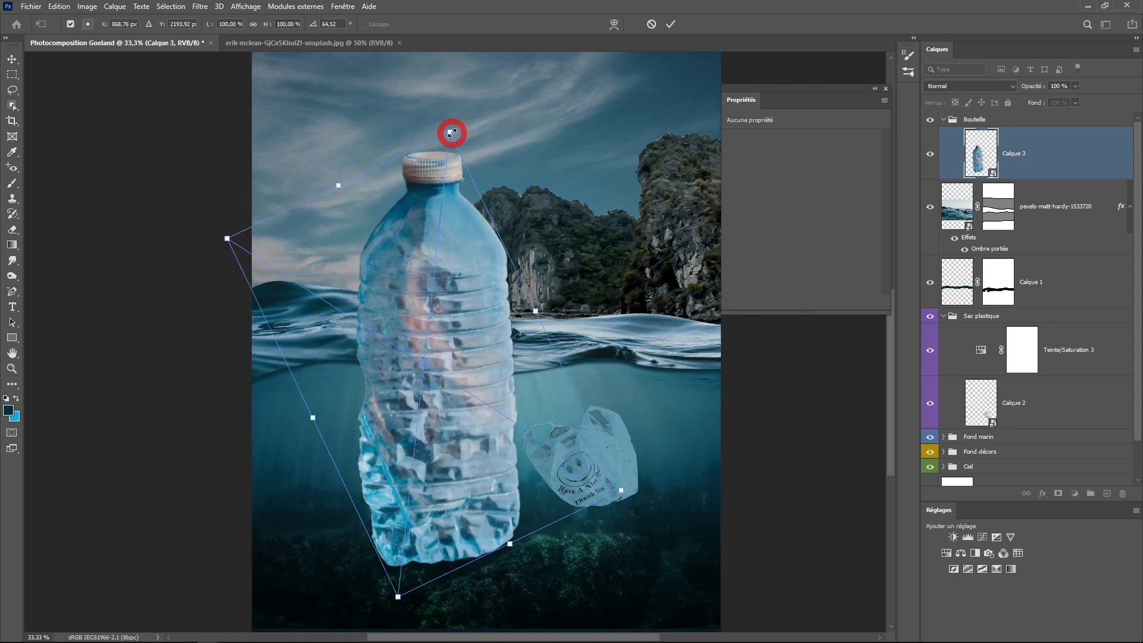
pyautogui.moveTo(449, 132); pyautogui.dragTo(435, 254)
pyautogui.moveTo(453, 382); pyautogui.dragTo(454, 355)
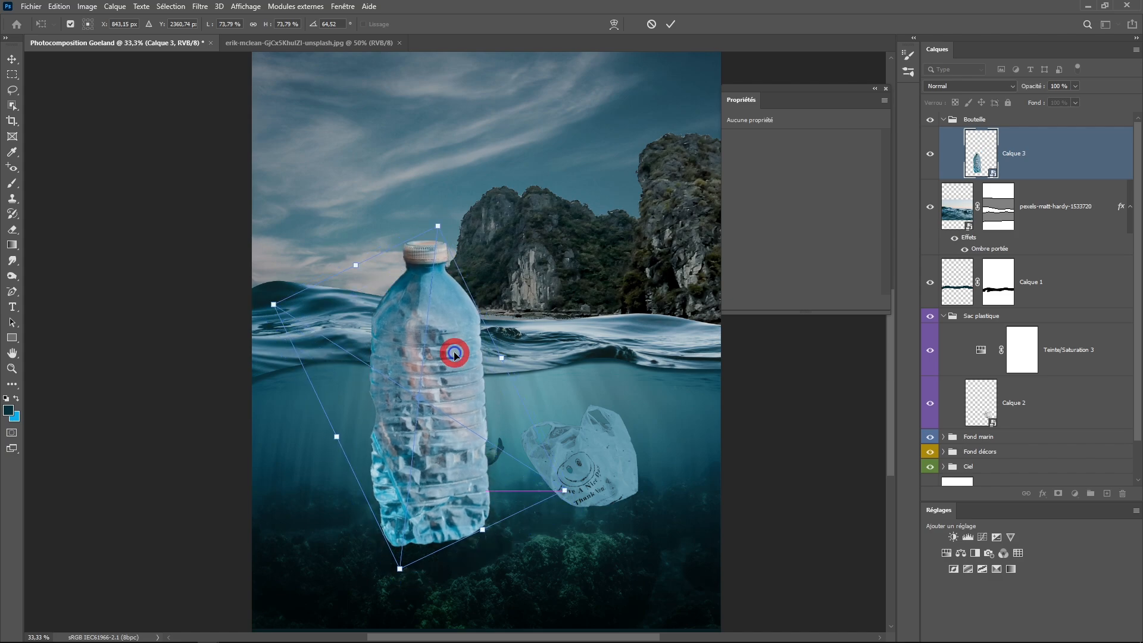
pyautogui.scroll(-1, 454, 356)
pyautogui.moveTo(435, 405)
pyautogui.mouseDown()
pyautogui.moveTo(426, 404)
pyautogui.moveTo(490, 462)
pyautogui.moveTo(434, 429)
pyautogui.moveTo(446, 416)
pyautogui.mouseUp()
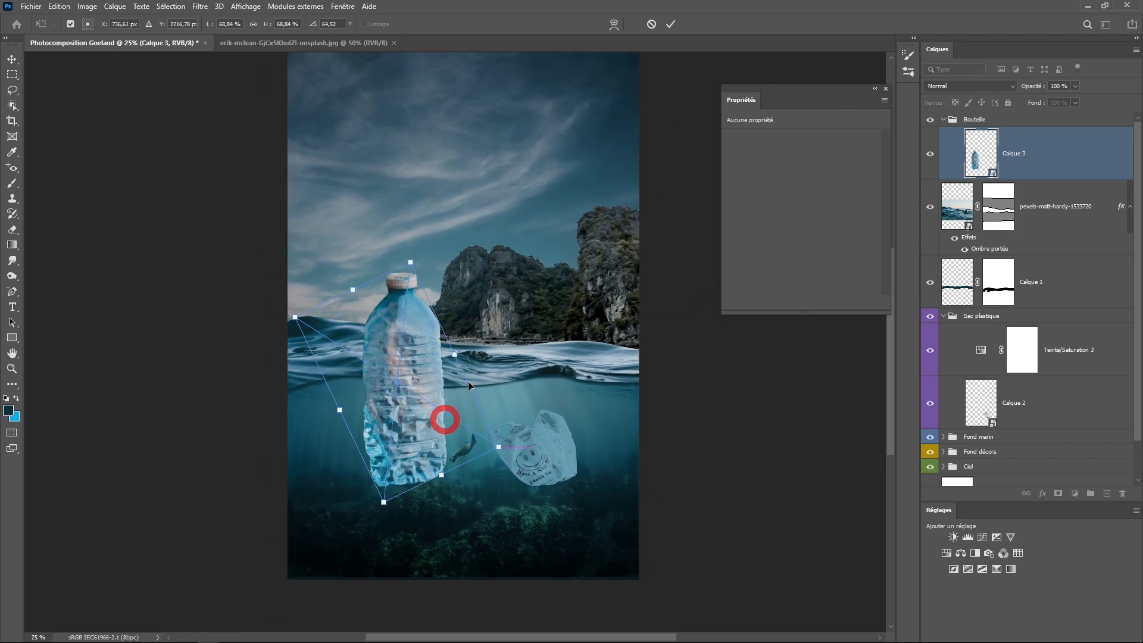
pyautogui.click(671, 24)
# Step: Duplicate the bottle layer within the Bouteille group and hide the copy
pyautogui.click(1036, 161)
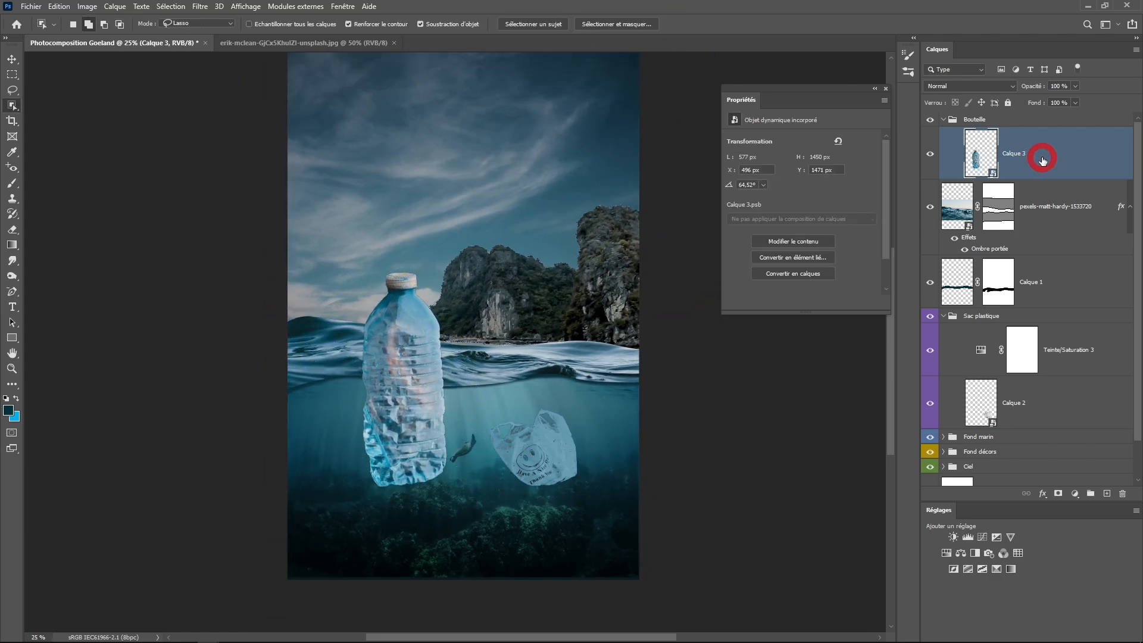
pyautogui.hotkey('ctrl', 'j')
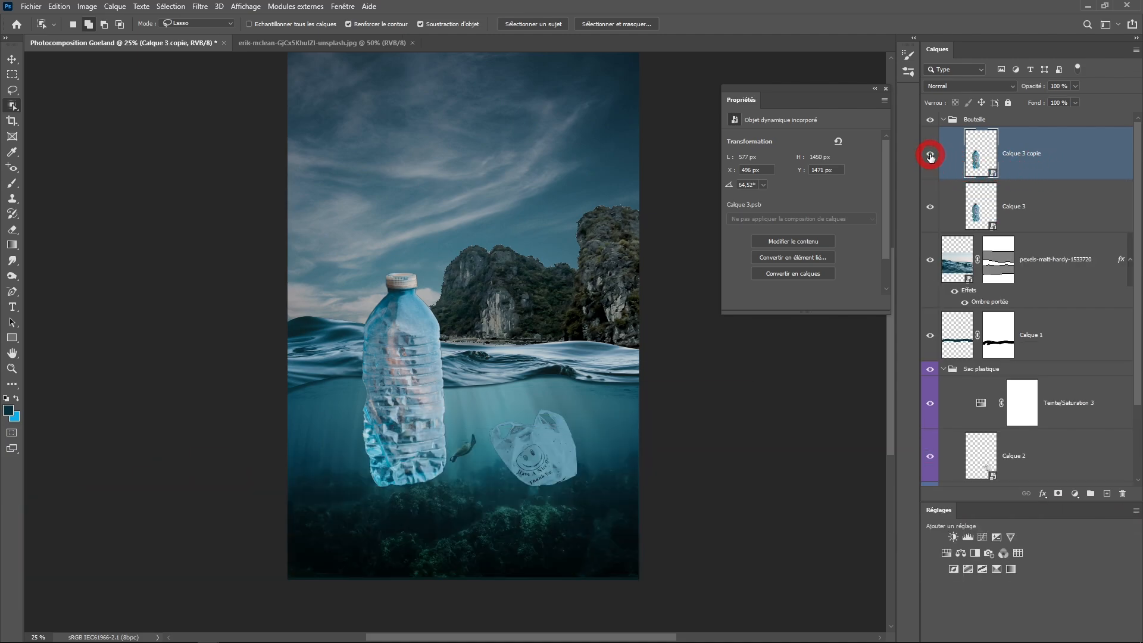
# Step: Set the blend mode of the original bottle layer to Lumière ponctuelle
pyautogui.click(1041, 208)
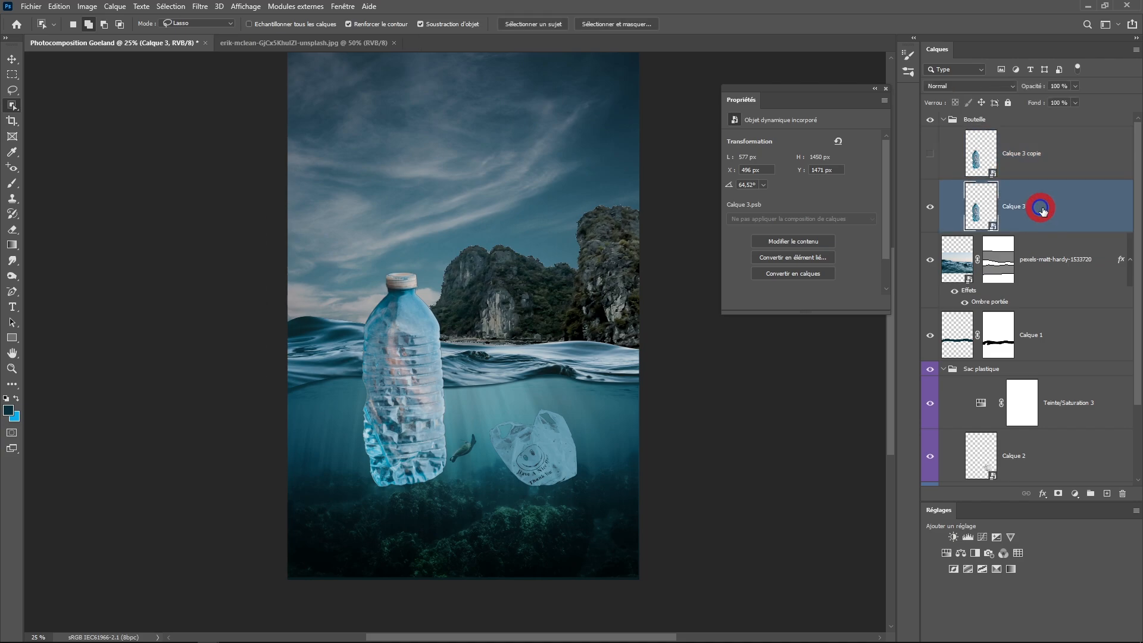
pyautogui.click(965, 87)
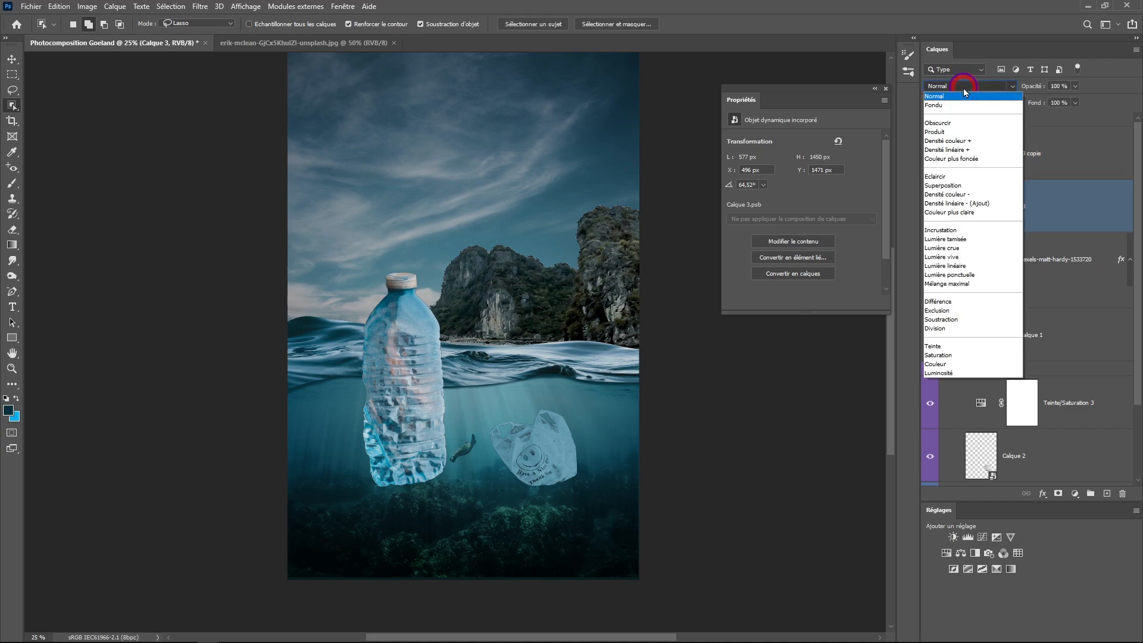
pyautogui.click(969, 275)
pyautogui.keyDown('ctrl'); pyautogui.click(423, 447); pyautogui.keyUp('ctrl')
pyautogui.keyDown('ctrl'); pyautogui.click(434, 445); pyautogui.keyUp('ctrl')
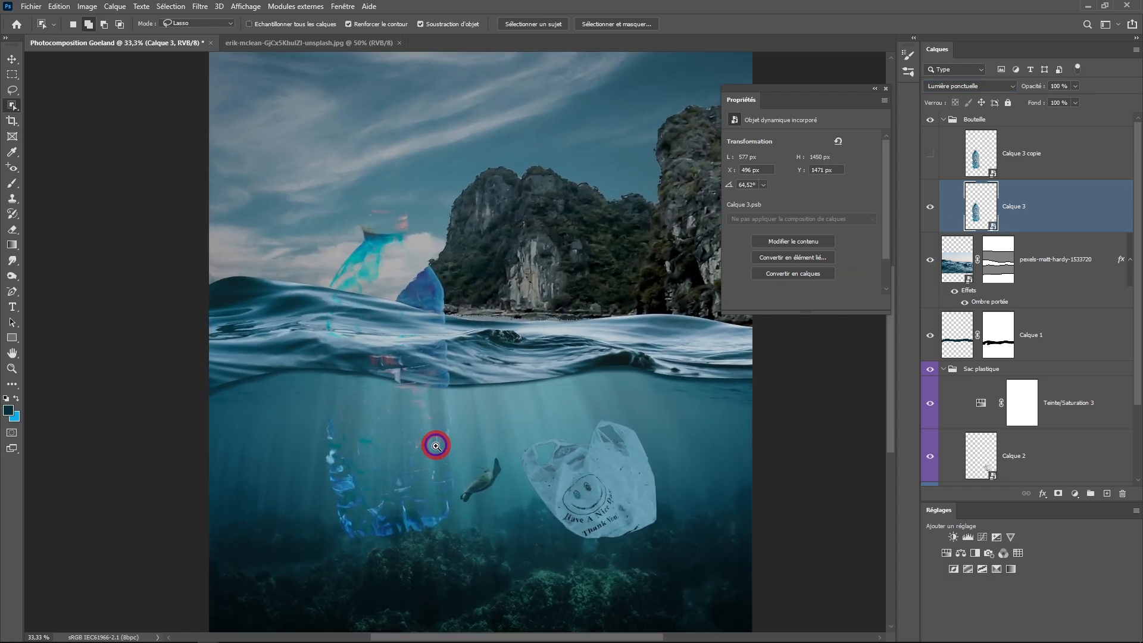
pyautogui.keyDown('ctrl'); pyautogui.click(432, 454); pyautogui.keyUp('ctrl')
pyautogui.moveTo(431, 458); pyautogui.dragTo(462, 372)
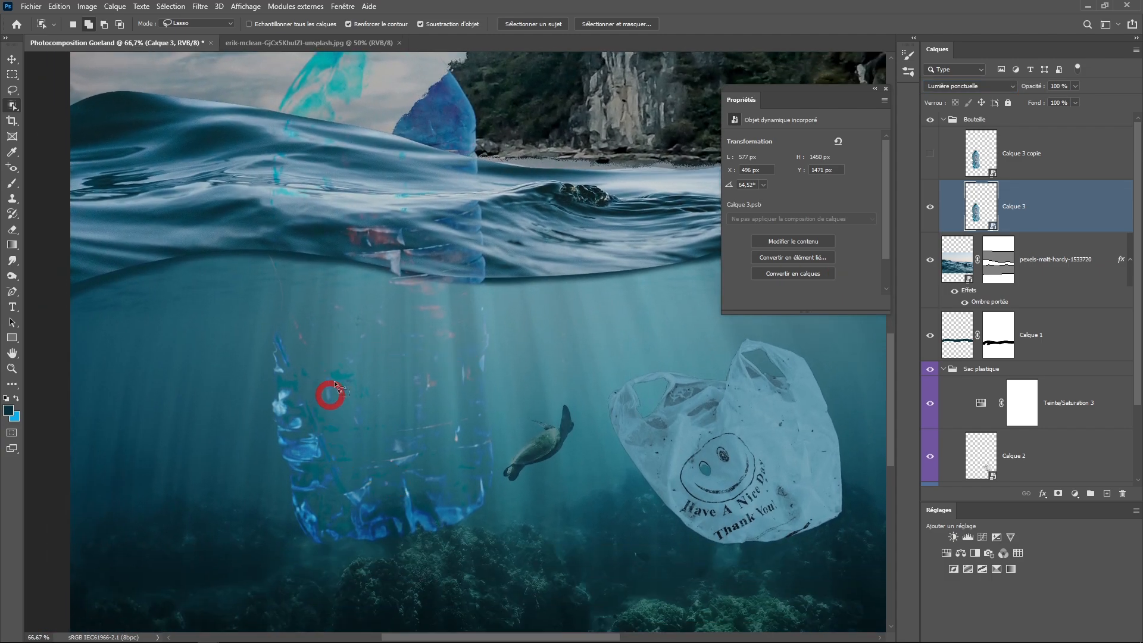
pyautogui.keyDown('alt'); pyautogui.click(450, 387); pyautogui.keyUp('alt')
pyautogui.keyDown('alt'); pyautogui.click(454, 396); pyautogui.keyUp('alt')
pyautogui.moveTo(471, 359); pyautogui.dragTo(459, 365)
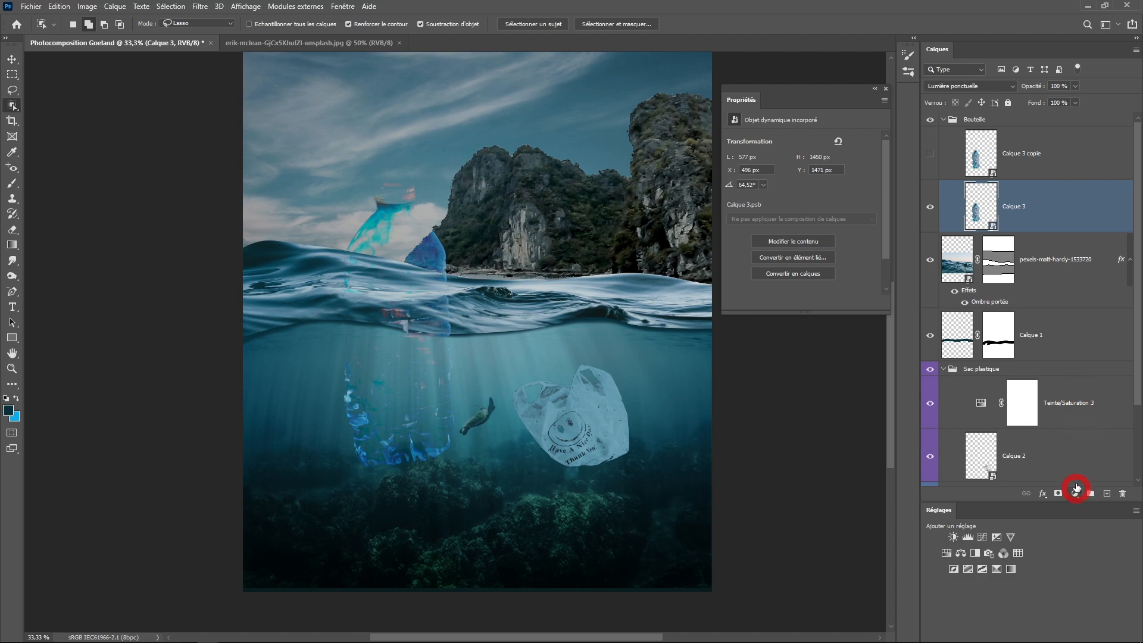
# Step: Compare the blend mode settings of the Bouteille group and the original bottle layer inside it
pyautogui.click(990, 121)
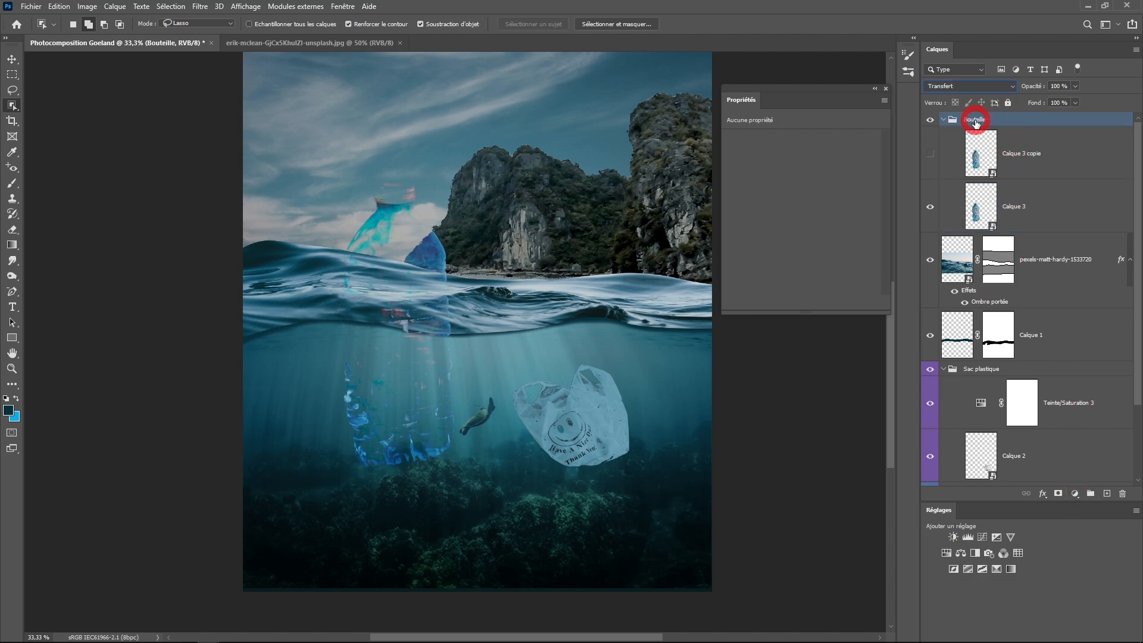
pyautogui.click(1014, 212)
pyautogui.click(1053, 209)
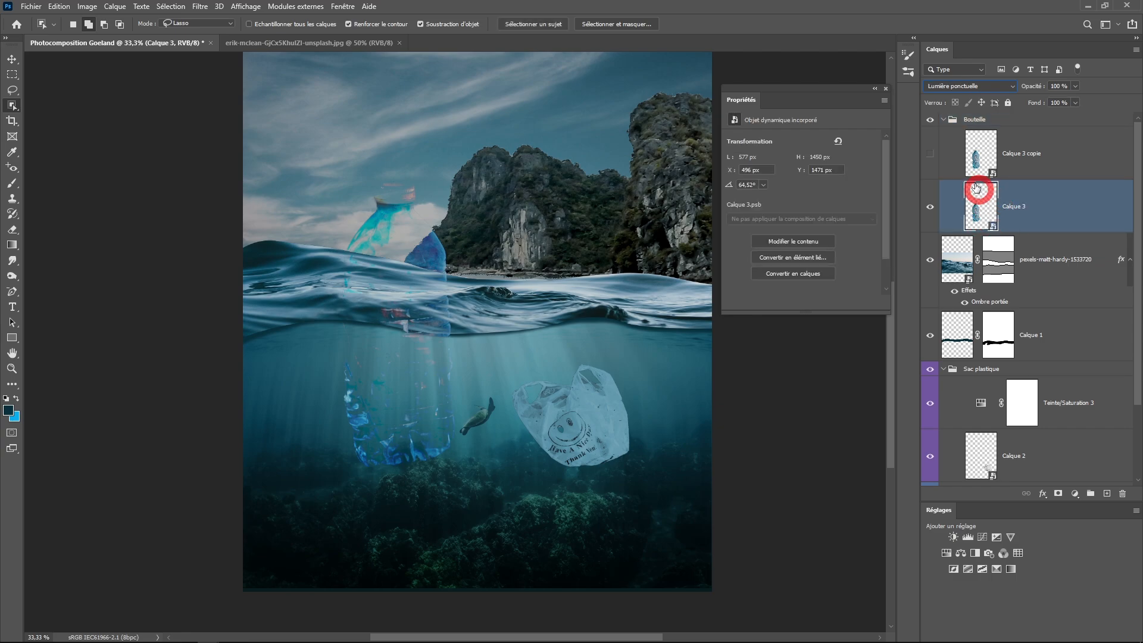
pyautogui.click(977, 120)
pyautogui.click(1000, 215)
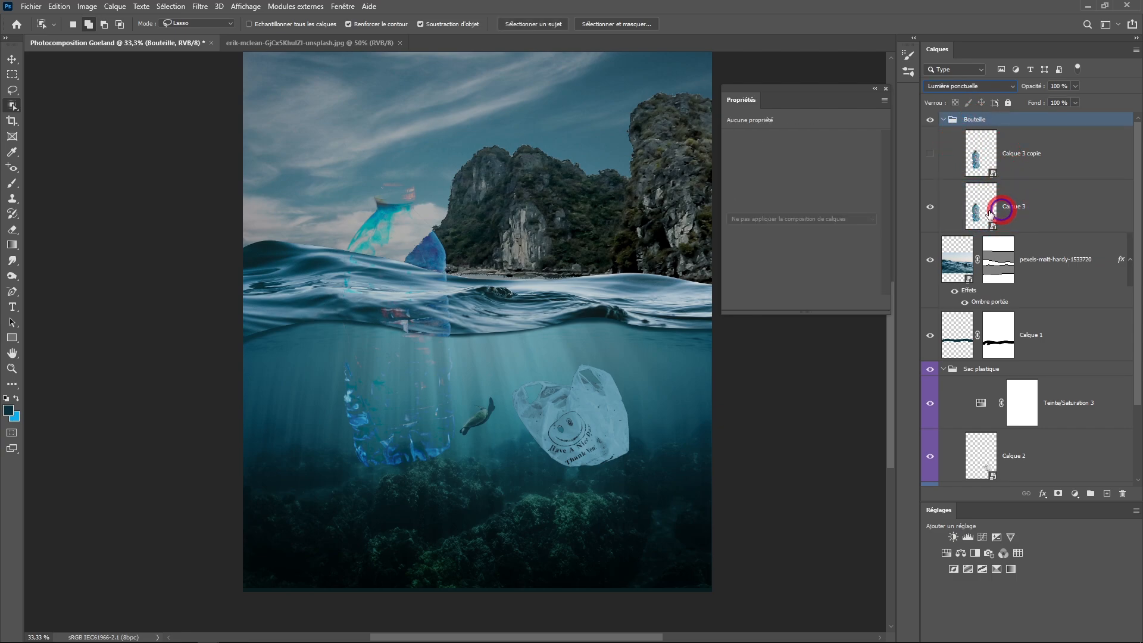
pyautogui.click(978, 120)
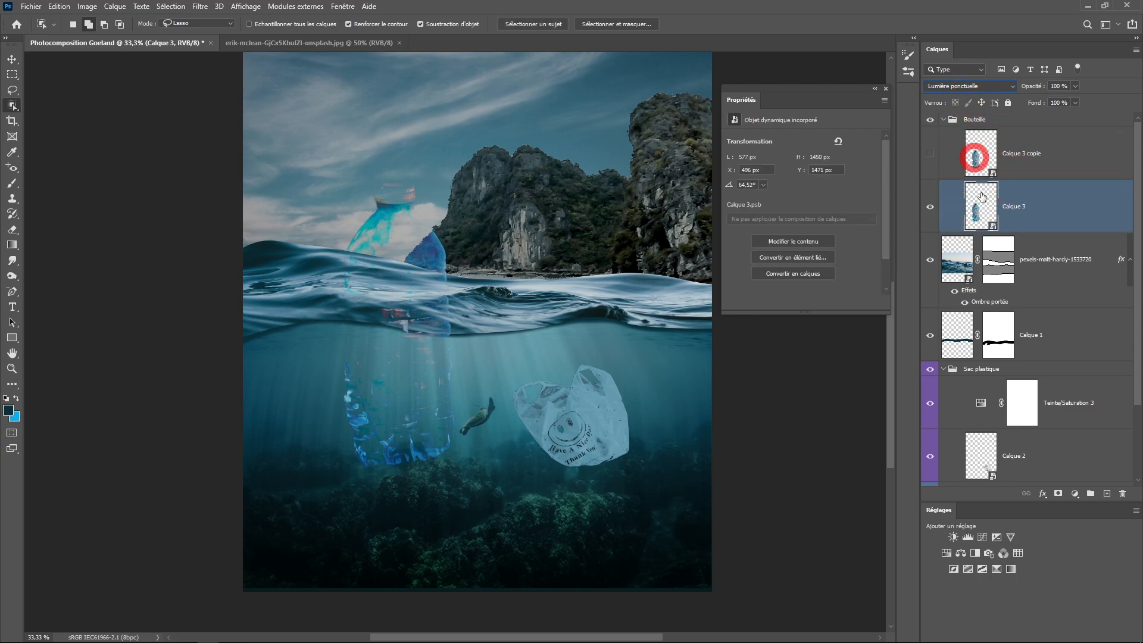
pyautogui.click(991, 216)
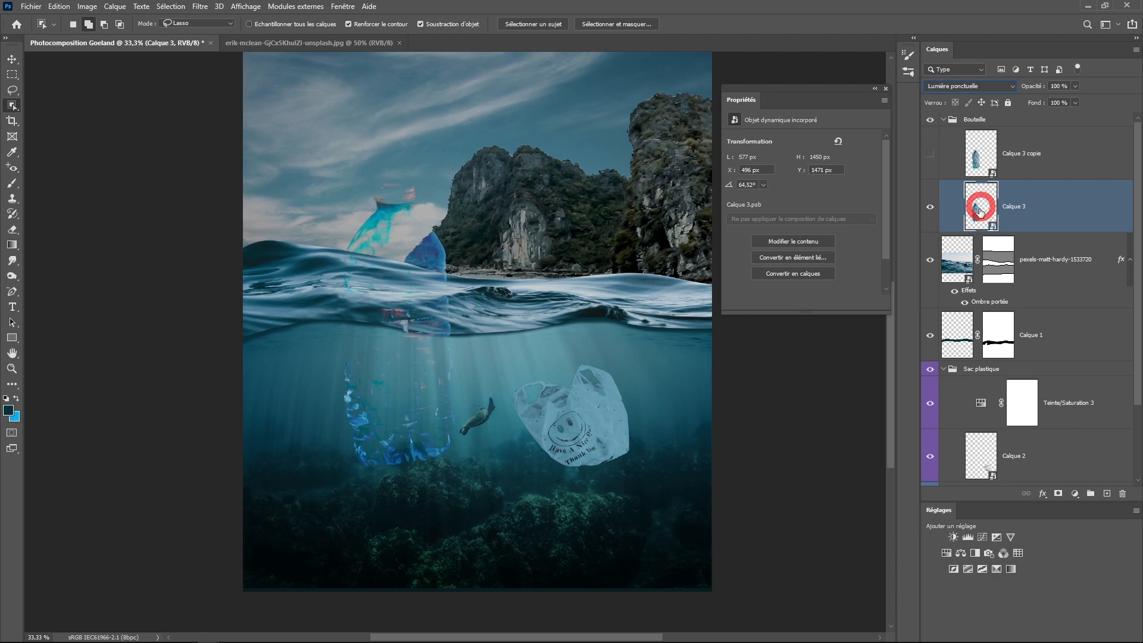
pyautogui.click(968, 89)
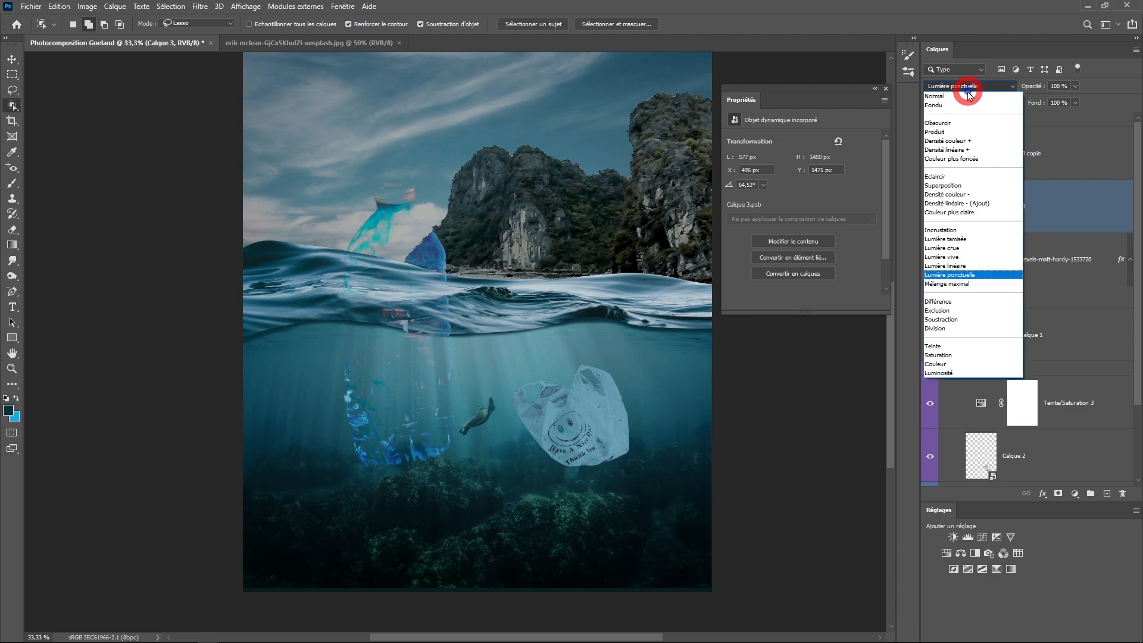
pyautogui.click(968, 88)
pyautogui.click(970, 90)
pyautogui.click(1066, 162)
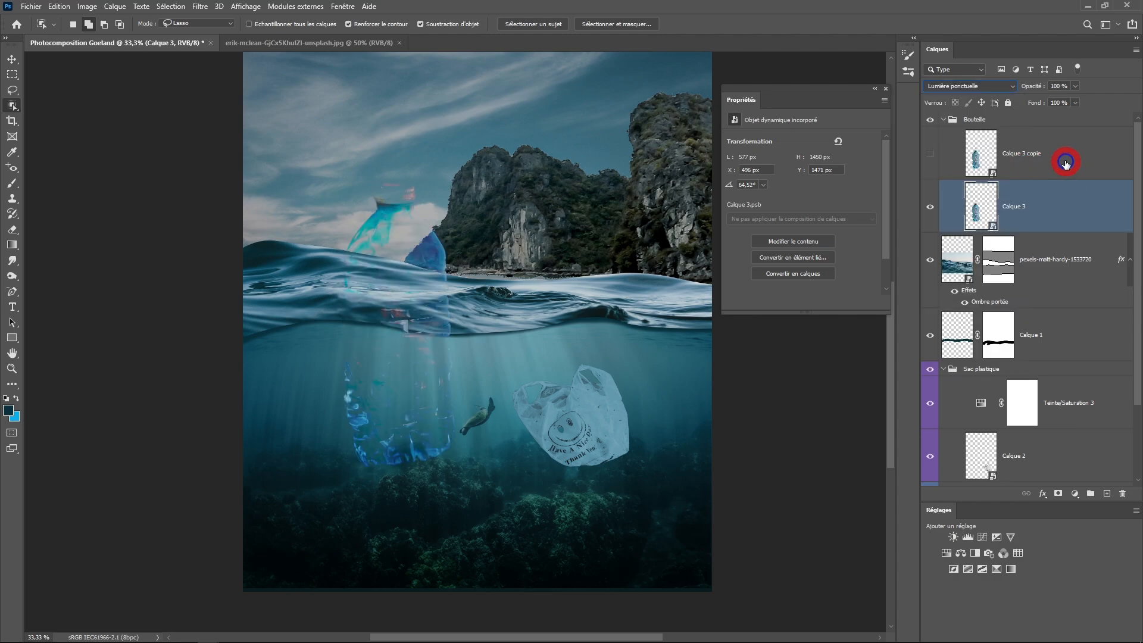
# Step: Try the Normal blend mode on the Bouteille group, and restore the group to Transfert
pyautogui.click(1020, 119)
pyautogui.click(953, 87)
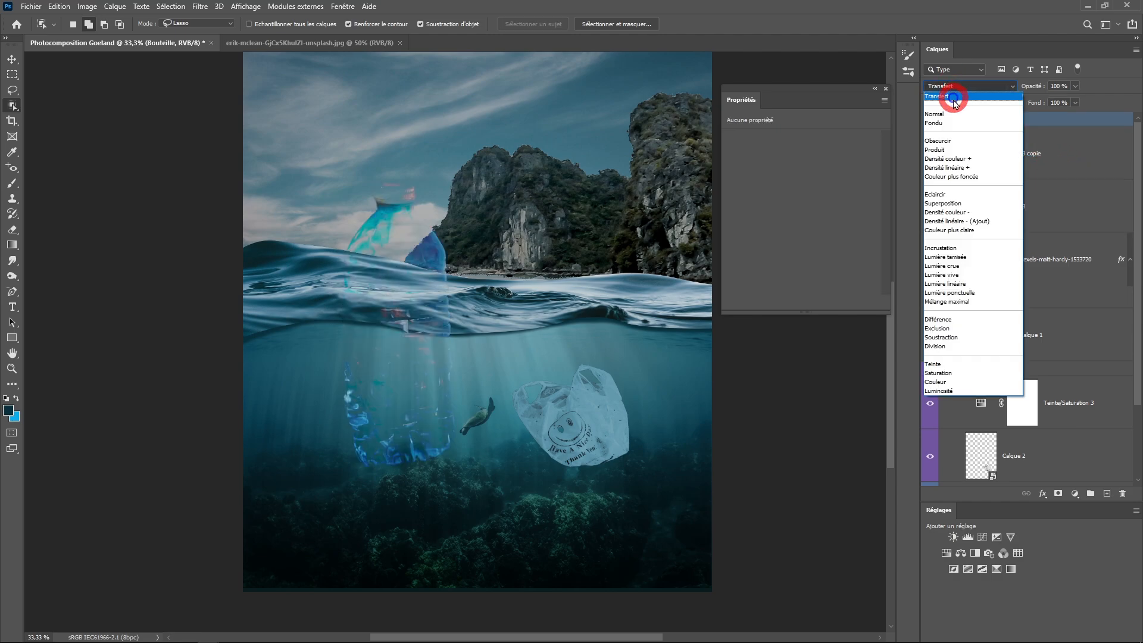
pyautogui.click(944, 113)
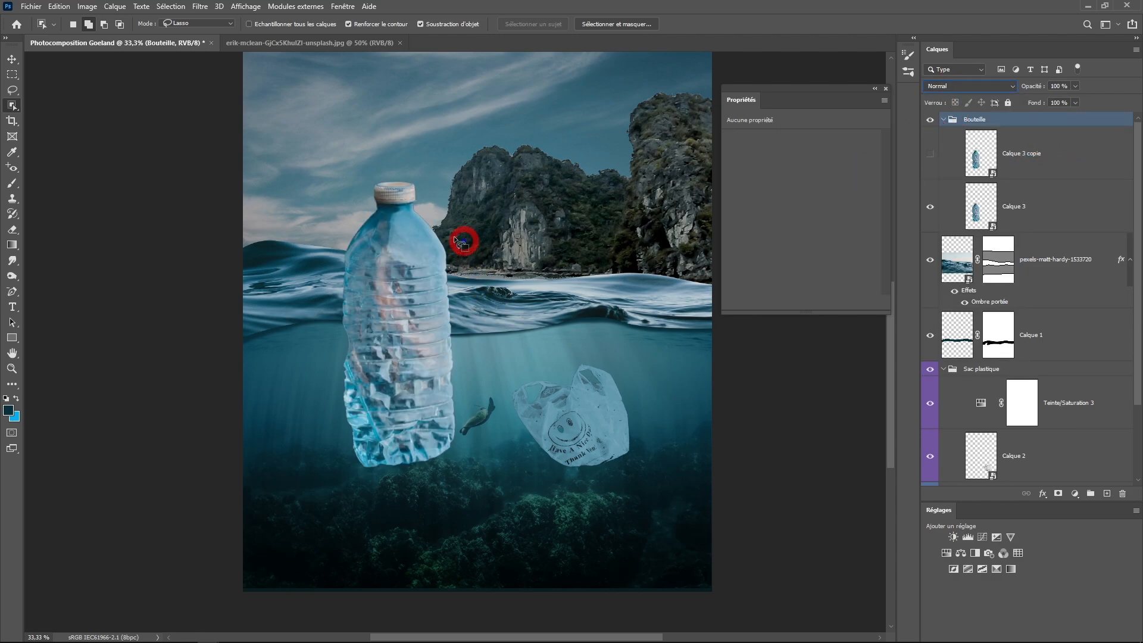
pyautogui.click(1032, 220)
pyautogui.click(995, 211)
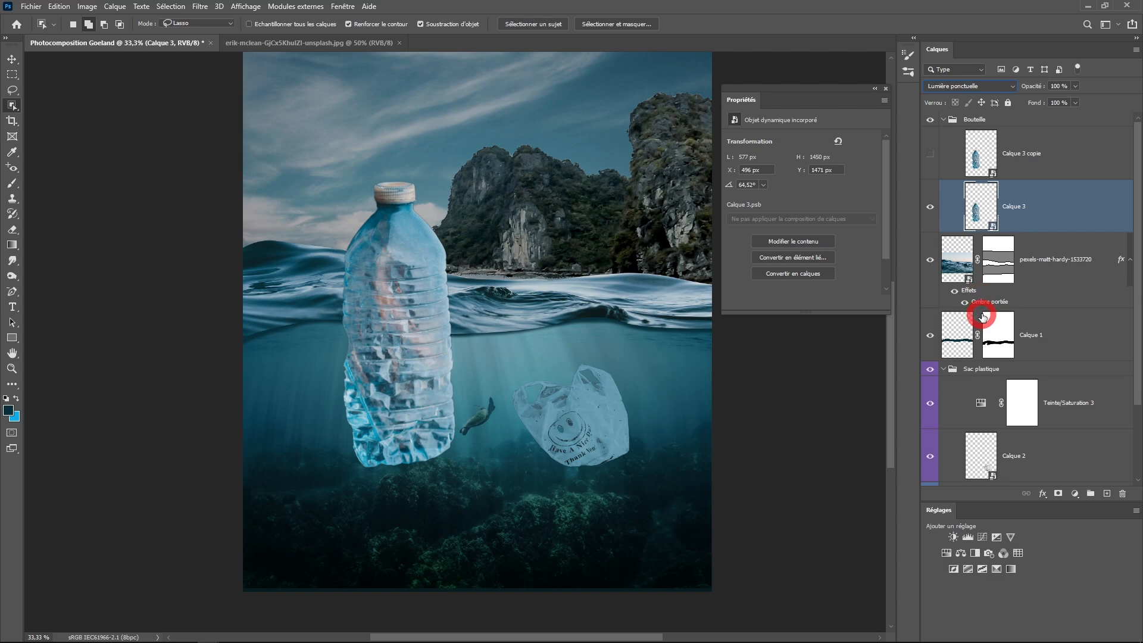
pyautogui.click(961, 87)
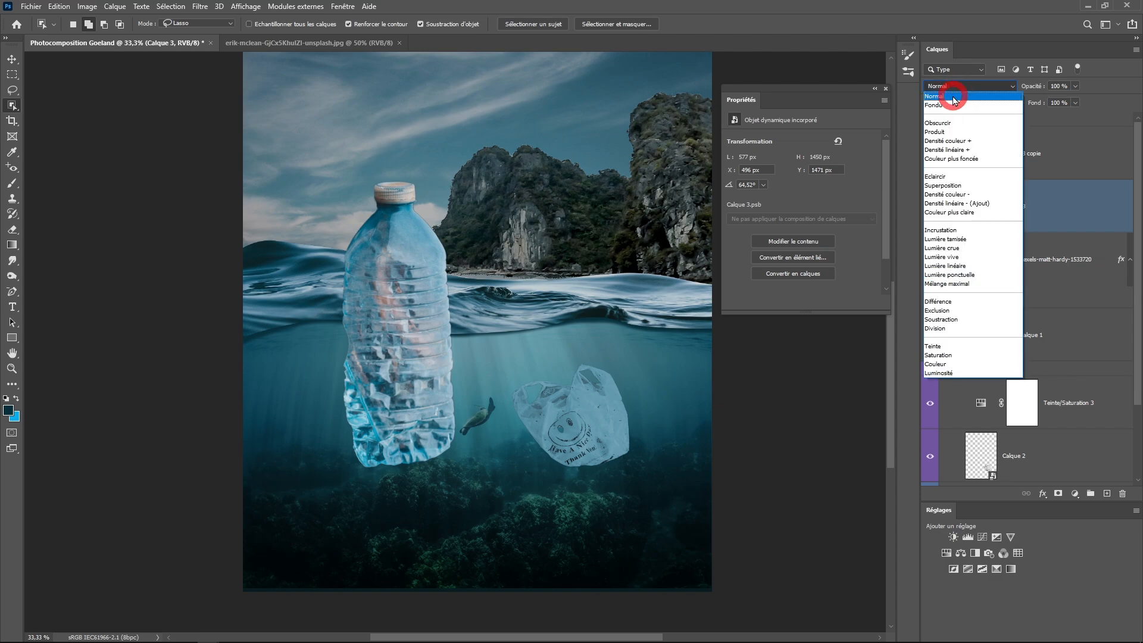
pyautogui.click(1061, 140)
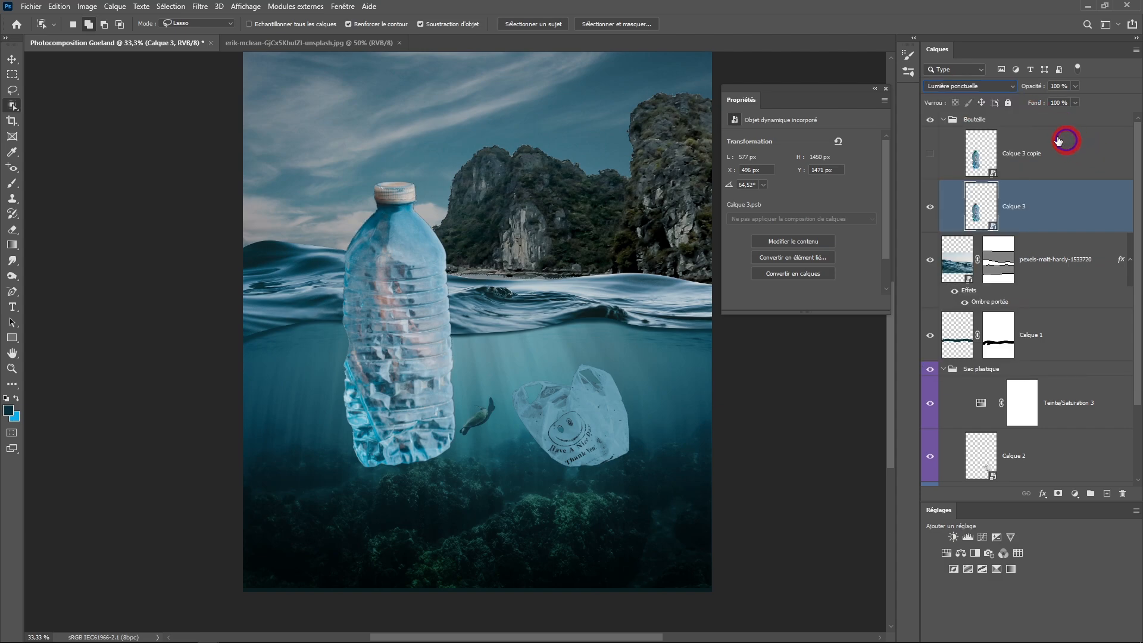
pyautogui.click(1018, 119)
pyautogui.click(961, 86)
pyautogui.click(957, 97)
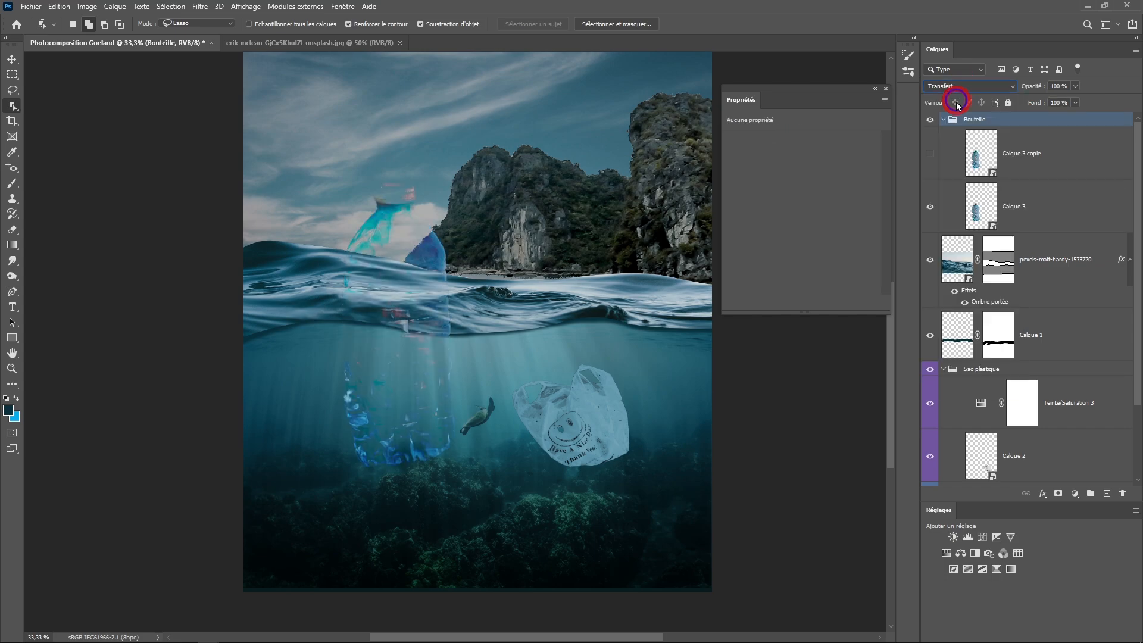
# Step: Add a Courbes adjustment clipped to the original bottle layer and pull its white point inward to brighten the highlights
pyautogui.click(1056, 209)
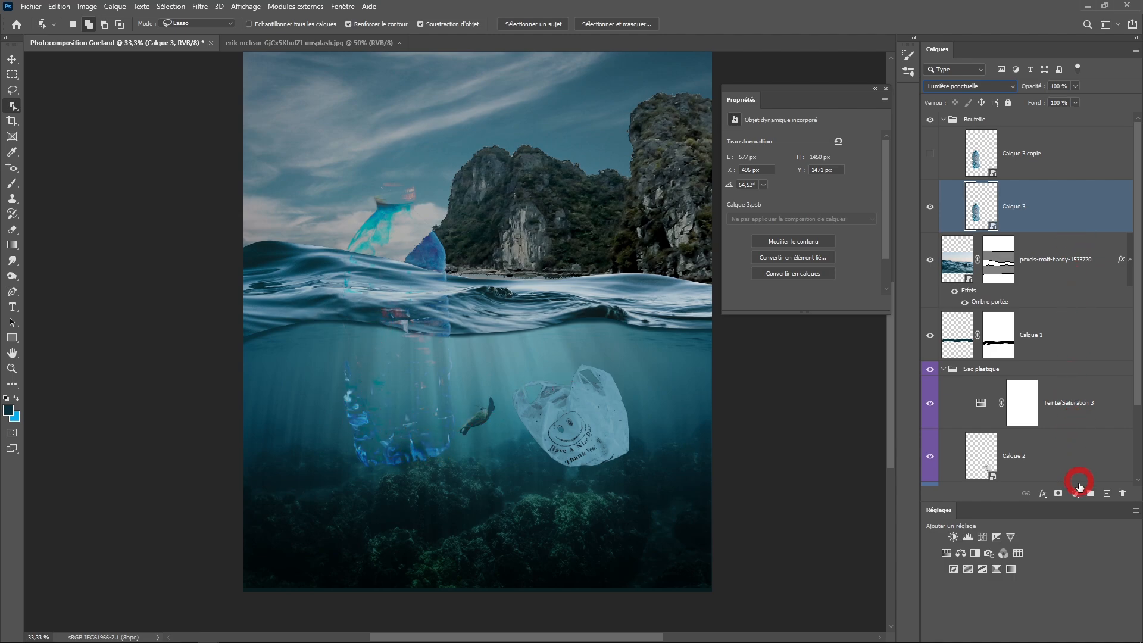
pyautogui.click(1075, 495)
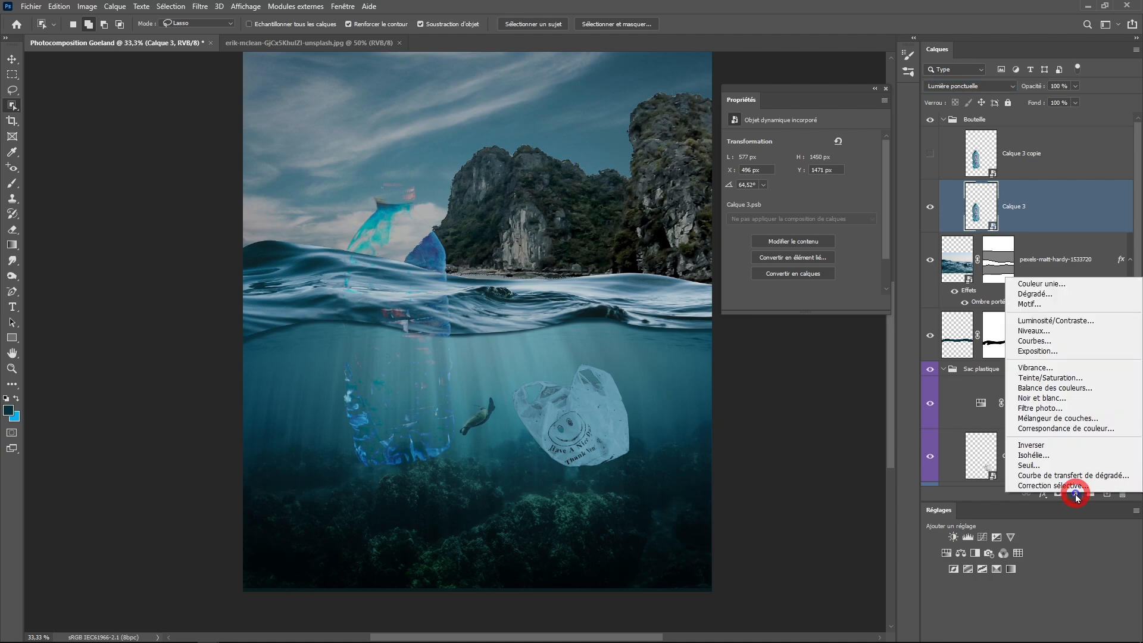
pyautogui.click(1049, 344)
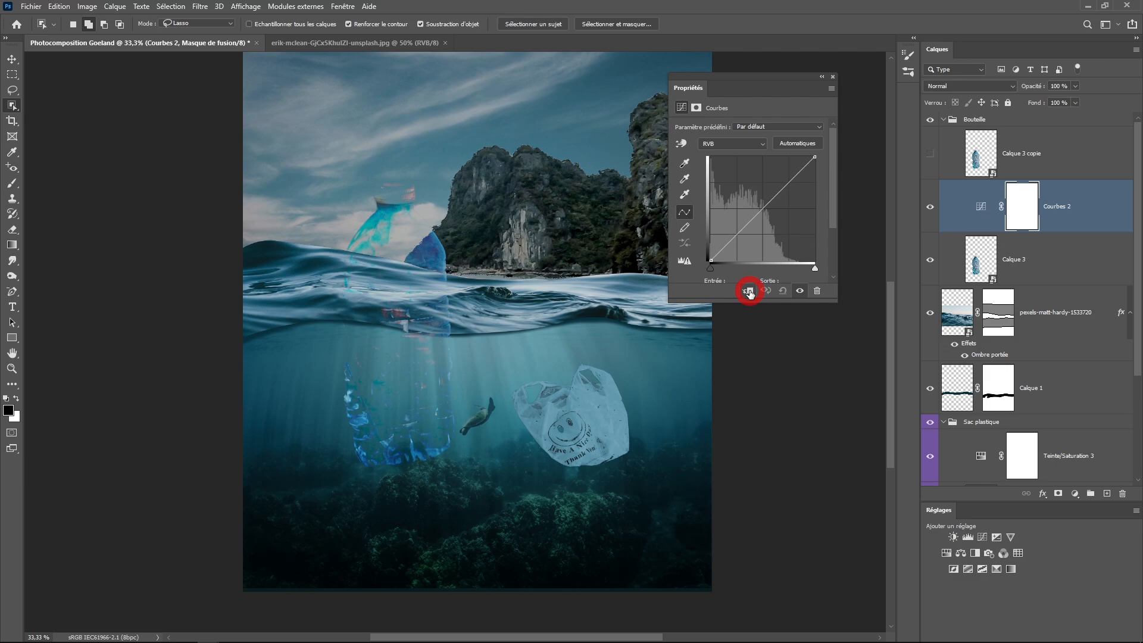
pyautogui.click(749, 292)
pyautogui.moveTo(813, 157)
pyautogui.mouseDown()
pyautogui.moveTo(792, 154)
pyautogui.moveTo(802, 156)
pyautogui.mouseUp()
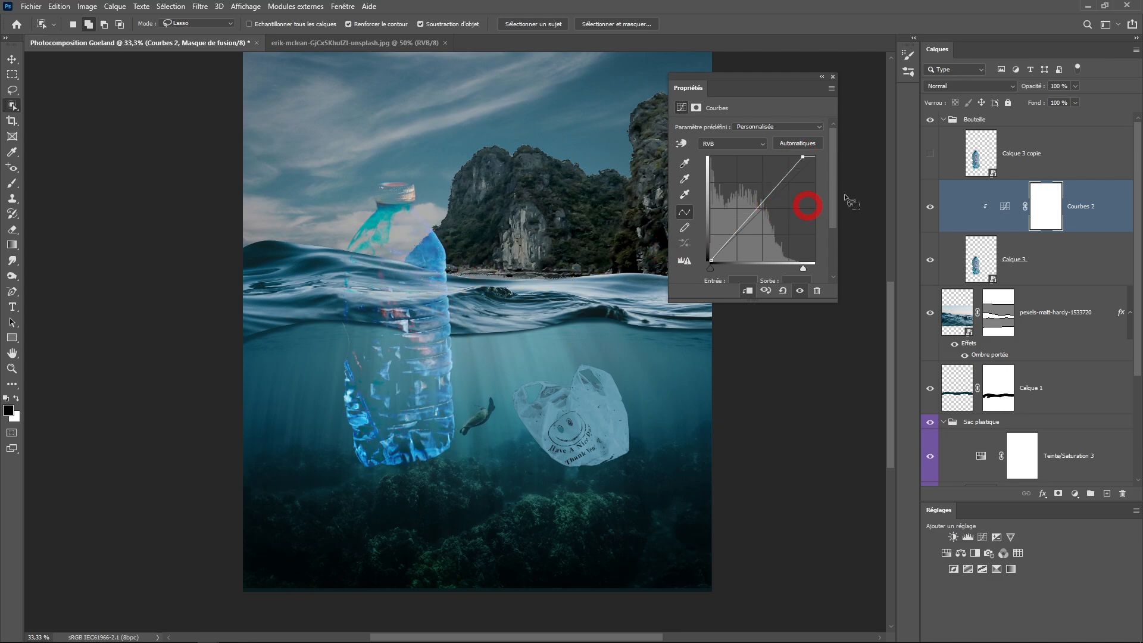
pyautogui.moveTo(800, 156); pyautogui.dragTo(802, 157)
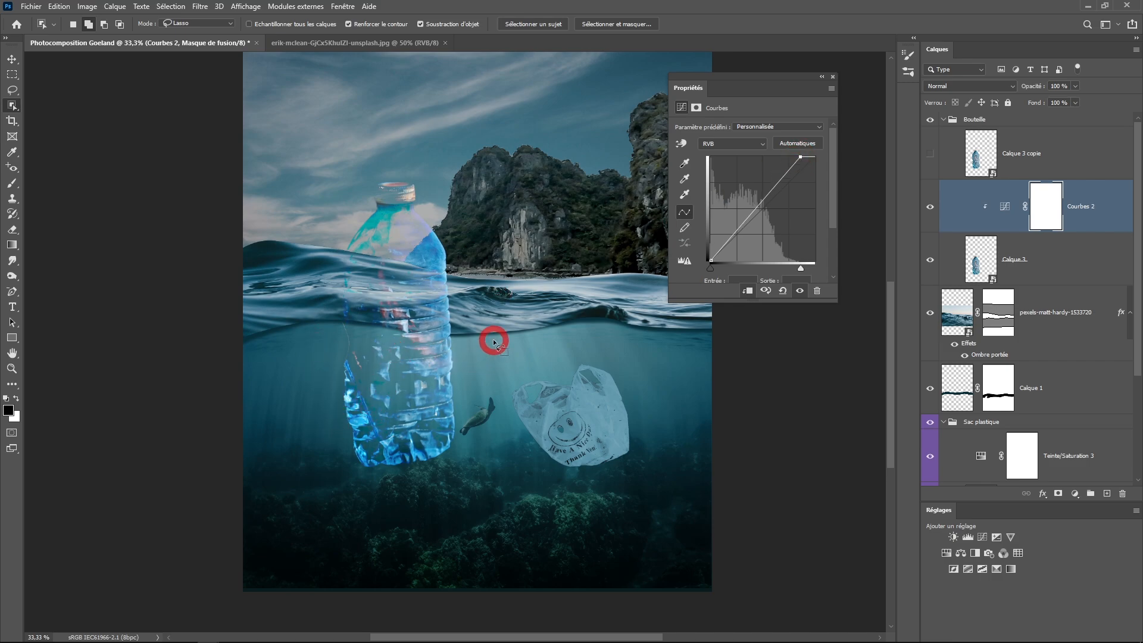
pyautogui.click(832, 77)
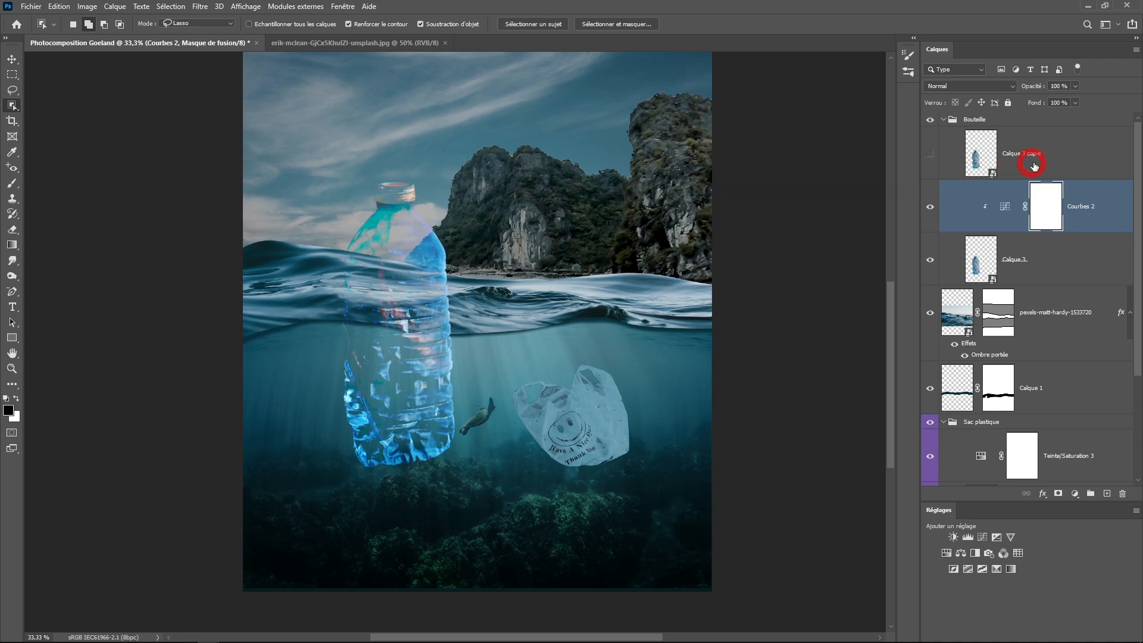
# Step: Show the bottle copy and hide its underwater part with black brush strokes on a new layer mask
pyautogui.click(929, 157)
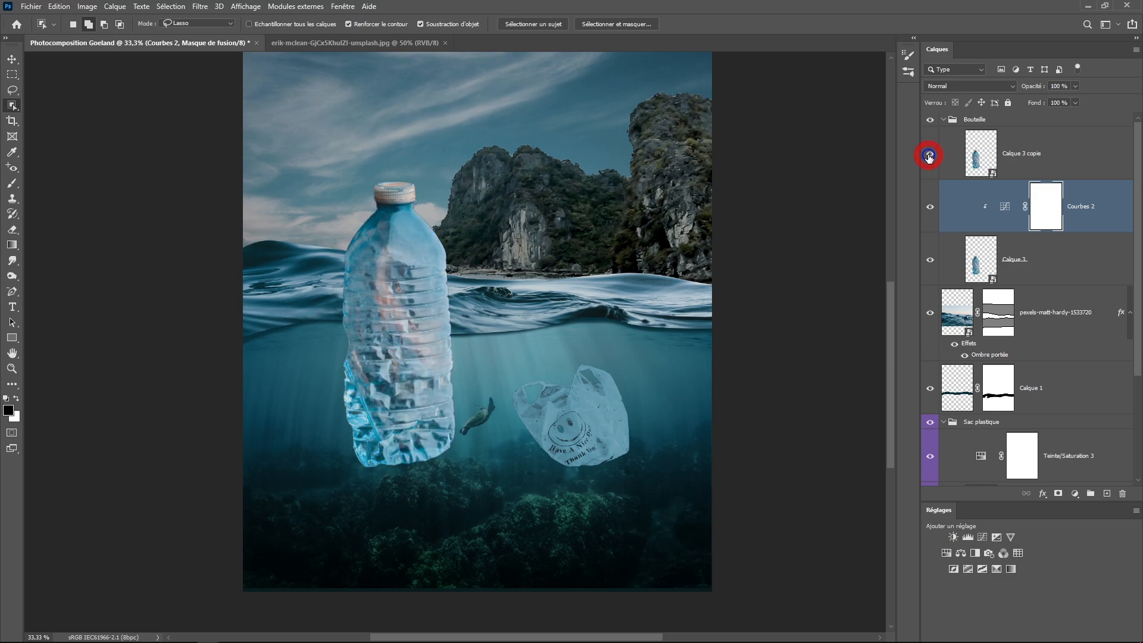
pyautogui.click(1004, 160)
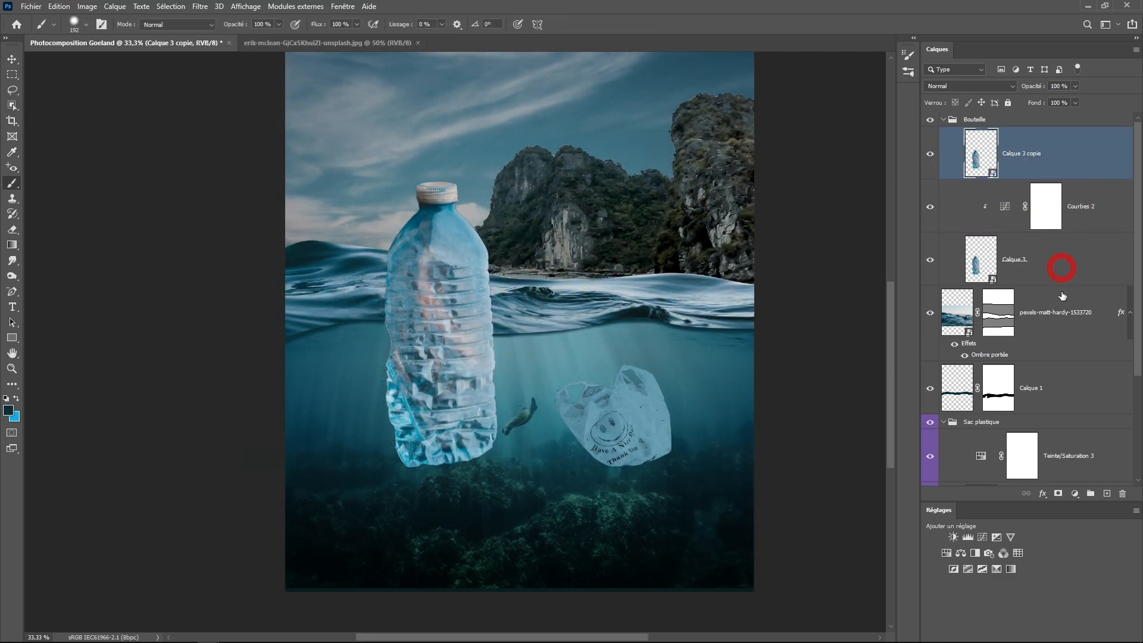
pyautogui.click(1058, 494)
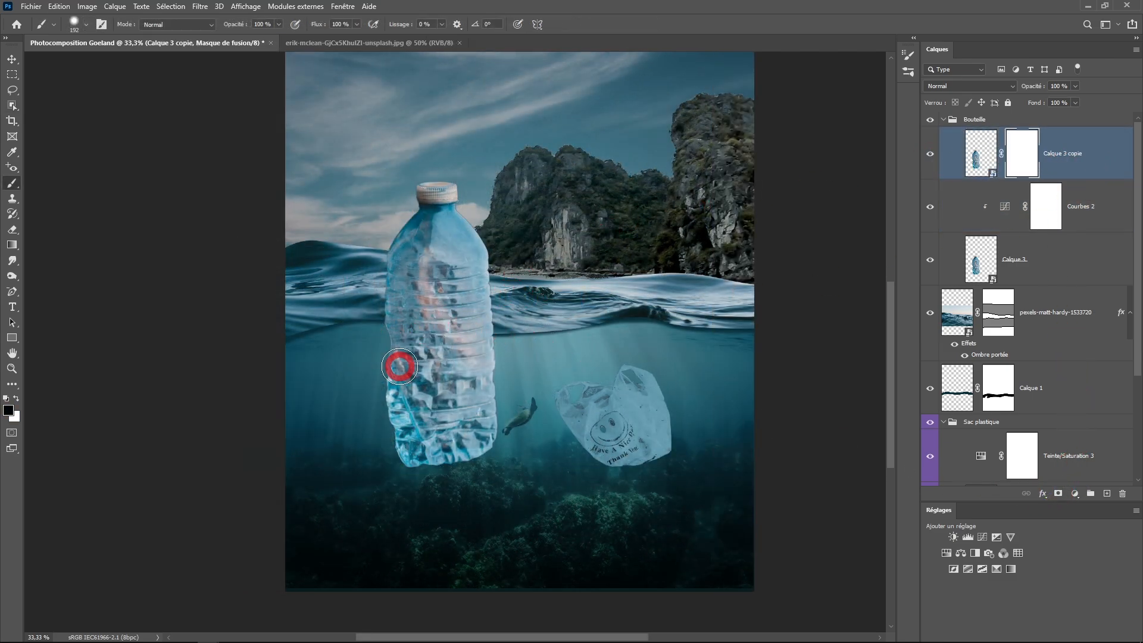
pyautogui.moveTo(427, 423)
pyautogui.mouseDown()
pyautogui.moveTo(482, 423)
pyautogui.moveTo(414, 438)
pyautogui.moveTo(467, 390)
pyautogui.moveTo(406, 388)
pyautogui.moveTo(484, 371)
pyautogui.moveTo(383, 364)
pyautogui.moveTo(483, 364)
pyautogui.moveTo(392, 355)
pyautogui.moveTo(428, 364)
pyautogui.moveTo(397, 360)
pyautogui.moveTo(472, 355)
pyautogui.moveTo(463, 367)
pyautogui.moveTo(414, 358)
pyautogui.moveTo(449, 379)
pyautogui.moveTo(407, 396)
pyautogui.moveTo(439, 378)
pyautogui.moveTo(403, 361)
pyautogui.moveTo(493, 369)
pyautogui.moveTo(386, 353)
pyautogui.moveTo(399, 381)
pyautogui.moveTo(468, 421)
pyautogui.moveTo(447, 374)
pyautogui.moveTo(394, 363)
pyautogui.moveTo(479, 367)
pyautogui.moveTo(457, 377)
pyautogui.moveTo(456, 434)
pyautogui.moveTo(434, 410)
pyautogui.moveTo(462, 312)
pyautogui.moveTo(357, 288)
pyautogui.moveTo(526, 325)
pyautogui.mouseUp()
pyautogui.scroll(2, 510, 352)
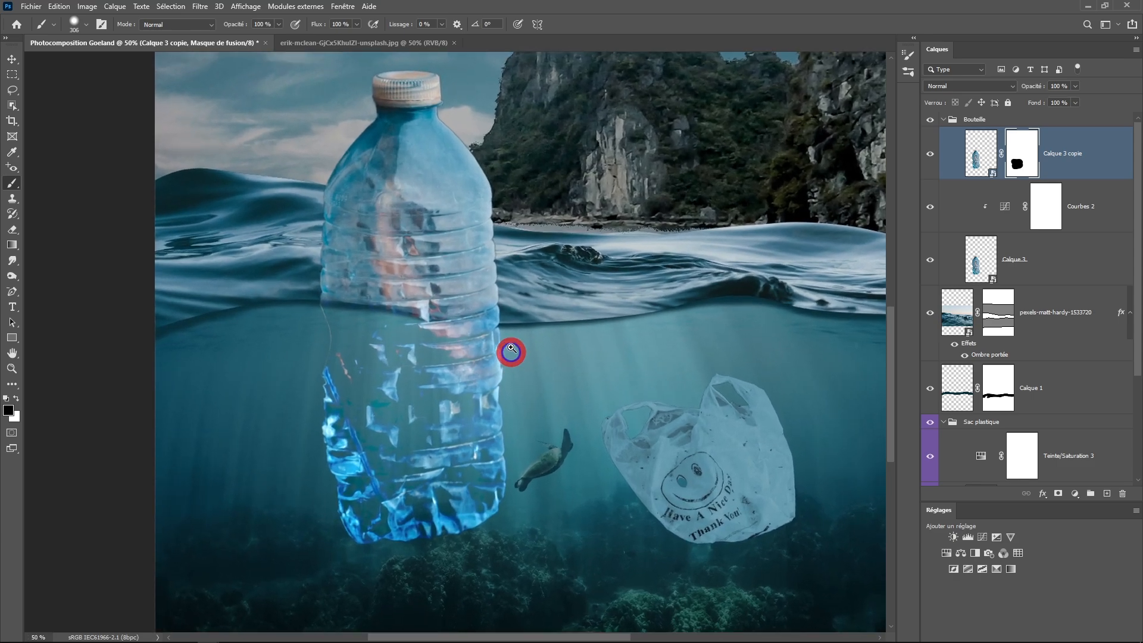
pyautogui.scroll(-3, 521, 303)
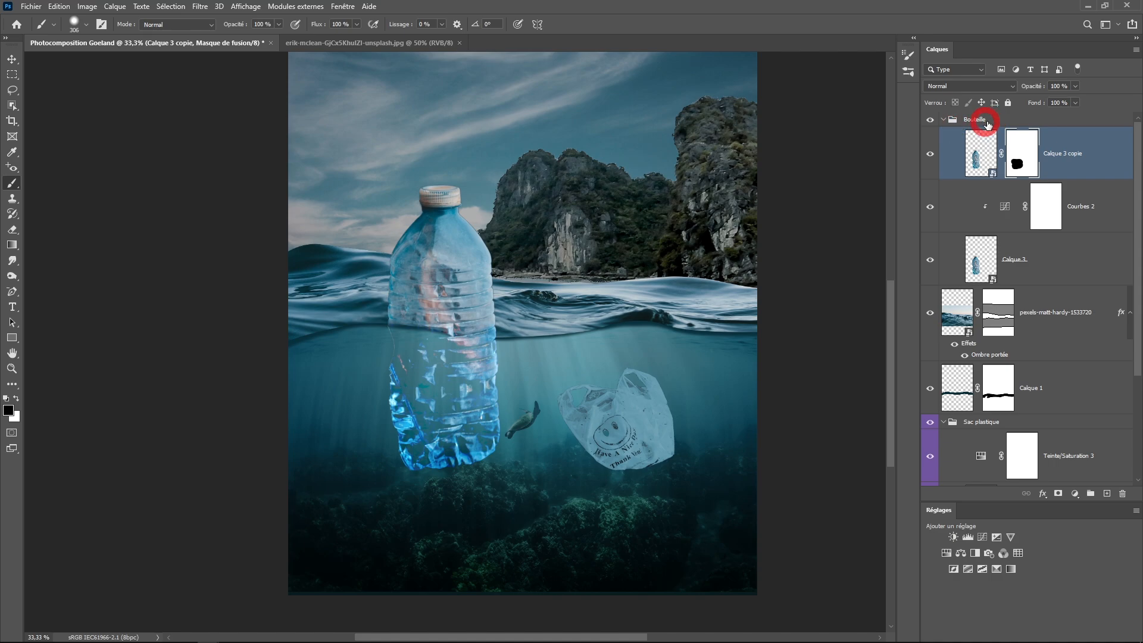
# Step: Add a layer mask to the Bouteille group and paint out the bottle where the wave passes in front of it
pyautogui.click(1006, 121)
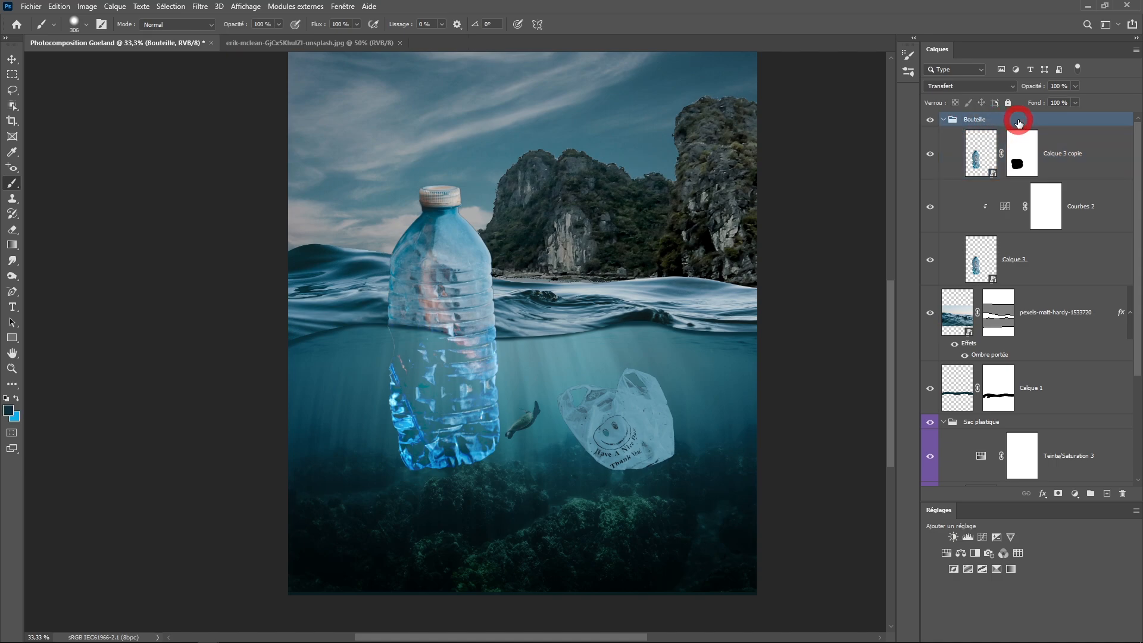
pyautogui.click(1064, 495)
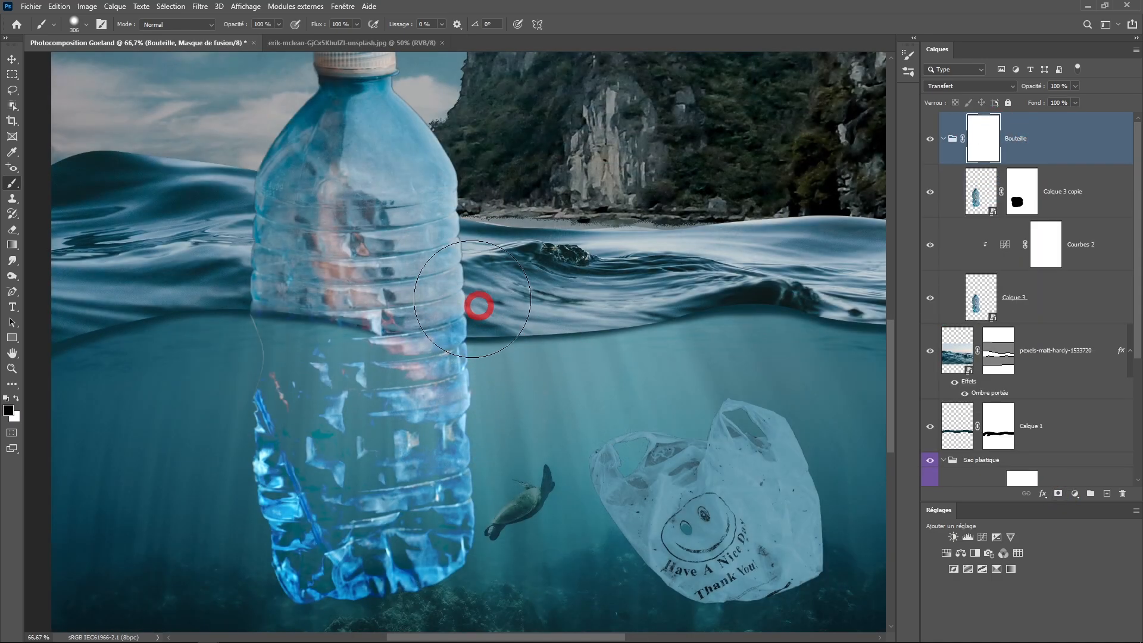
pyautogui.moveTo(459, 276)
pyautogui.mouseDown()
pyautogui.moveTo(324, 248)
pyautogui.moveTo(268, 253)
pyautogui.moveTo(479, 275)
pyautogui.moveTo(256, 256)
pyautogui.moveTo(386, 180)
pyautogui.moveTo(349, 179)
pyautogui.mouseUp()
pyautogui.press('x')
pyautogui.moveTo(411, 186)
pyautogui.mouseDown()
pyautogui.moveTo(434, 202)
pyautogui.moveTo(288, 199)
pyautogui.moveTo(423, 205)
pyautogui.moveTo(288, 212)
pyautogui.moveTo(296, 196)
pyautogui.moveTo(410, 197)
pyautogui.mouseUp()
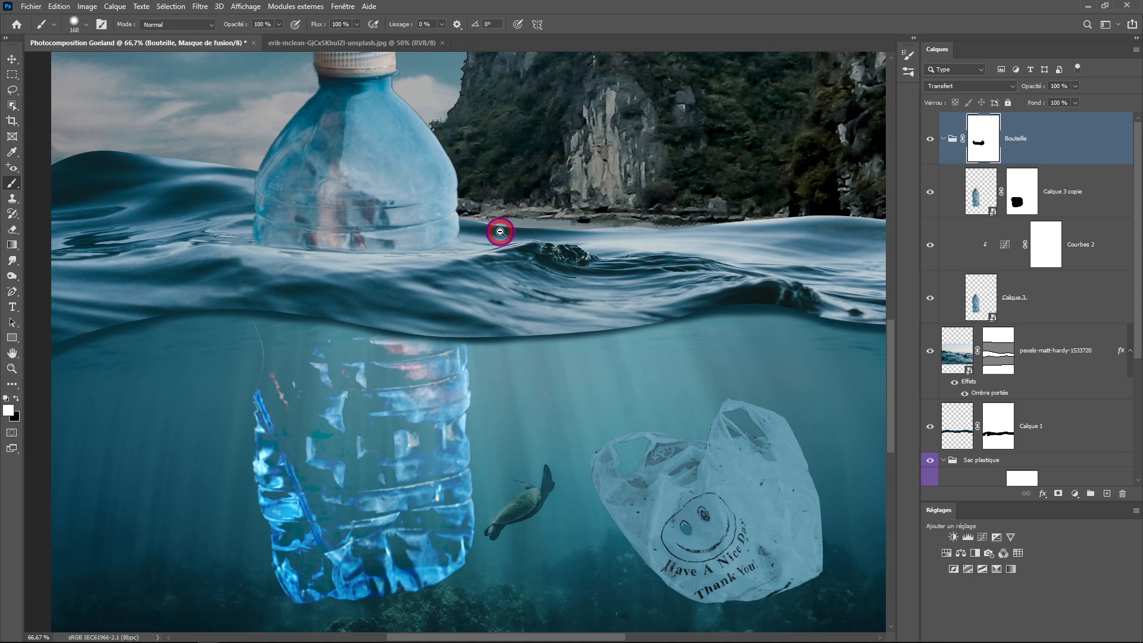
pyautogui.scroll(-3, 500, 230)
pyautogui.scroll(1, 554, 246)
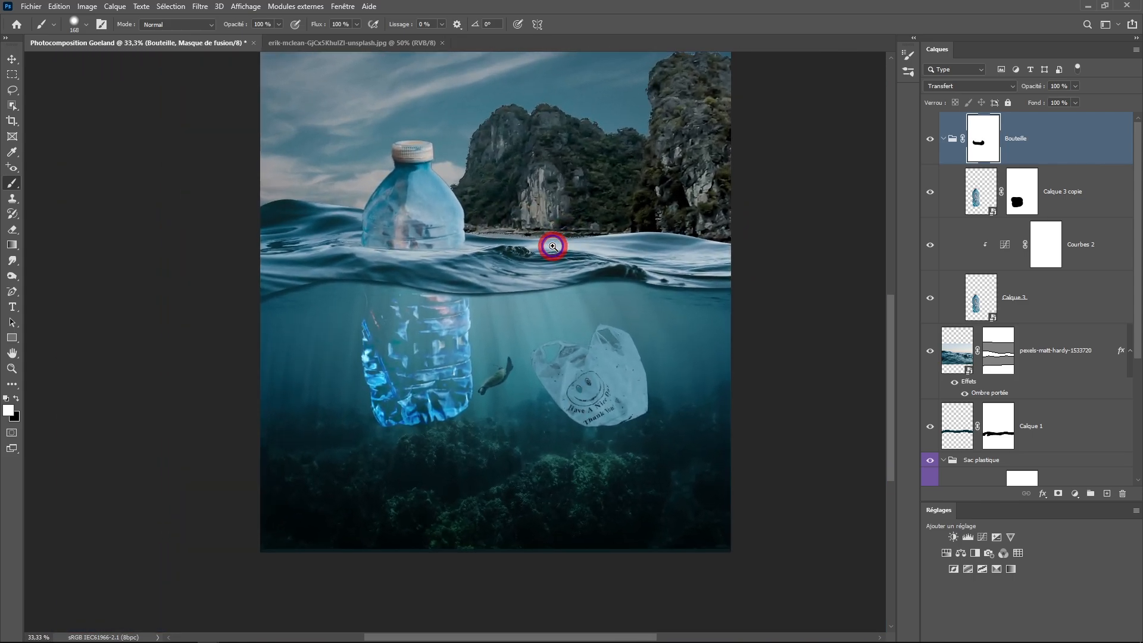
pyautogui.scroll(1, 553, 246)
pyautogui.scroll(-1, 553, 246)
pyautogui.scroll(1, 546, 251)
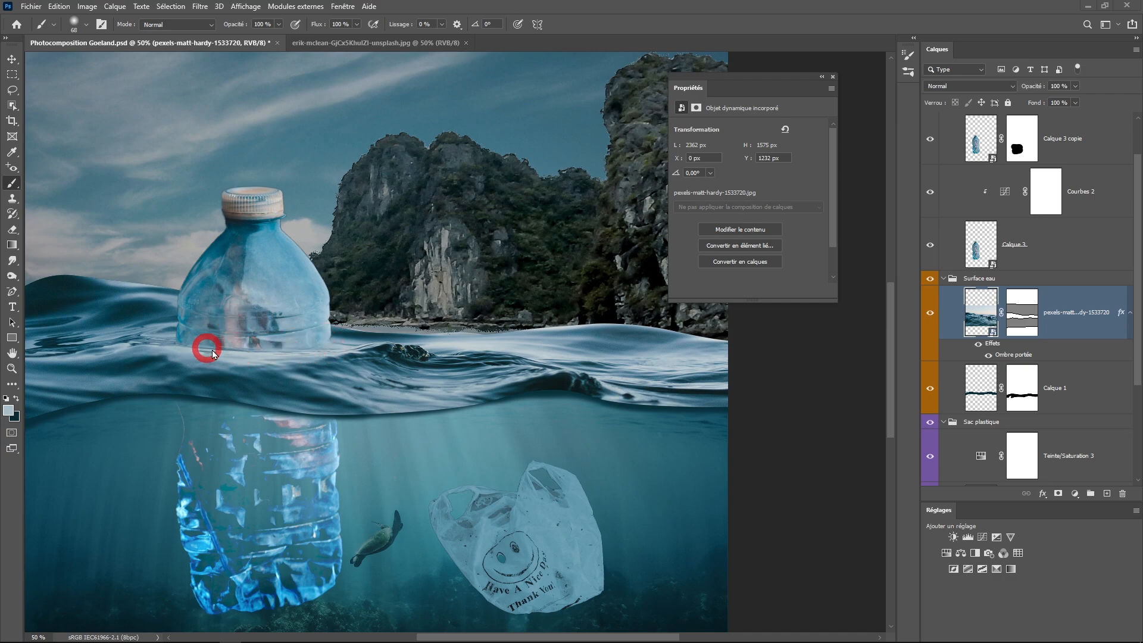
# Step: Paint light strokes along the bottle's waterline on a new layer above the waves in Surface eau, and set its blend mode to Lumière tamisée
pyautogui.click(277, 355)
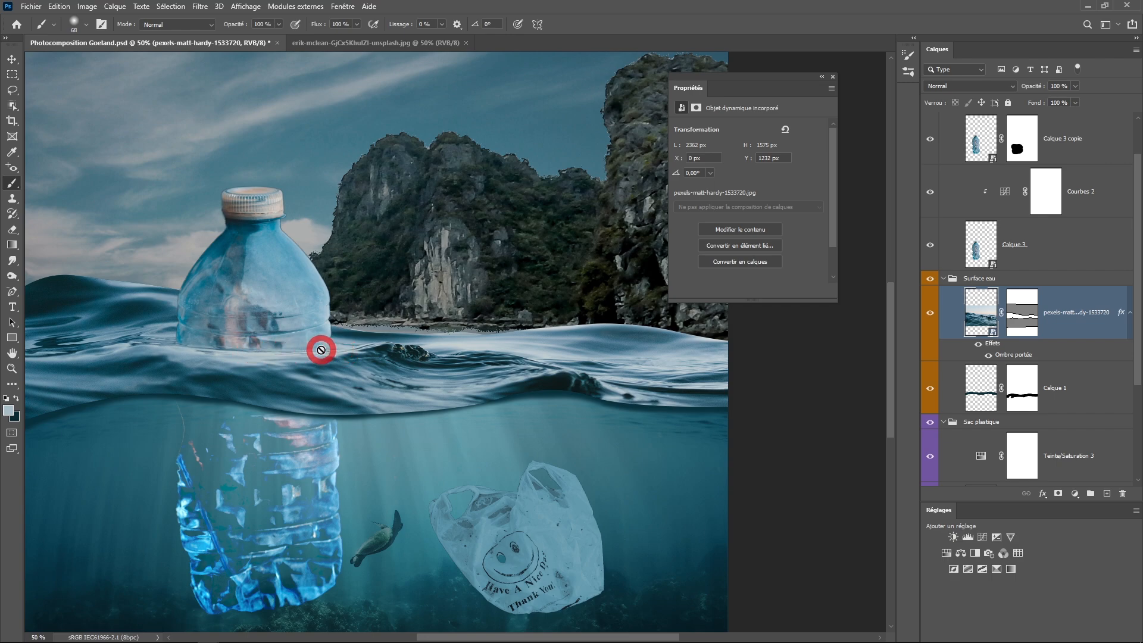
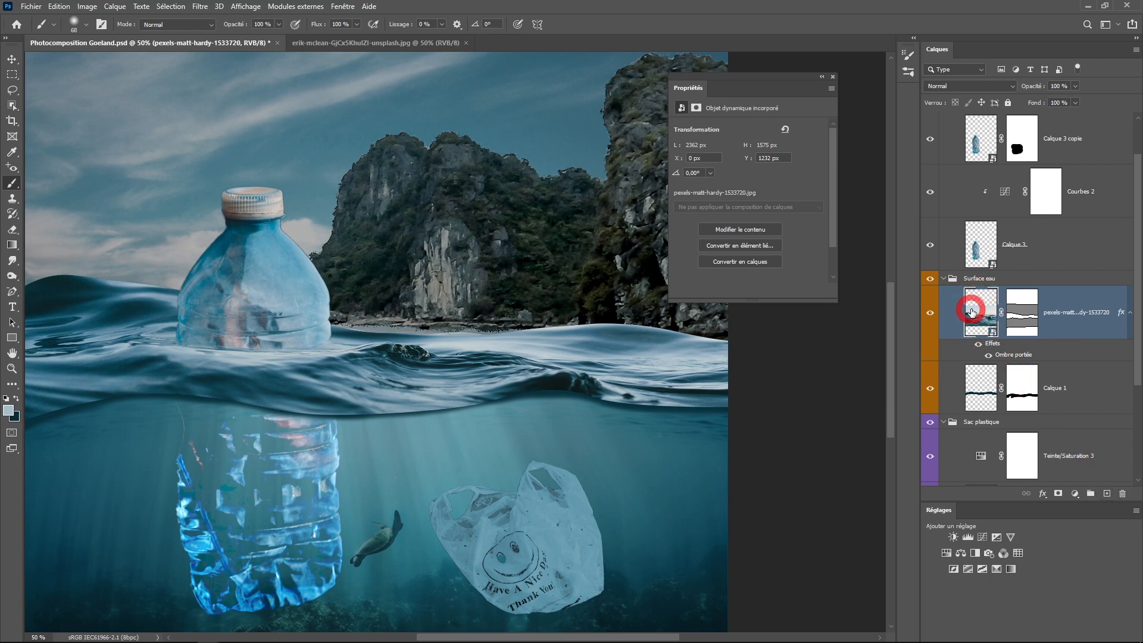
pyautogui.click(1105, 494)
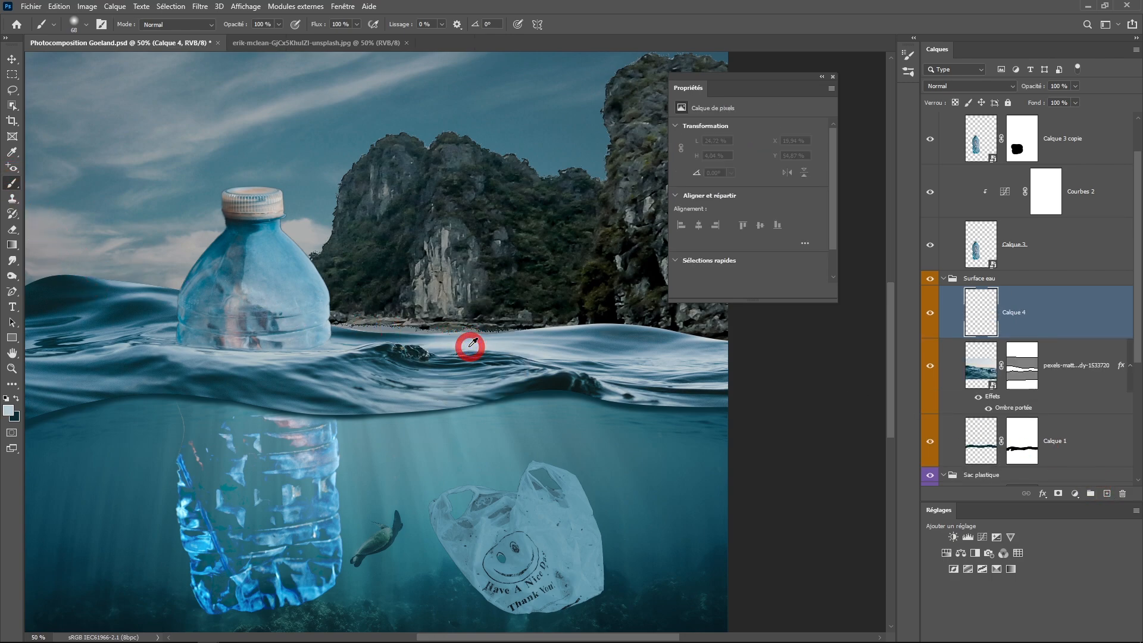
pyautogui.scroll(2, 292, 350)
pyautogui.moveTo(278, 352)
pyautogui.mouseDown()
pyautogui.moveTo(410, 353)
pyautogui.moveTo(302, 368)
pyautogui.moveTo(155, 355)
pyautogui.mouseUp()
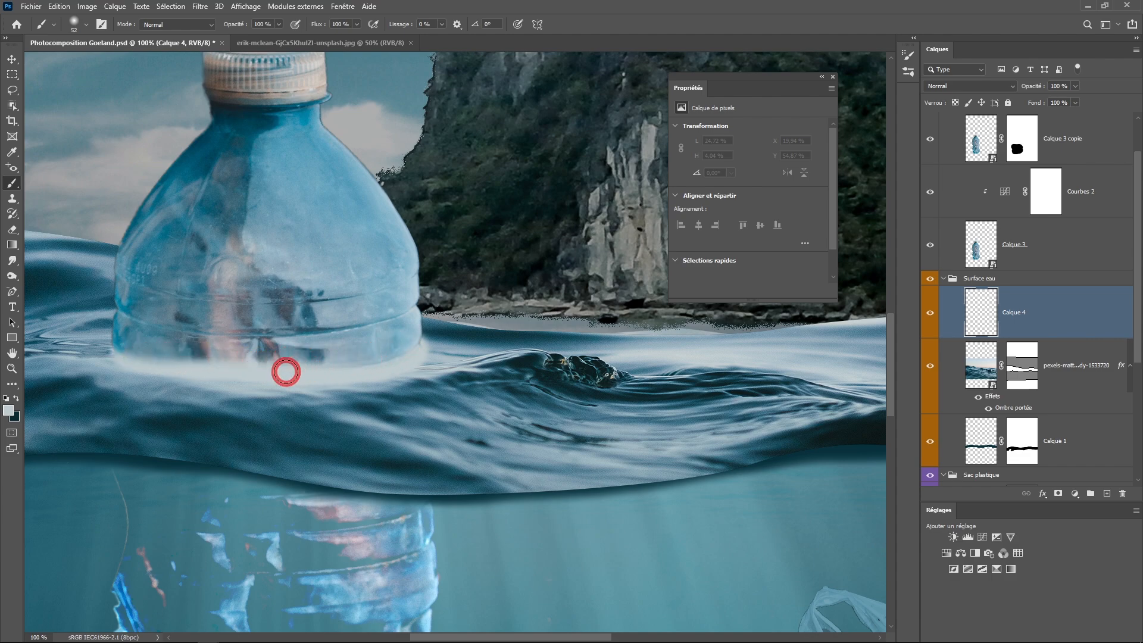
pyautogui.moveTo(292, 371); pyautogui.dragTo(165, 370)
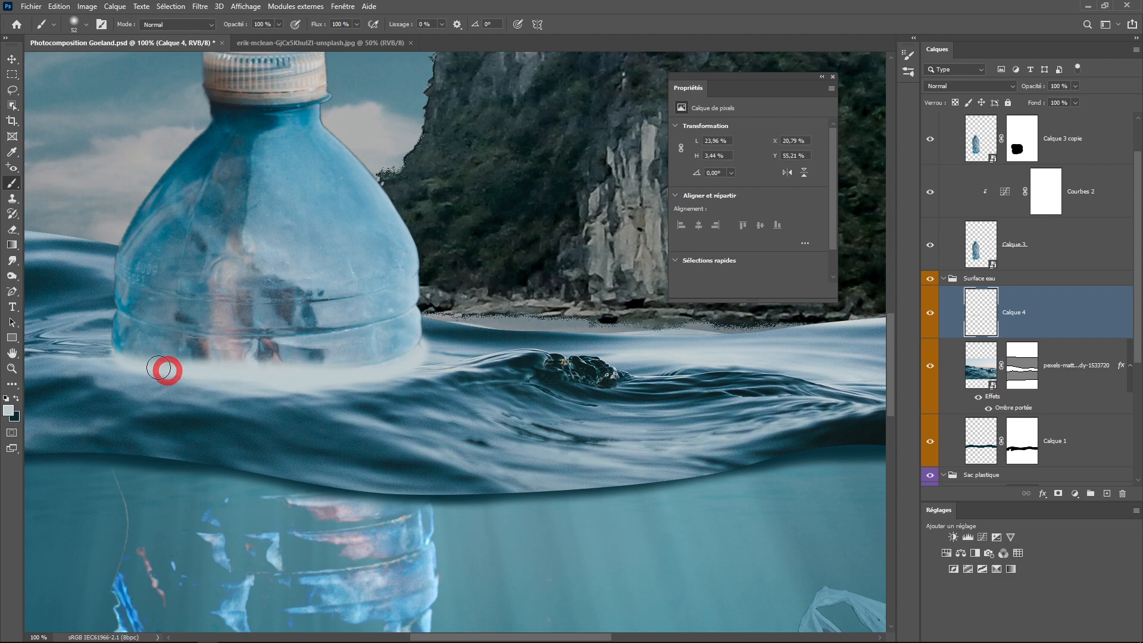
pyautogui.click(951, 96)
pyautogui.click(946, 243)
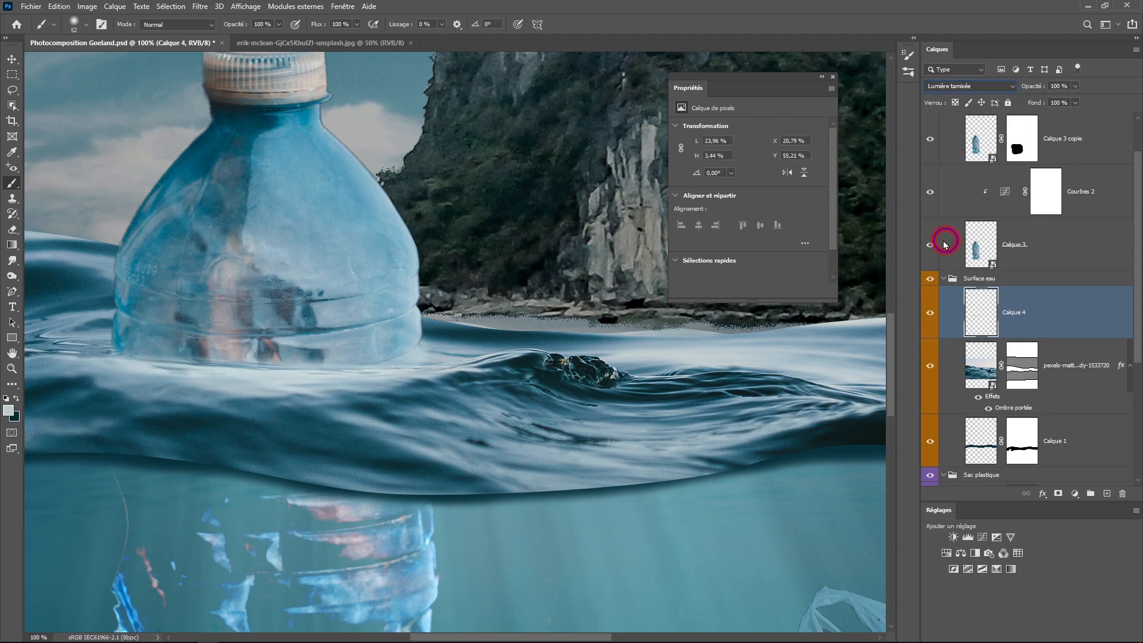
# Step: Extend the light strokes on Calque 4 around the bottle's waterline, enlarging the brush to 90 px
pyautogui.moveTo(387, 361)
pyautogui.mouseDown()
pyautogui.moveTo(362, 360)
pyautogui.moveTo(414, 355)
pyautogui.moveTo(398, 386)
pyautogui.moveTo(420, 381)
pyautogui.moveTo(219, 397)
pyautogui.moveTo(329, 399)
pyautogui.moveTo(332, 411)
pyautogui.moveTo(263, 410)
pyautogui.moveTo(173, 384)
pyautogui.moveTo(357, 411)
pyautogui.moveTo(323, 434)
pyautogui.moveTo(354, 448)
pyautogui.mouseUp()
pyautogui.press(']')
pyautogui.press(']')
pyautogui.press(']')
pyautogui.press(']')
pyautogui.scroll(-3, 416, 371)
pyautogui.scroll(2, 411, 349)
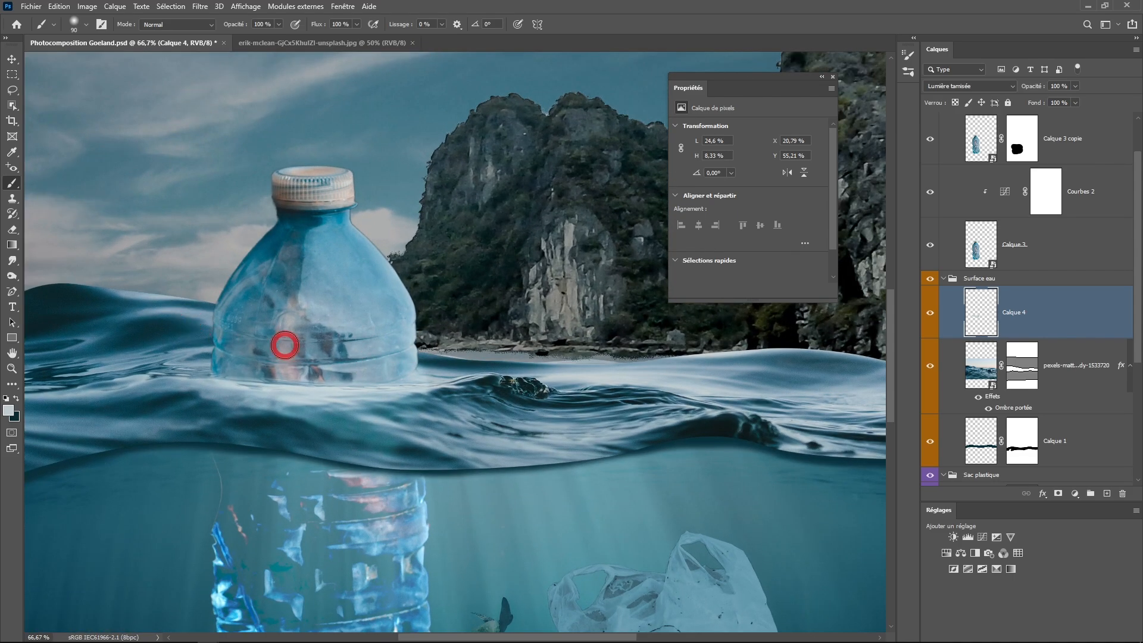
# Step: Paint a softer highlight over the waves in front of the bottle with a 146 px brush at 62 % opacity
pyautogui.rightClick(285, 345)
pyautogui.moveTo(418, 213); pyautogui.dragTo(427, 213)
pyautogui.moveTo(234, 24); pyautogui.dragTo(213, 28)
pyautogui.moveTo(305, 424)
pyautogui.mouseDown()
pyautogui.moveTo(398, 423)
pyautogui.moveTo(391, 353)
pyautogui.moveTo(259, 380)
pyautogui.moveTo(395, 408)
pyautogui.mouseUp()
pyautogui.scroll(-2, 858, 355)
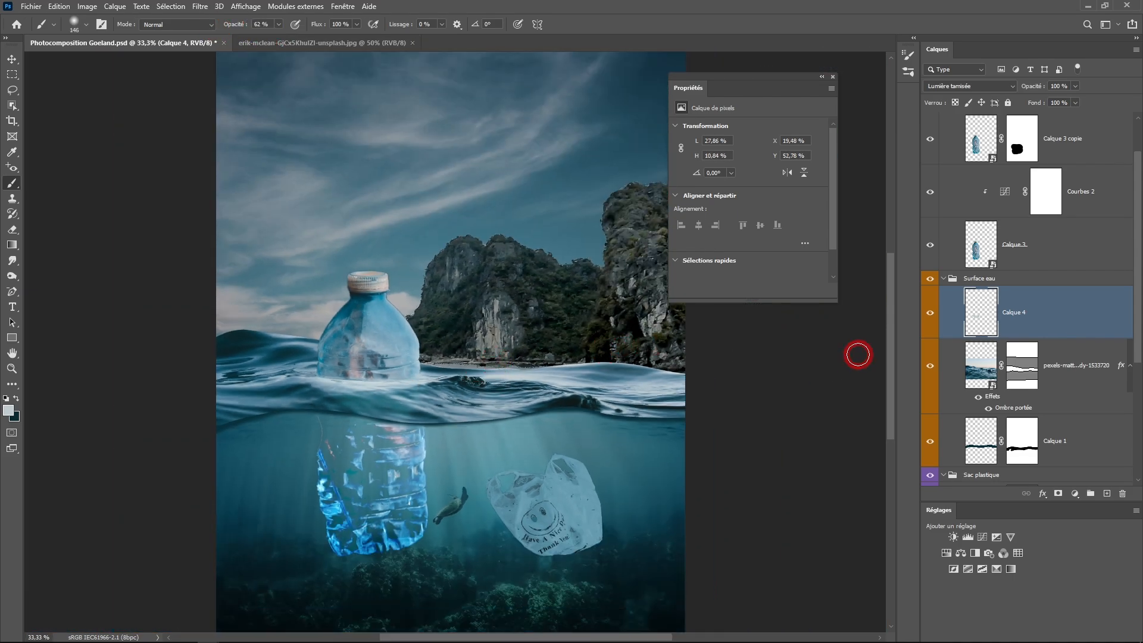
# Step: Toggle the visibility of Calque 4 to compare the waterline with and without the painted light
pyautogui.click(929, 313)
pyautogui.click(929, 313)
pyautogui.click(930, 312)
pyautogui.click(929, 313)
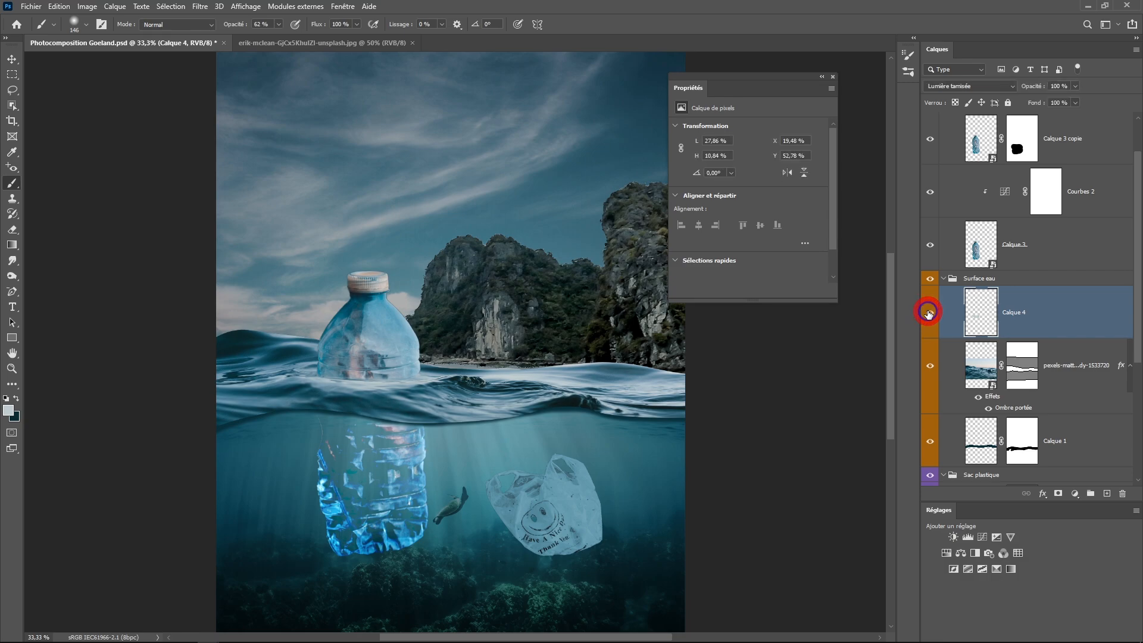
pyautogui.scroll(-1, 506, 302)
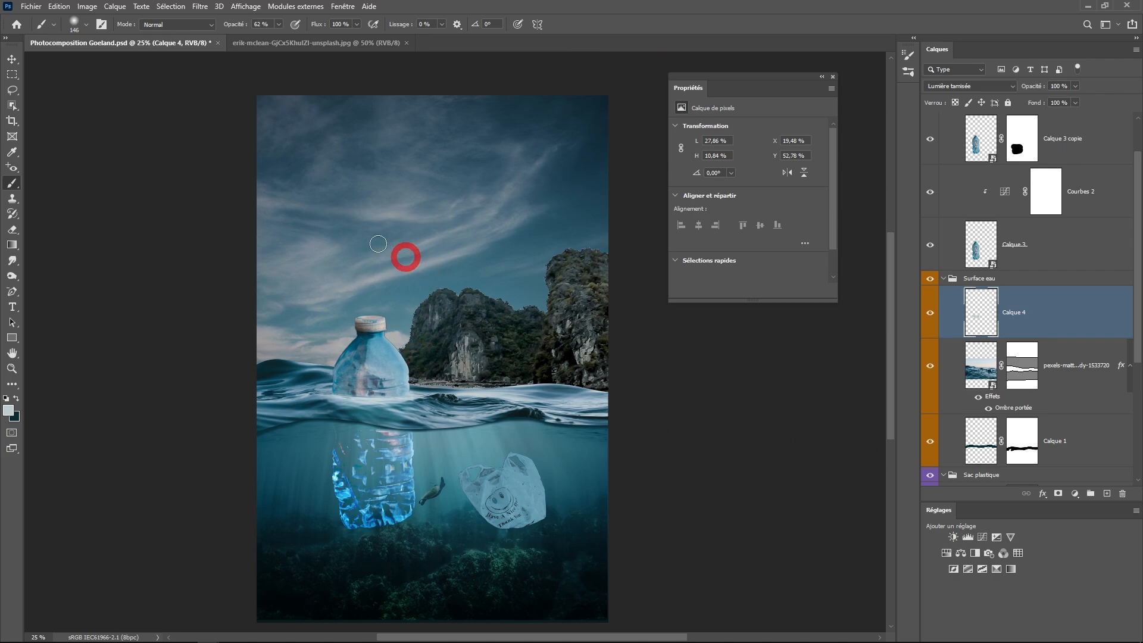
# Step: Open the seagull photo sea-water-ocean-open-bird-wing-1159069-pxhere.com.jpg
pyautogui.click(31, 6)
pyautogui.click(36, 33)
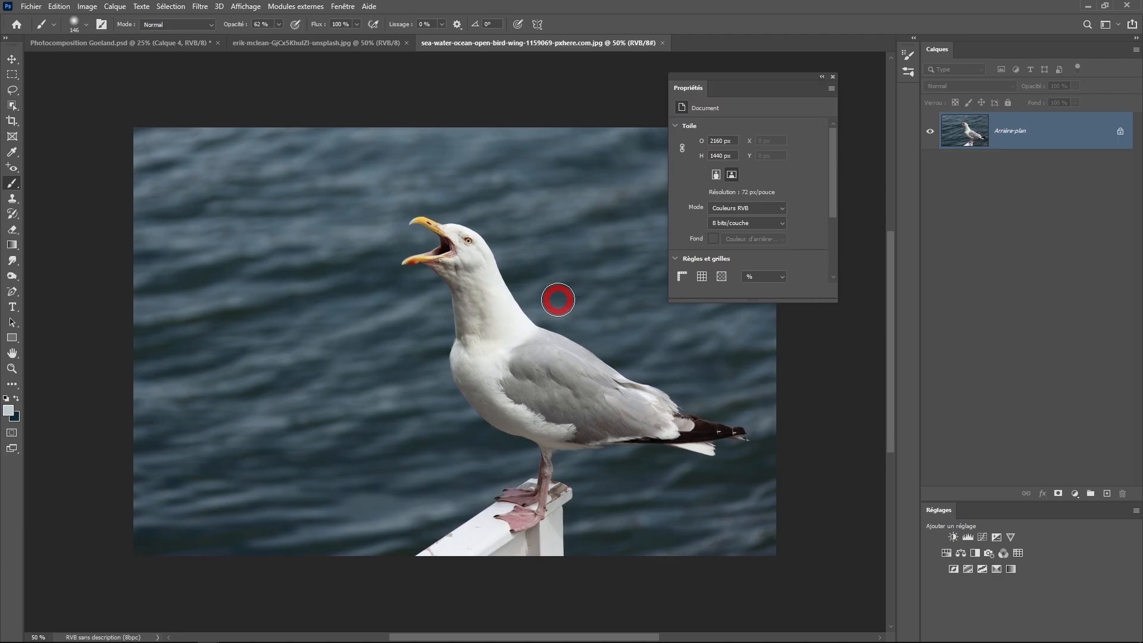
pyautogui.scroll(1, 572, 374)
pyautogui.moveTo(566, 373); pyautogui.dragTo(454, 348)
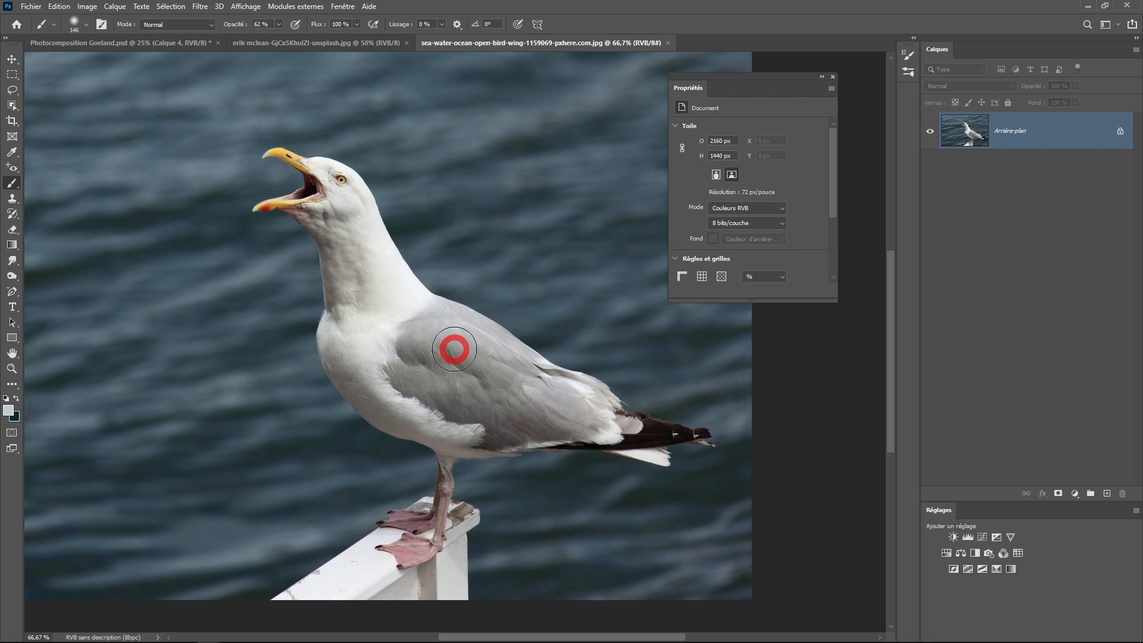
# Step: Select the seagull automatically with the Sujet selection command
pyautogui.click(14, 106)
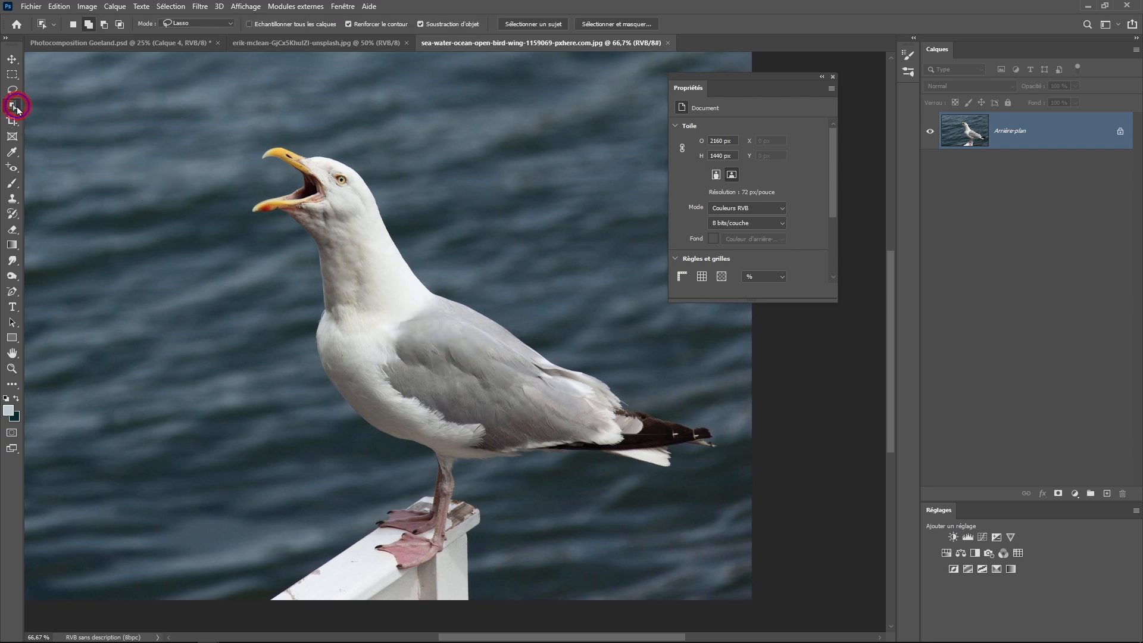
pyautogui.click(199, 22)
pyautogui.click(167, 7)
pyautogui.click(180, 149)
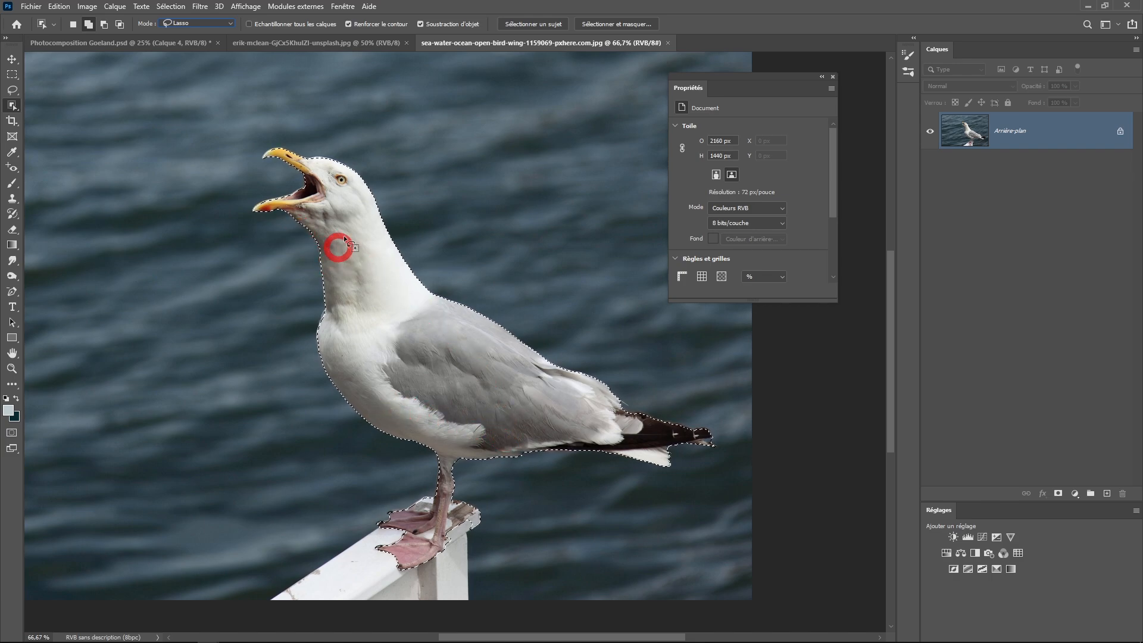
# Step: Refine the selection edge along the front of the seagull's neck with the Lasso tool
pyautogui.scroll(3, 334, 248)
pyautogui.moveTo(325, 235); pyautogui.dragTo(424, 452)
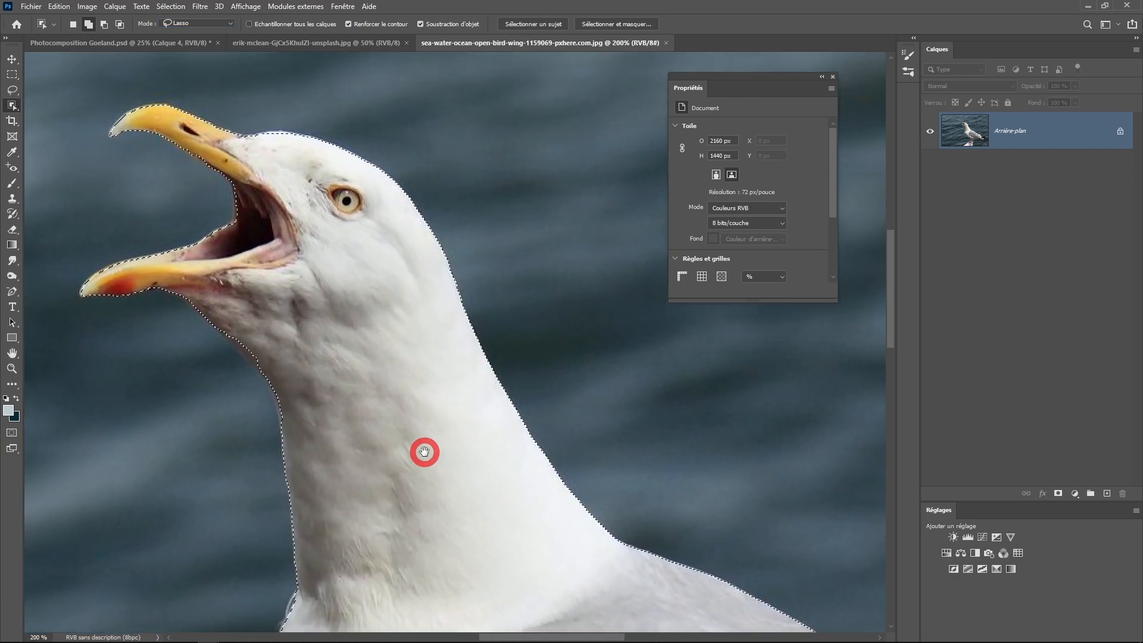
pyautogui.keyDown('ctrl'); pyautogui.click(335, 400); pyautogui.keyUp('ctrl')
pyautogui.keyDown('ctrl'); pyautogui.click(302, 391); pyautogui.keyUp('ctrl')
pyautogui.moveTo(301, 390); pyautogui.dragTo(480, 391)
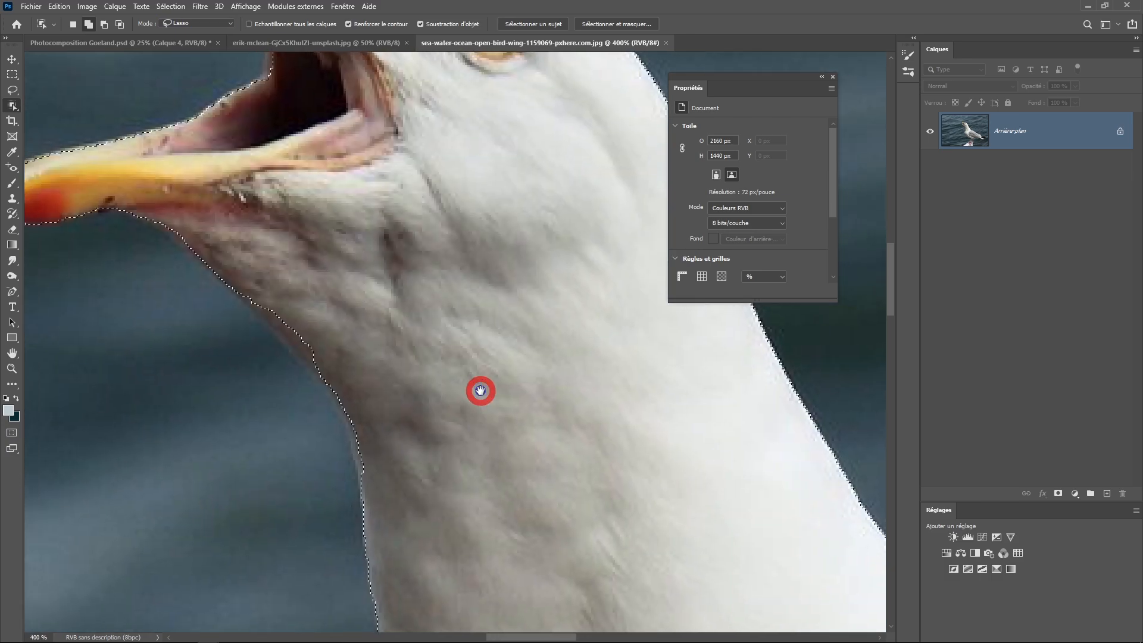
pyautogui.click(11, 90)
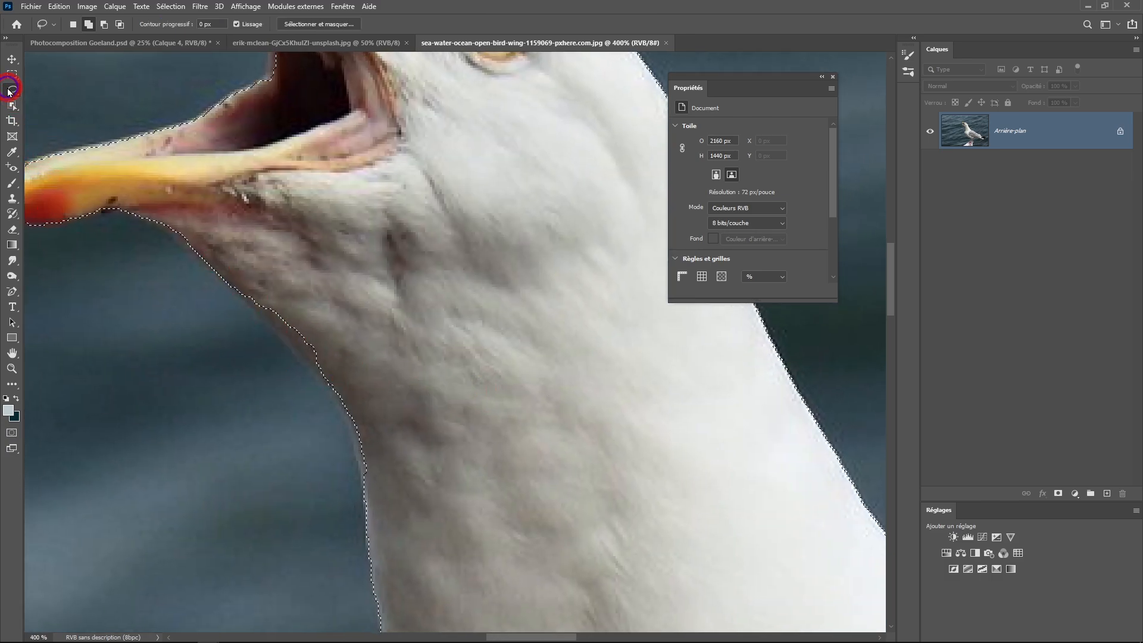
pyautogui.moveTo(236, 291); pyautogui.dragTo(378, 476)
# Step: Correct the selection around the seagull's legs and feet with the Lasso, excluding the wooden post
pyautogui.moveTo(372, 381)
pyautogui.mouseDown()
pyautogui.moveTo(441, 526)
pyautogui.moveTo(417, 155)
pyautogui.mouseUp()
pyautogui.keyDown('alt'); pyautogui.click(441, 525); pyautogui.keyUp('alt')
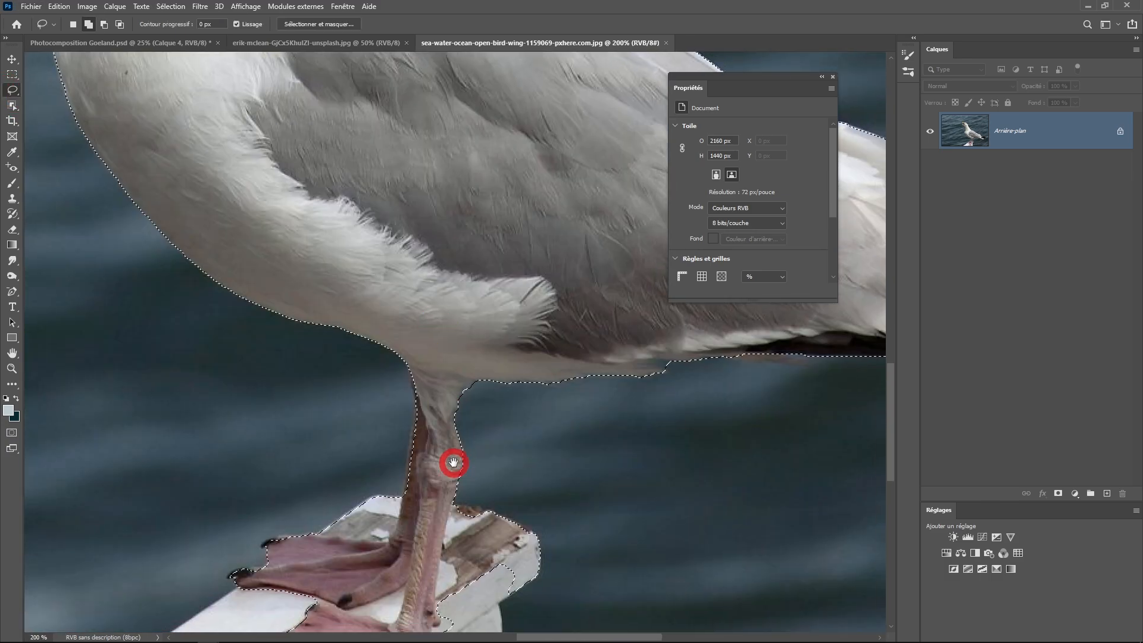
pyautogui.keyDown('ctrl'); pyautogui.click(452, 462); pyautogui.keyUp('ctrl')
pyautogui.keyDown('ctrl'); pyautogui.click(452, 462); pyautogui.keyUp('ctrl')
pyautogui.moveTo(174, 290)
pyautogui.mouseDown()
pyautogui.moveTo(223, 178)
pyautogui.moveTo(170, 287)
pyautogui.mouseUp()
pyautogui.moveTo(134, 290); pyautogui.dragTo(334, 287)
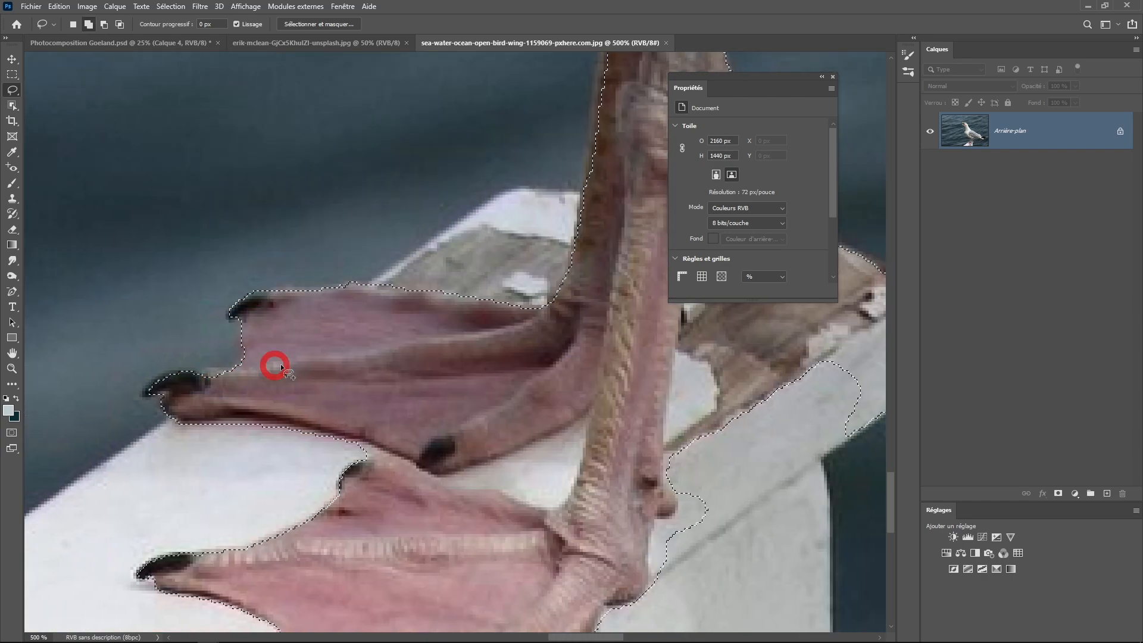
pyautogui.moveTo(381, 457)
pyautogui.mouseDown()
pyautogui.moveTo(300, 388)
pyautogui.moveTo(268, 411)
pyautogui.mouseUp()
pyautogui.moveTo(361, 410)
pyautogui.mouseDown()
pyautogui.moveTo(513, 346)
pyautogui.moveTo(360, 410)
pyautogui.mouseUp()
pyautogui.moveTo(625, 152)
pyautogui.mouseDown()
pyautogui.moveTo(538, 217)
pyautogui.moveTo(809, 232)
pyautogui.moveTo(545, 208)
pyautogui.mouseUp()
pyautogui.moveTo(516, 335)
pyautogui.mouseDown()
pyautogui.moveTo(505, 489)
pyautogui.moveTo(529, 476)
pyautogui.mouseUp()
pyautogui.moveTo(475, 624); pyautogui.dragTo(508, 464)
pyautogui.moveTo(223, 406)
pyautogui.mouseDown()
pyautogui.moveTo(403, 510)
pyautogui.moveTo(425, 586)
pyautogui.moveTo(243, 413)
pyautogui.mouseUp()
# Step: Add the missed dark feathers along the upper edge of the seagull's tail to the selection with the Lasso
pyautogui.scroll(2, 330, 338)
pyautogui.scroll(-3, 296, 424)
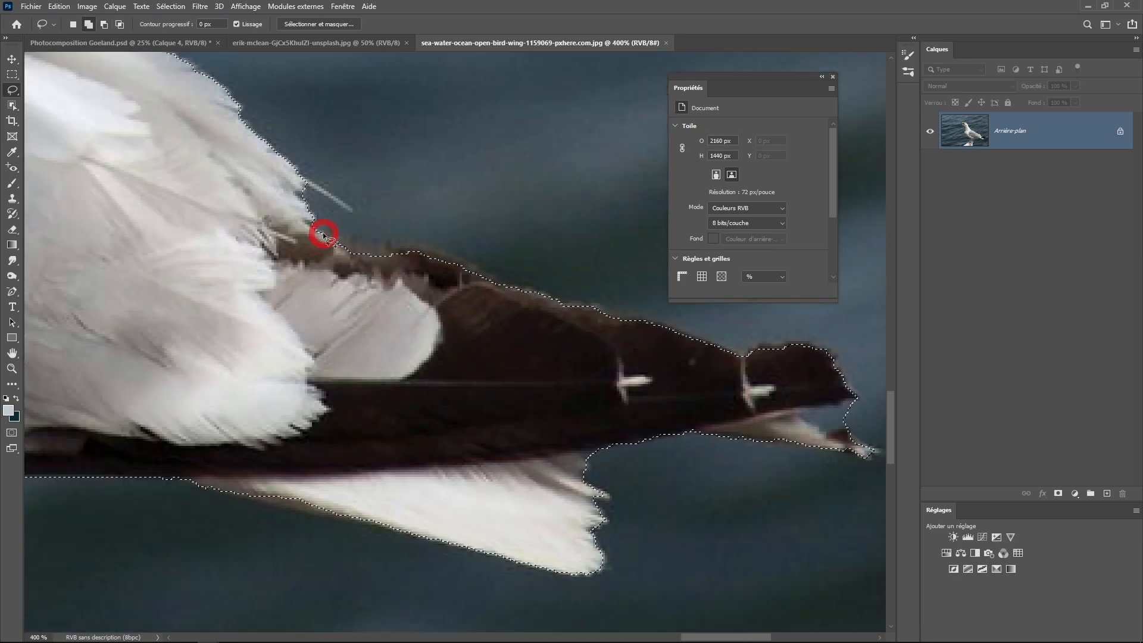
pyautogui.moveTo(321, 238)
pyautogui.mouseDown()
pyautogui.moveTo(505, 296)
pyautogui.moveTo(321, 239)
pyautogui.mouseUp()
pyautogui.moveTo(302, 231); pyautogui.dragTo(513, 282)
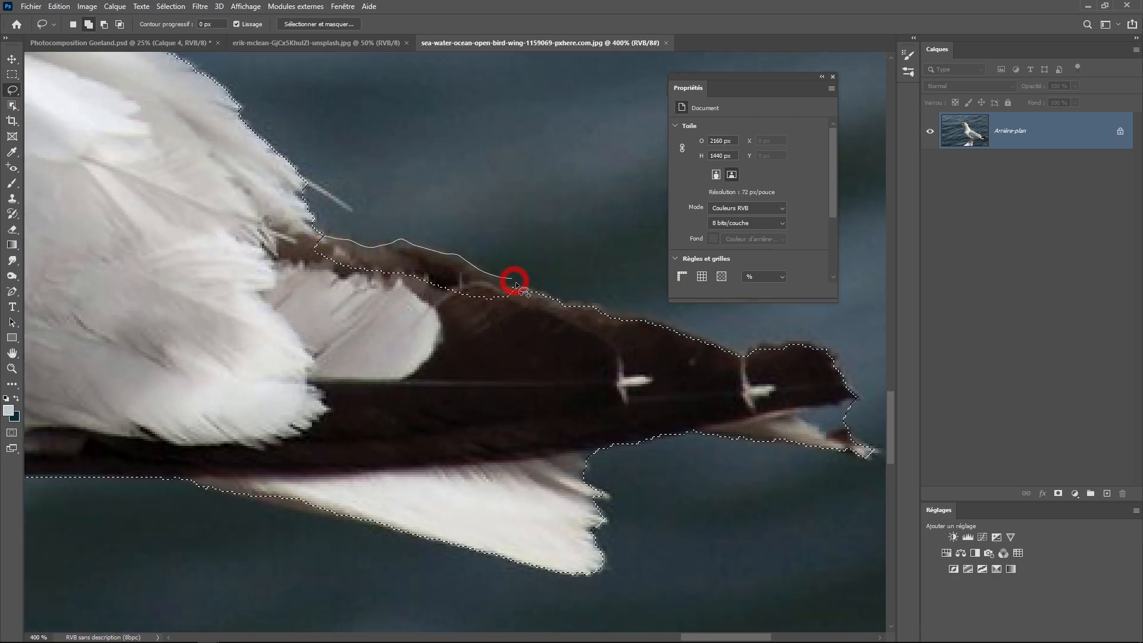
pyautogui.moveTo(672, 346); pyautogui.dragTo(481, 315)
pyautogui.moveTo(661, 370)
pyautogui.mouseDown()
pyautogui.moveTo(643, 396)
pyautogui.moveTo(660, 375)
pyautogui.mouseUp()
pyautogui.scroll(-5, 643, 396)
pyautogui.moveTo(524, 344); pyautogui.dragTo(381, 337)
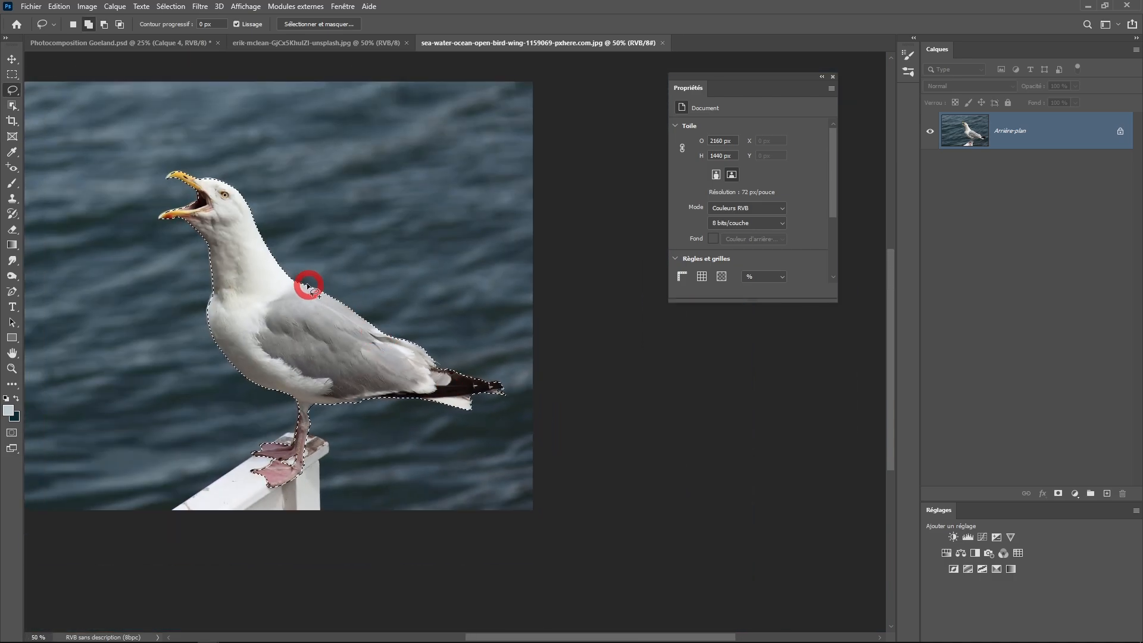
# Step: Return to Photocomposition Goeland.psd, collapse the Bouteille group with a green label, and add a new layer above it
pyautogui.hotkey('ctrl', 'Tab')
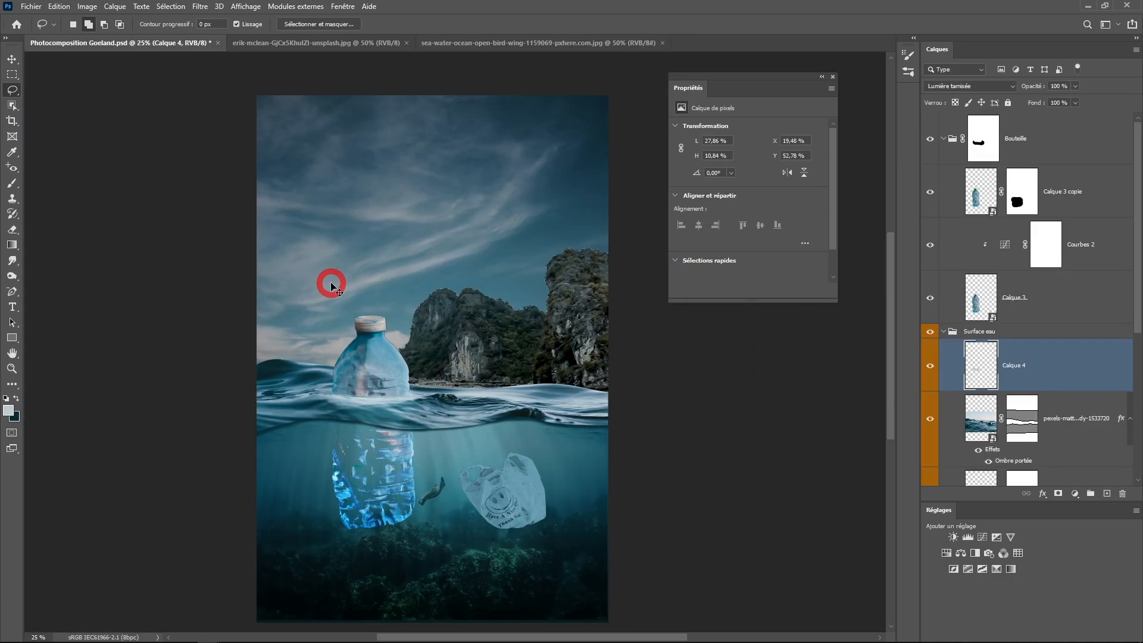
pyautogui.click(1065, 316)
pyautogui.click(1006, 141)
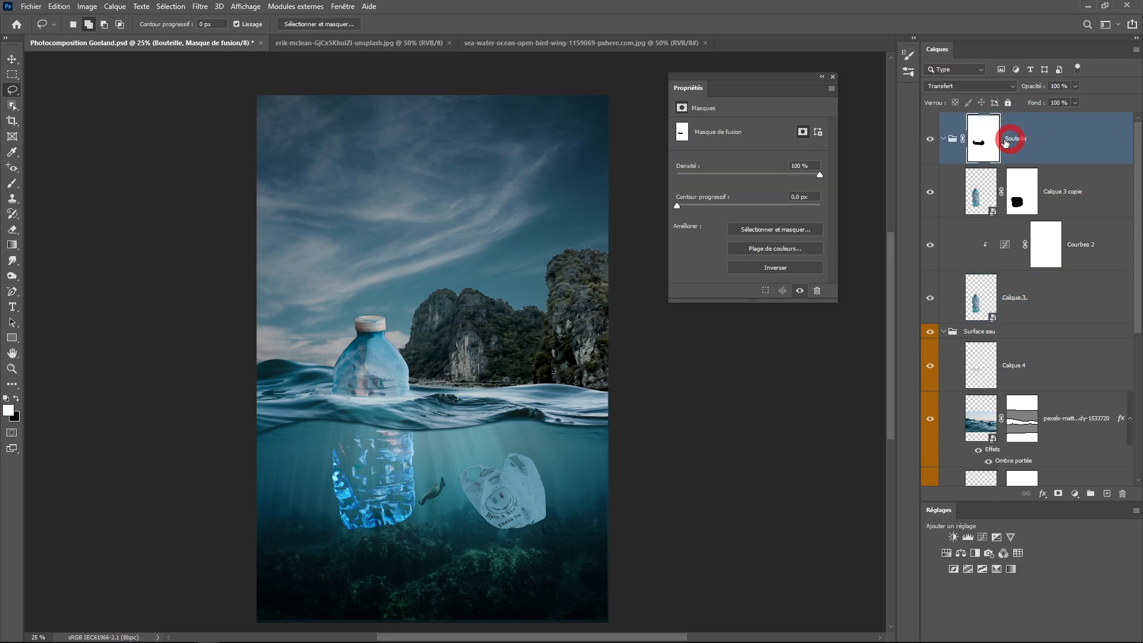
pyautogui.click(941, 139)
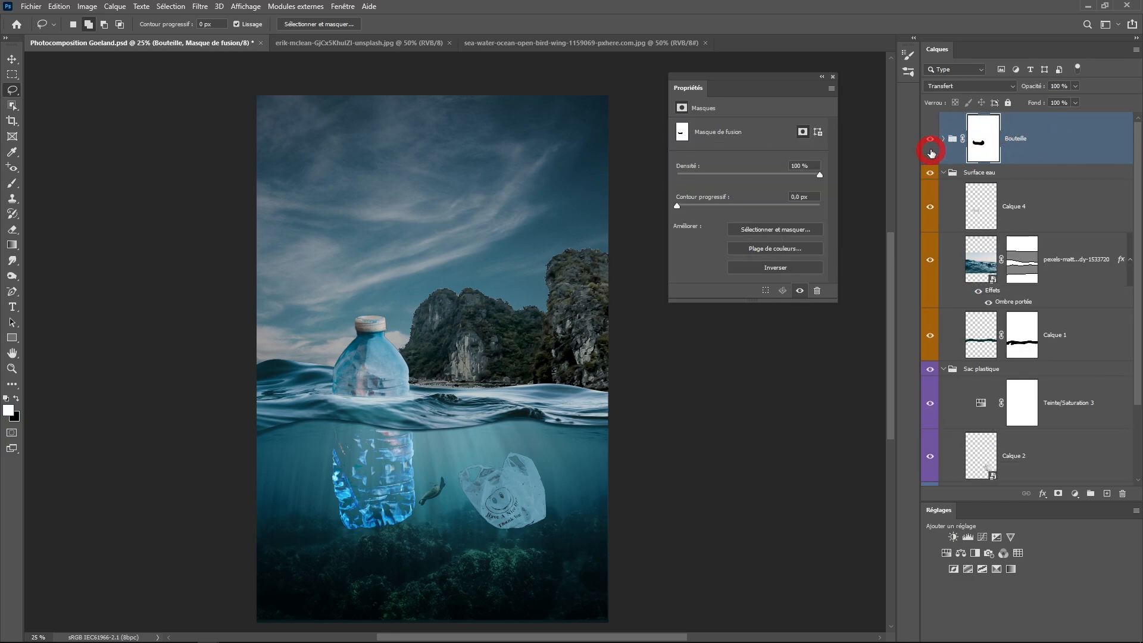
pyautogui.click(1106, 494)
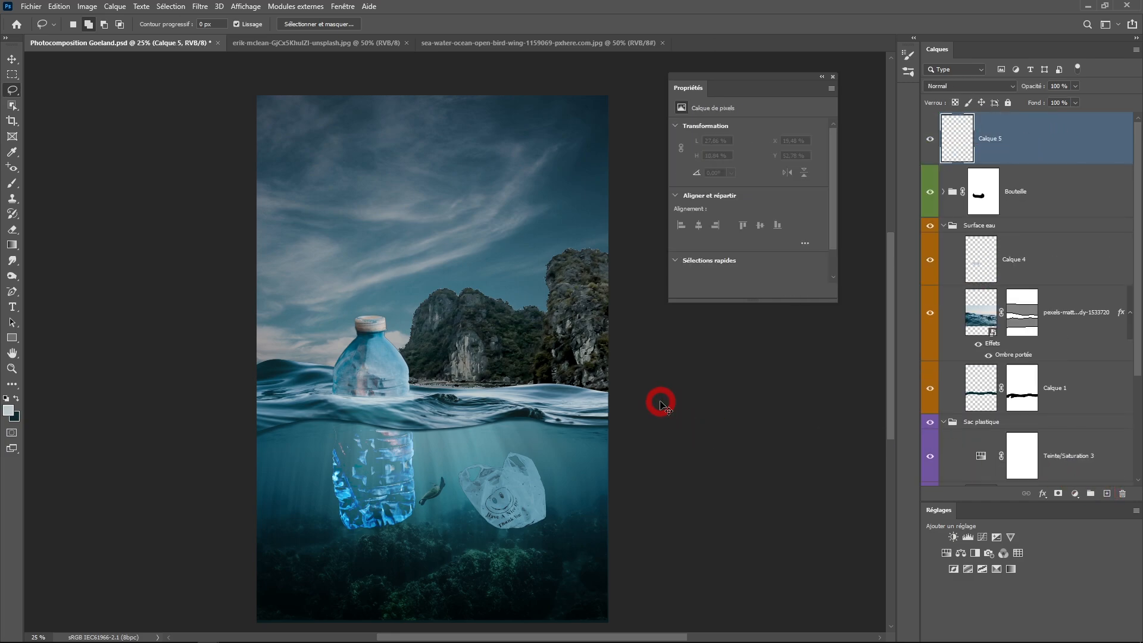
# Step: Paste the cut-out seagull into the composition and place it above the floating bottle
pyautogui.hotkey('ctrl', 'v')
pyautogui.press('v')
pyautogui.moveTo(426, 364); pyautogui.dragTo(390, 258)
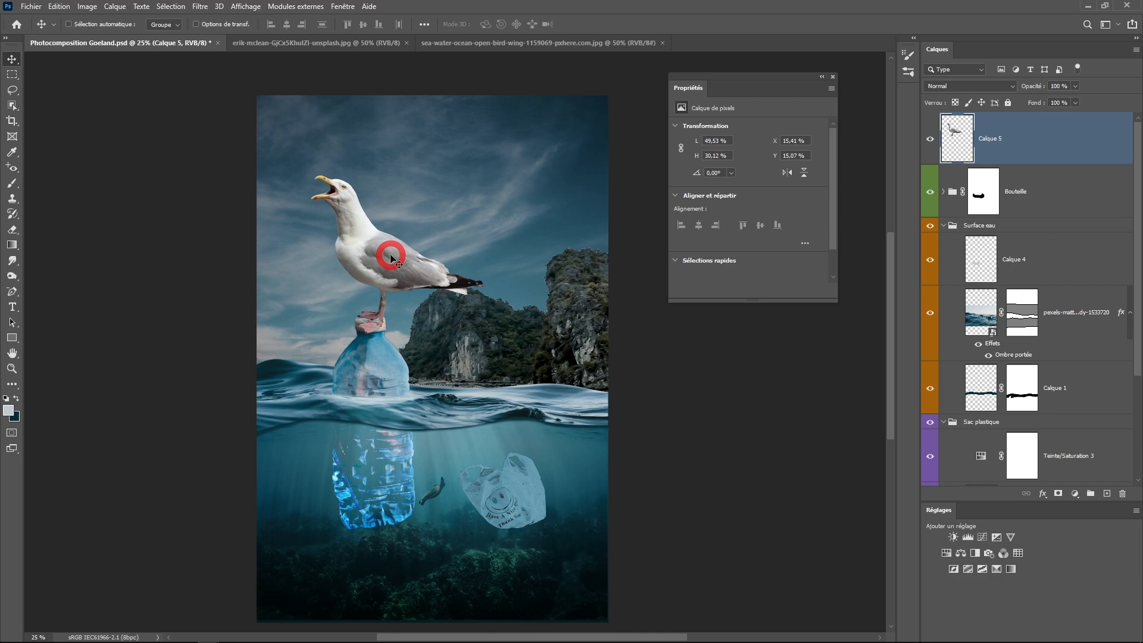
# Step: Flip the seagull horizontally and move it so its feet stand on the bottle cap
pyautogui.hotkey('ctrl', 't')
pyautogui.rightClick(390, 260)
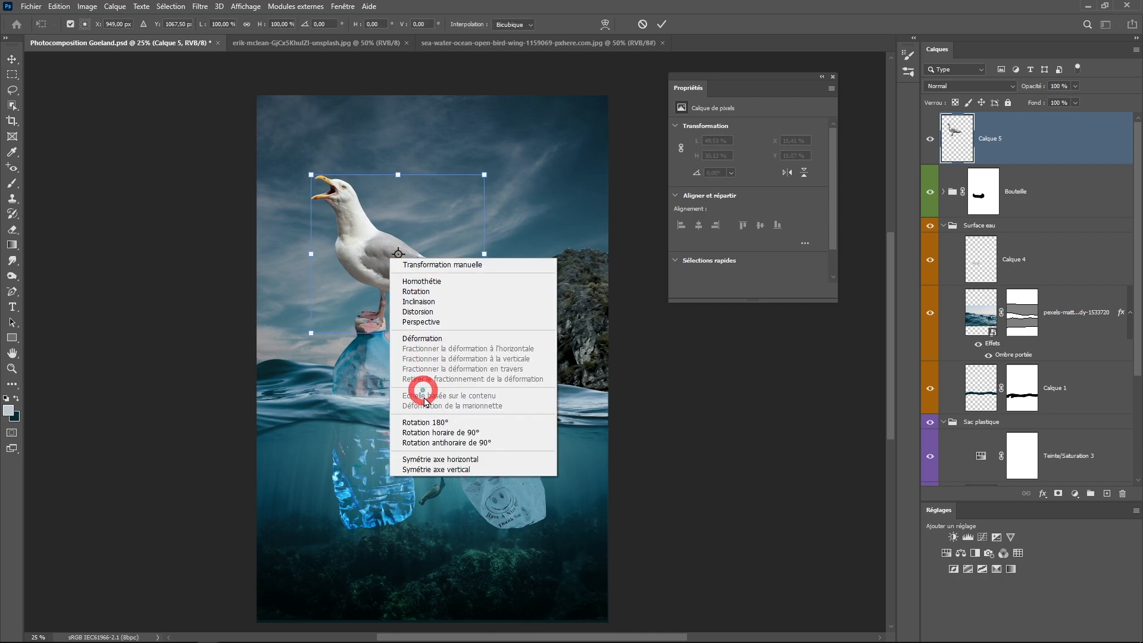
pyautogui.click(436, 460)
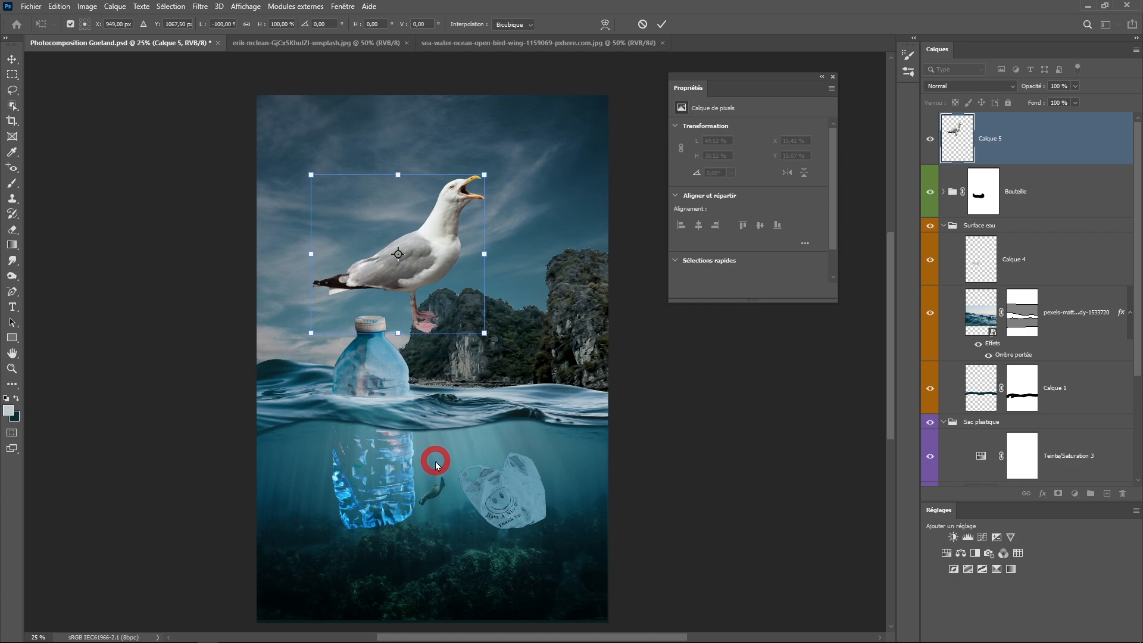
pyautogui.click(661, 24)
pyautogui.moveTo(439, 255); pyautogui.dragTo(411, 262)
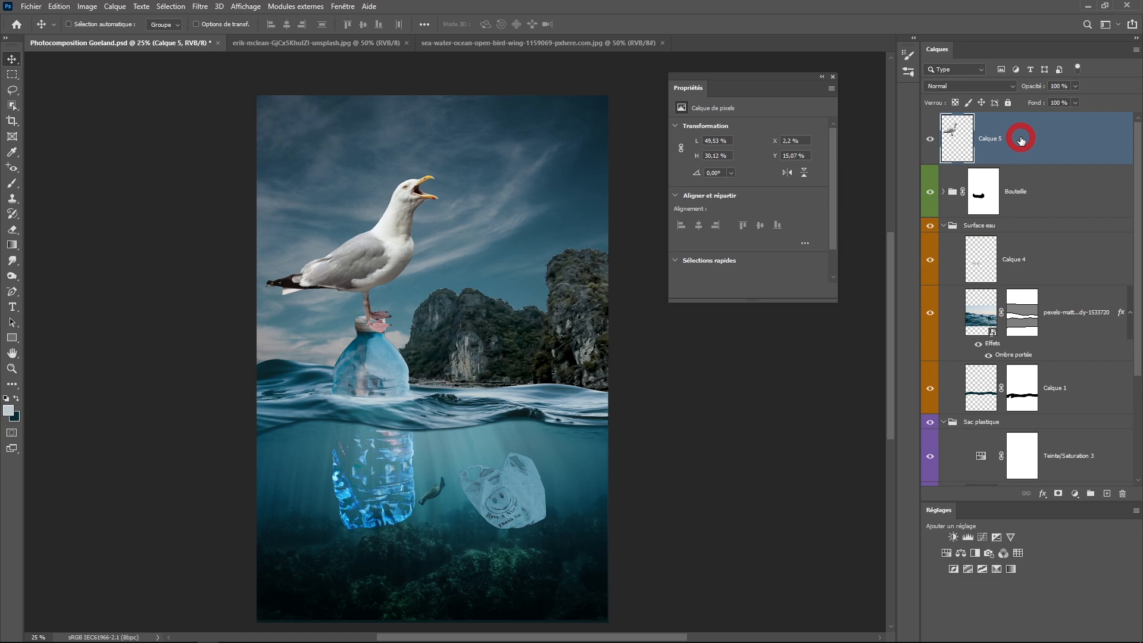
# Step: Move the seagull layer and Bouteille group together slightly to the right and rotate them about 8.7° clockwise
pyautogui.keyDown('ctrl'); pyautogui.click(1049, 195); pyautogui.keyUp('ctrl')
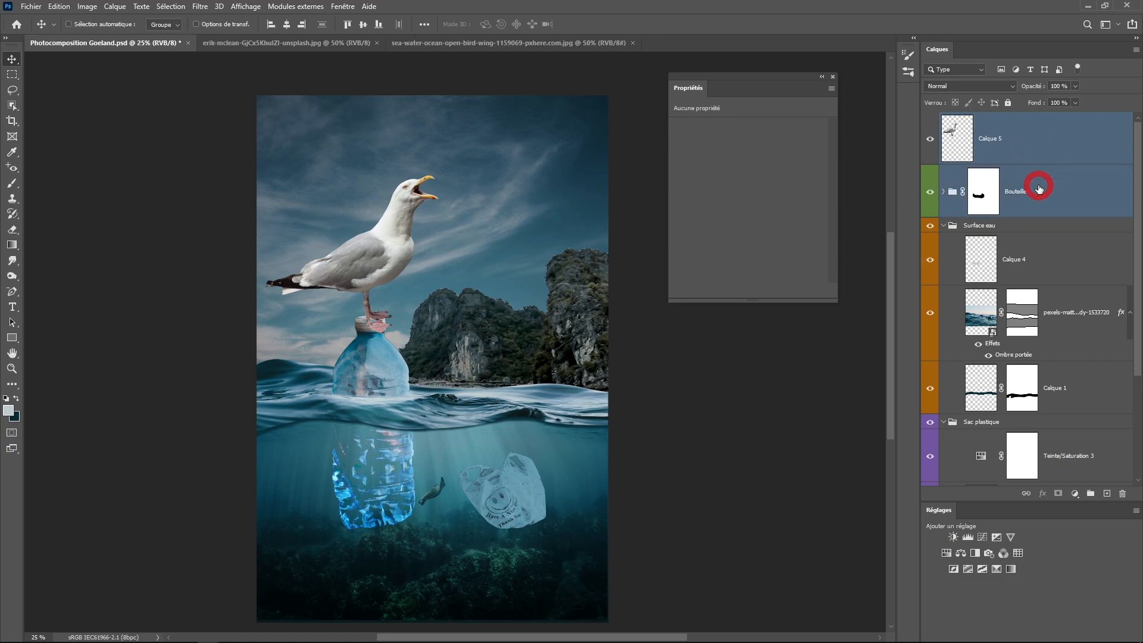
pyautogui.moveTo(403, 369)
pyautogui.mouseDown()
pyautogui.moveTo(387, 372)
pyautogui.moveTo(412, 371)
pyautogui.moveTo(378, 372)
pyautogui.moveTo(411, 369)
pyautogui.mouseUp()
pyautogui.hotkey('ctrl', 't')
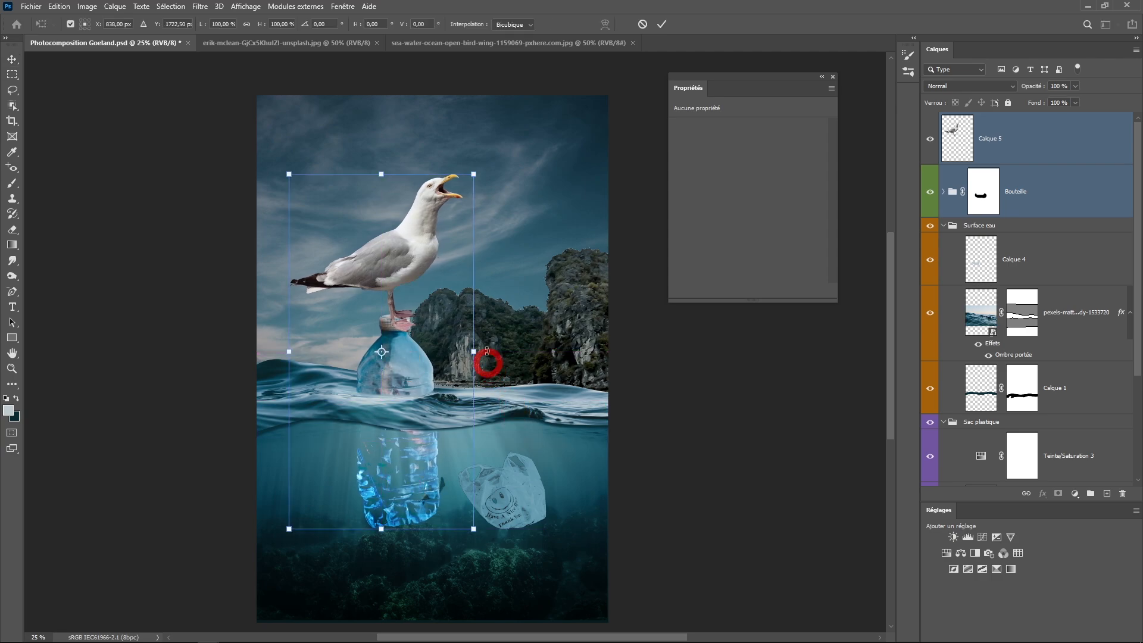
pyautogui.moveTo(484, 169); pyautogui.dragTo(517, 178)
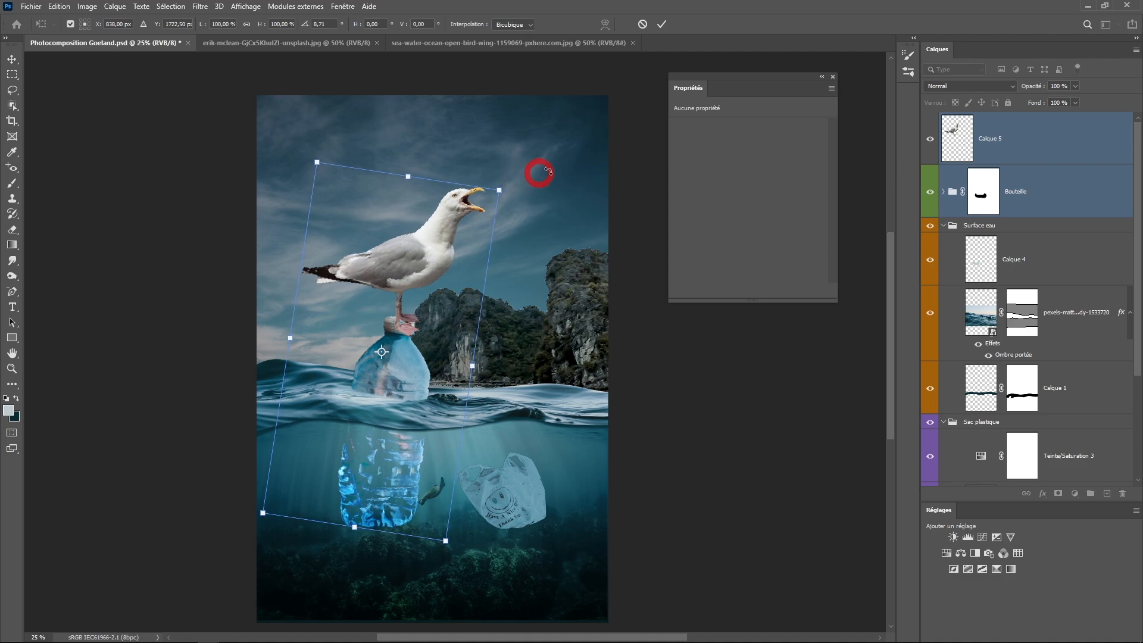
pyautogui.click(668, 27)
# Step: Scale the Bouteille group alone down to about 79.5 % and shift it slightly to the left
pyautogui.click(452, 239)
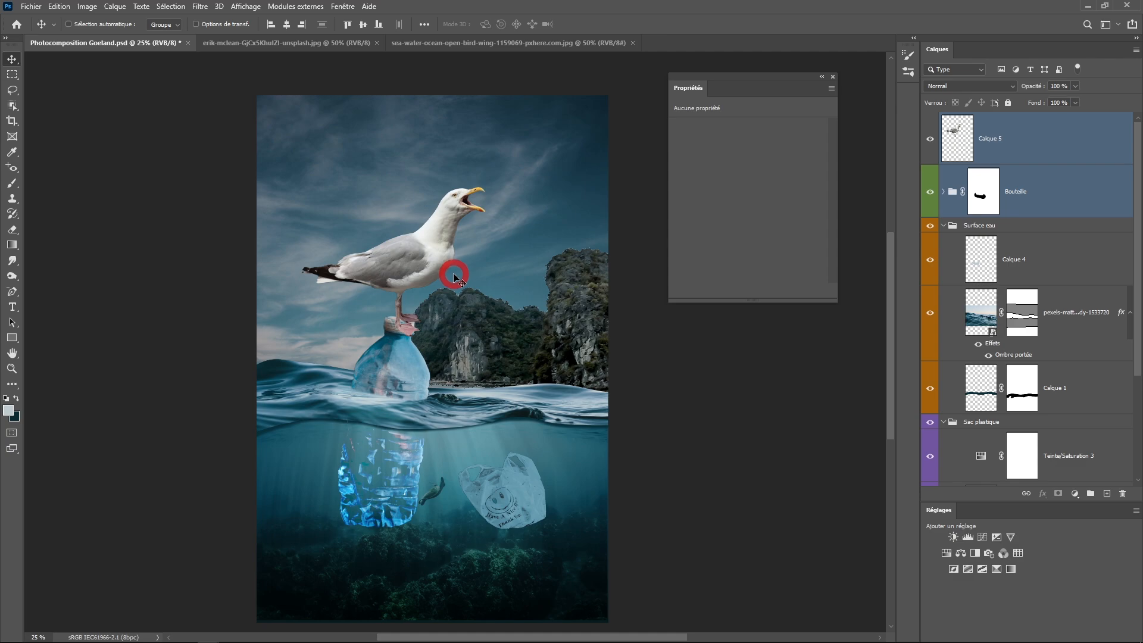
pyautogui.click(1083, 209)
pyautogui.hotkey('ctrl', 't')
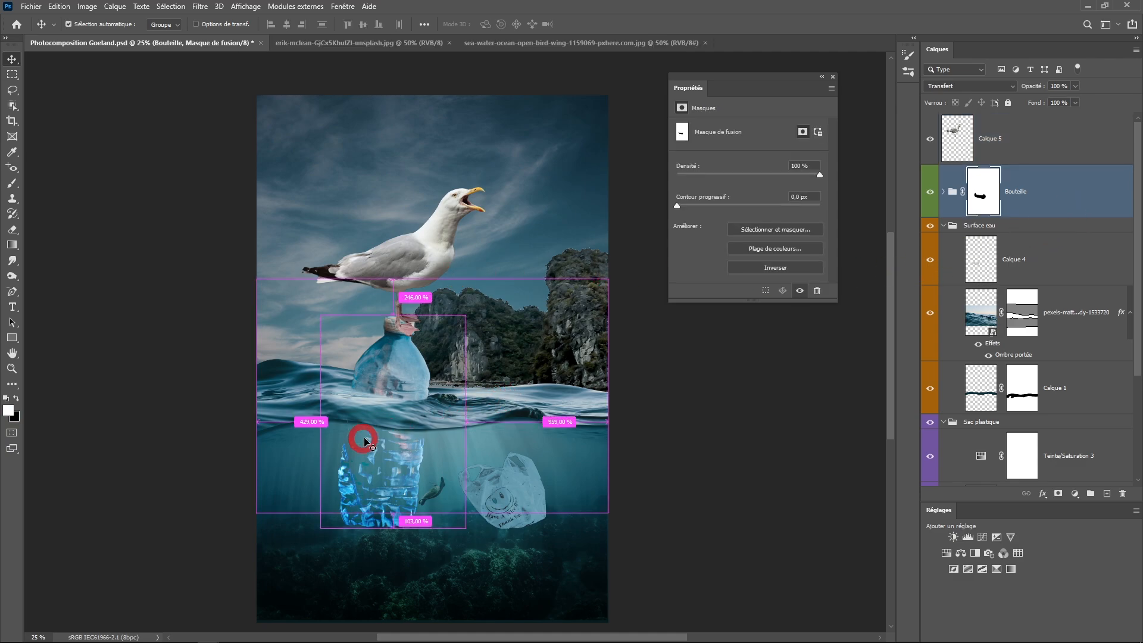
pyautogui.moveTo(465, 315); pyautogui.dragTo(449, 337)
pyautogui.moveTo(403, 379); pyautogui.dragTo(395, 378)
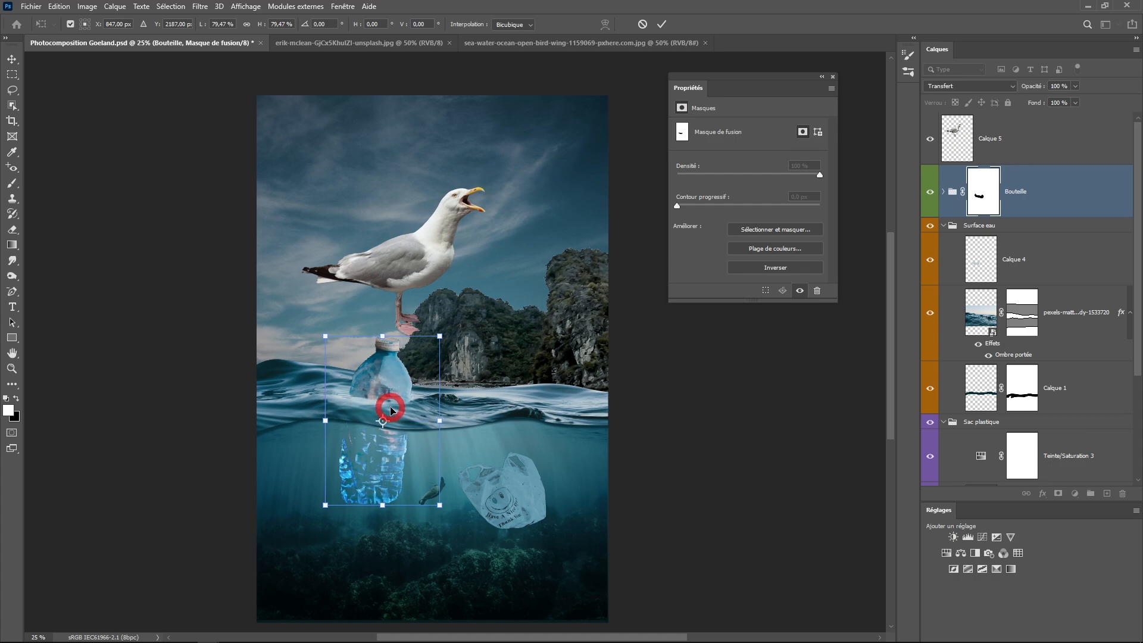
pyautogui.click(662, 24)
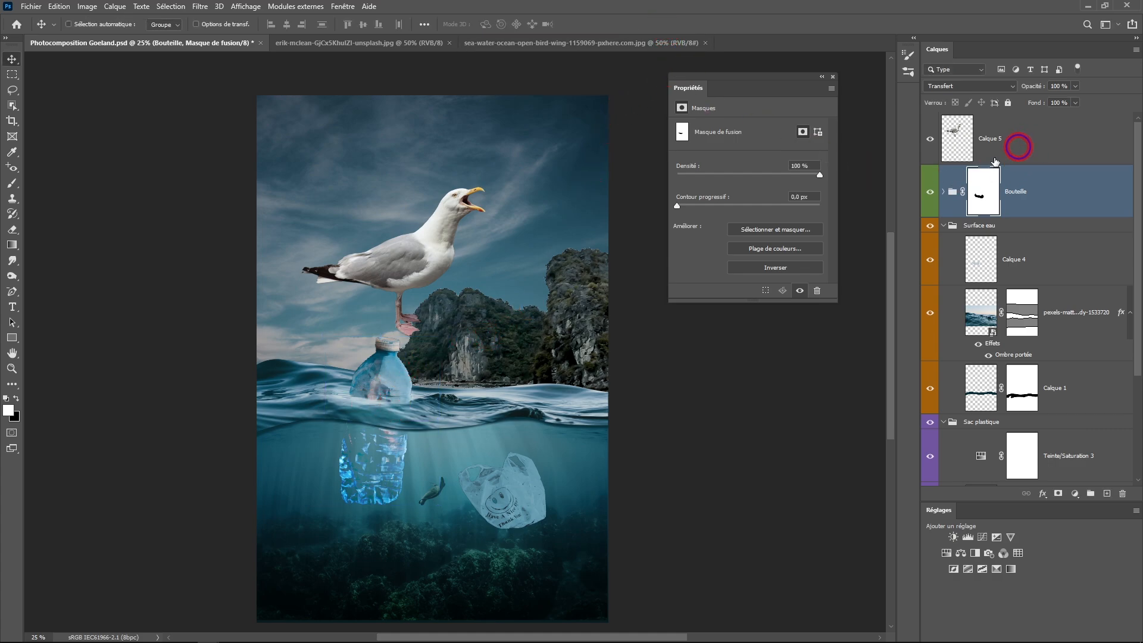
# Step: Move the seagull on Calque 5 down so its feet rest on the smaller bottle's cap, fine-tuning the position up close
pyautogui.click(1016, 145)
pyautogui.moveTo(428, 257); pyautogui.dragTo(404, 281)
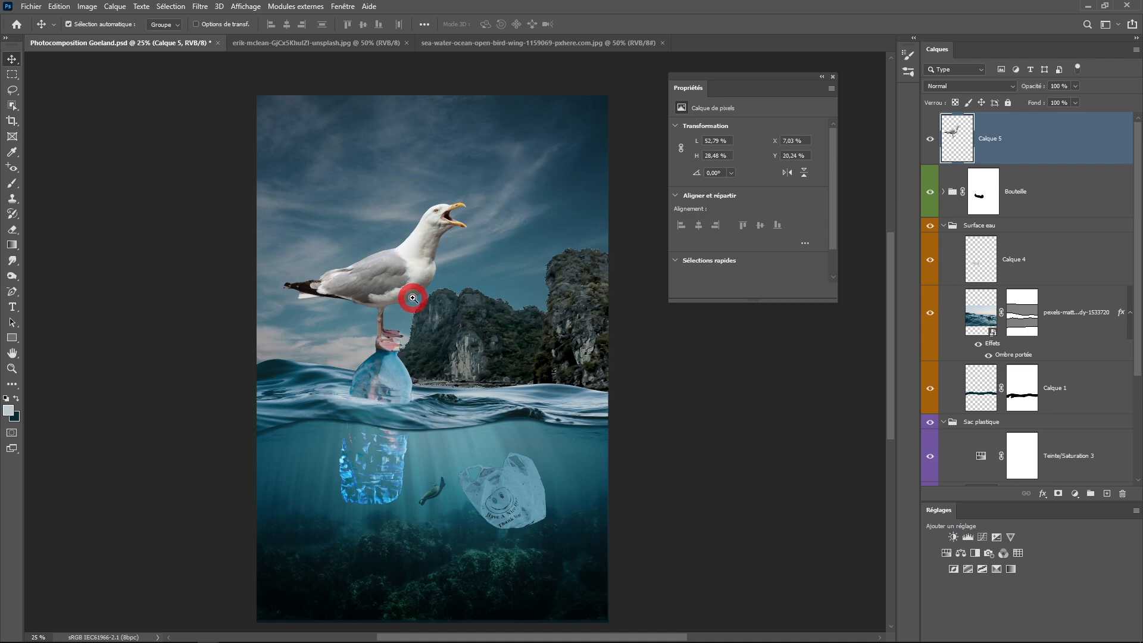
pyautogui.scroll(3, 410, 301)
pyautogui.moveTo(324, 271); pyautogui.dragTo(335, 278)
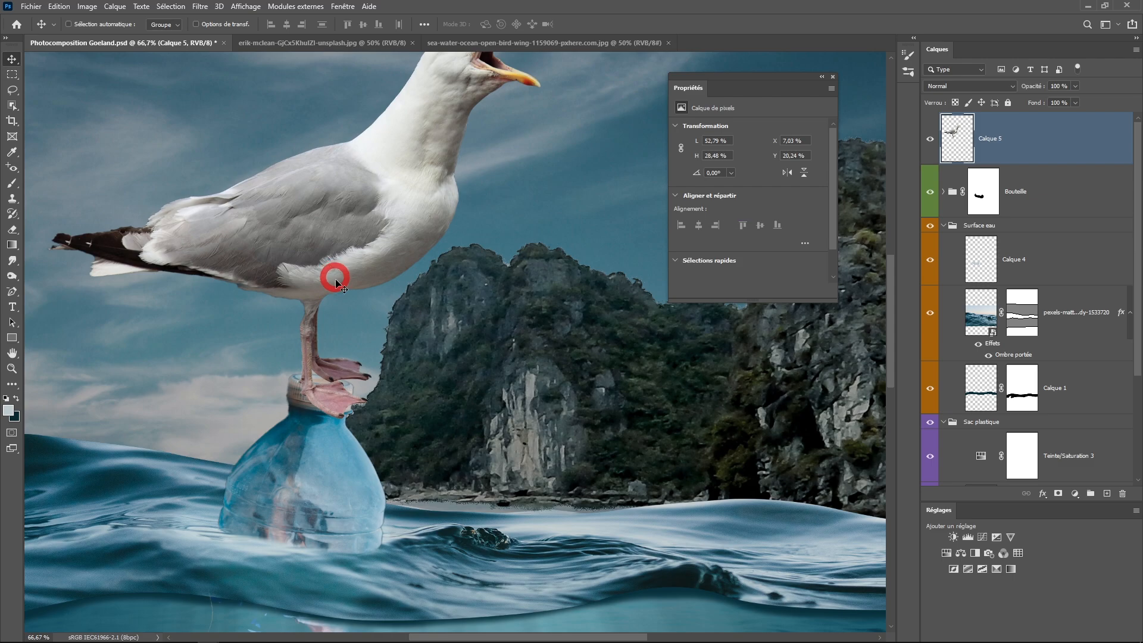
pyautogui.keyDown('ctrl'); pyautogui.click(347, 367); pyautogui.keyUp('ctrl')
pyautogui.keyDown('ctrl'); pyautogui.click(347, 368); pyautogui.keyUp('ctrl')
pyautogui.moveTo(351, 370); pyautogui.dragTo(398, 354)
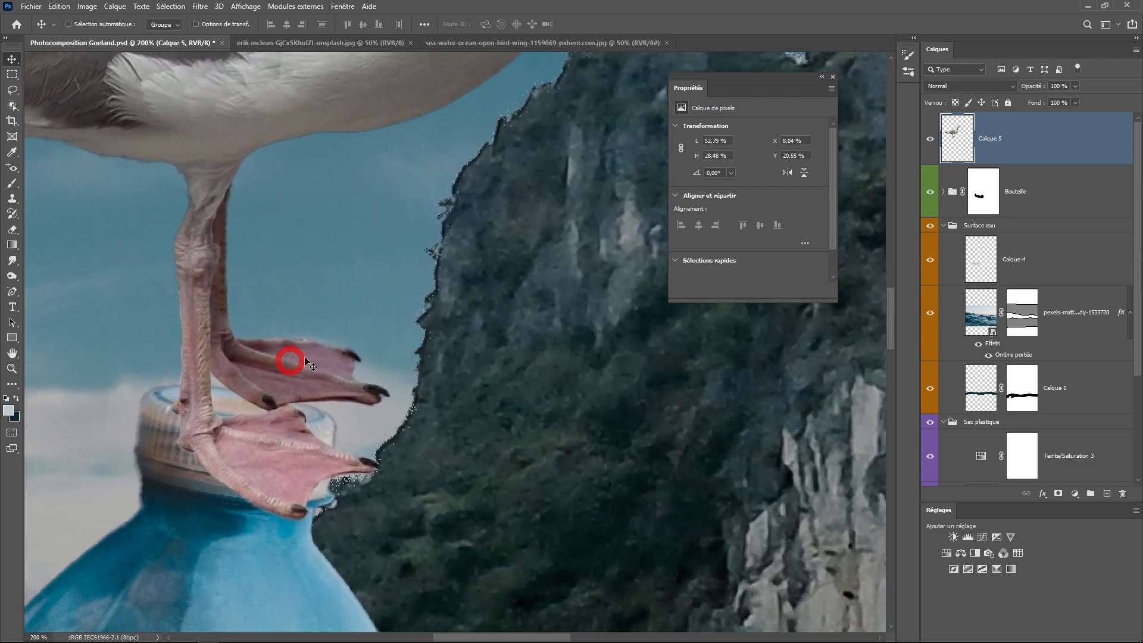
pyautogui.keyDown('ctrl'); pyautogui.click(443, 390); pyautogui.keyUp('ctrl')
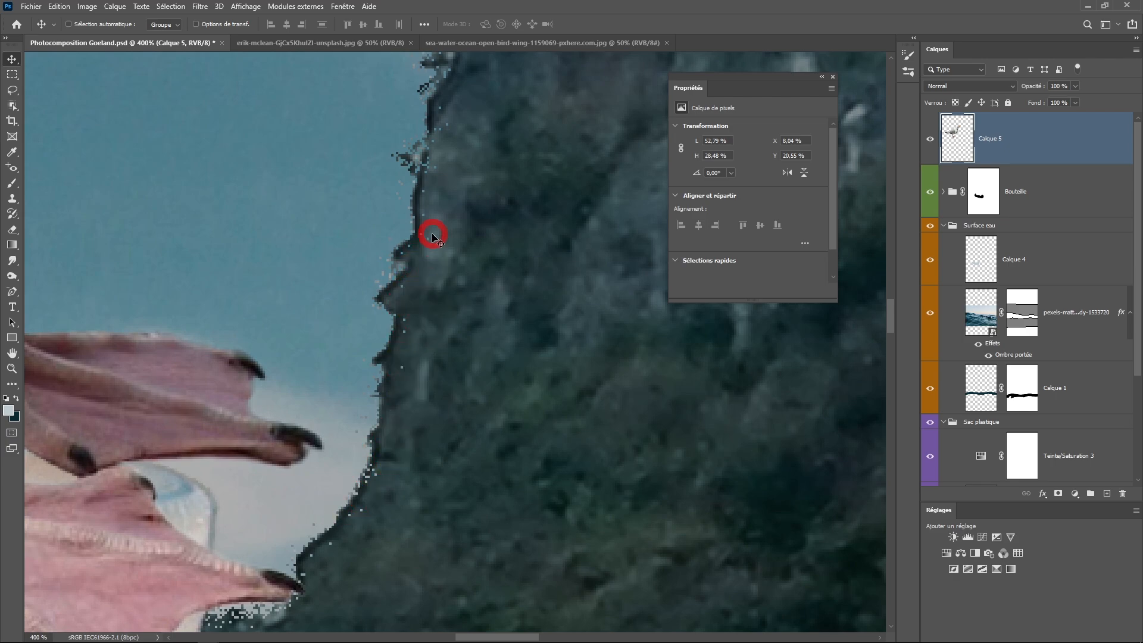
# Step: Start a Puppet Warp on the seagull on Calque 5 and place pins along both legs and the front foot
pyautogui.keyDown('alt'); pyautogui.click(425, 383); pyautogui.keyUp('alt')
pyautogui.keyDown('alt'); pyautogui.click(425, 383); pyautogui.keyUp('alt')
pyautogui.keyDown('alt'); pyautogui.click(426, 383); pyautogui.keyUp('alt')
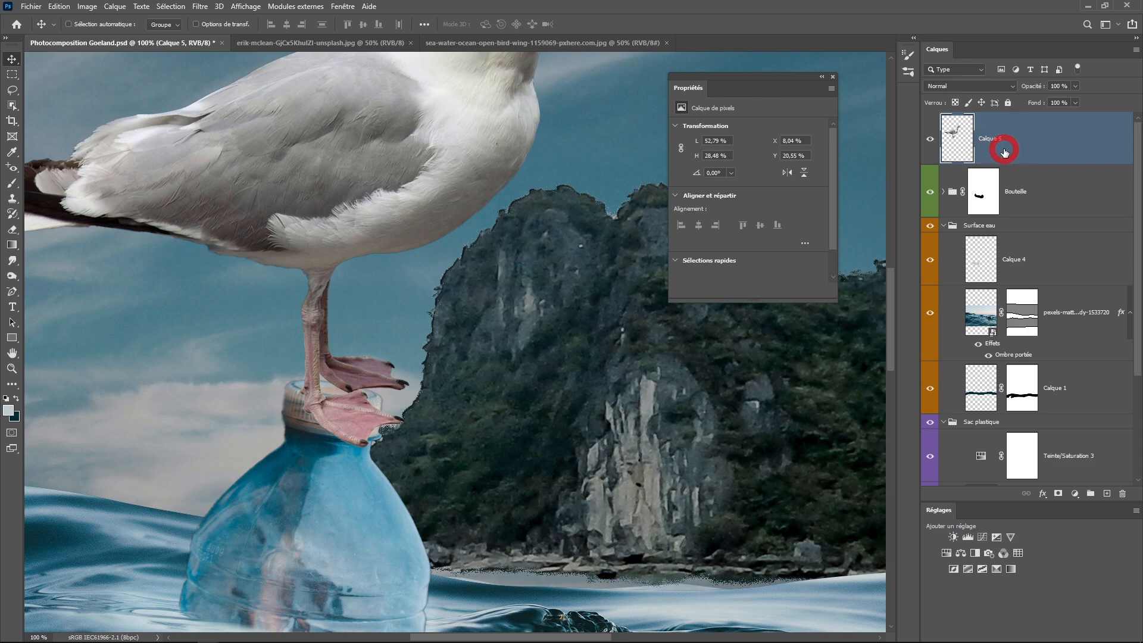
pyautogui.click(59, 6)
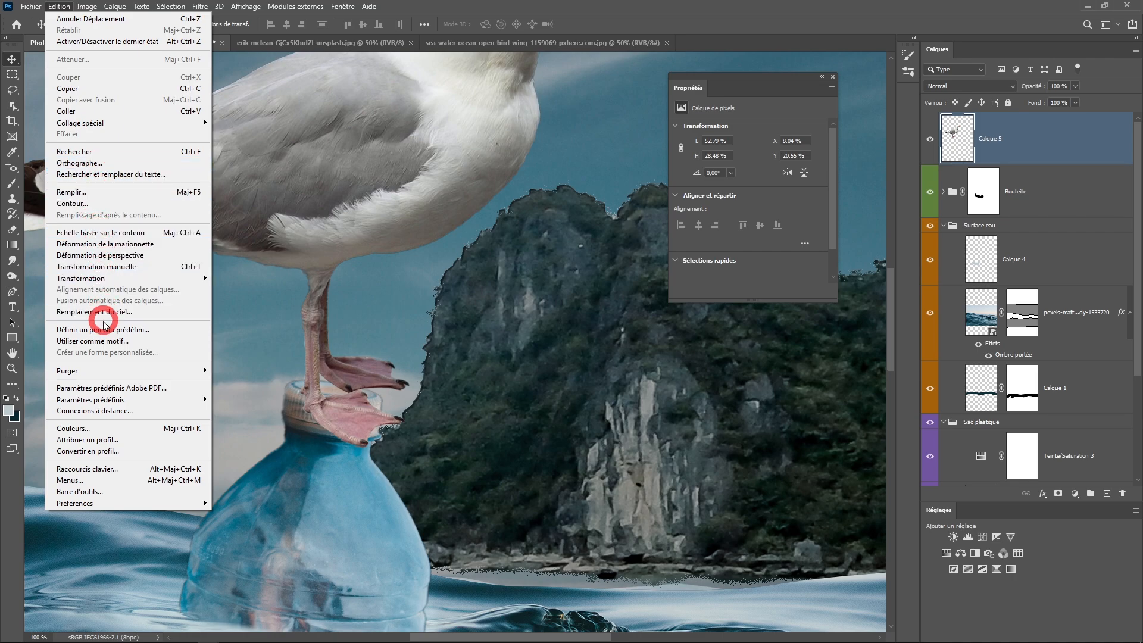
pyautogui.click(107, 244)
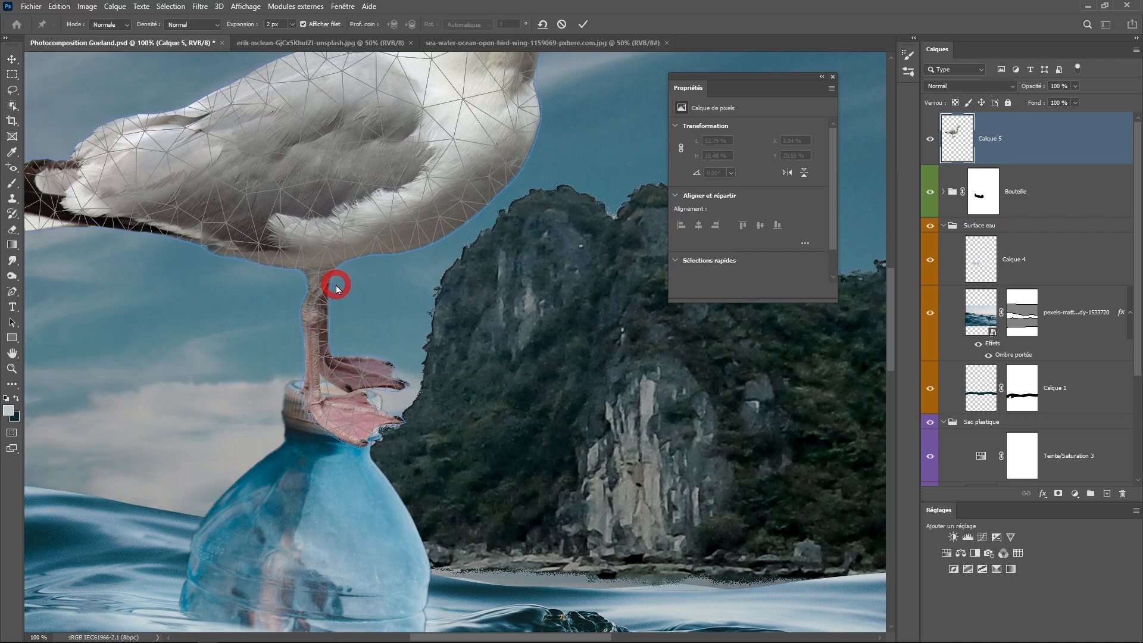
pyautogui.scroll(4, 380, 395)
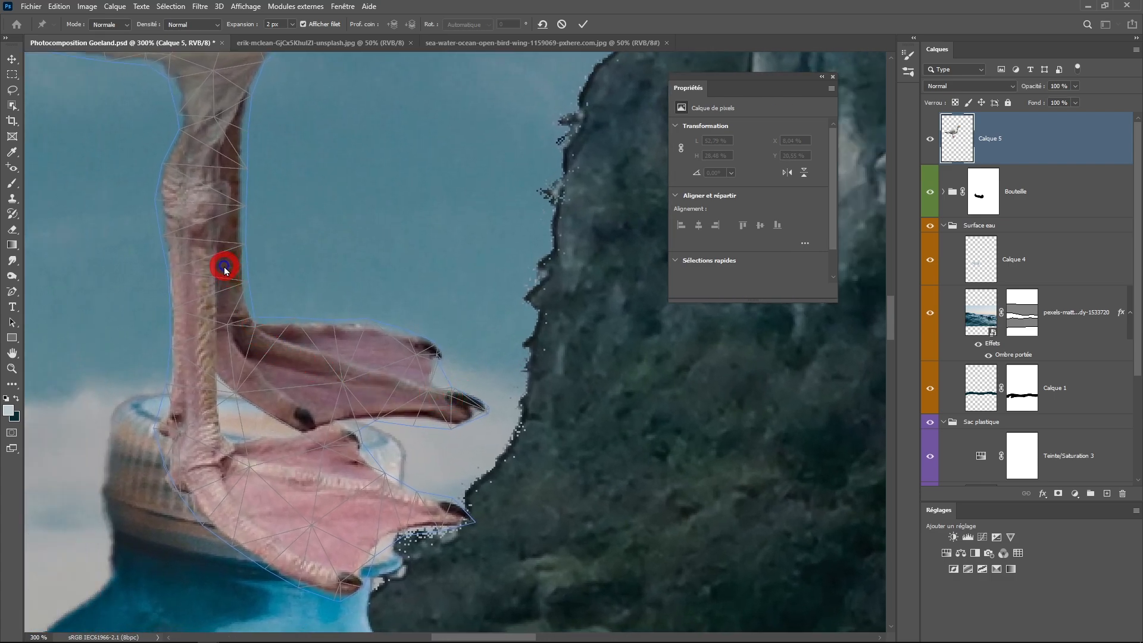
pyautogui.click(224, 266)
pyautogui.click(187, 293)
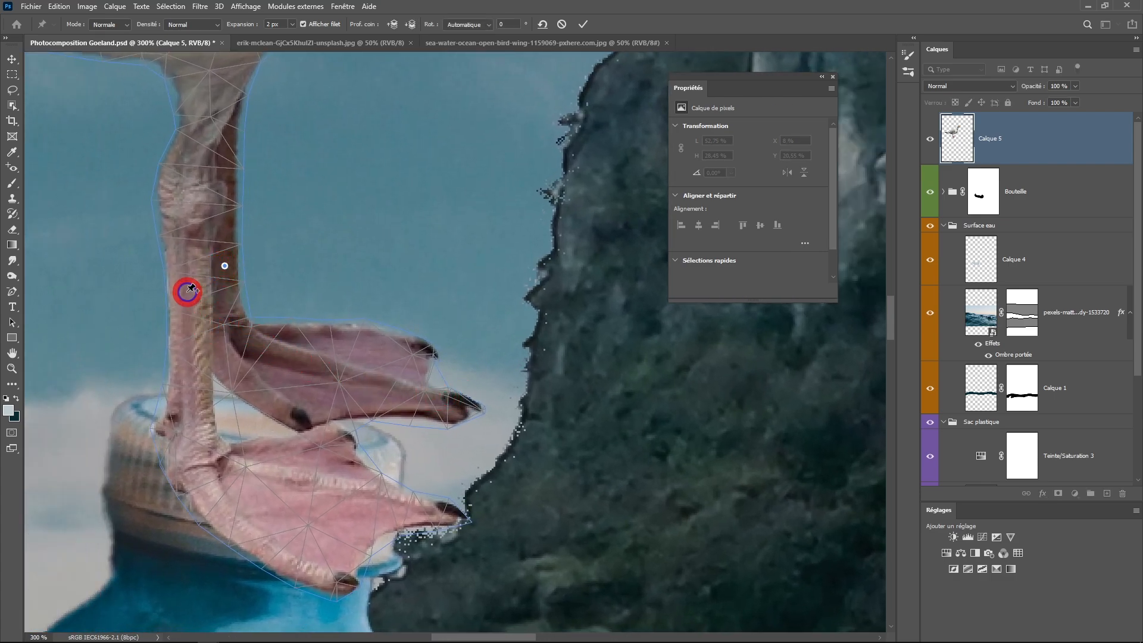
pyautogui.click(196, 176)
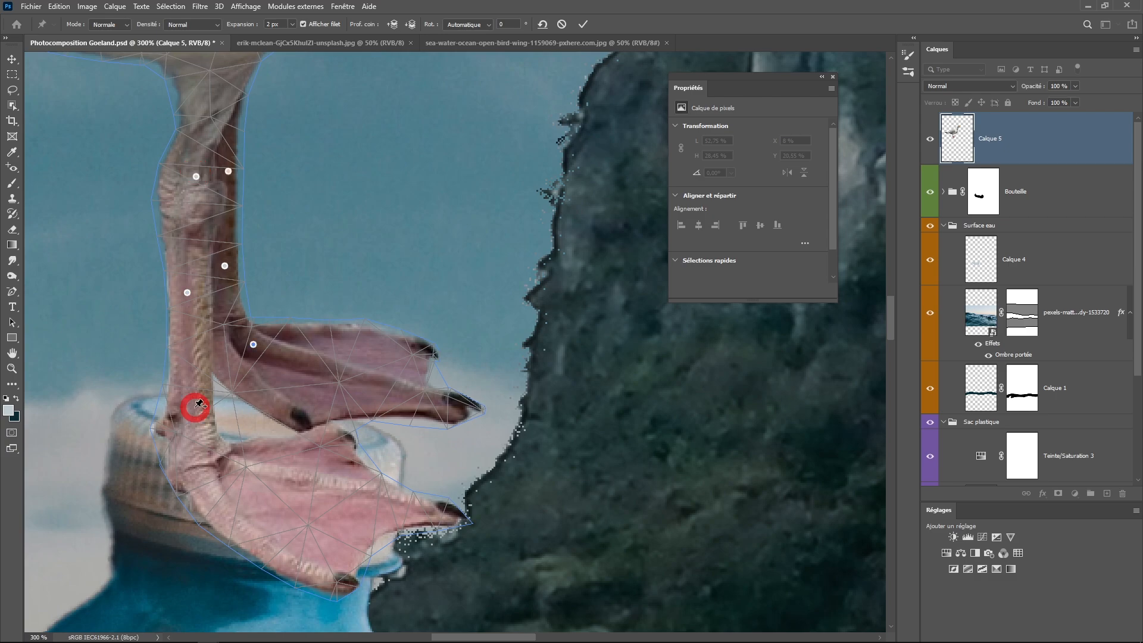
pyautogui.click(194, 407)
pyautogui.click(215, 471)
pyautogui.click(356, 492)
pyautogui.click(420, 510)
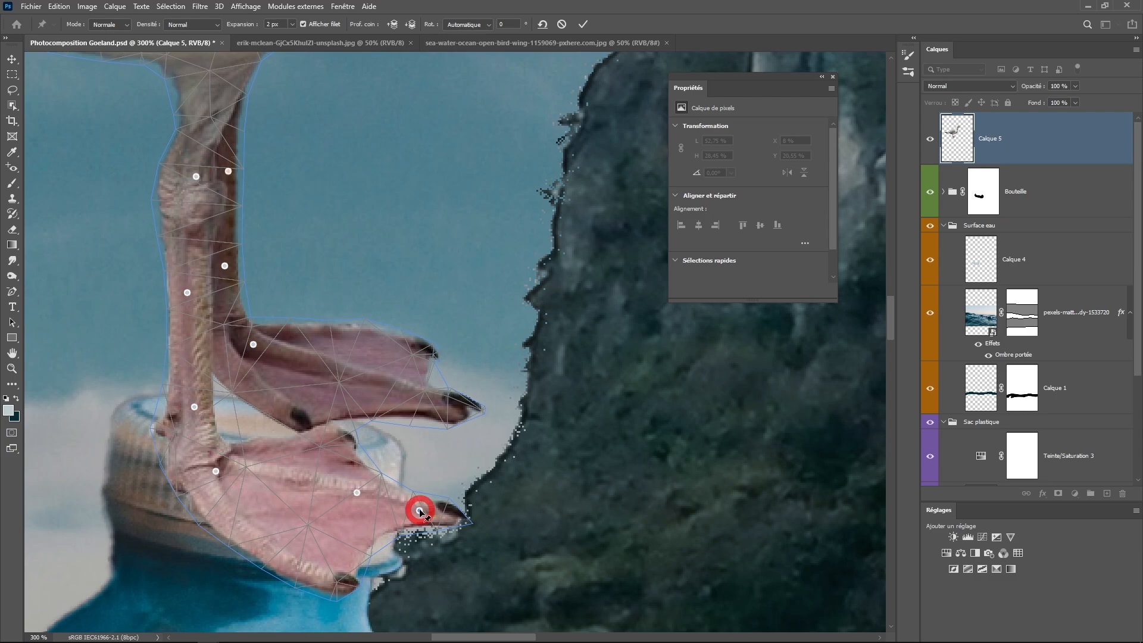
# Step: Set the warp mesh density to Plus de points and bend the front foot's outer toe down over the bottle cap's edge
pyautogui.moveTo(420, 510); pyautogui.dragTo(415, 535)
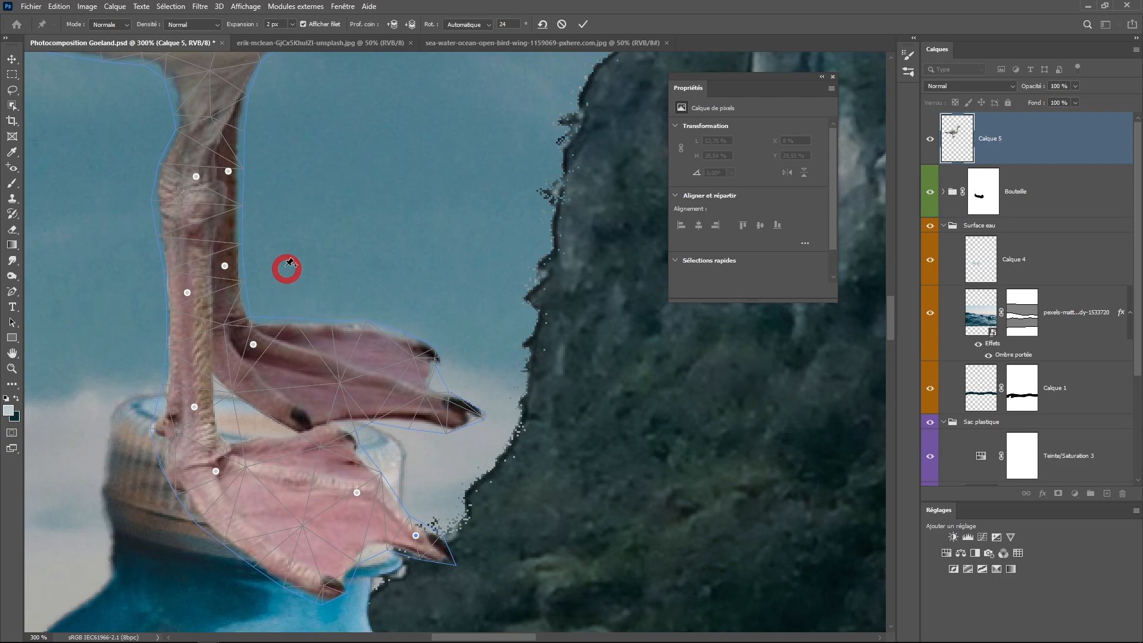
pyautogui.click(126, 25)
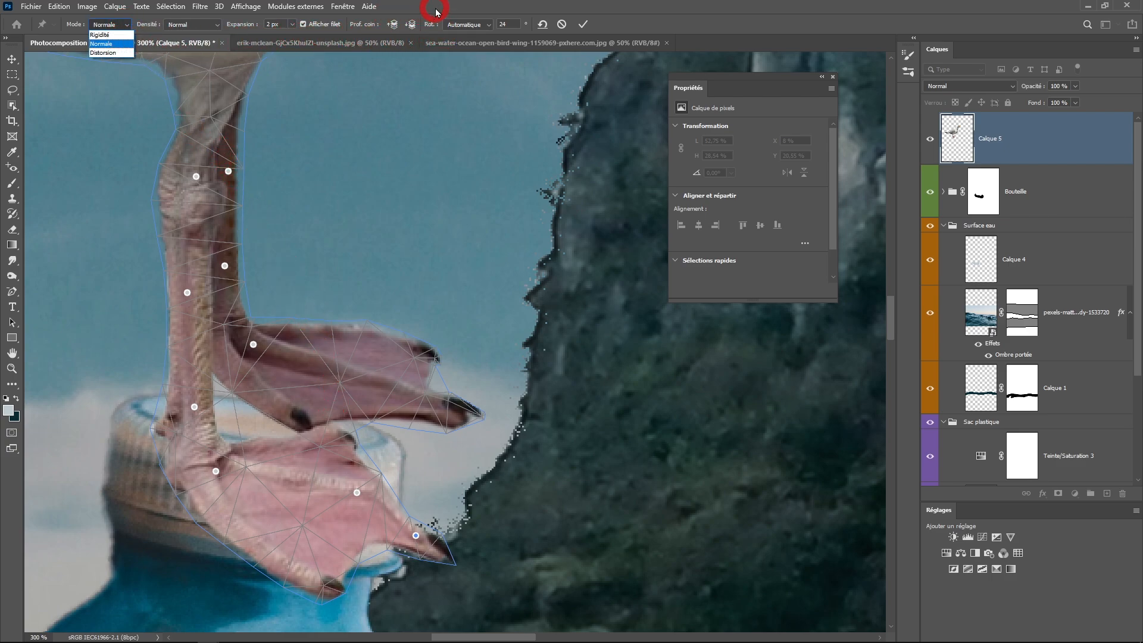
pyautogui.click(199, 31)
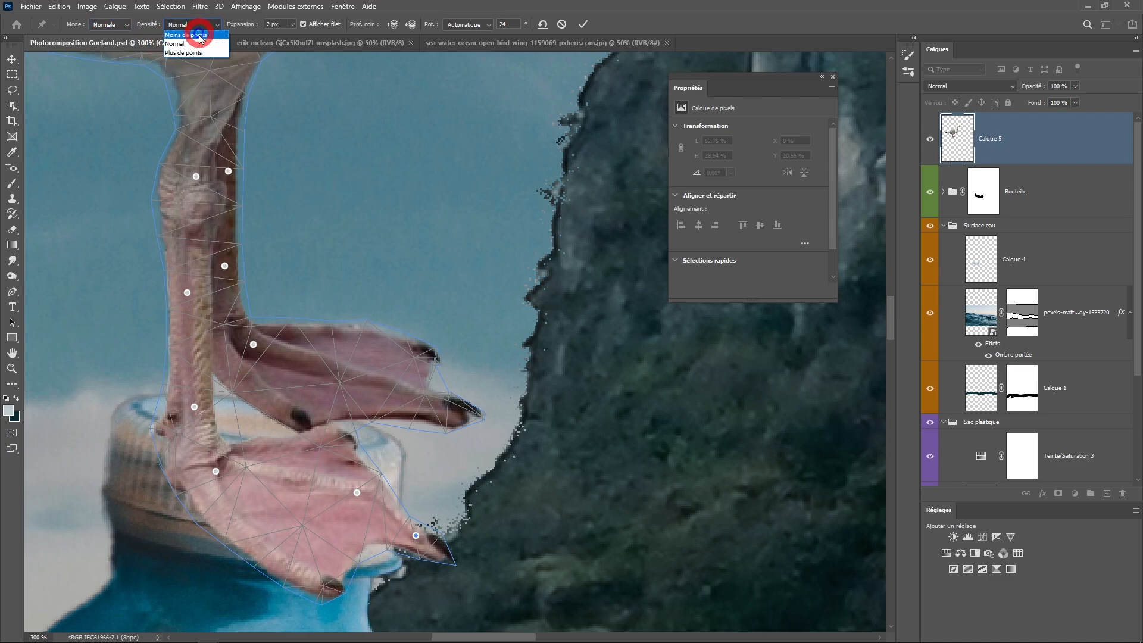
pyautogui.click(204, 51)
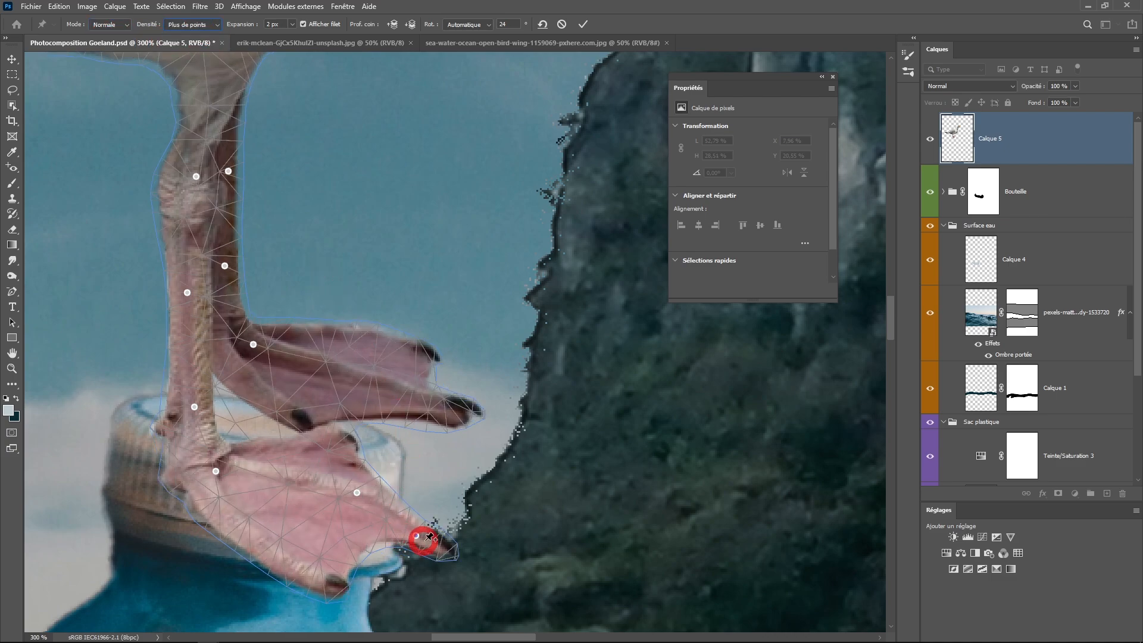
pyautogui.moveTo(416, 537); pyautogui.dragTo(403, 553)
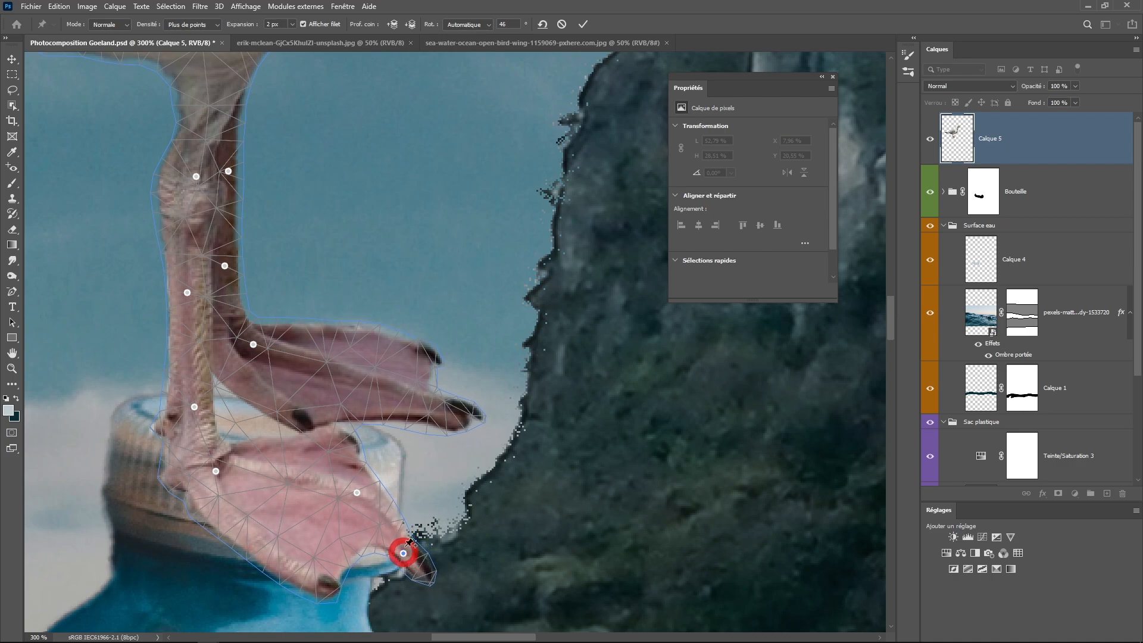
# Step: Bend the rear foot down toward the cap, refine the ankle and front toe pins, and apply the Puppet Warp
pyautogui.moveTo(435, 403); pyautogui.dragTo(416, 469)
pyautogui.moveTo(253, 344); pyautogui.dragTo(251, 370)
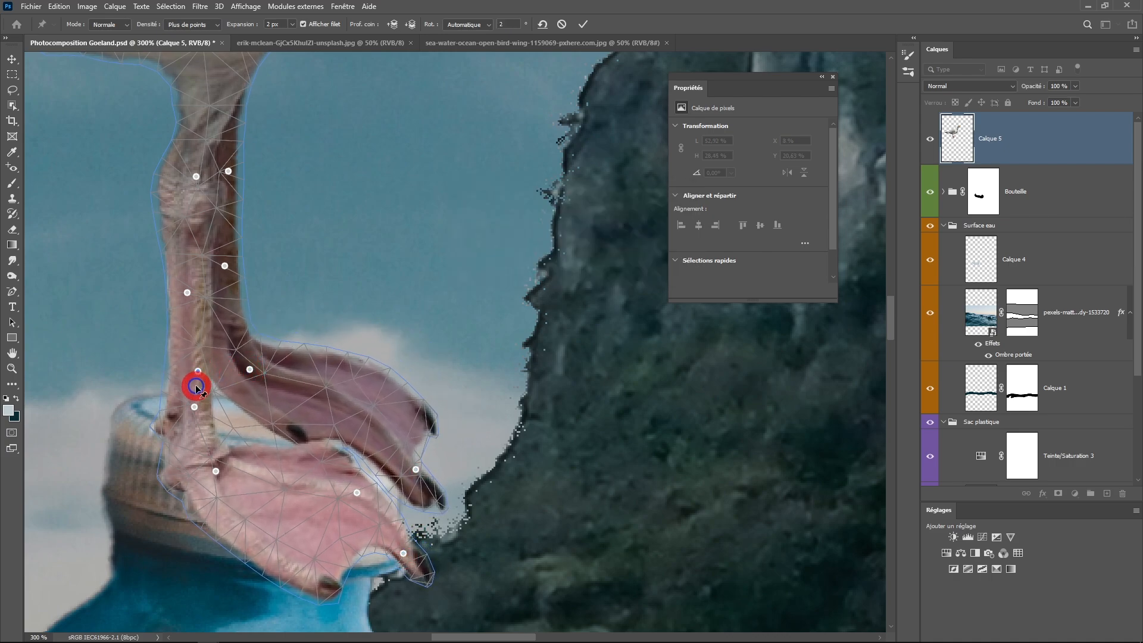
pyautogui.click(196, 393)
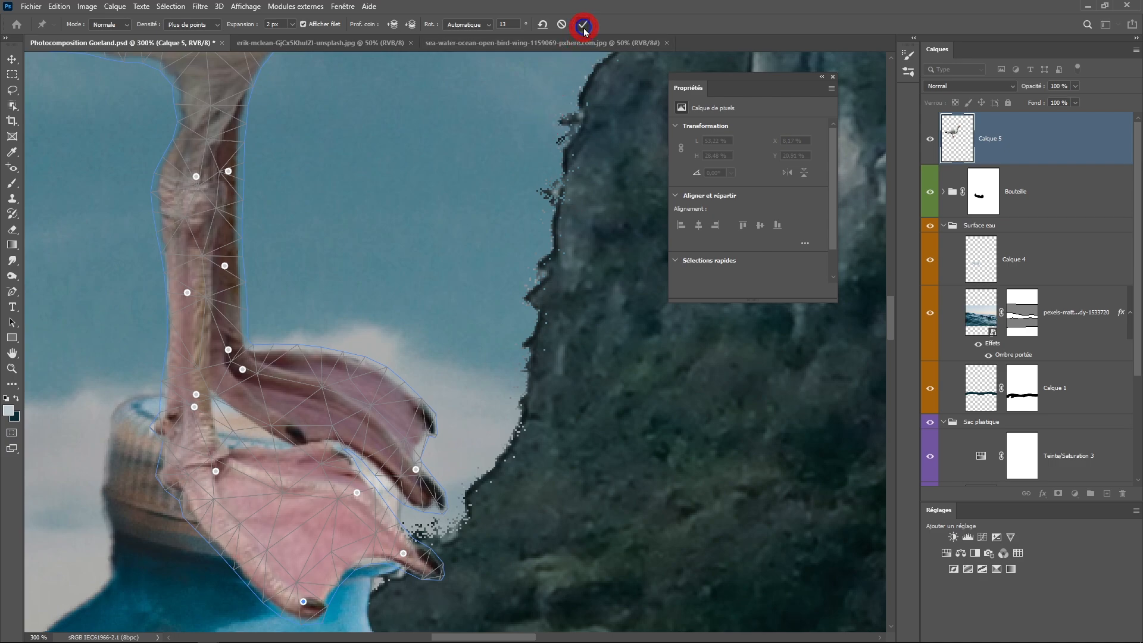
pyautogui.click(583, 25)
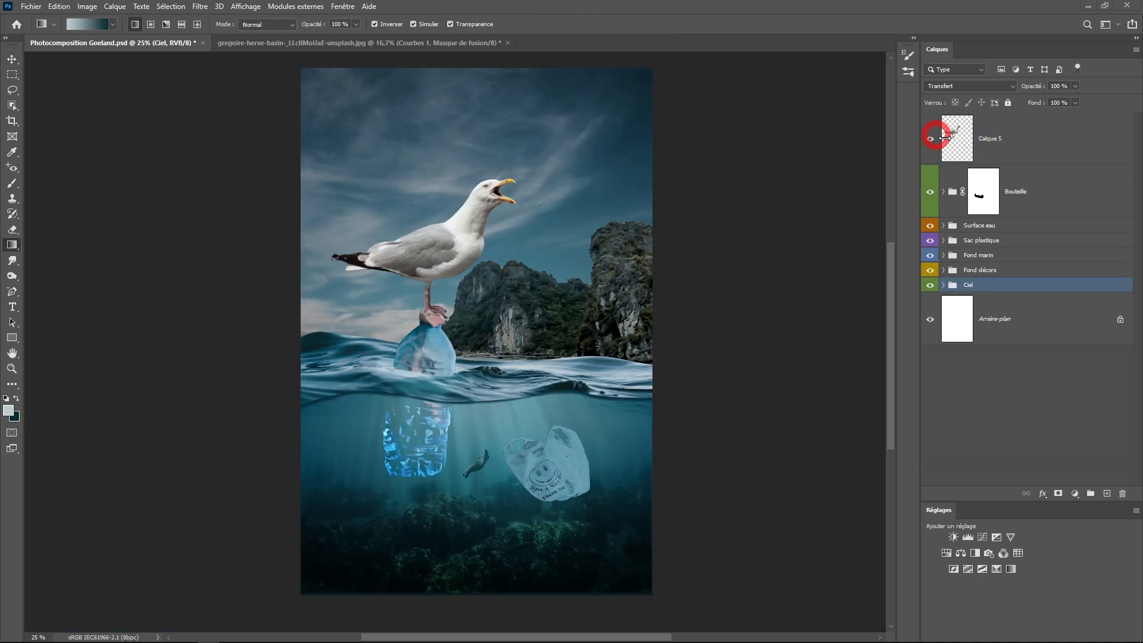
# Step: Put Calque 5 in a new group named Goeland and give the group the Violet color label
pyautogui.doubleClick(990, 139)
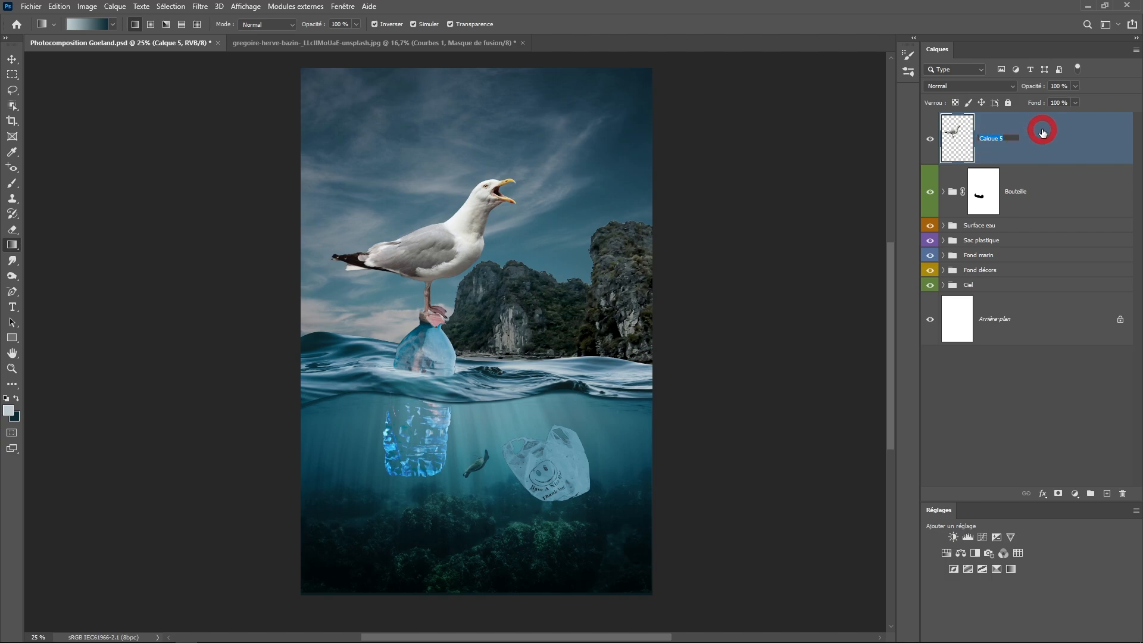
pyautogui.hotkey('ctrl', 'g')
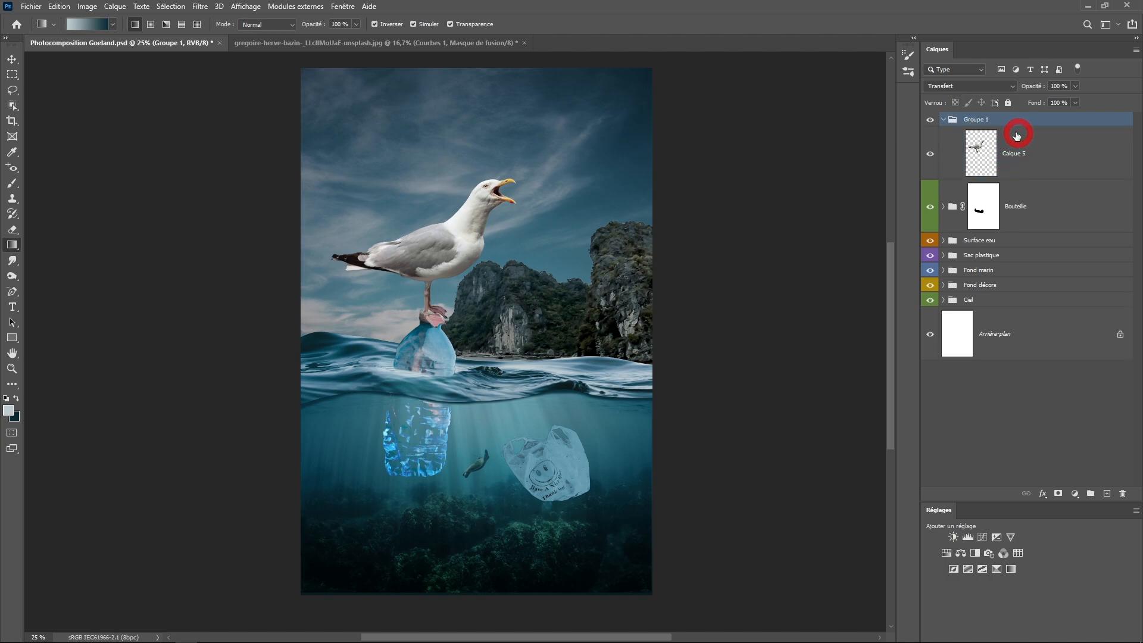
pyautogui.click(979, 120)
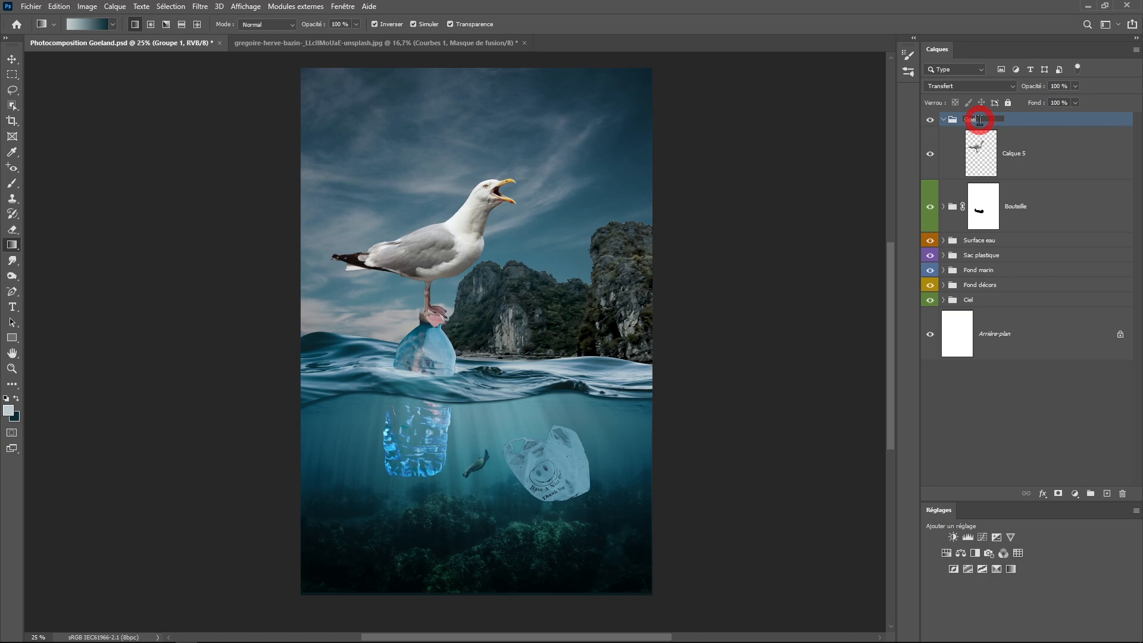
pyautogui.press('Return')
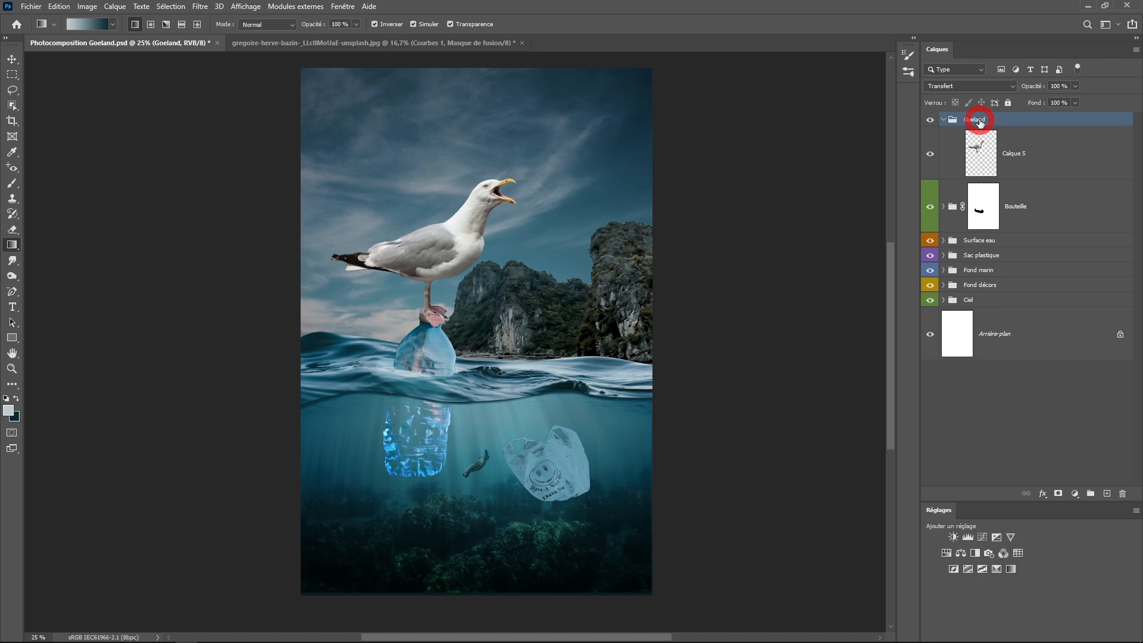
pyautogui.rightClick(932, 120)
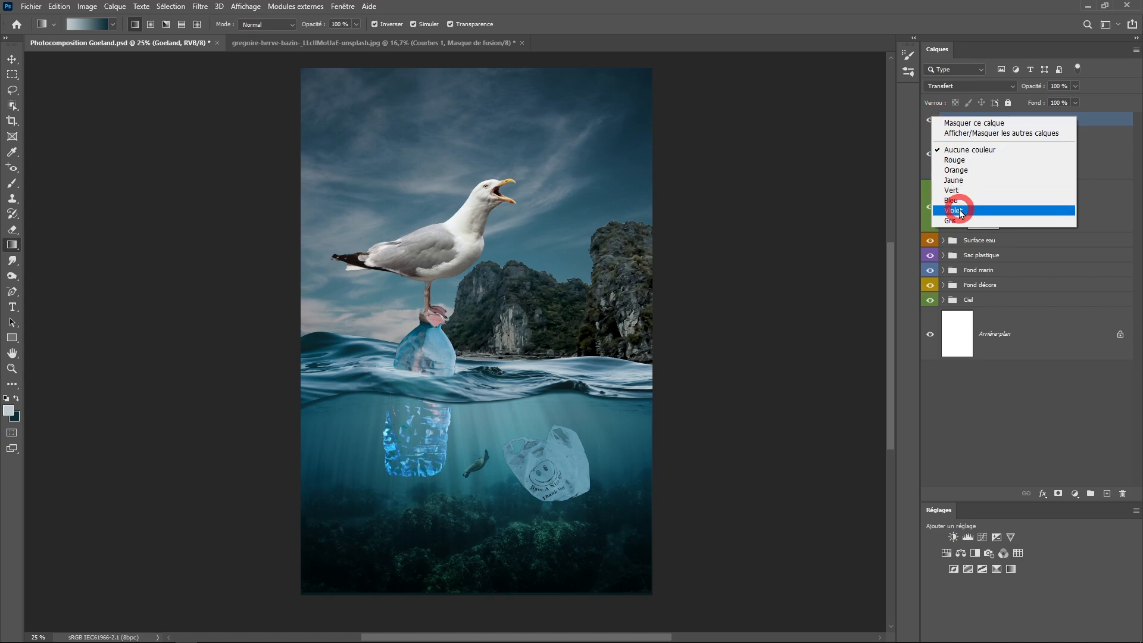
pyautogui.click(944, 209)
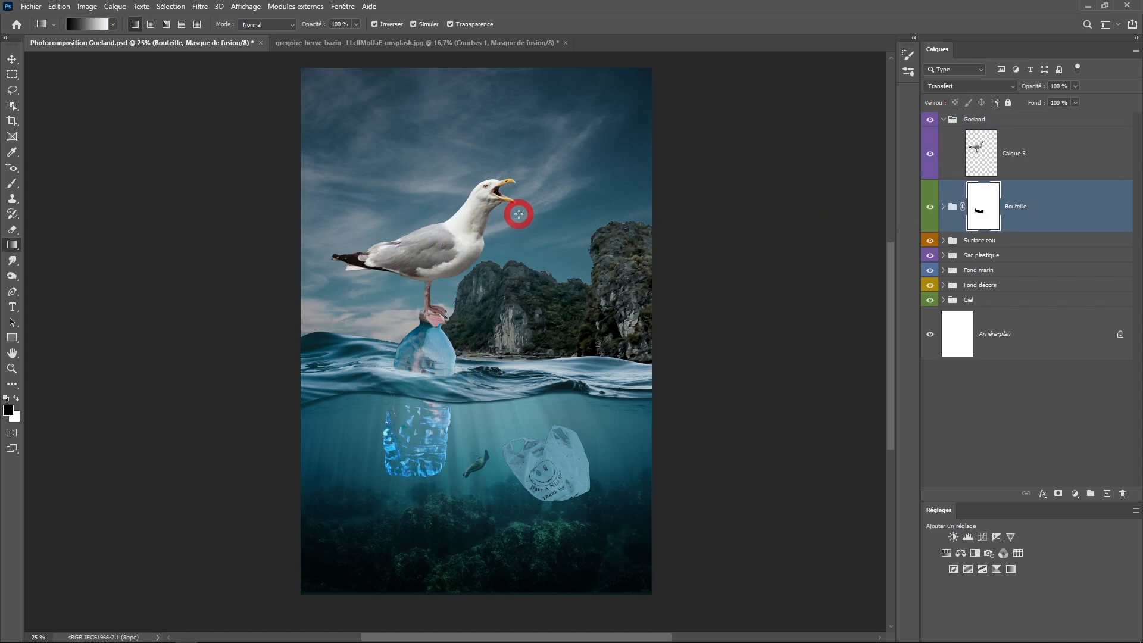
# Step: Set the Goeland group's blending mode to Normal so its adjustments affect only the seagull
pyautogui.click(1046, 161)
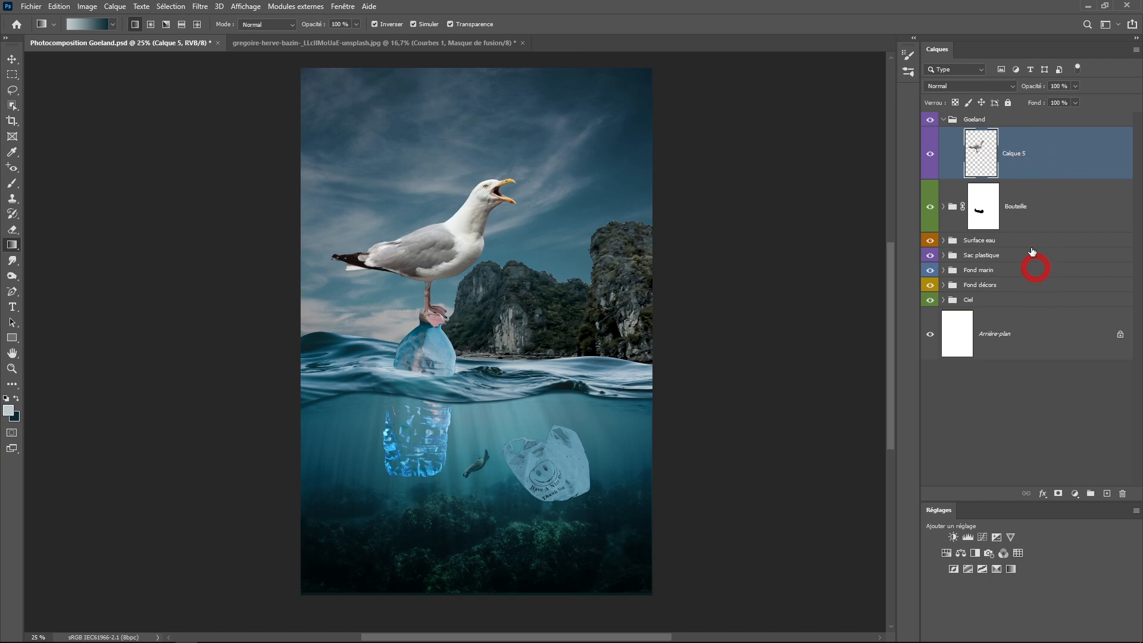
pyautogui.click(1007, 122)
pyautogui.click(952, 87)
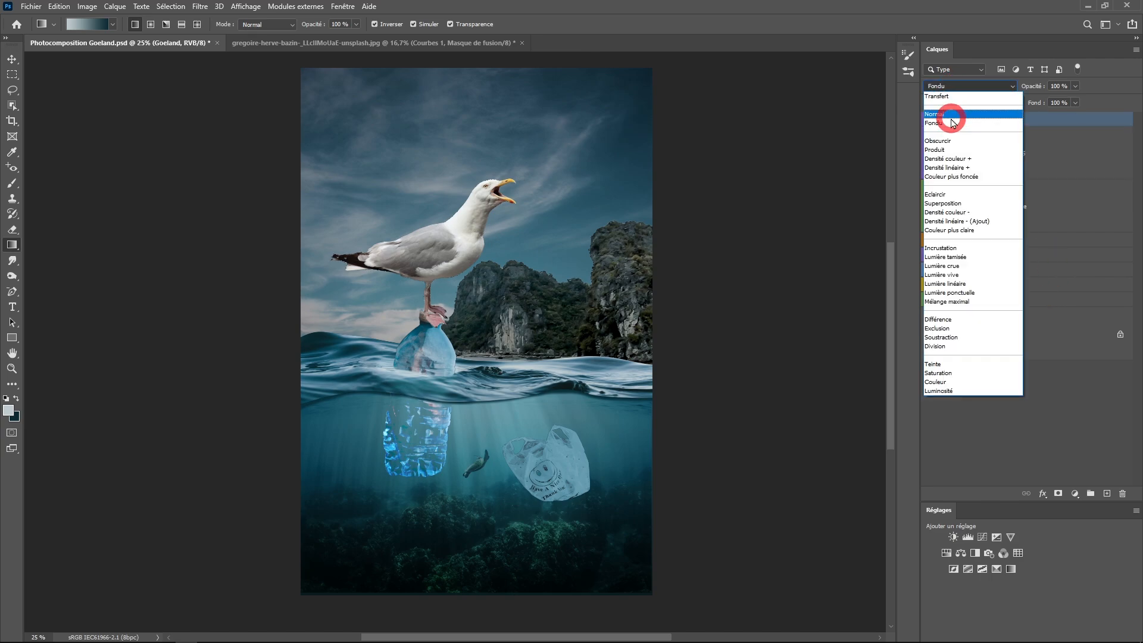
pyautogui.click(952, 121)
# Step: Add a Color Balance adjustment above Calque 5 with midtones at Cyan/Red -34 and Yellow/Blue +28
pyautogui.click(1016, 152)
pyautogui.click(1074, 493)
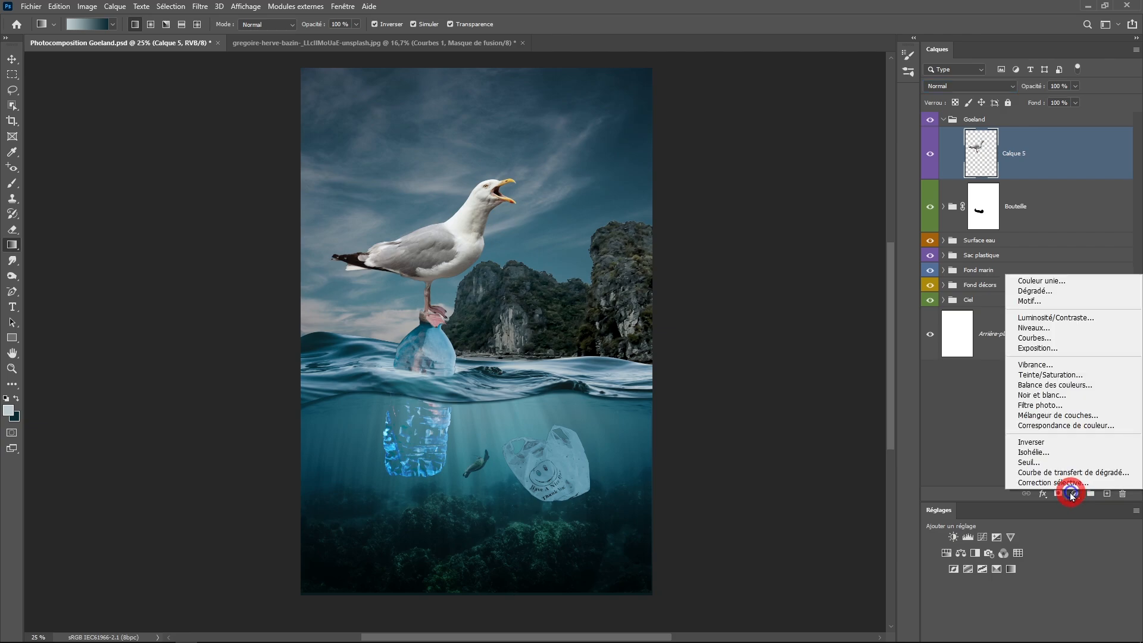
pyautogui.click(1068, 387)
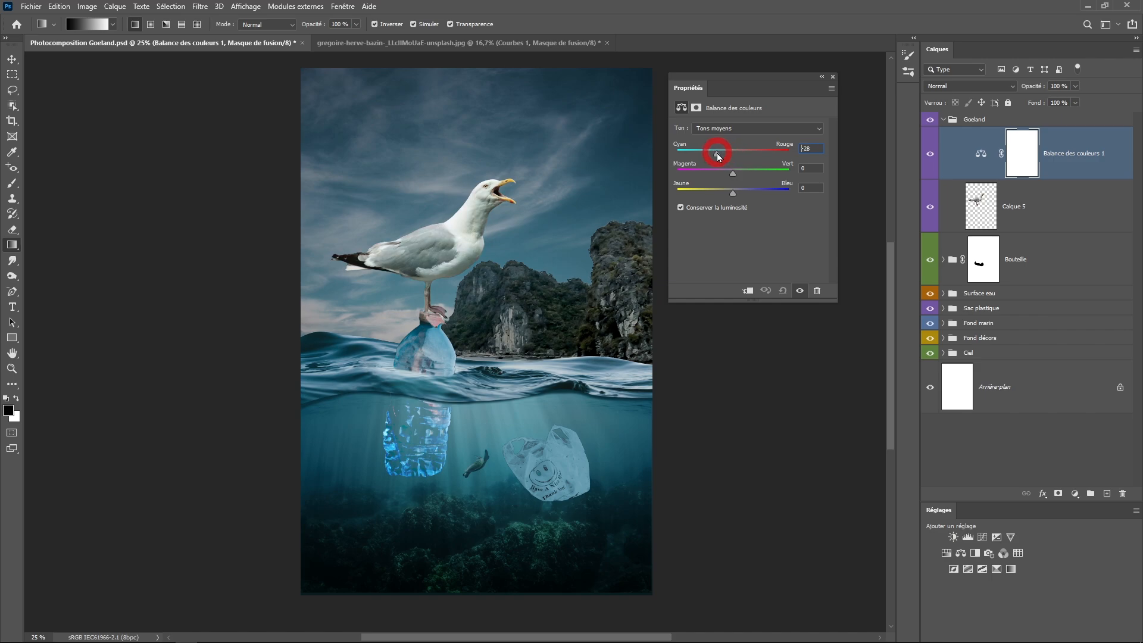
pyautogui.moveTo(733, 193); pyautogui.dragTo(747, 194)
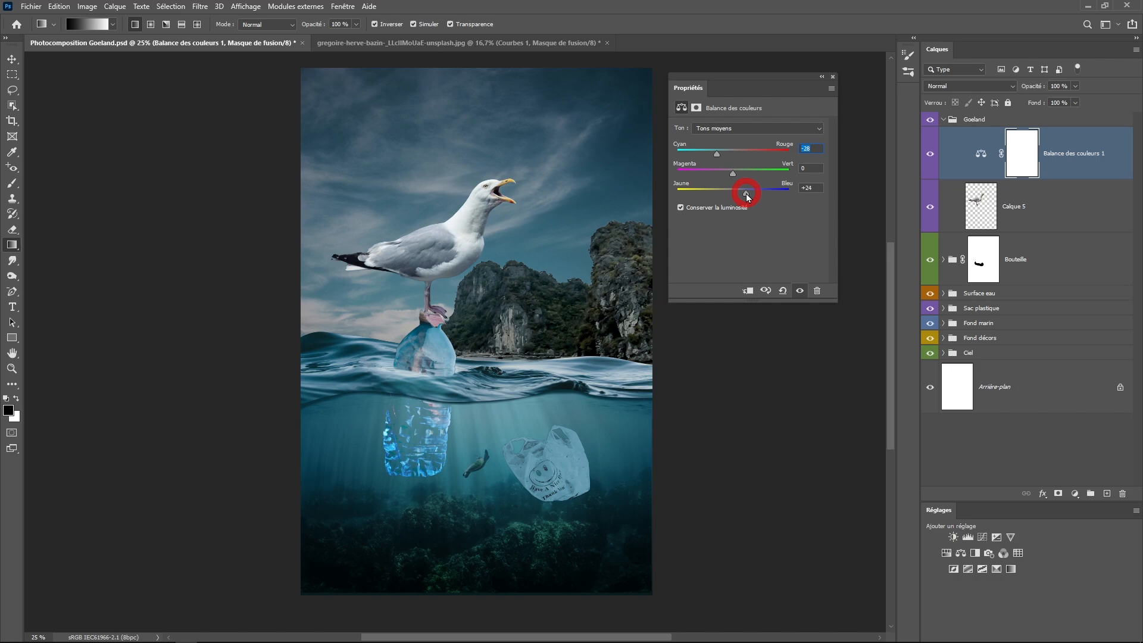
pyautogui.moveTo(723, 155); pyautogui.dragTo(717, 154)
pyautogui.moveTo(717, 154); pyautogui.dragTo(713, 156)
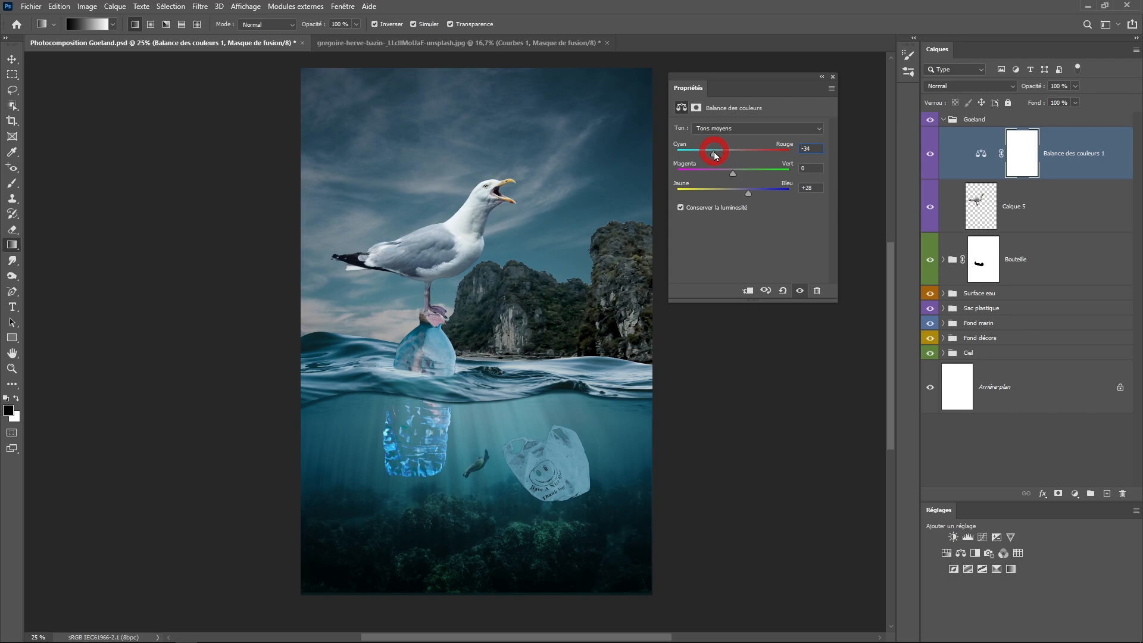
pyautogui.click(832, 77)
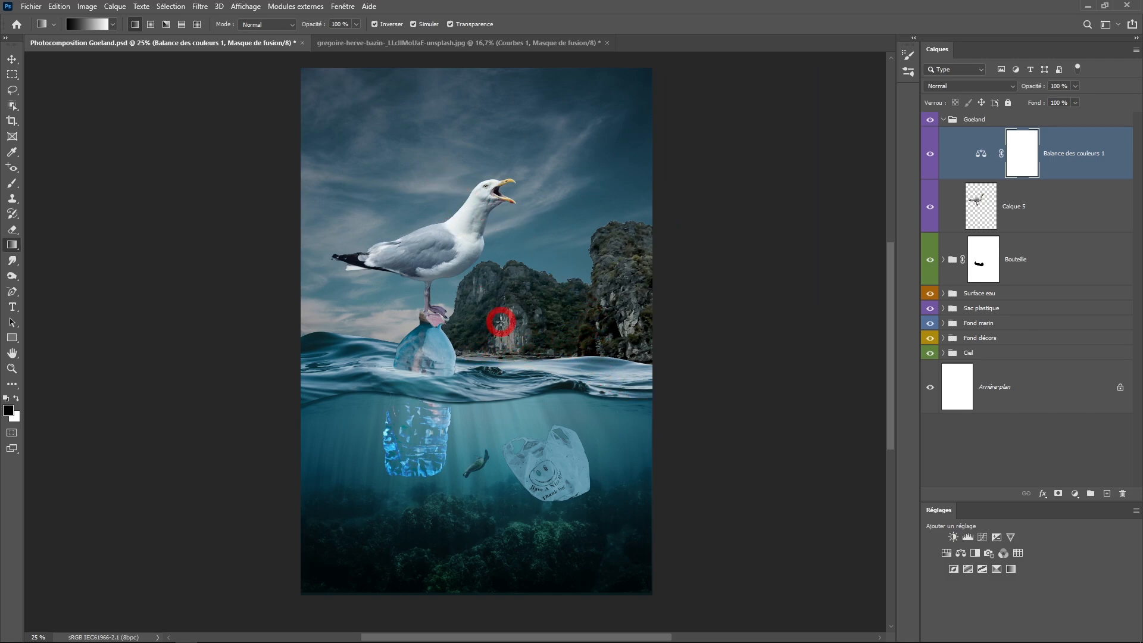
# Step: Paint black with a soft brush at 47 % opacity on the Calque 3 copie mask to fade the bottle above the water
pyautogui.hotkey('ctrl', '+')
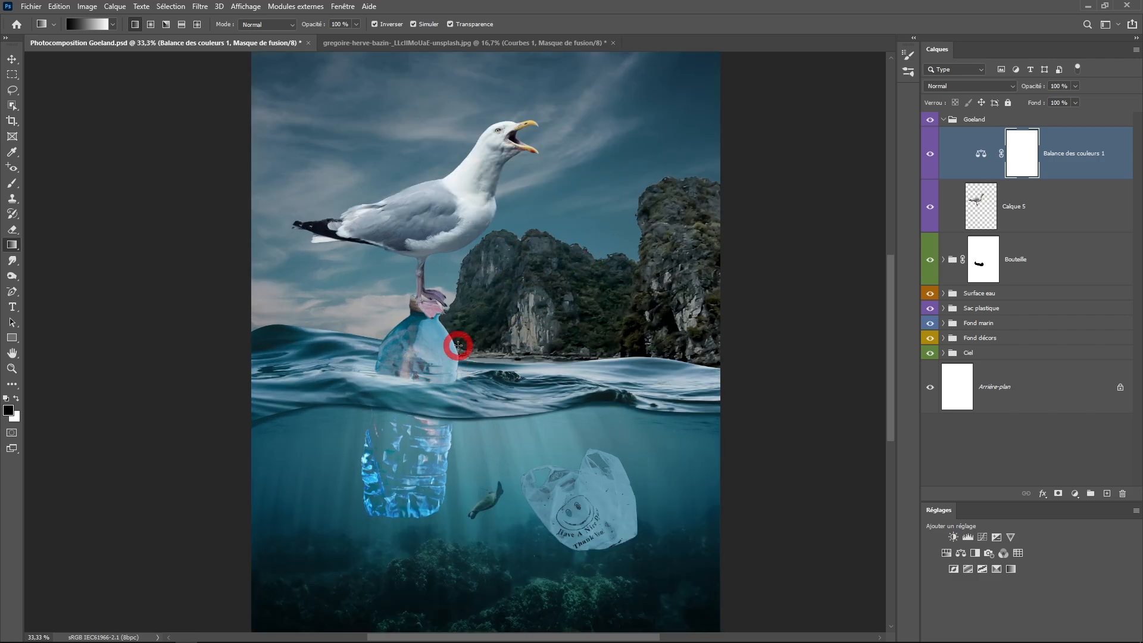
pyautogui.click(943, 261)
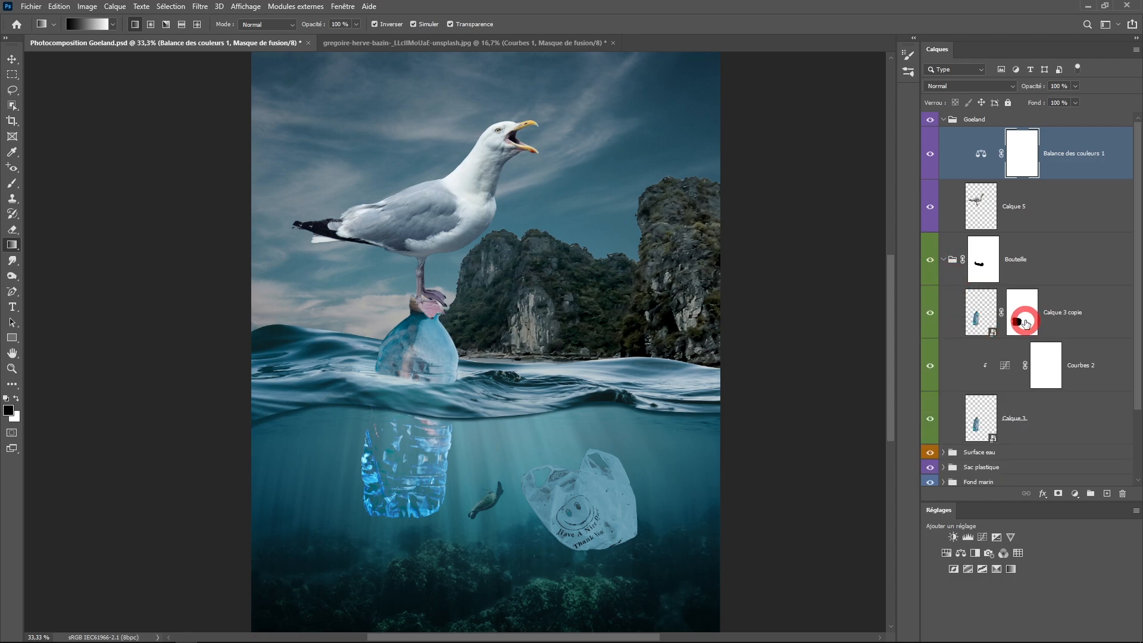
pyautogui.click(1025, 323)
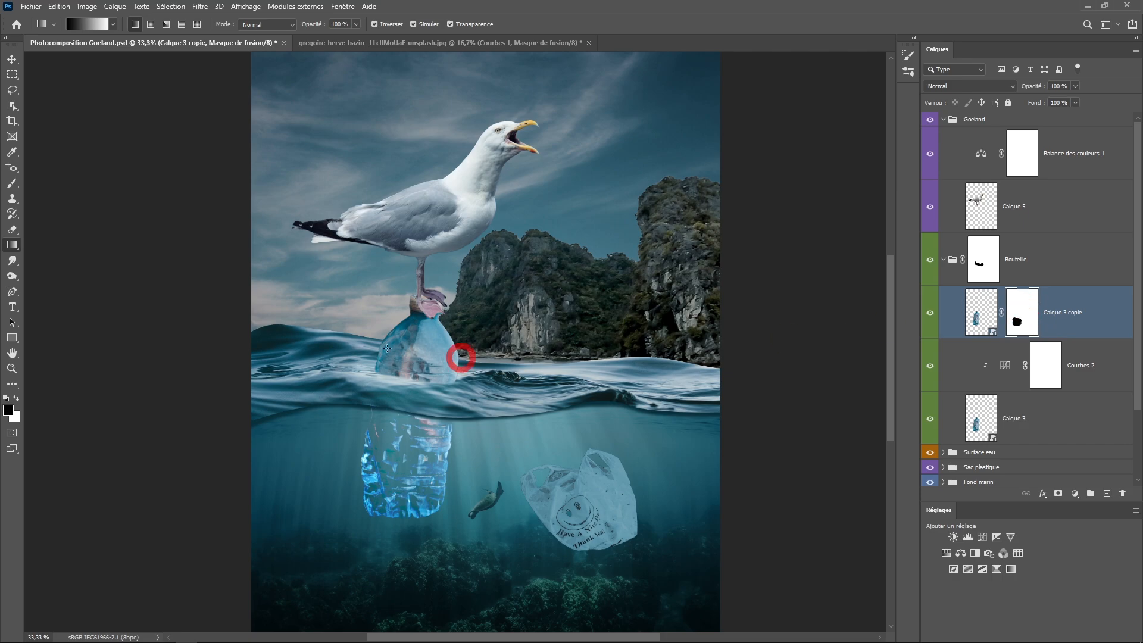
pyautogui.click(12, 187)
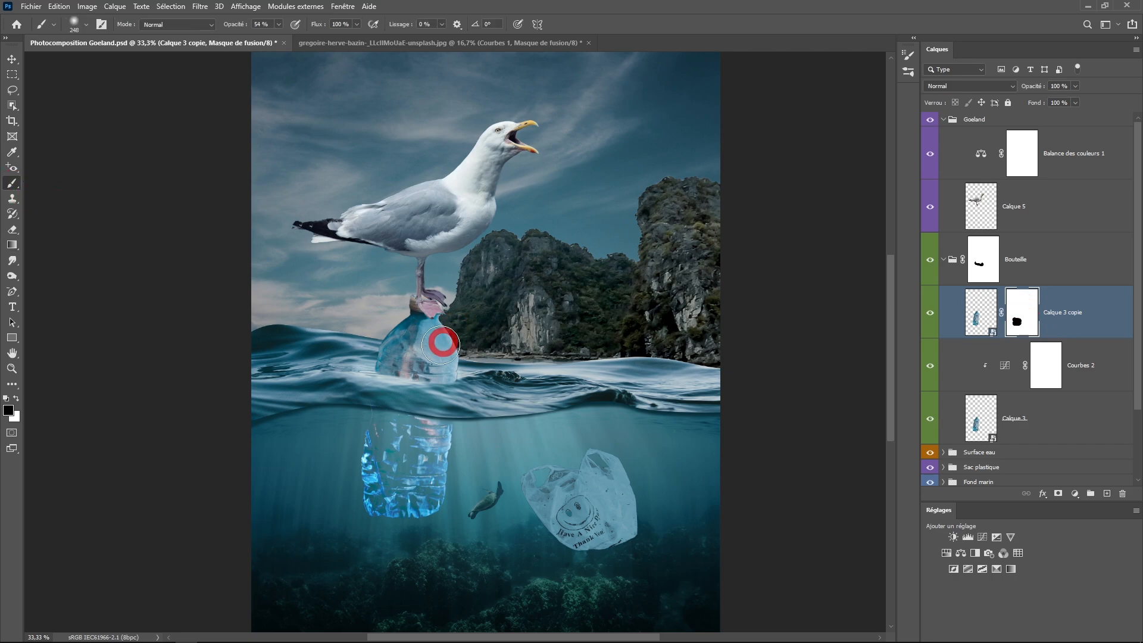
pyautogui.scroll(2, 439, 329)
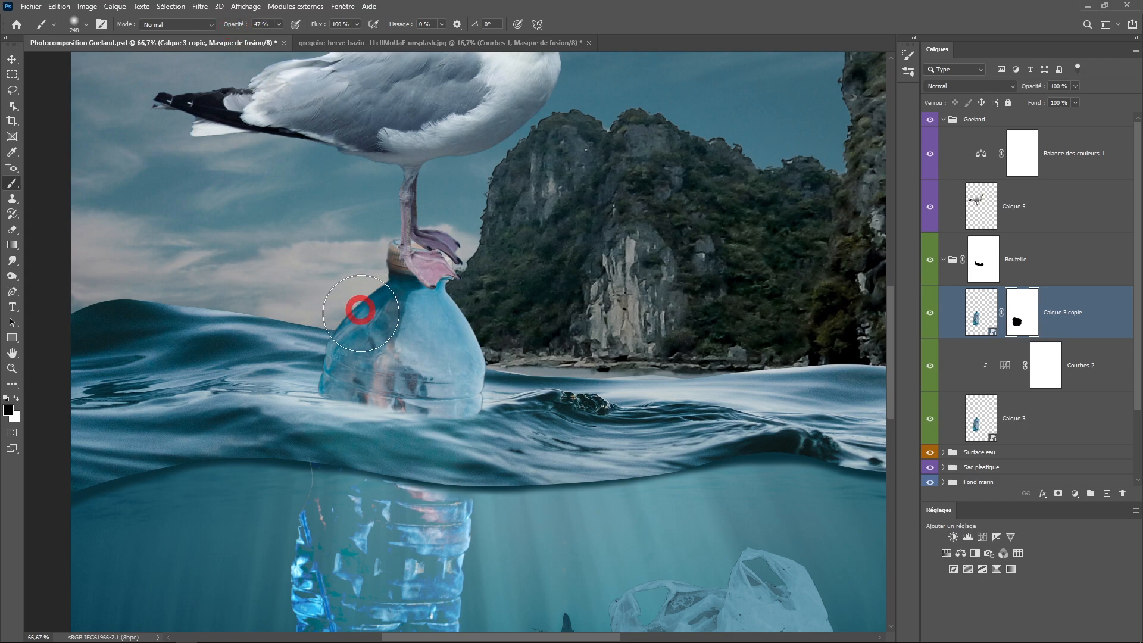
pyautogui.moveTo(357, 309)
pyautogui.mouseDown()
pyautogui.moveTo(405, 378)
pyautogui.moveTo(421, 334)
pyautogui.moveTo(425, 411)
pyautogui.moveTo(421, 388)
pyautogui.moveTo(355, 406)
pyautogui.moveTo(358, 426)
pyautogui.moveTo(384, 368)
pyautogui.moveTo(399, 459)
pyautogui.moveTo(488, 444)
pyautogui.mouseUp()
pyautogui.keyDown('alt'); pyautogui.click(436, 401); pyautogui.keyUp('alt')
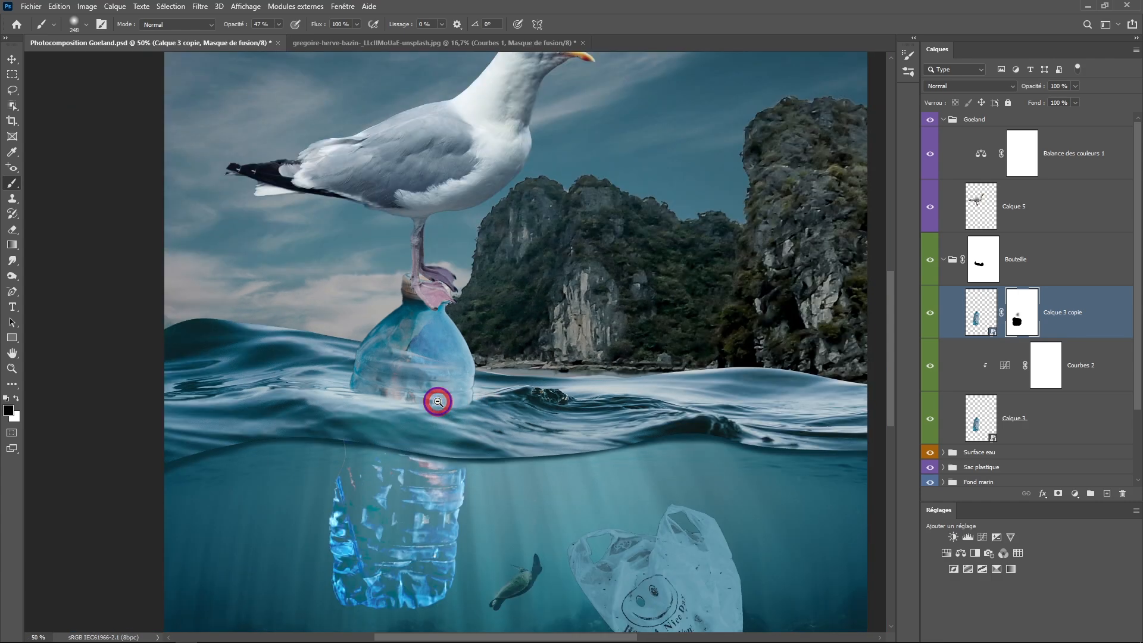
pyautogui.keyDown('alt'); pyautogui.click(438, 400); pyautogui.keyUp('alt')
pyautogui.moveTo(543, 381); pyautogui.dragTo(459, 332)
pyautogui.keyDown('alt'); pyautogui.click(487, 338); pyautogui.keyUp('alt')
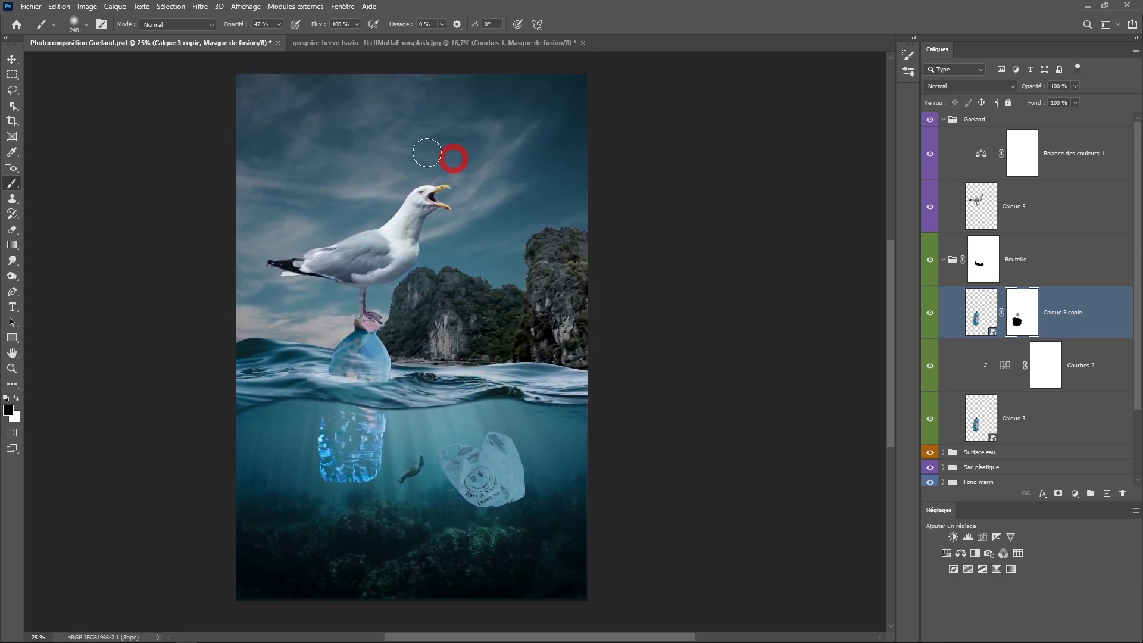
# Step: Add a Curves adjustment above the Fond décors group and move its white point inward to brighten the image
pyautogui.click(939, 262)
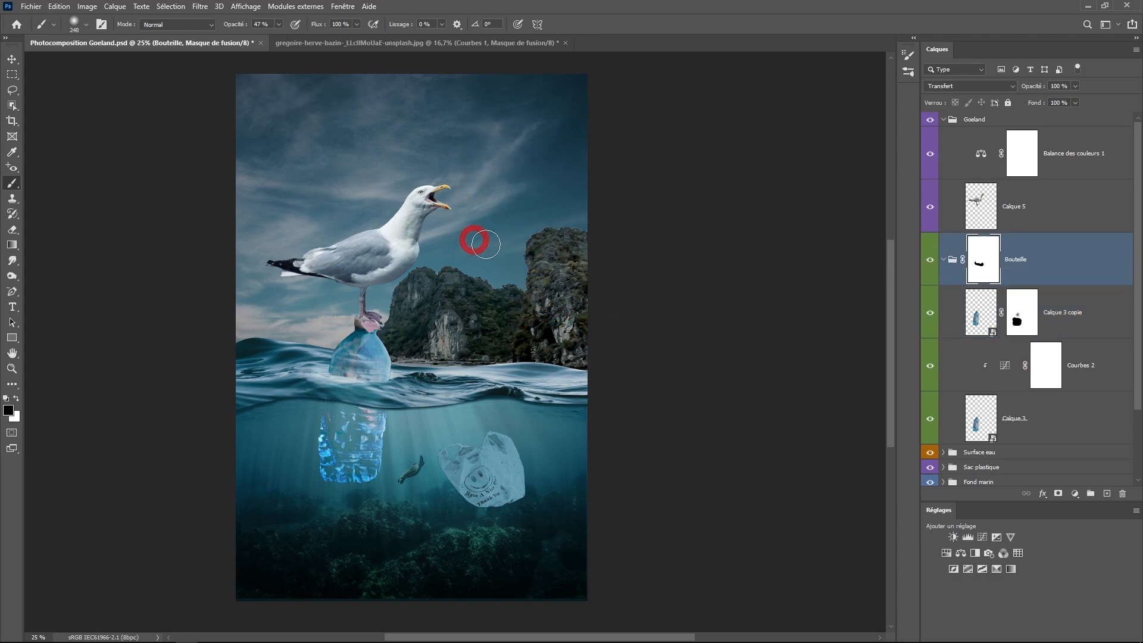
pyautogui.click(943, 259)
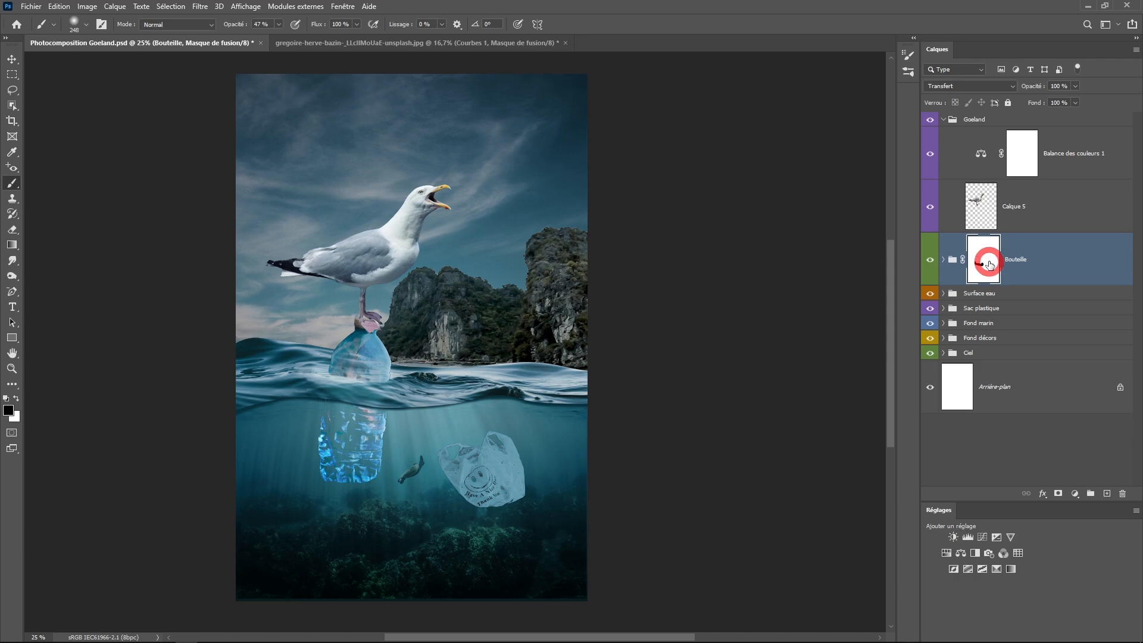
pyautogui.click(1010, 340)
pyautogui.click(1076, 494)
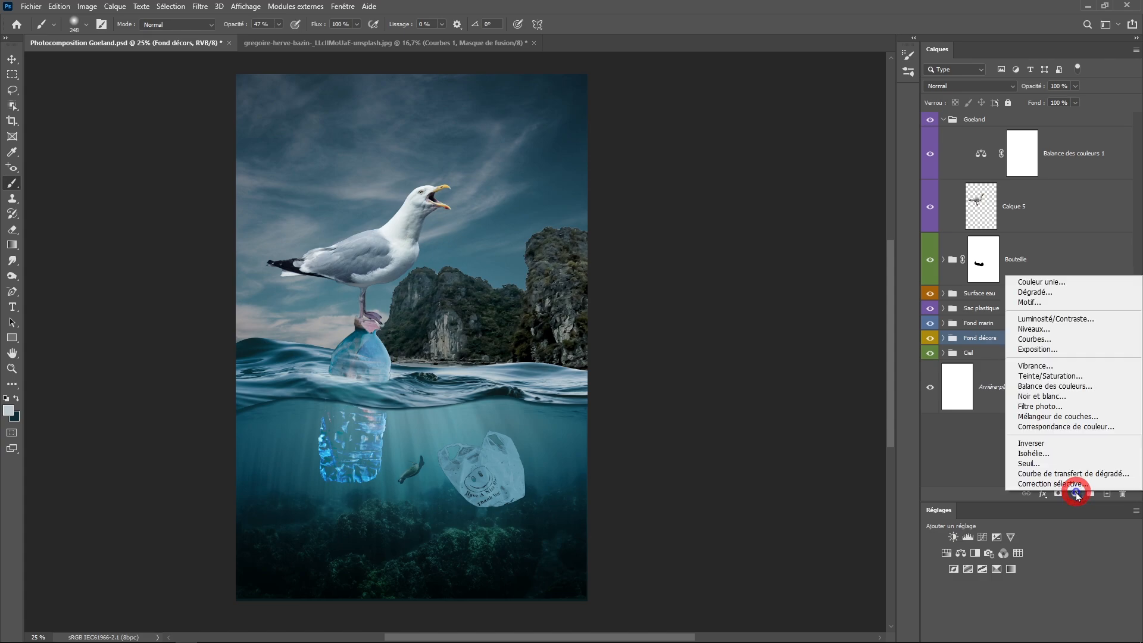
pyautogui.click(1043, 339)
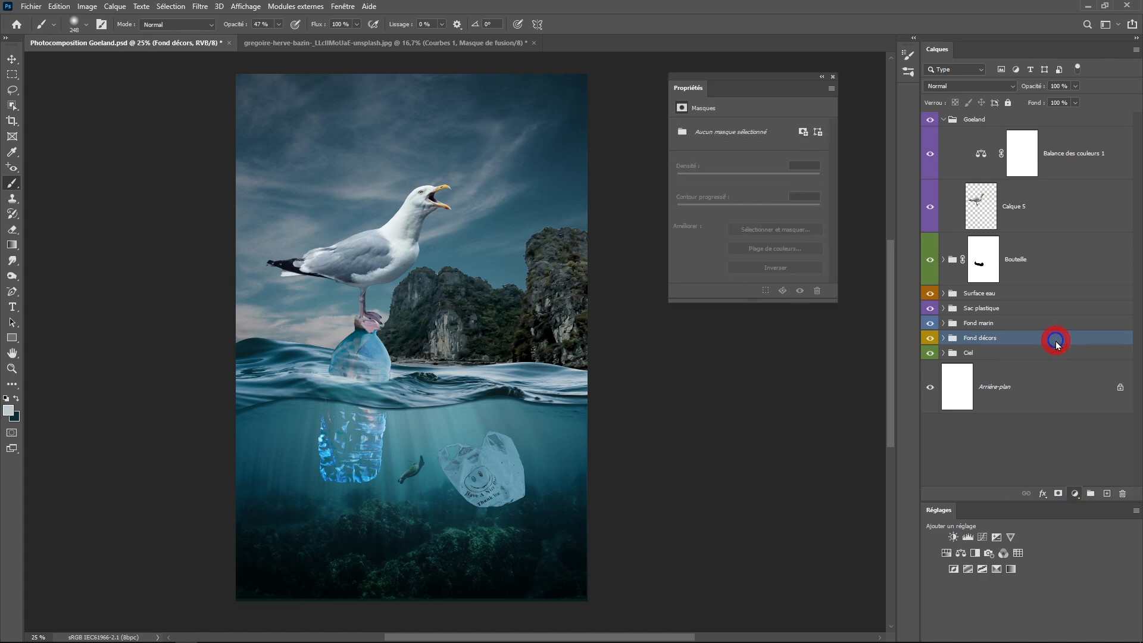
pyautogui.moveTo(814, 158); pyautogui.dragTo(789, 156)
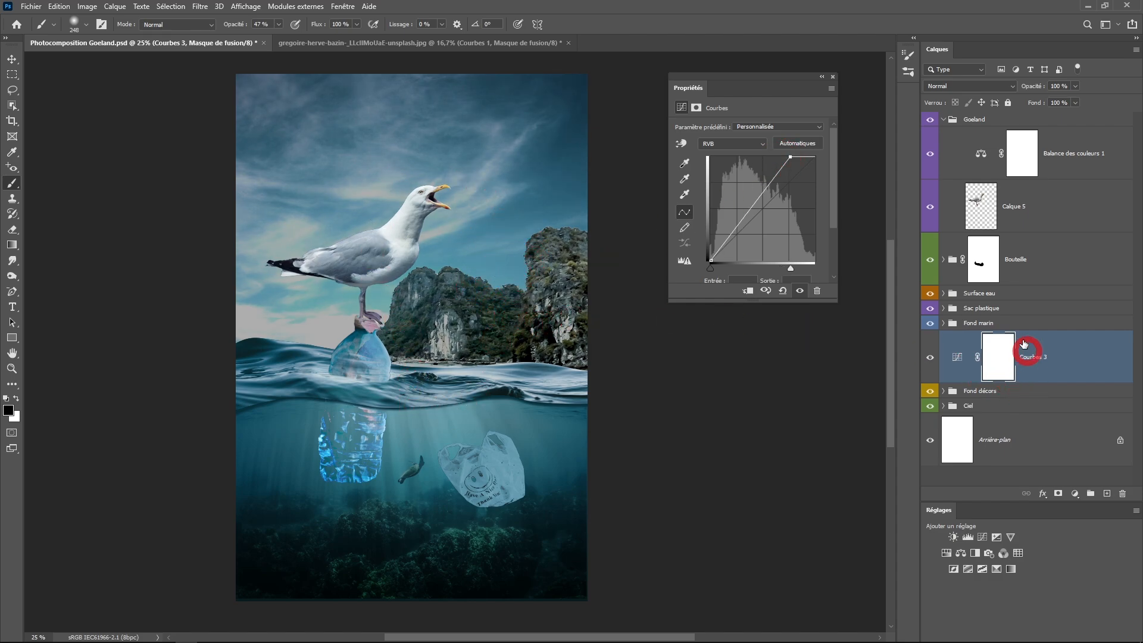
# Step: Inspect the Fond décors and Ciel groups and compare the image with the Fond marin group hidden and shown
pyautogui.click(941, 392)
pyautogui.click(943, 391)
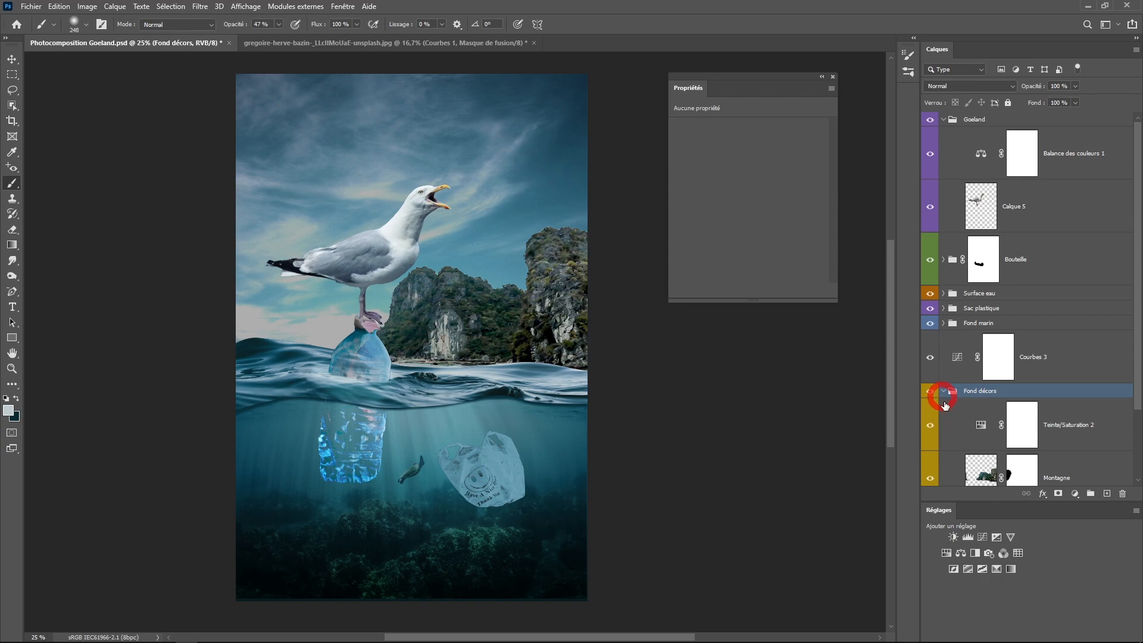
pyautogui.click(942, 392)
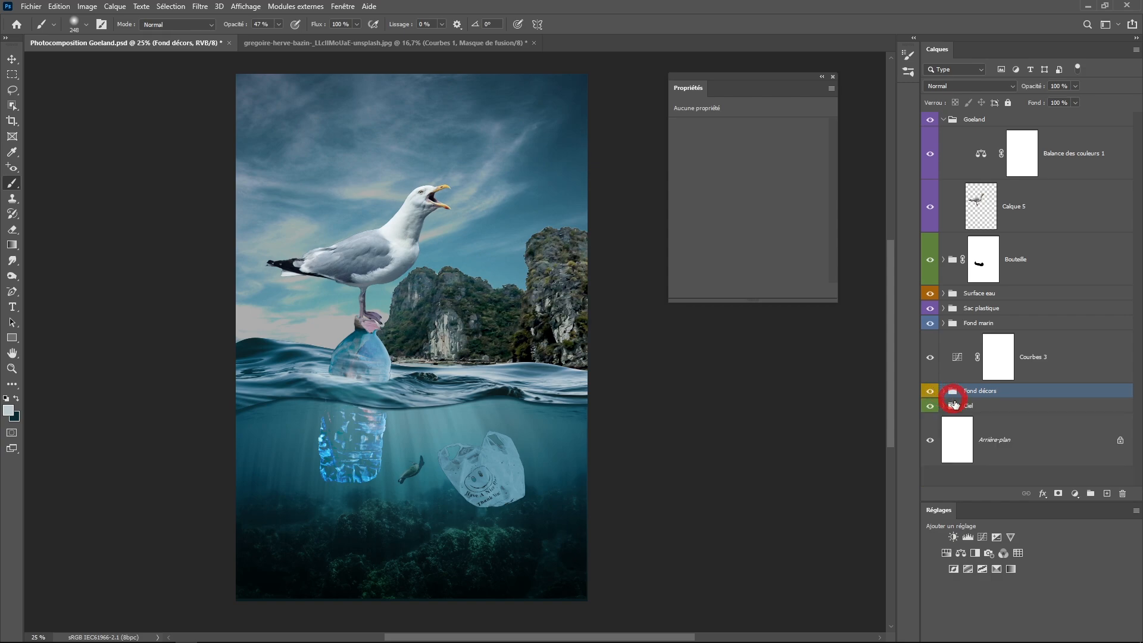
pyautogui.click(944, 405)
pyautogui.click(944, 406)
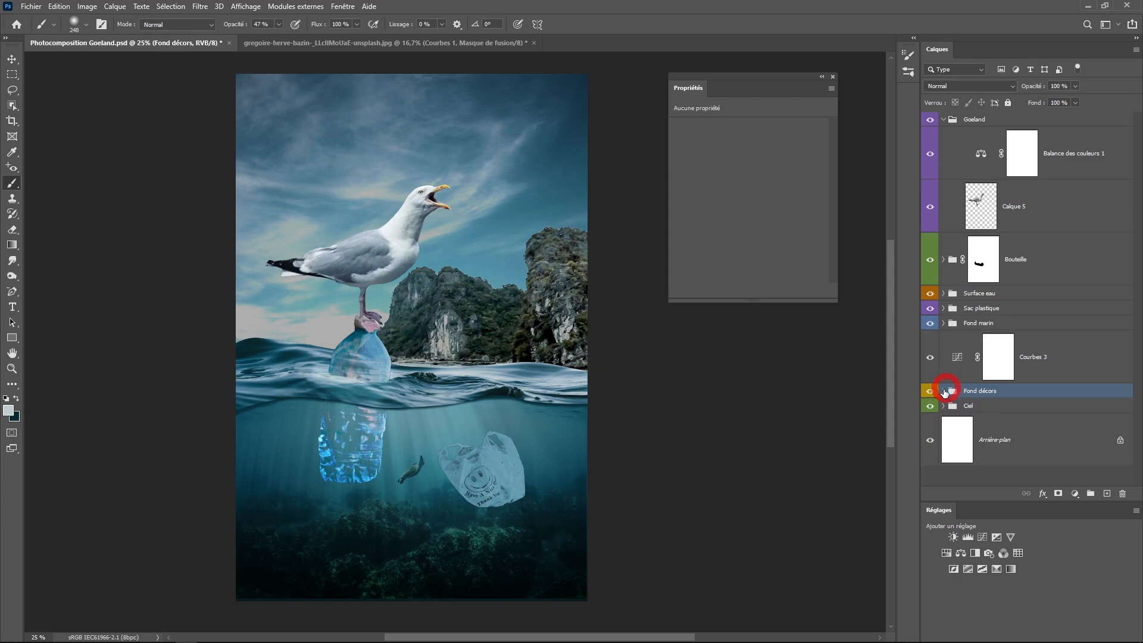
pyautogui.click(930, 324)
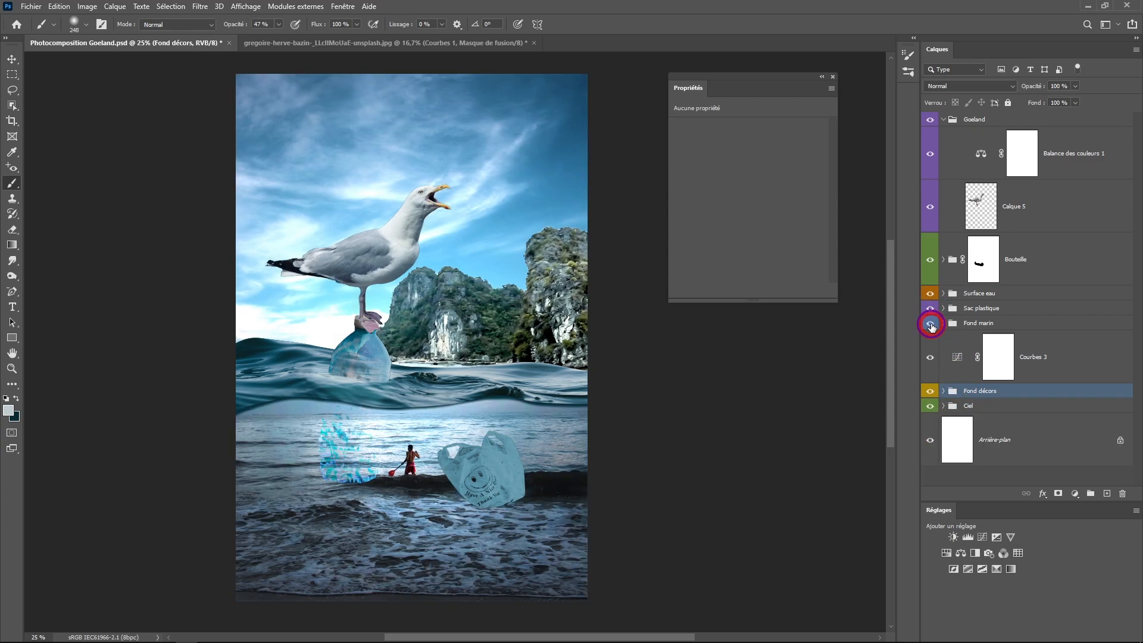
pyautogui.click(931, 325)
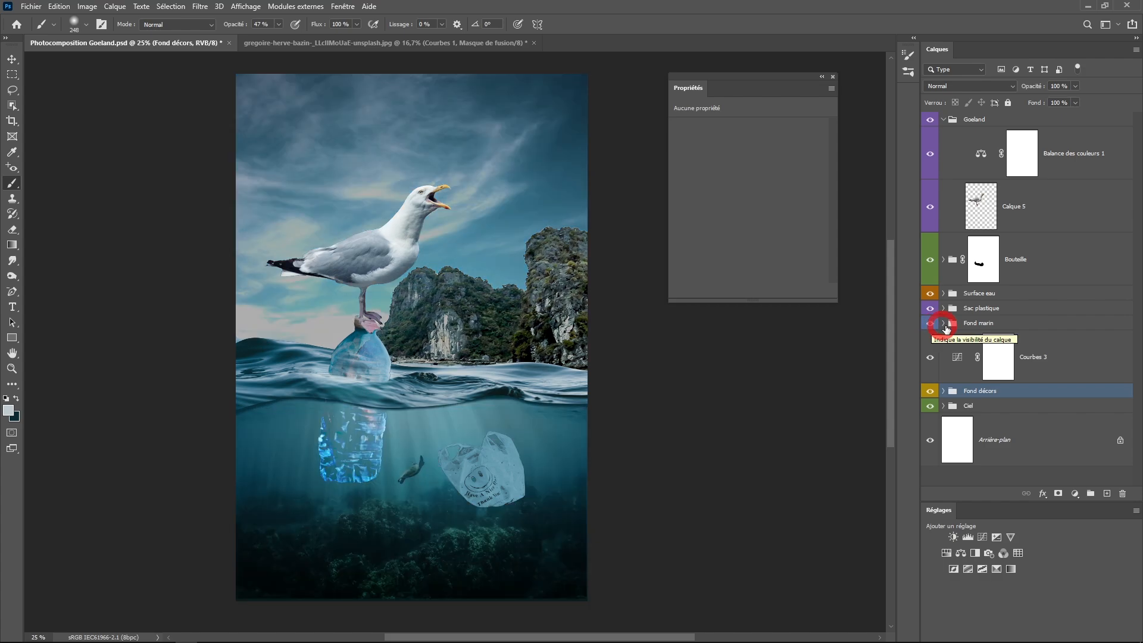
# Step: Set the Fond marin group's blending mode to Normal so its adjustments affect only the underwater scene
pyautogui.click(943, 324)
pyautogui.click(998, 326)
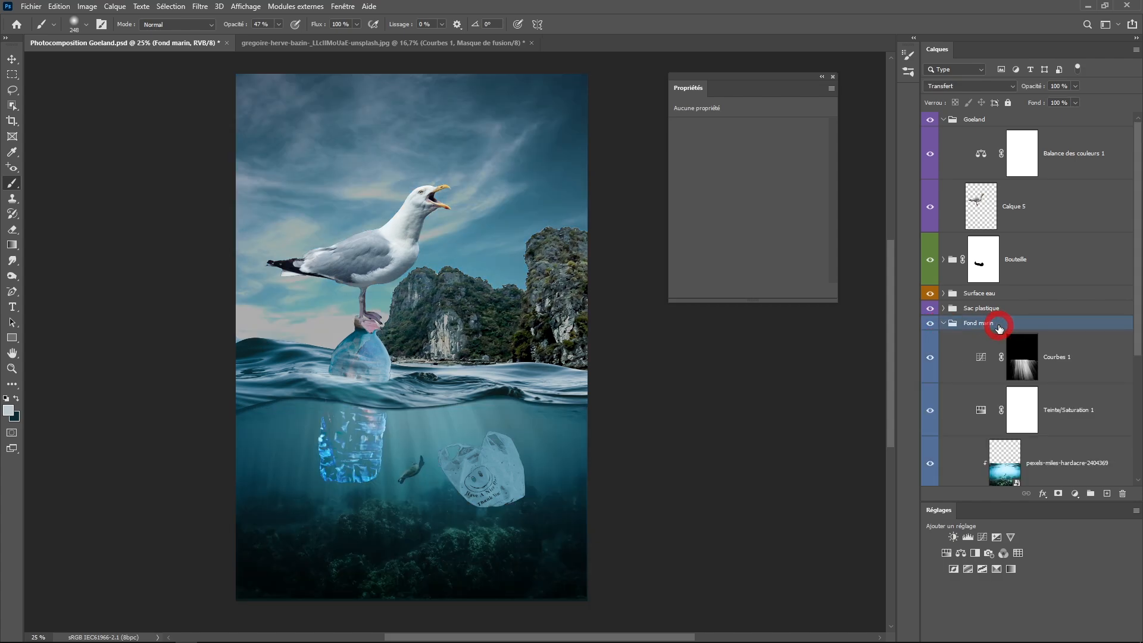
pyautogui.click(946, 94)
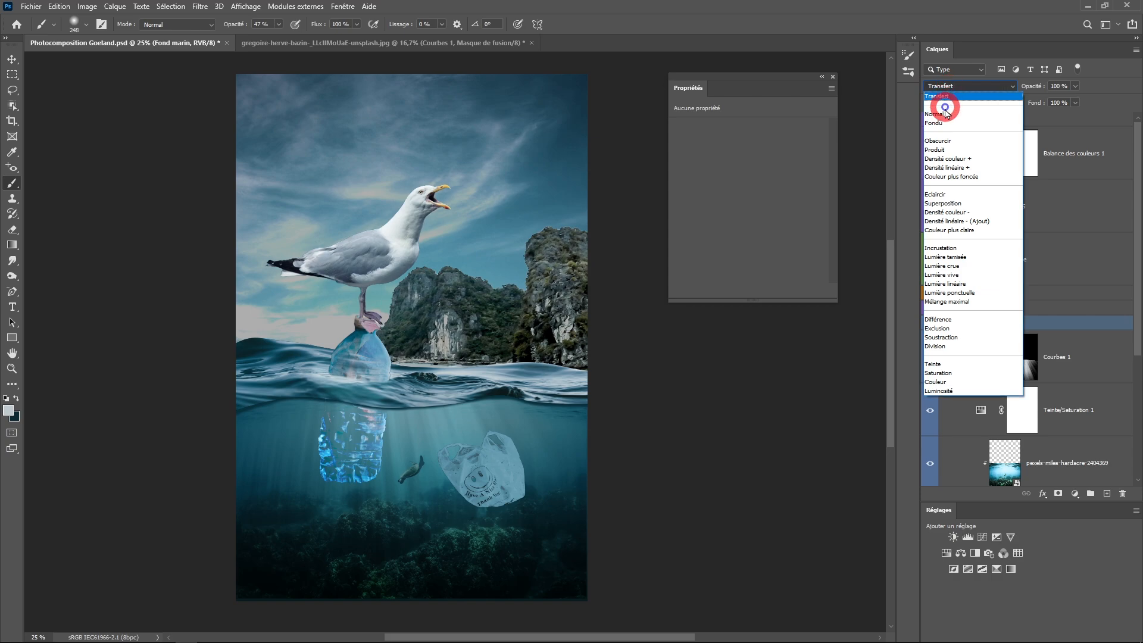
pyautogui.click(944, 112)
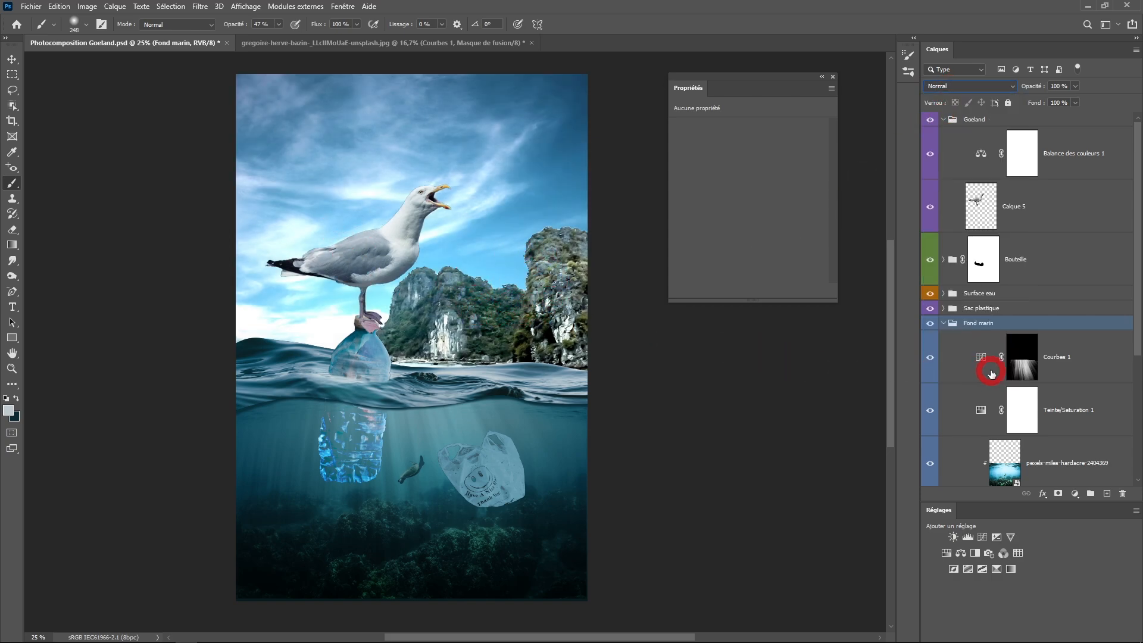
pyautogui.scroll(-3, 964, 316)
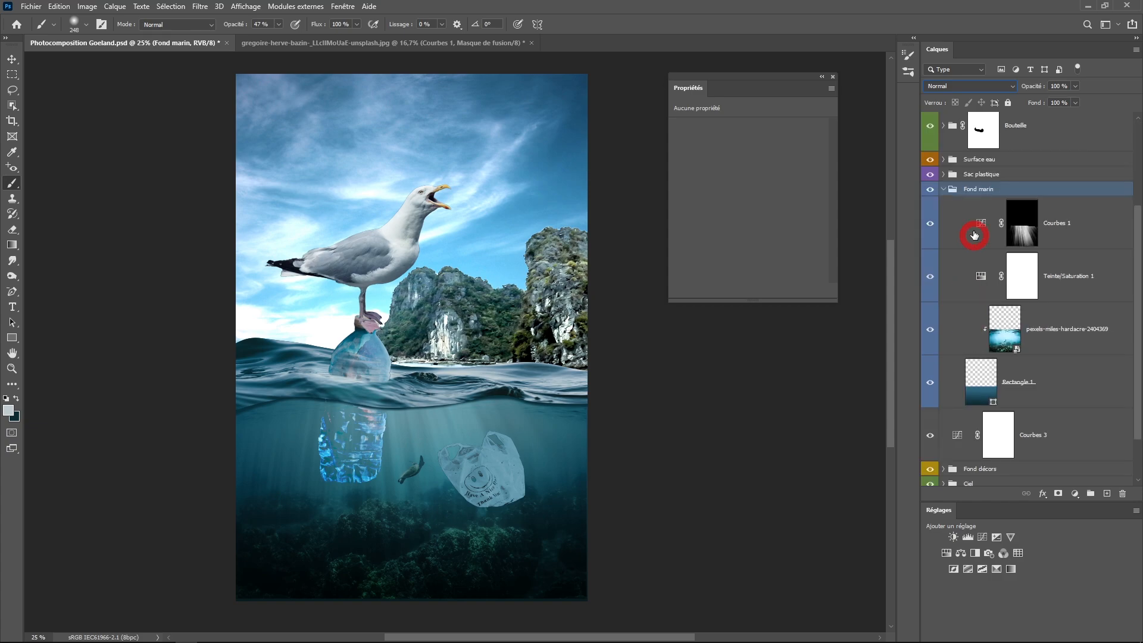
pyautogui.click(949, 187)
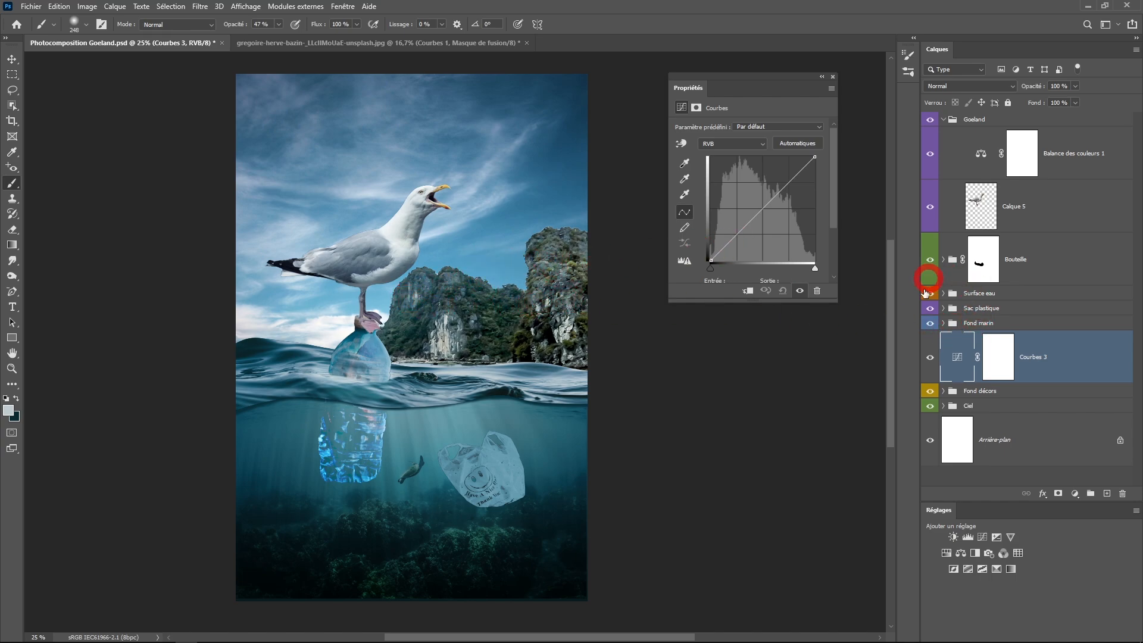
# Step: Lower the white end of the Courbes 3 curve to darken the background, and paint black at 47 % opacity on its mask along the horizon
pyautogui.moveTo(815, 157); pyautogui.dragTo(824, 185)
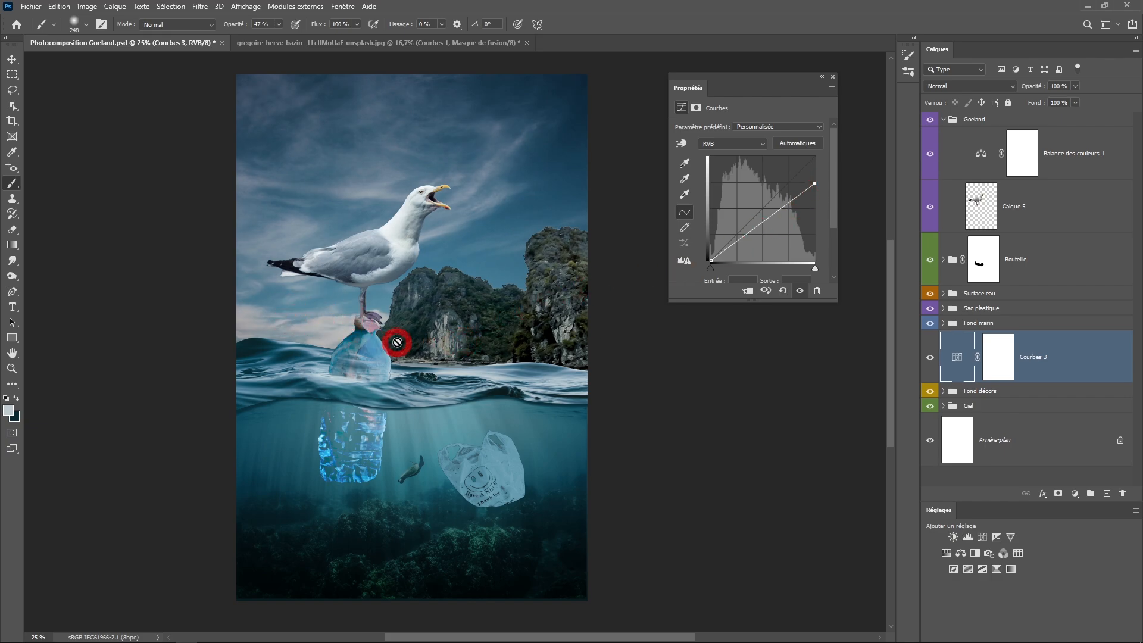
pyautogui.click(1001, 363)
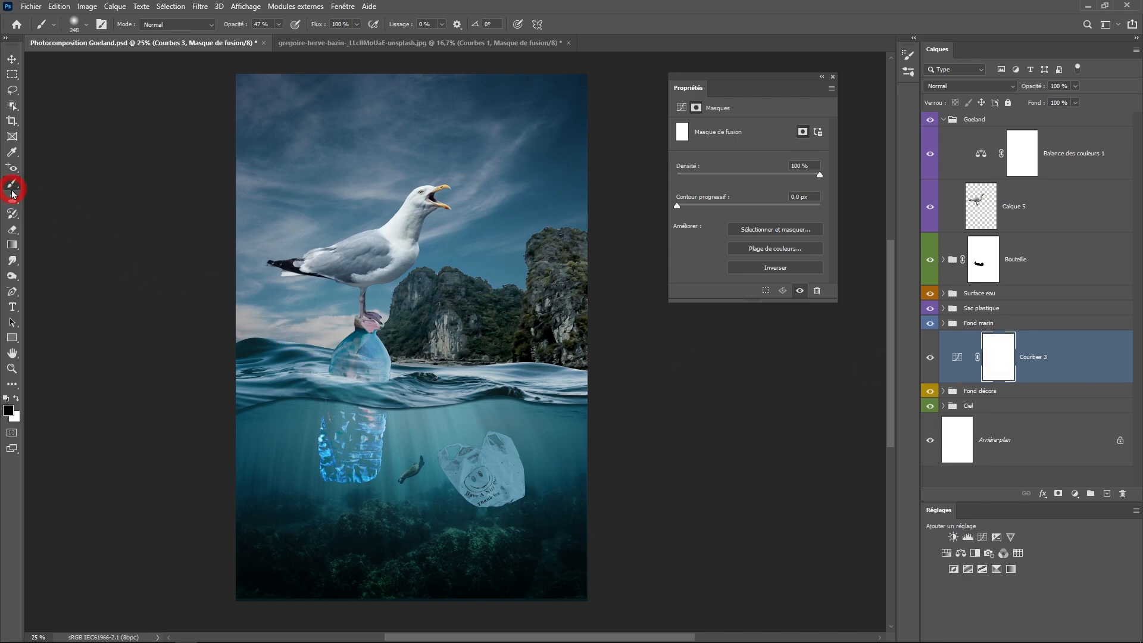
pyautogui.moveTo(259, 340)
pyautogui.mouseDown()
pyautogui.moveTo(367, 327)
pyautogui.moveTo(254, 355)
pyautogui.moveTo(561, 341)
pyautogui.moveTo(579, 357)
pyautogui.mouseUp()
pyautogui.moveTo(351, 357); pyautogui.dragTo(401, 358)
pyautogui.moveTo(337, 291); pyautogui.dragTo(512, 368)
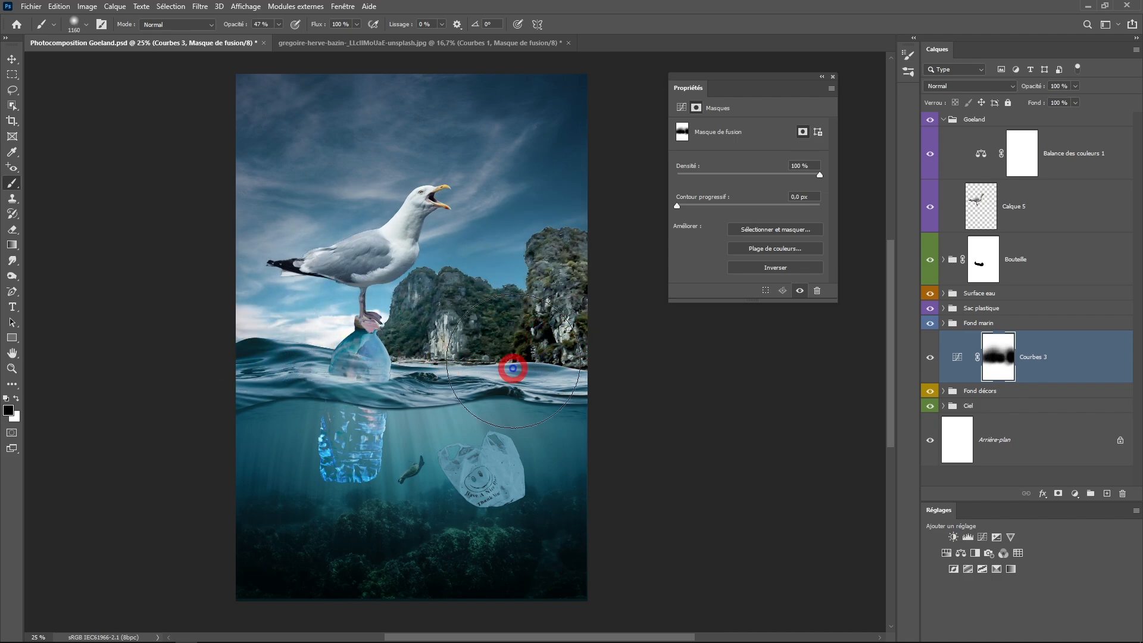
pyautogui.moveTo(579, 331)
pyautogui.mouseDown()
pyautogui.moveTo(576, 344)
pyautogui.moveTo(574, 327)
pyautogui.mouseUp()
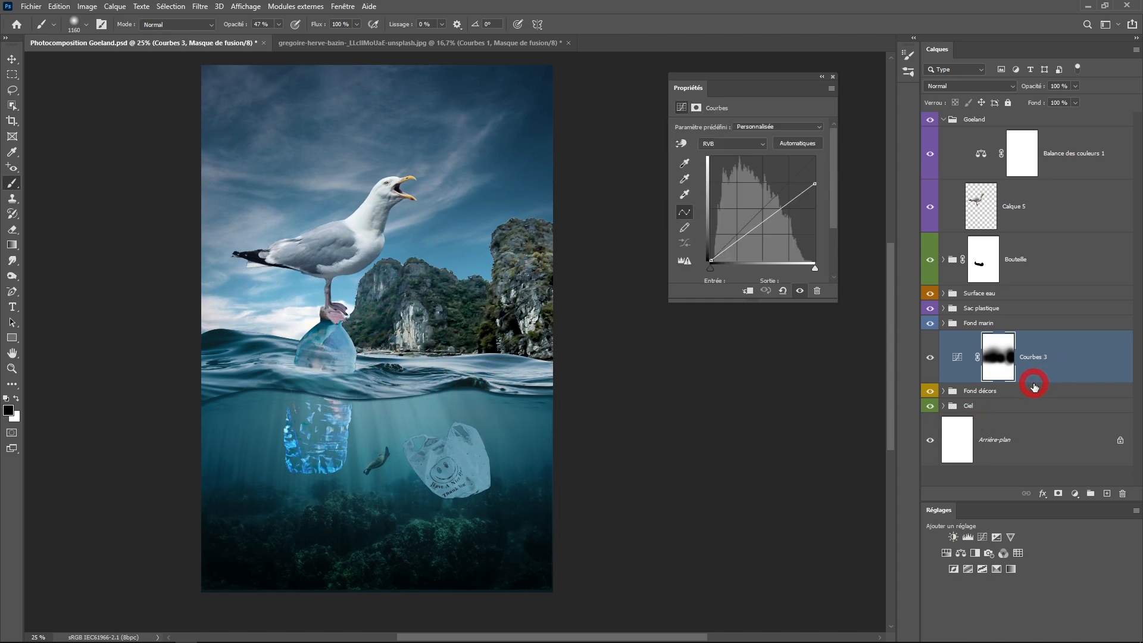
# Step: Convert Courbes 3, Fond décors and Ciel together into one smart object and rename it Fond décor
pyautogui.keyDown('shift'); pyautogui.click(998, 409); pyautogui.keyUp('shift')
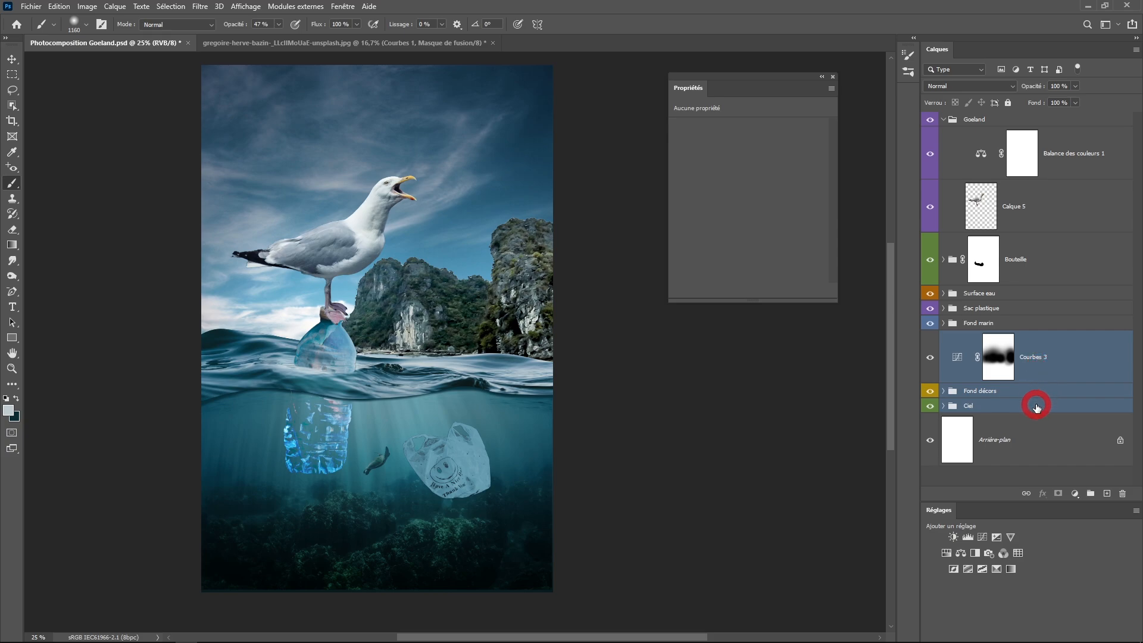
pyautogui.rightClick(1066, 373)
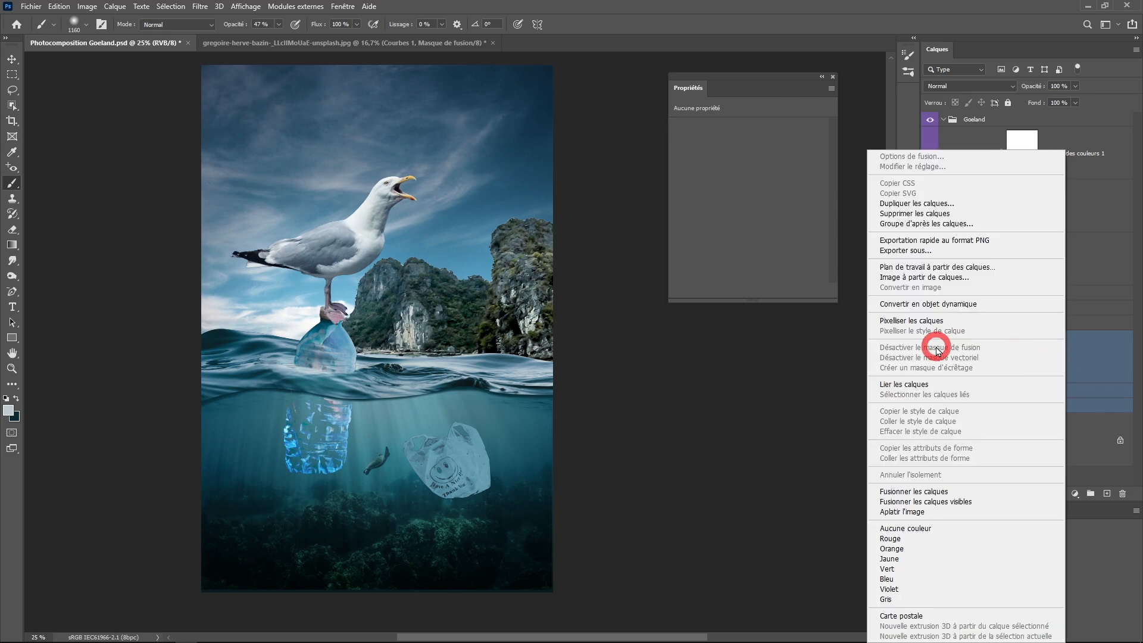
pyautogui.click(943, 303)
pyautogui.click(994, 361)
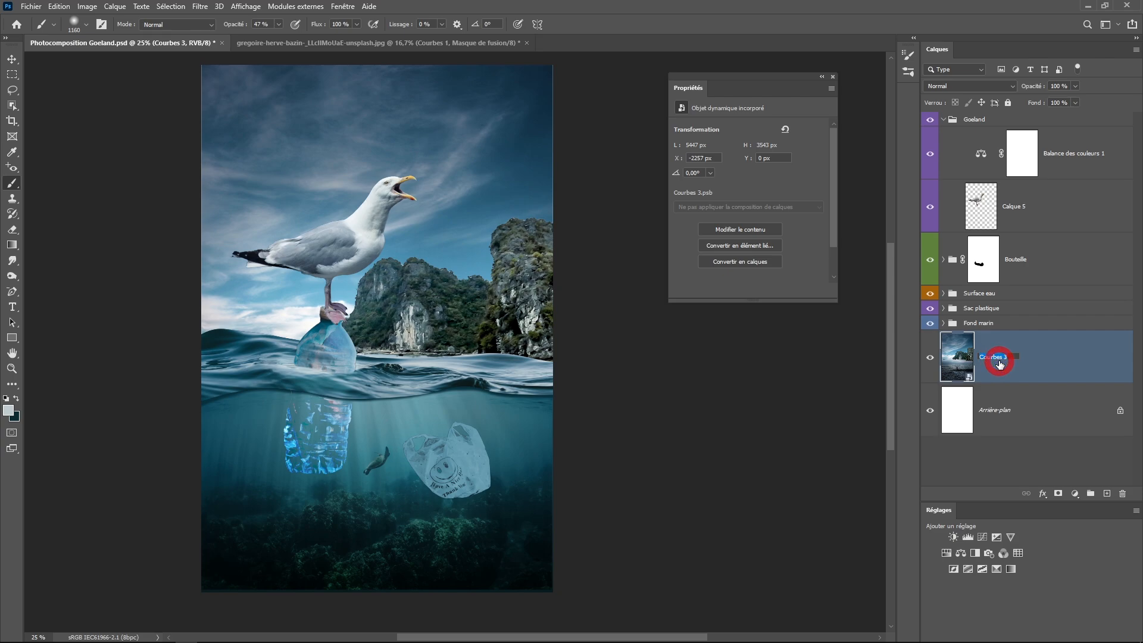
pyautogui.write('Fond décor')
pyautogui.press('Return')
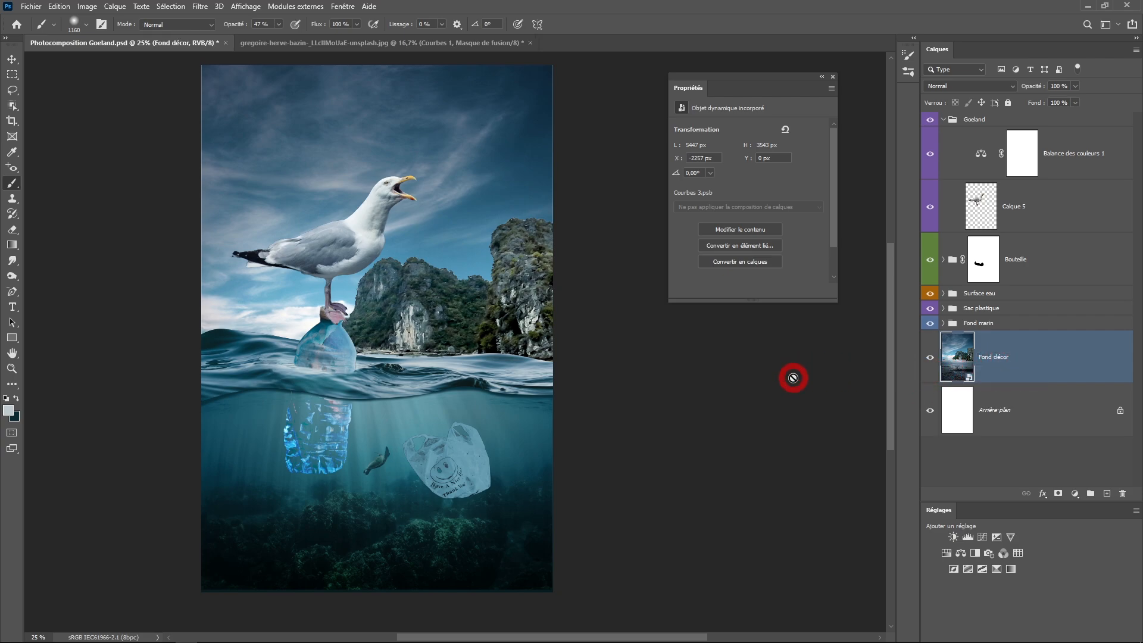
# Step: Apply a Field Blur (Flou de profondeur de champ) of 20 px to the Fond décor smart object
pyautogui.click(200, 7)
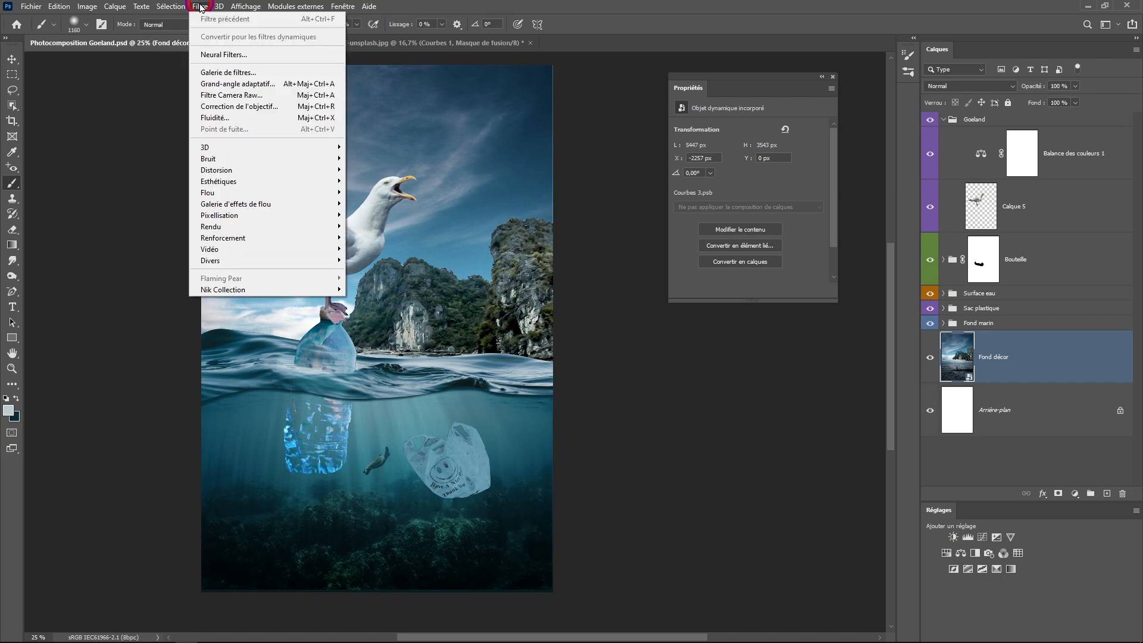
pyautogui.moveTo(244, 208)
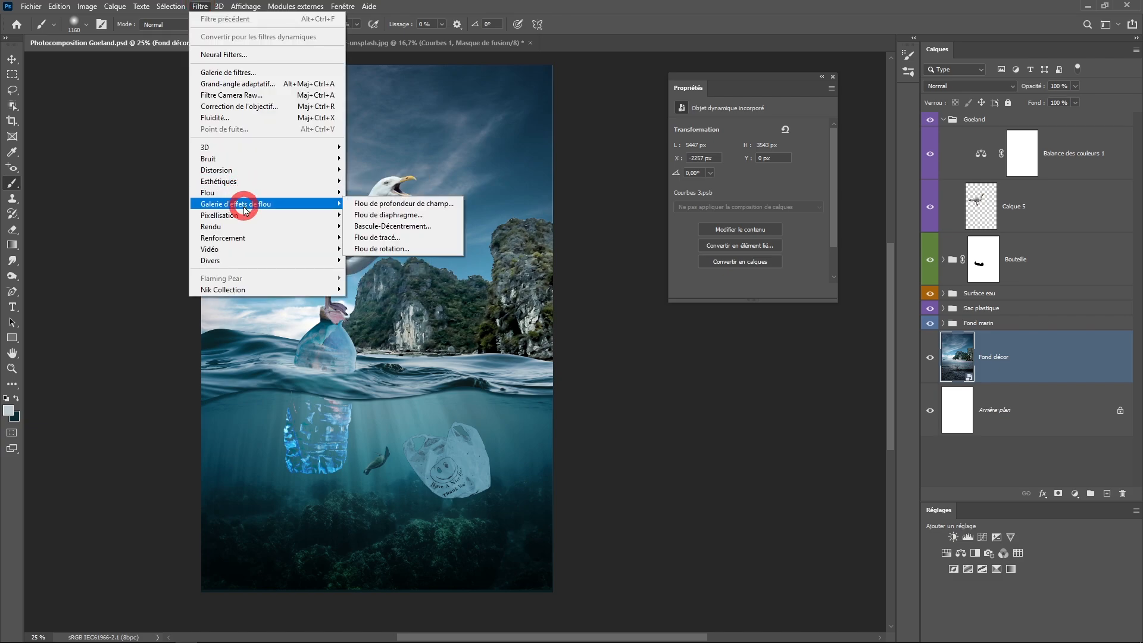
pyautogui.click(377, 203)
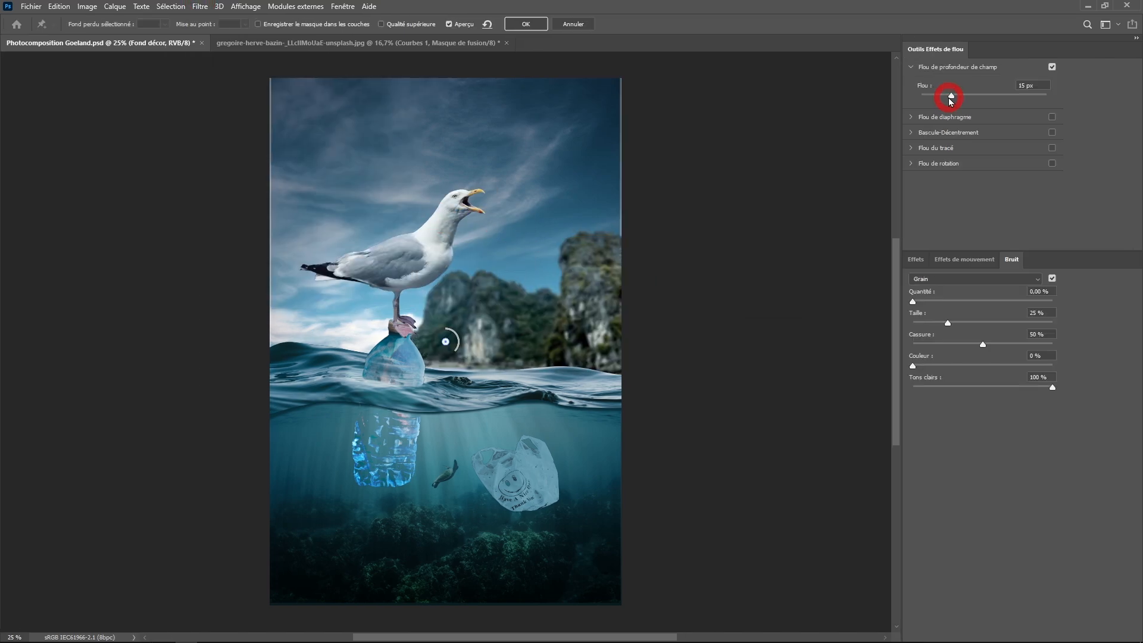
pyautogui.moveTo(952, 96); pyautogui.dragTo(962, 95)
pyautogui.click(1014, 93)
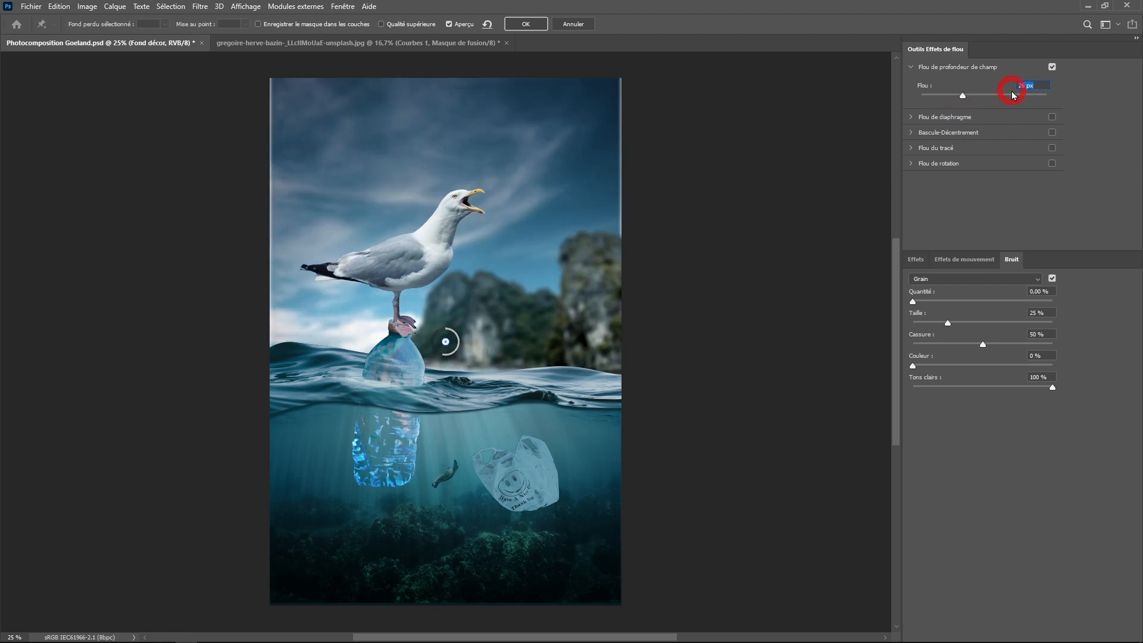
pyautogui.write('20')
pyautogui.click(526, 24)
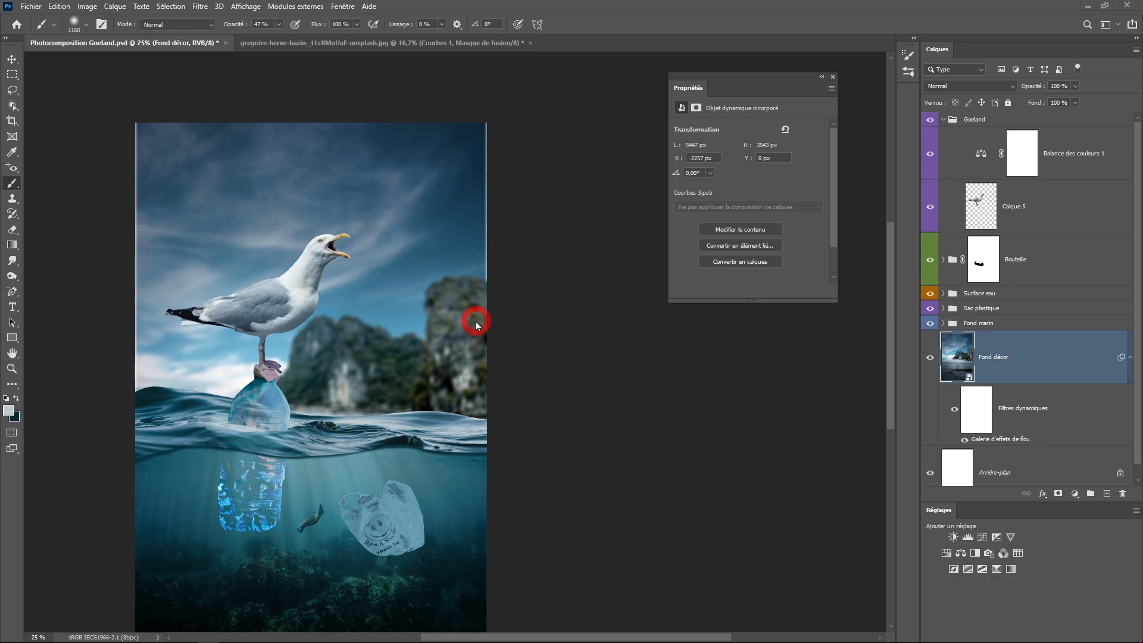
# Step: Scale the Fond décor layer up to 101,10 % to push its blurred edges outside the canvas
pyautogui.click(971, 359)
pyautogui.hotkey('ctrl', 't')
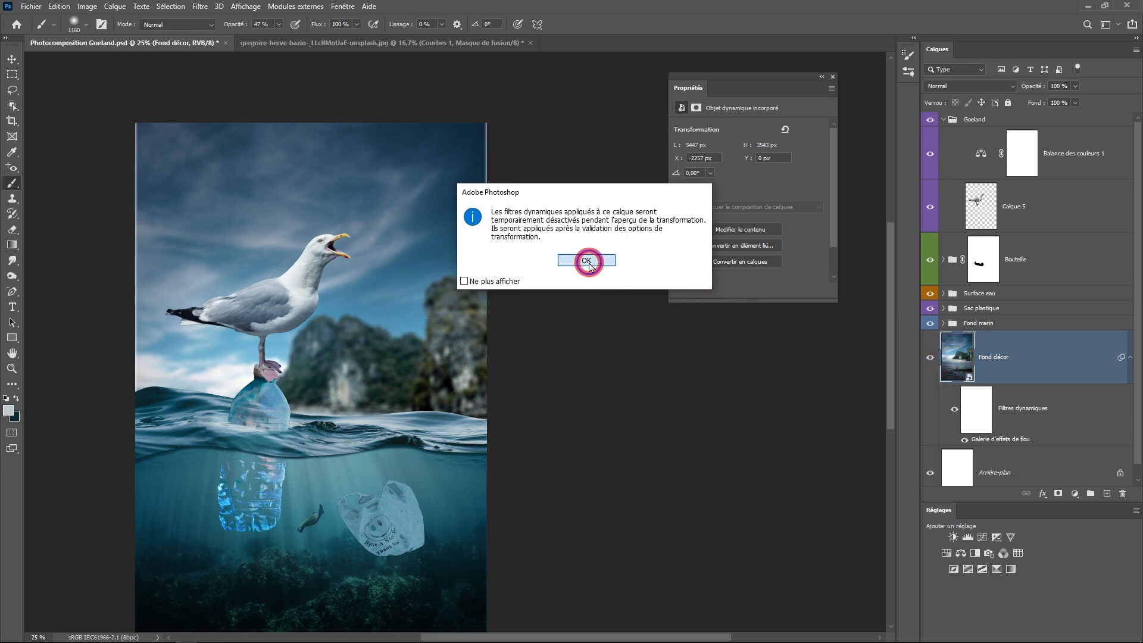
pyautogui.click(585, 258)
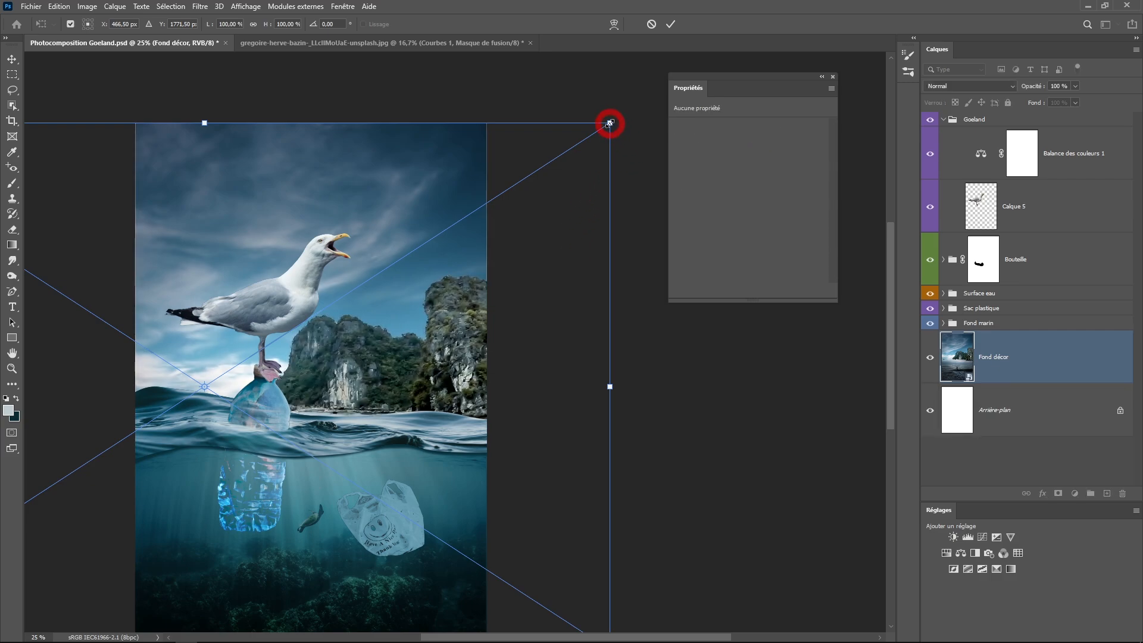
pyautogui.moveTo(609, 123); pyautogui.dragTo(614, 122)
pyautogui.click(670, 25)
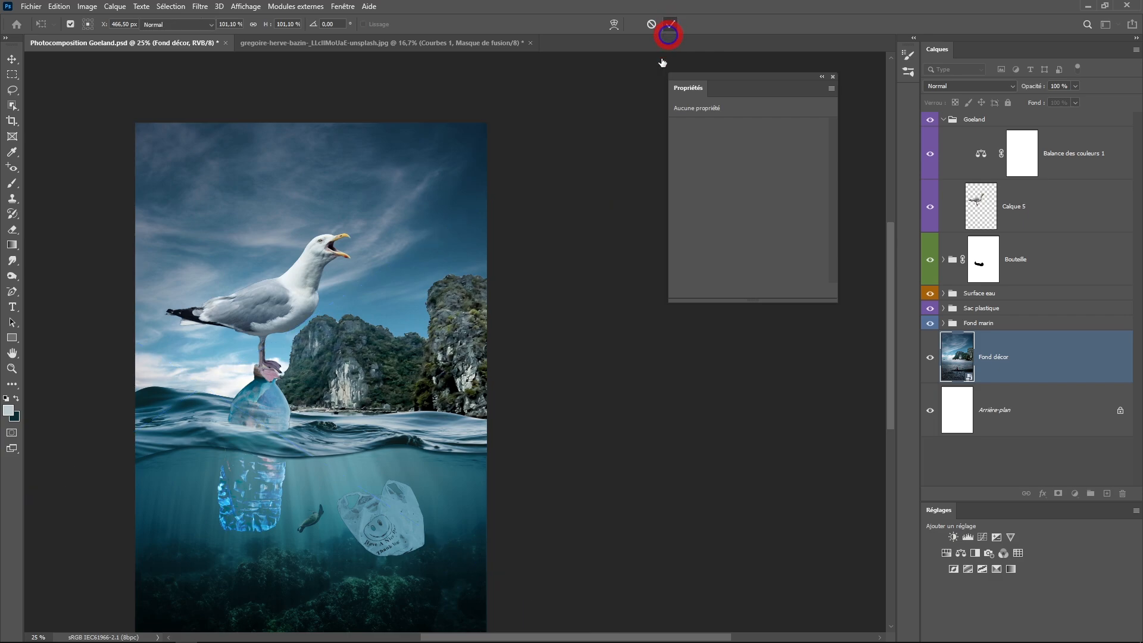
# Step: Convert the Fond marin group into a smart object
pyautogui.scroll(-1, 551, 288)
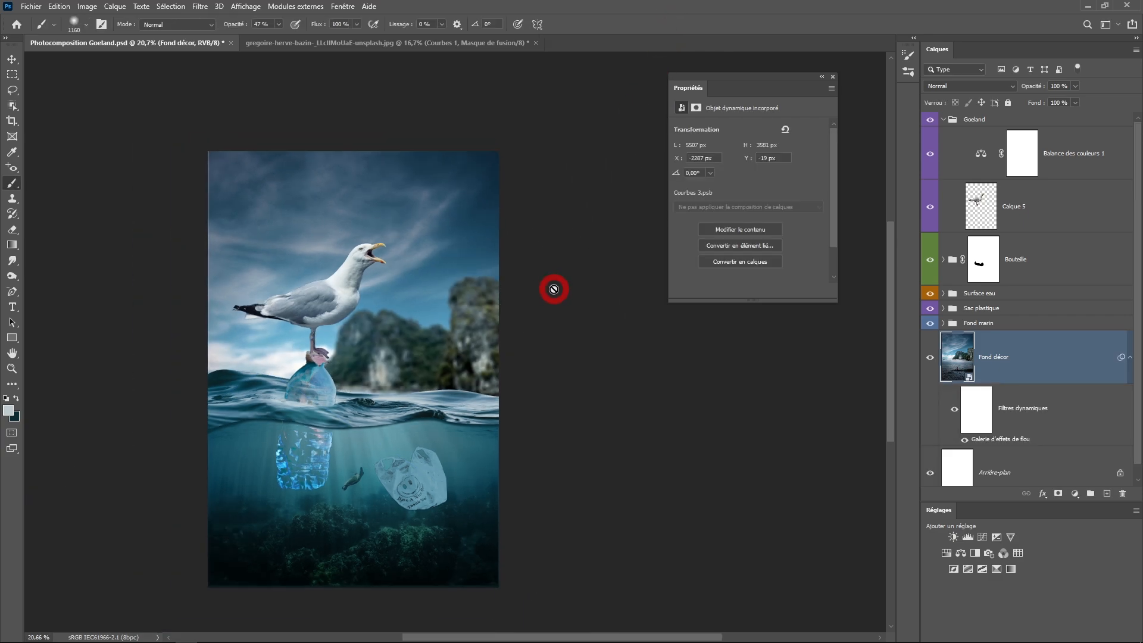
pyautogui.scroll(1, 550, 302)
pyautogui.moveTo(464, 407); pyautogui.dragTo(482, 372)
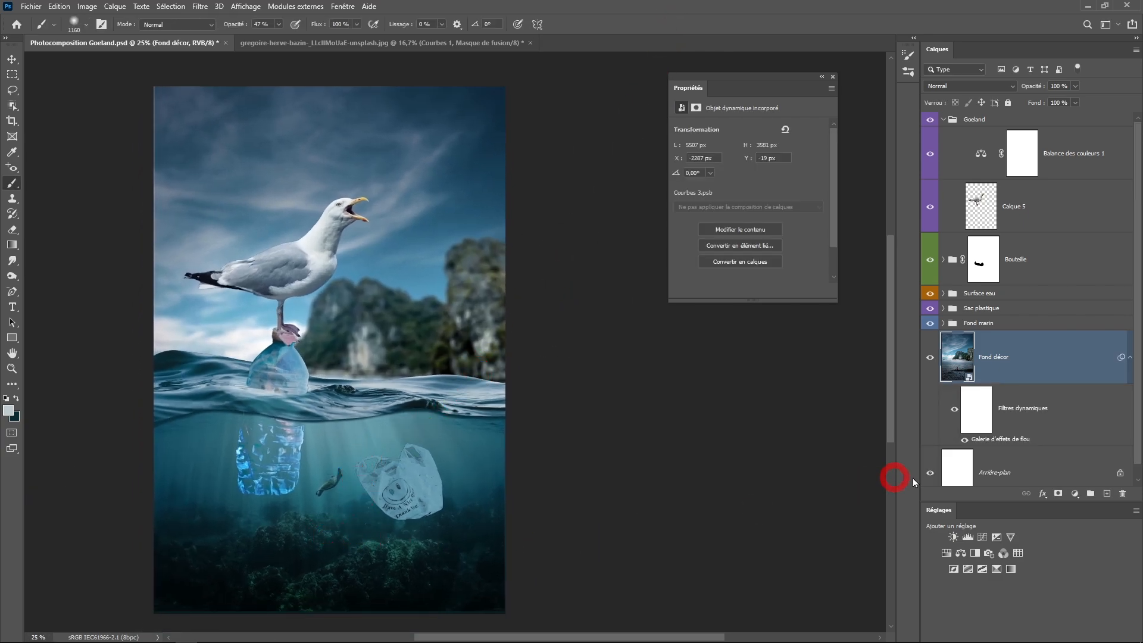
pyautogui.click(944, 322)
pyautogui.click(991, 323)
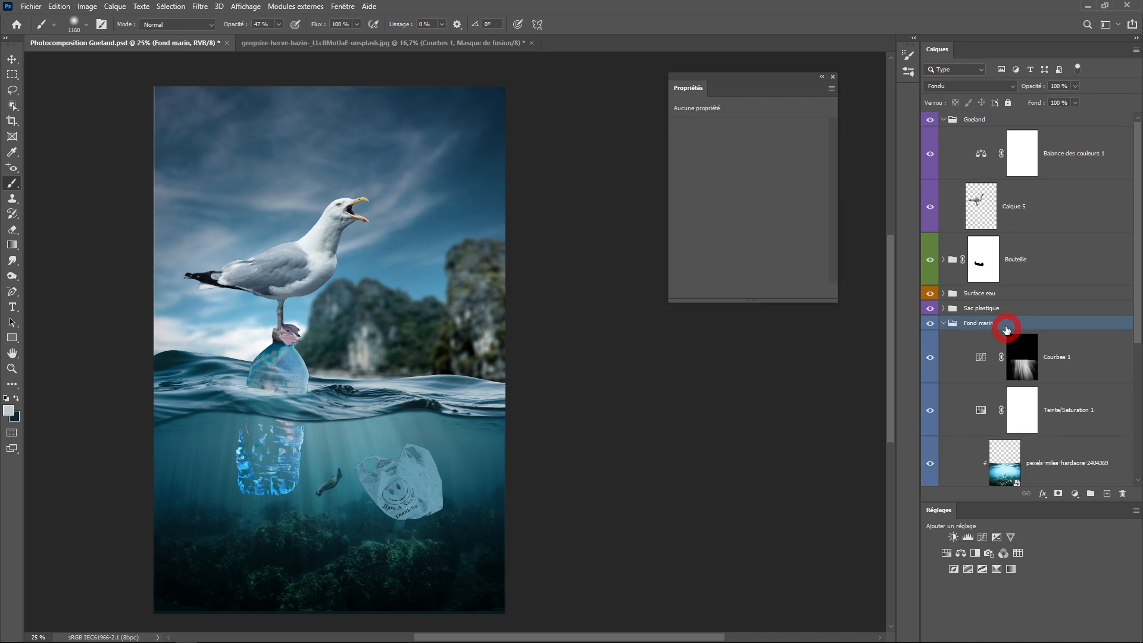
pyautogui.rightClick(1006, 329)
pyautogui.click(903, 318)
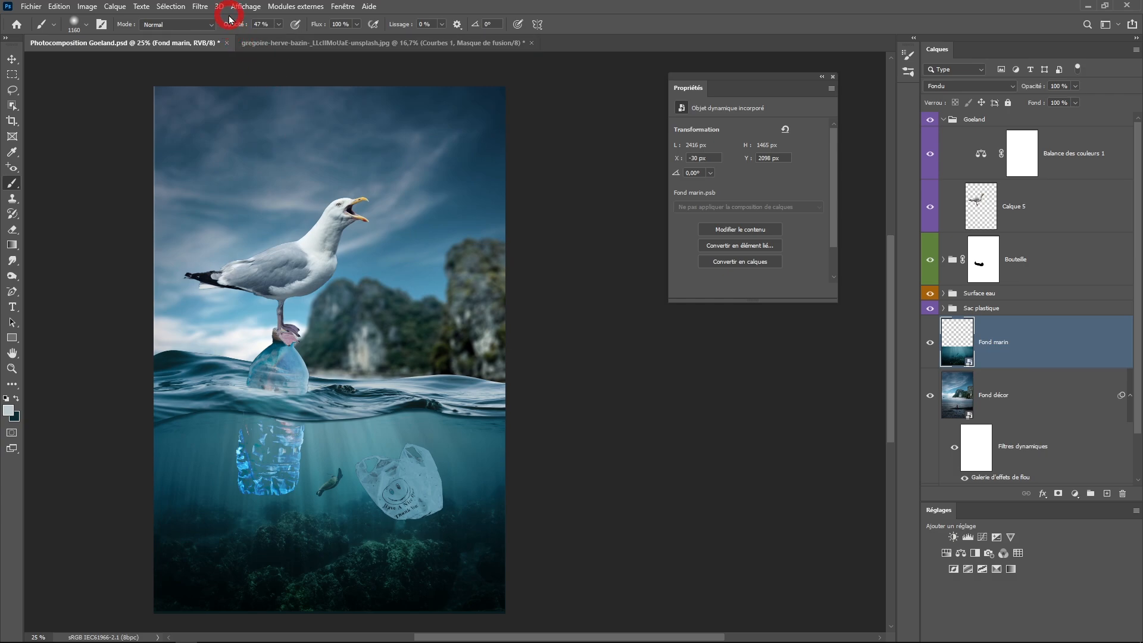
# Step: Apply a Field Blur (Flou de profondeur de champ) of 20 px to the Fond marin smart object
pyautogui.click(200, 7)
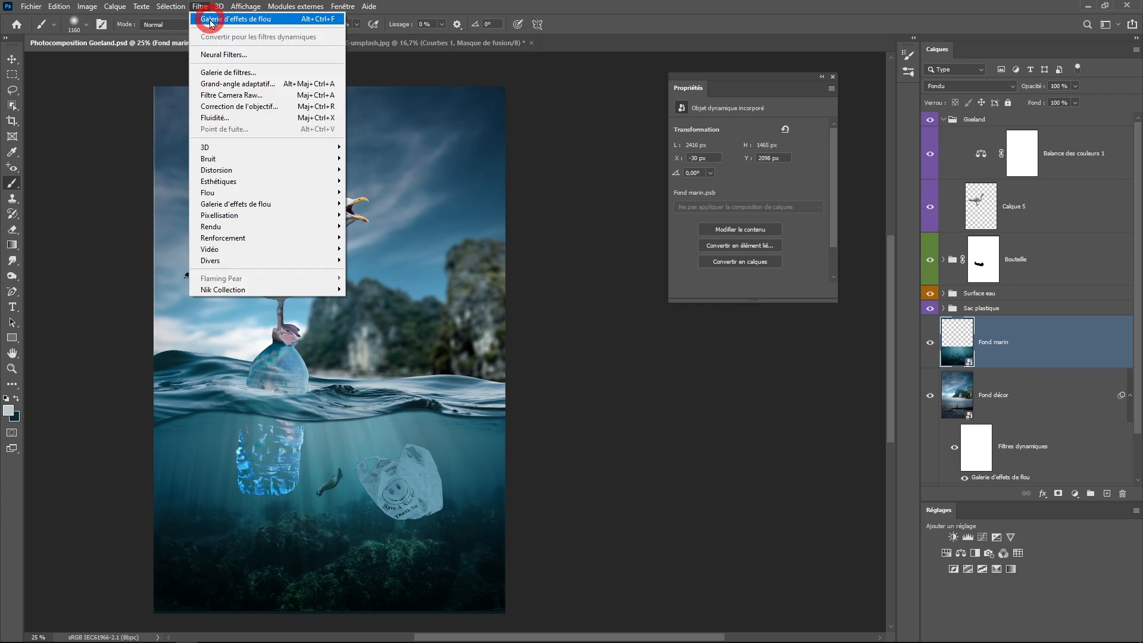
pyautogui.click(212, 19)
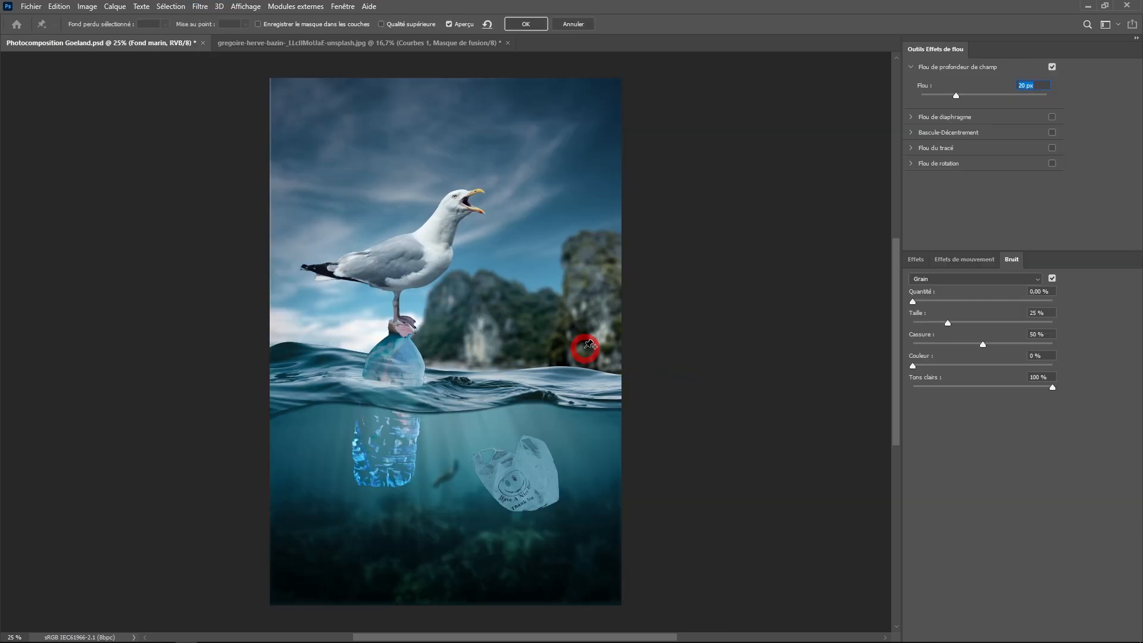
pyautogui.click(522, 24)
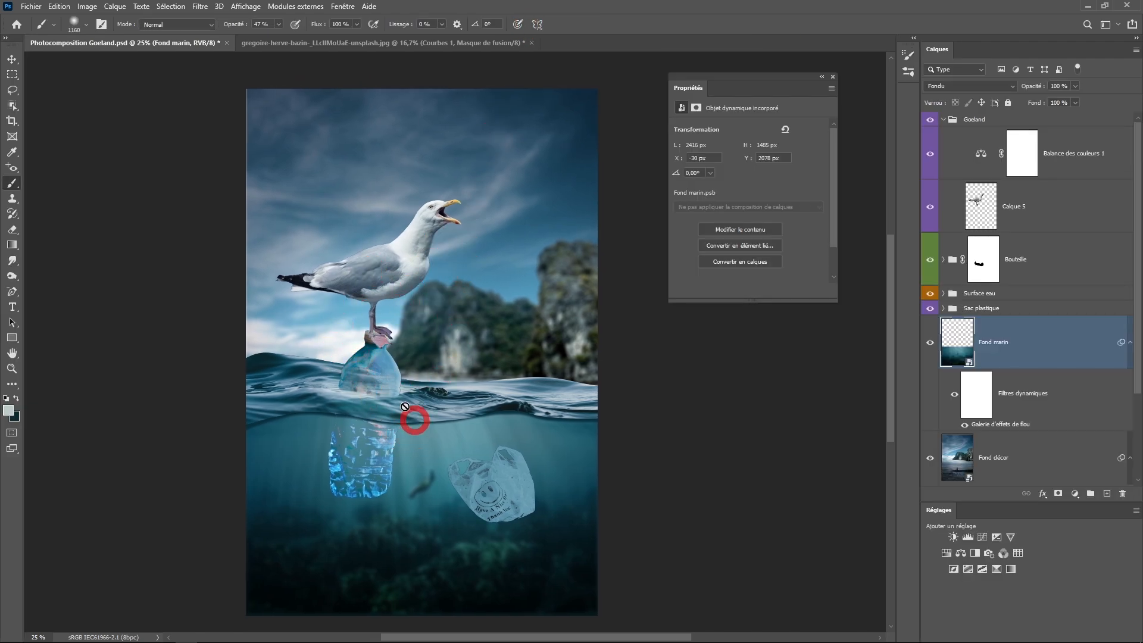
# Step: Add a Teinte/Saturation adjustment clipped to Calque 3 in the Bouteille group with Saturation -34, then collapse the group
pyautogui.click(942, 260)
pyautogui.click(944, 261)
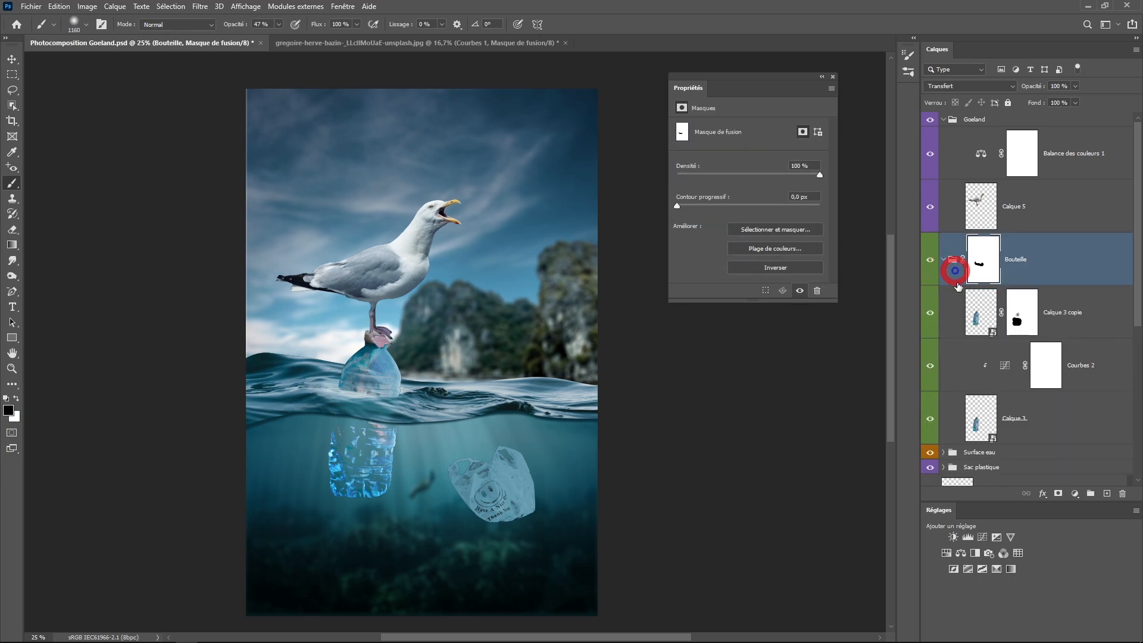
pyautogui.click(978, 418)
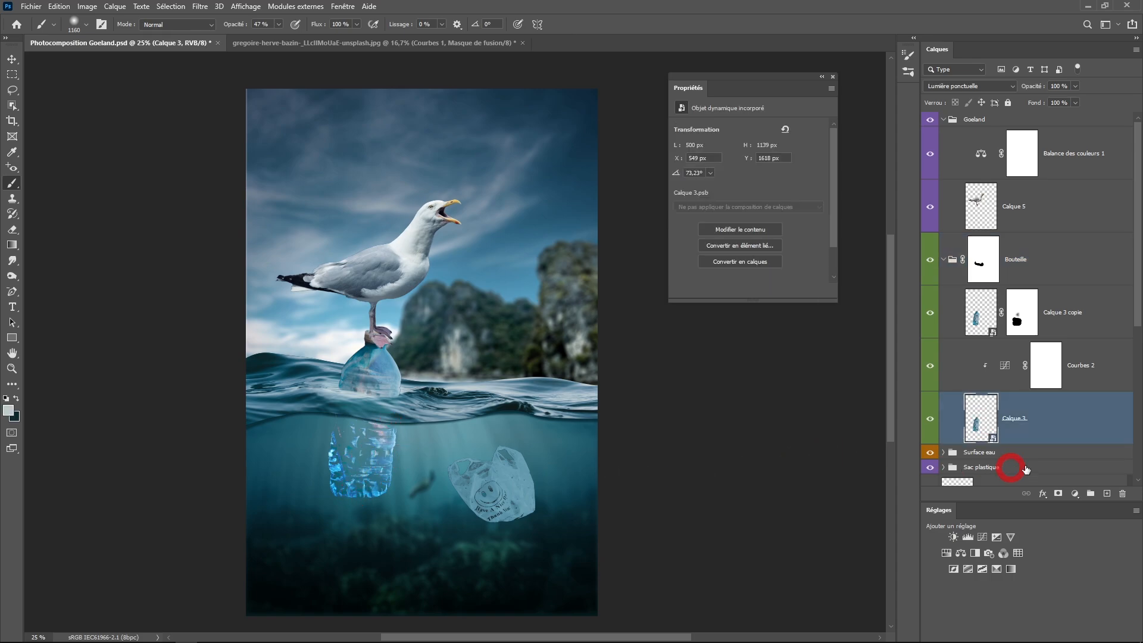
pyautogui.click(1075, 493)
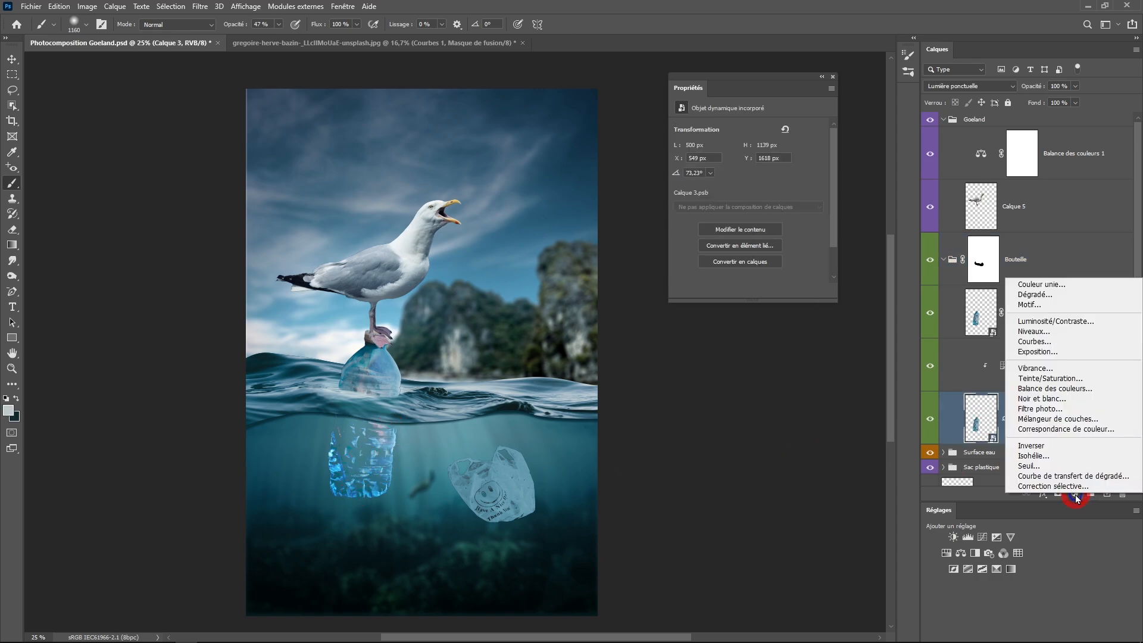
pyautogui.click(1055, 379)
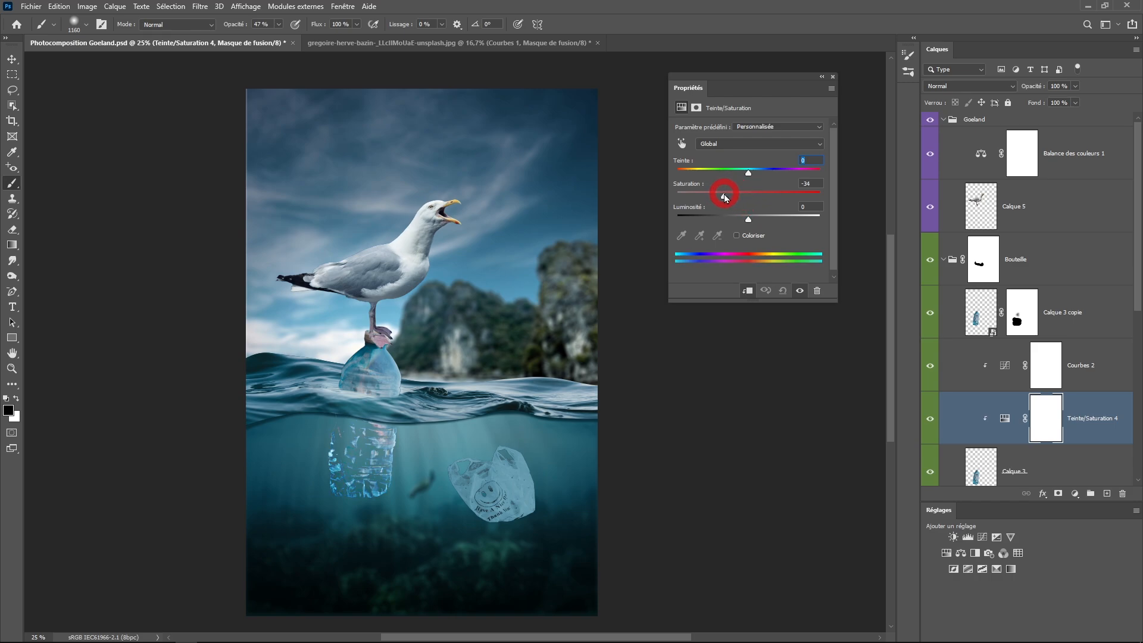
pyautogui.click(833, 76)
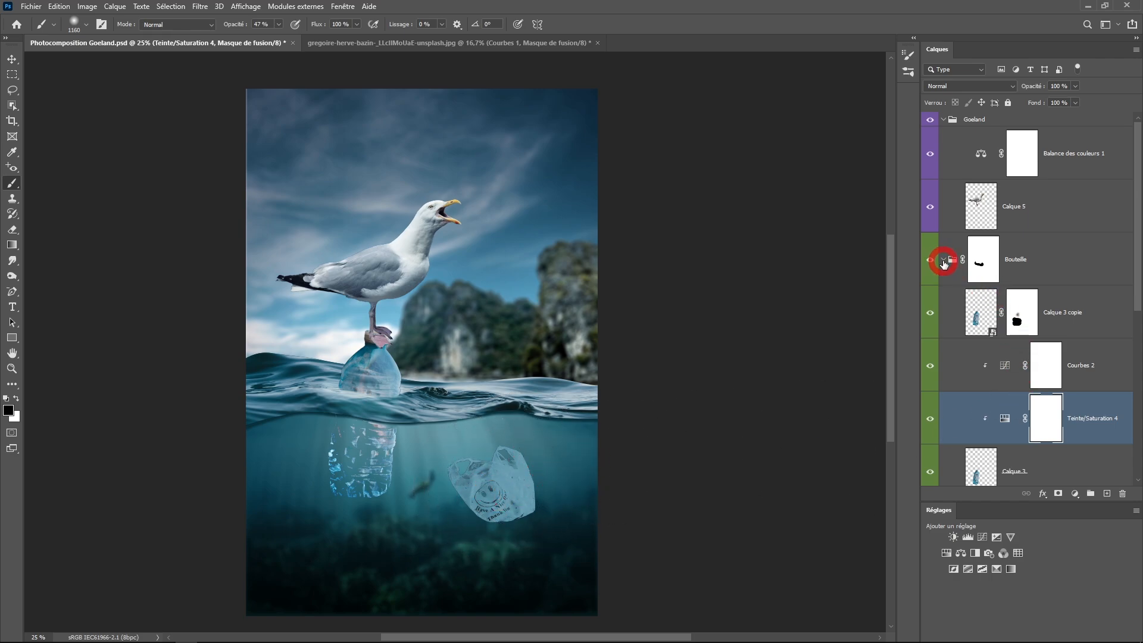
pyautogui.click(944, 262)
# Step: Convert the Sac plastique group into a smart object
pyautogui.click(1011, 294)
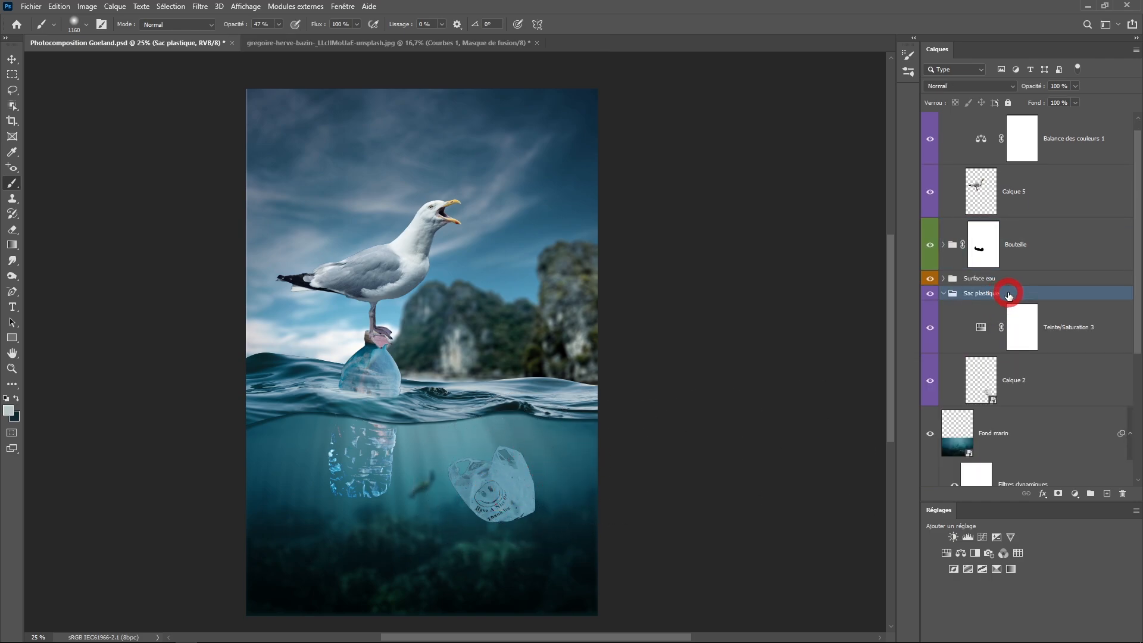
pyautogui.rightClick(1009, 296)
pyautogui.click(915, 315)
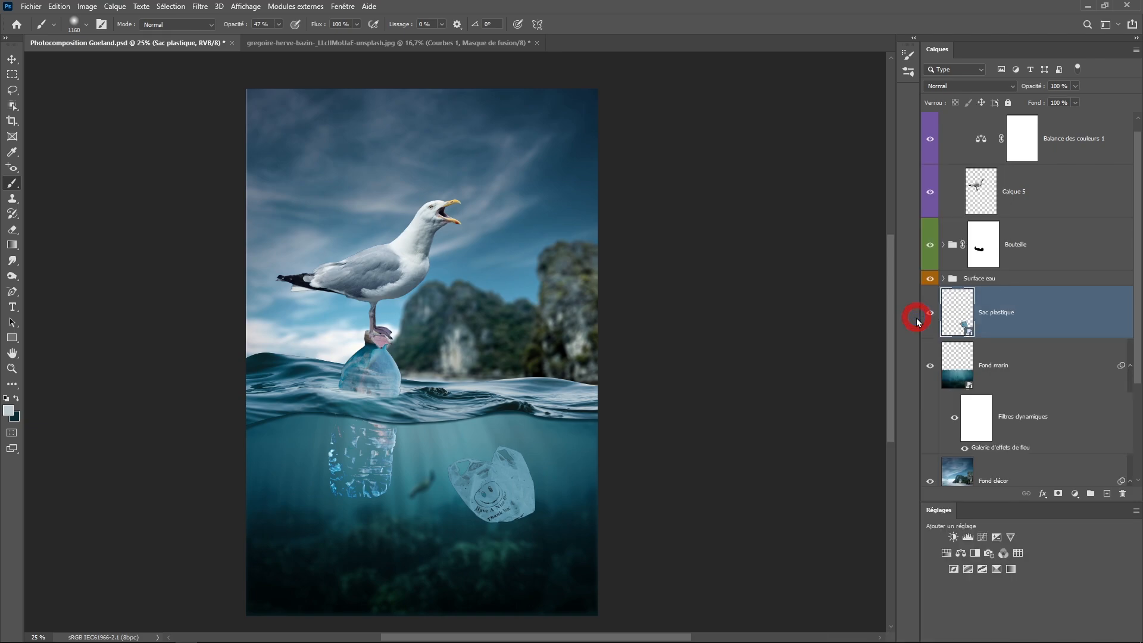
# Step: Apply a Field Blur (Flou de profondeur de champ) of 11 px to the Sac plastique smart object
pyautogui.click(218, 10)
pyautogui.click(201, 9)
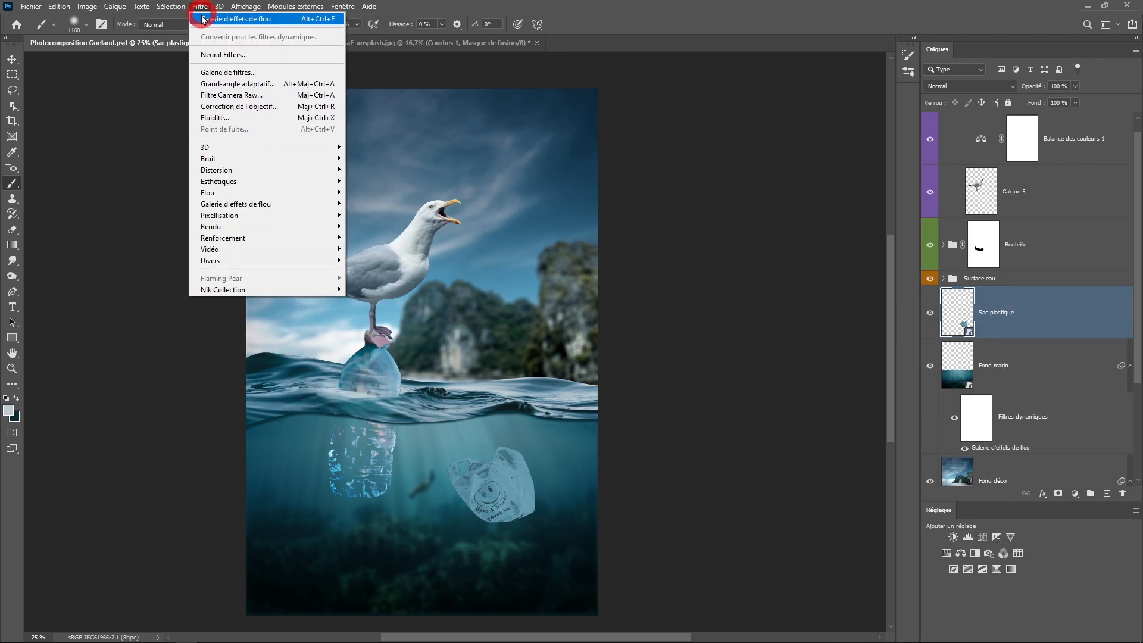
pyautogui.click(203, 21)
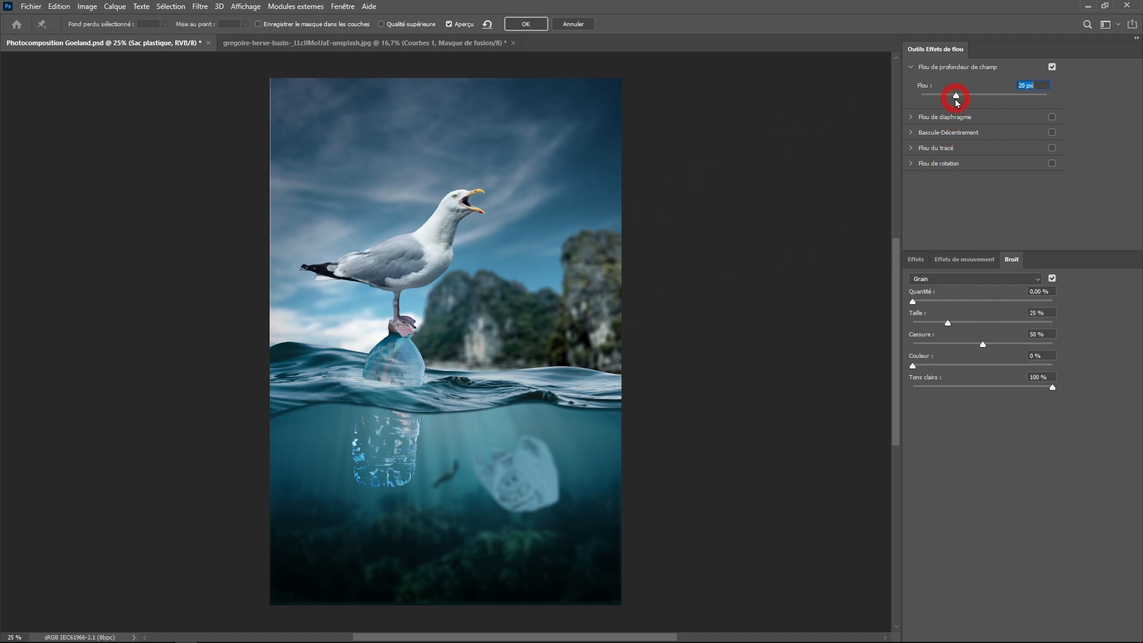
pyautogui.moveTo(956, 96); pyautogui.dragTo(949, 97)
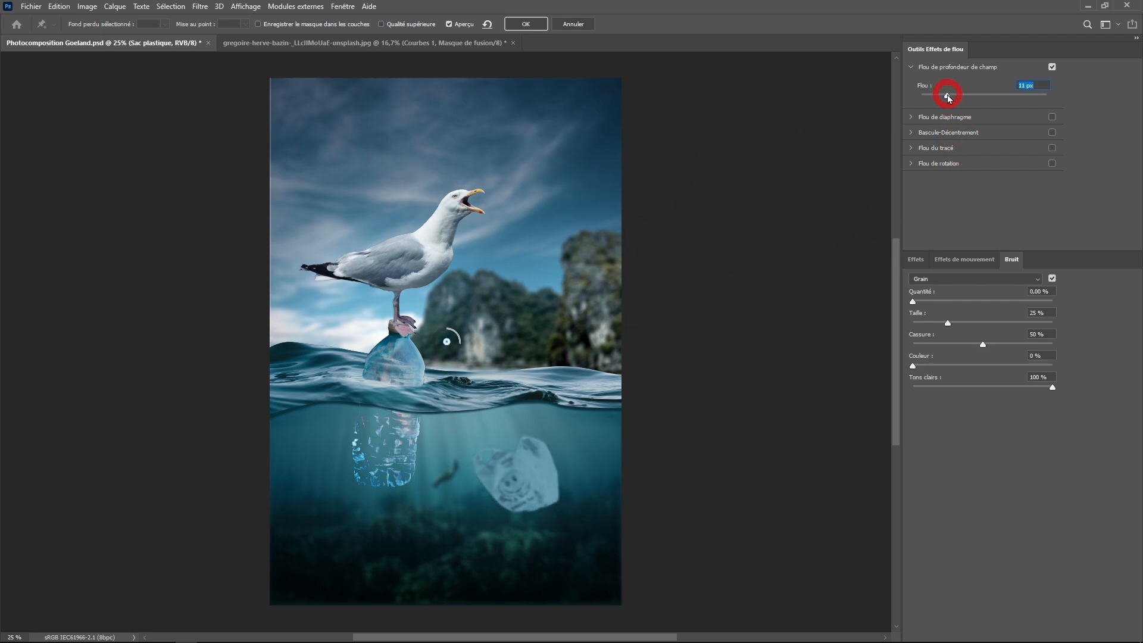
pyautogui.press('Return')
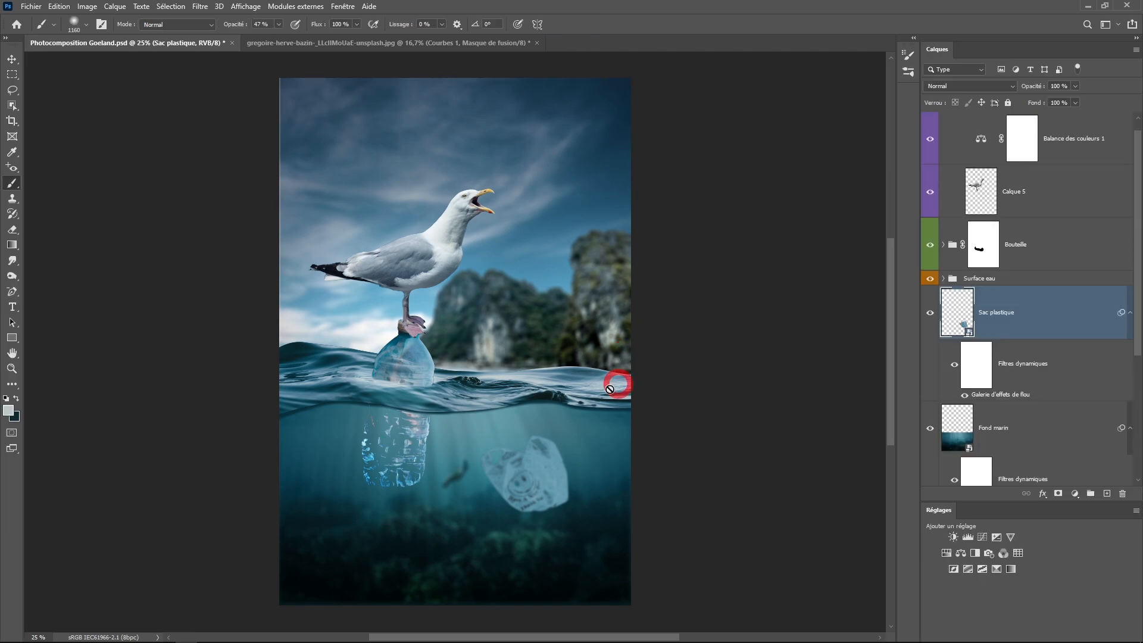
# Step: Add a Courbes adjustment clipped to Sac plastique and pull its white point inward to brighten the bag's highlights
pyautogui.click(1006, 364)
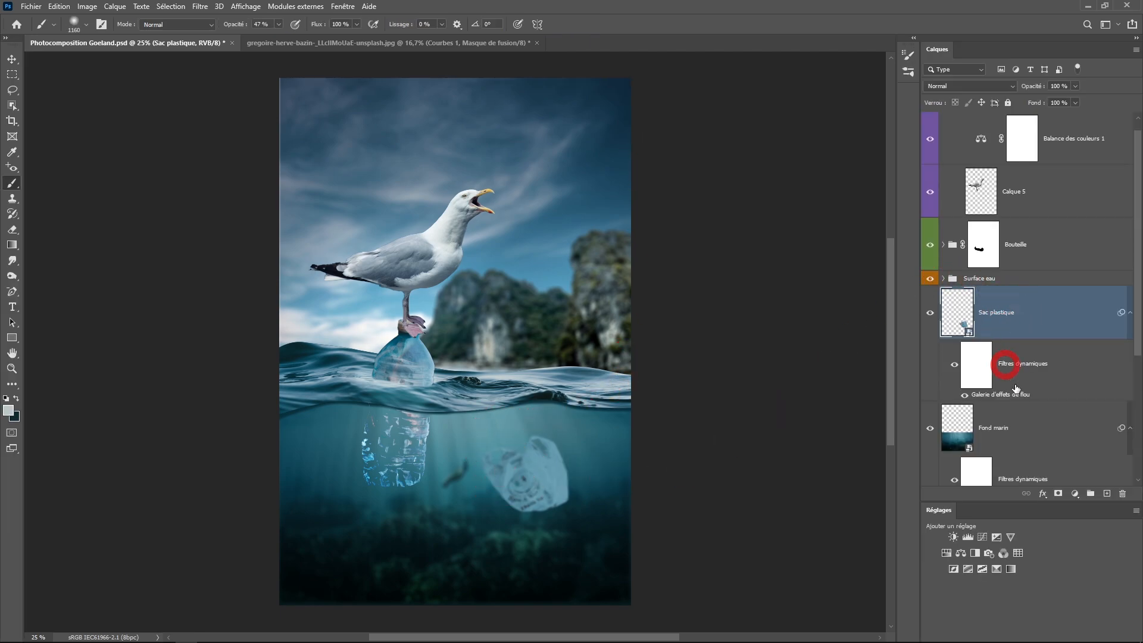
pyautogui.click(1075, 494)
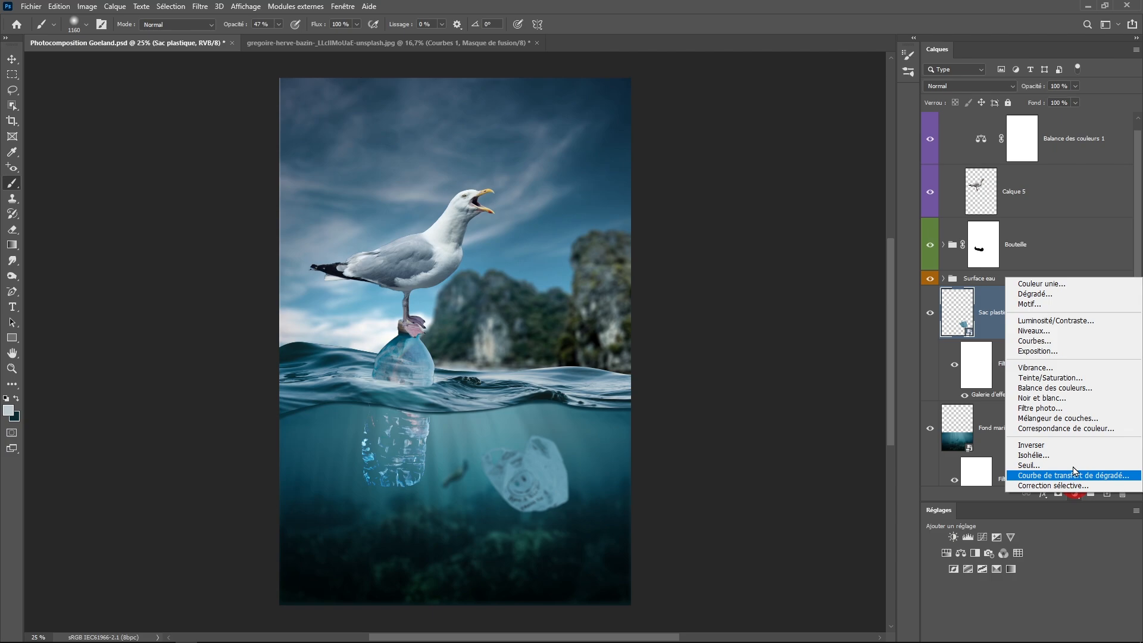
pyautogui.click(1051, 339)
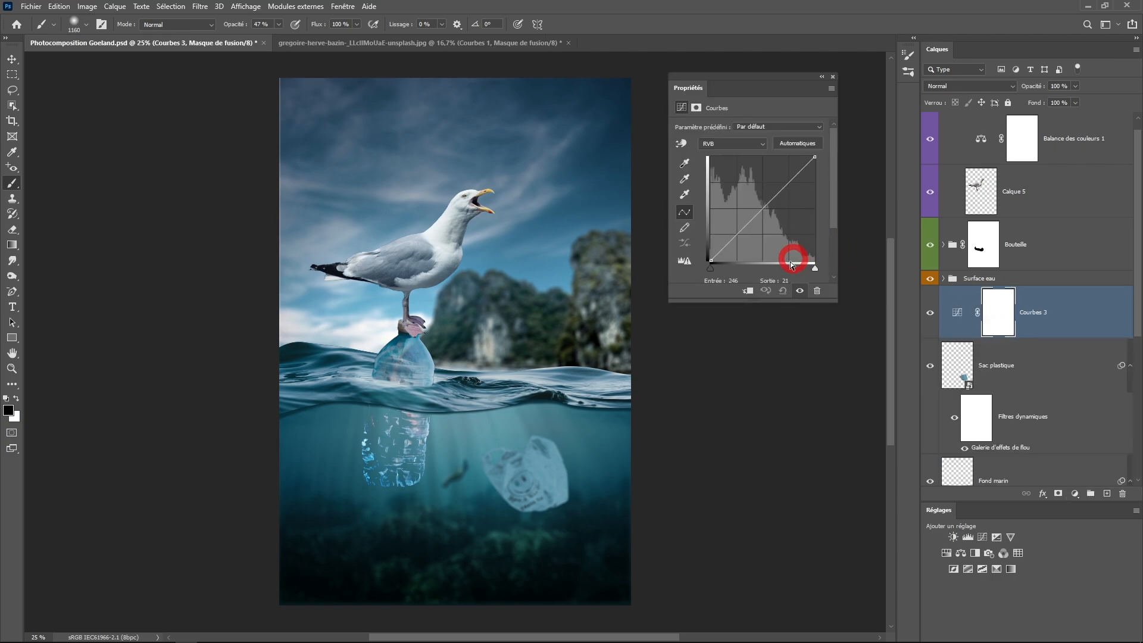
pyautogui.click(749, 292)
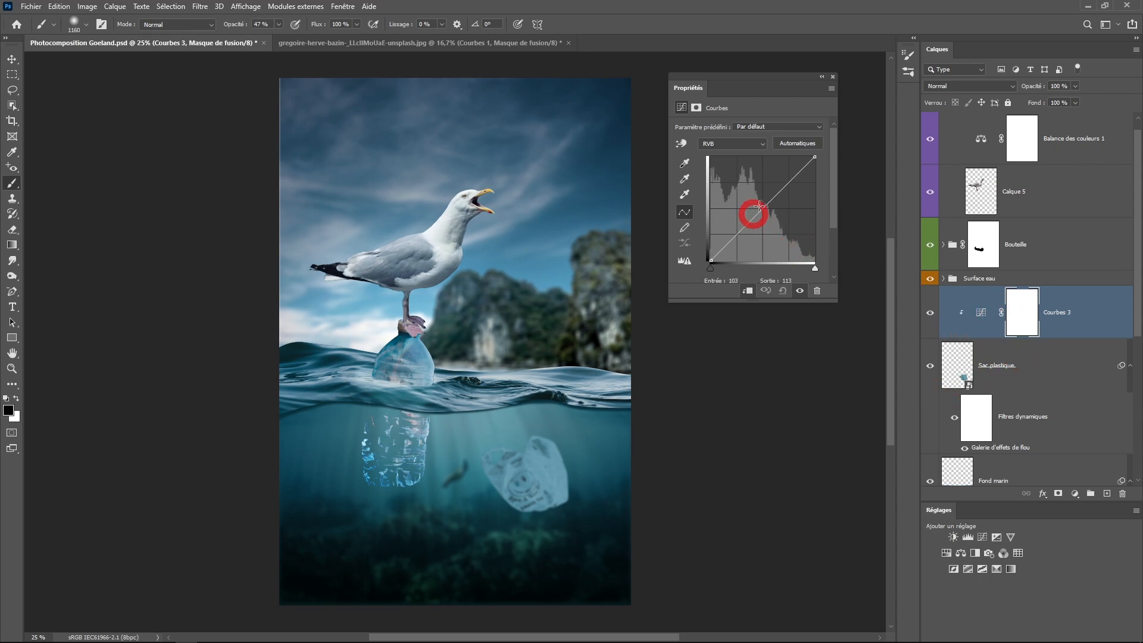
pyautogui.moveTo(811, 157); pyautogui.dragTo(801, 154)
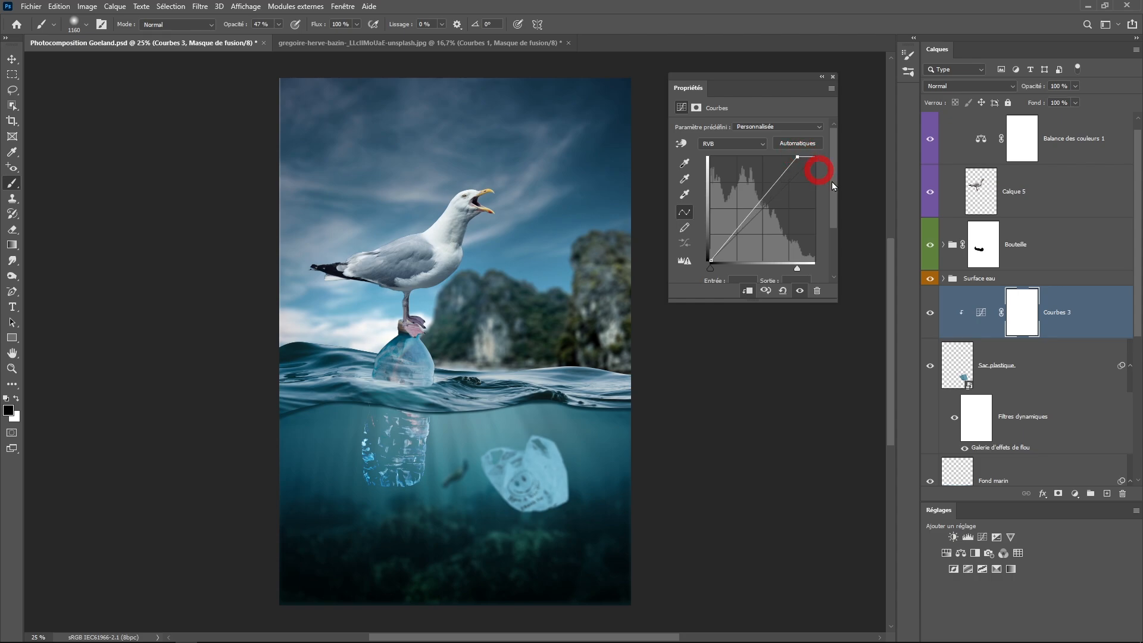
# Step: Paint black on the bag's Courbes 3 mask with a 176 px brush at 47 % opacity to reduce the brightening on its shaded parts
pyautogui.click(1019, 301)
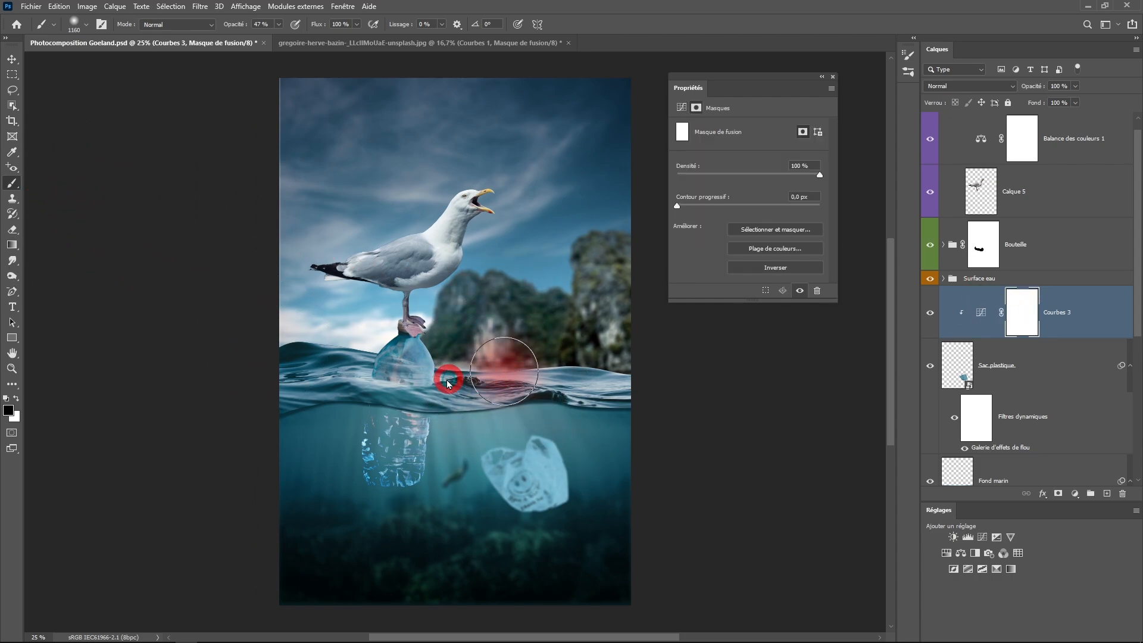
pyautogui.moveTo(447, 382); pyautogui.dragTo(428, 382)
pyautogui.scroll(1, 531, 405)
pyautogui.moveTo(566, 462)
pyautogui.mouseDown()
pyautogui.moveTo(589, 514)
pyautogui.moveTo(582, 475)
pyautogui.moveTo(586, 488)
pyautogui.moveTo(587, 530)
pyautogui.moveTo(559, 494)
pyautogui.moveTo(570, 515)
pyautogui.moveTo(561, 540)
pyautogui.moveTo(539, 534)
pyautogui.moveTo(535, 545)
pyautogui.moveTo(518, 529)
pyautogui.moveTo(513, 544)
pyautogui.moveTo(536, 553)
pyautogui.moveTo(573, 529)
pyautogui.moveTo(583, 504)
pyautogui.moveTo(559, 483)
pyautogui.moveTo(566, 467)
pyautogui.moveTo(556, 454)
pyautogui.moveTo(583, 582)
pyautogui.moveTo(596, 531)
pyautogui.mouseUp()
pyautogui.hotkey('ctrl', '-')
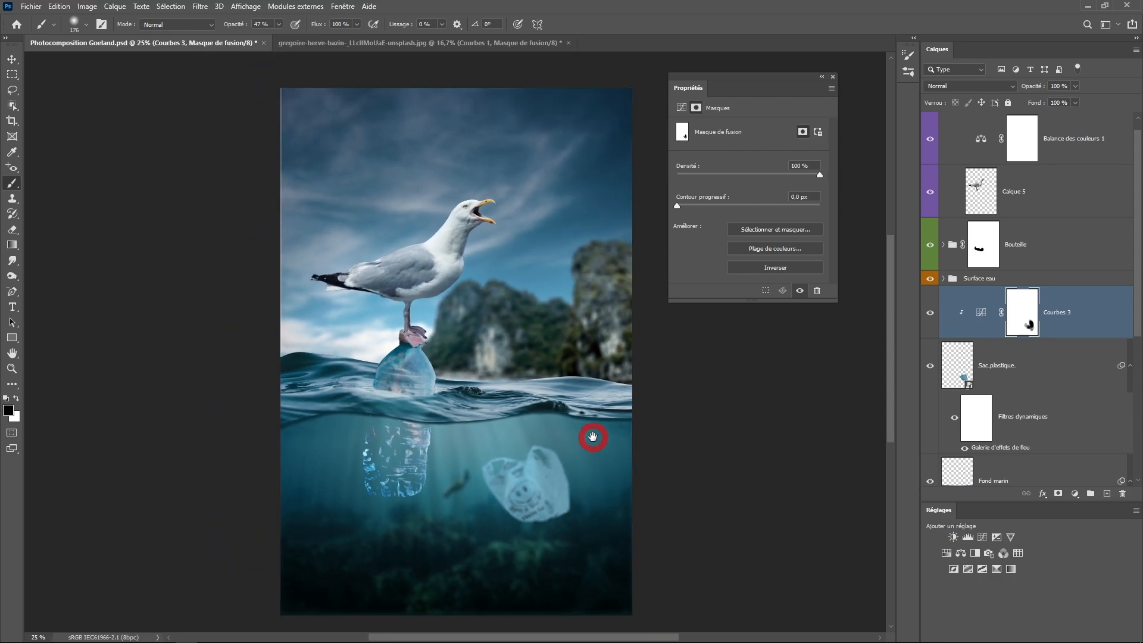
pyautogui.moveTo(585, 429)
pyautogui.mouseDown()
pyautogui.moveTo(588, 478)
pyautogui.moveTo(537, 376)
pyautogui.mouseUp()
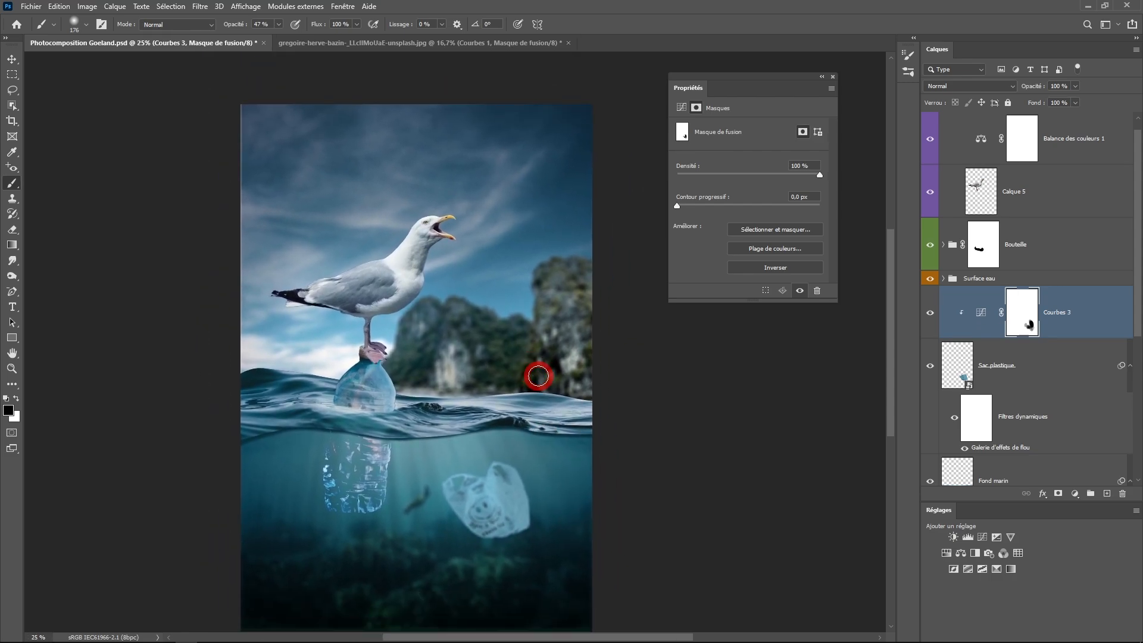
pyautogui.keyDown('alt'); pyautogui.click(519, 339); pyautogui.keyUp('alt')
pyautogui.keyDown('ctrl'); pyautogui.click(518, 339); pyautogui.keyUp('ctrl')
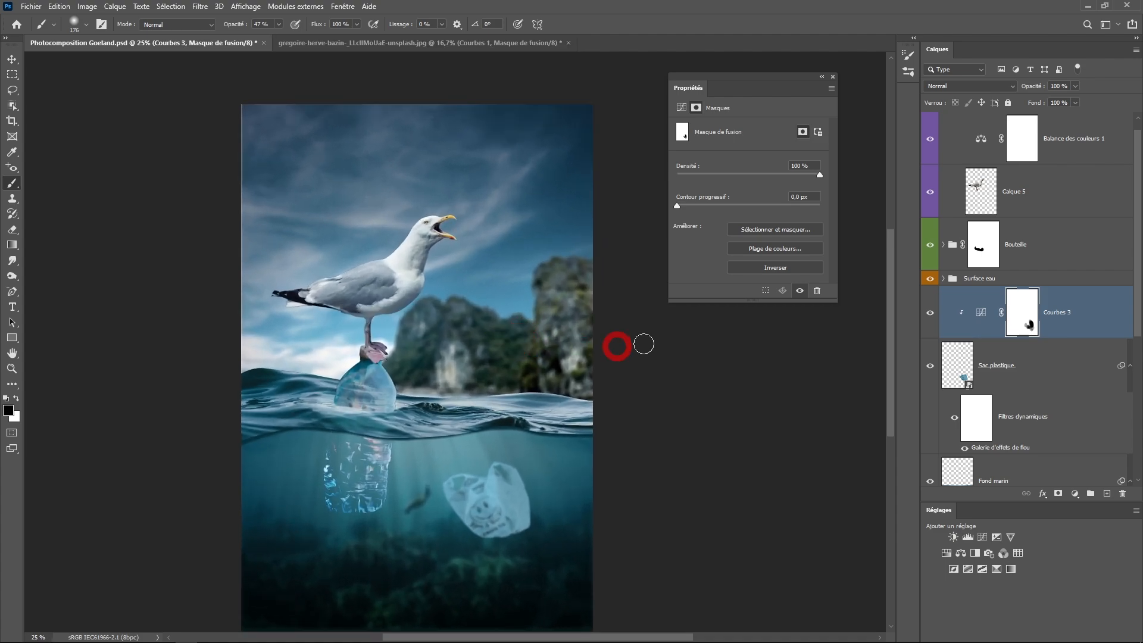
# Step: Collapse the Goeland and Surface eau groups and stamp all visible layers into a new layer above Goeland
pyautogui.scroll(1, 1131, 333)
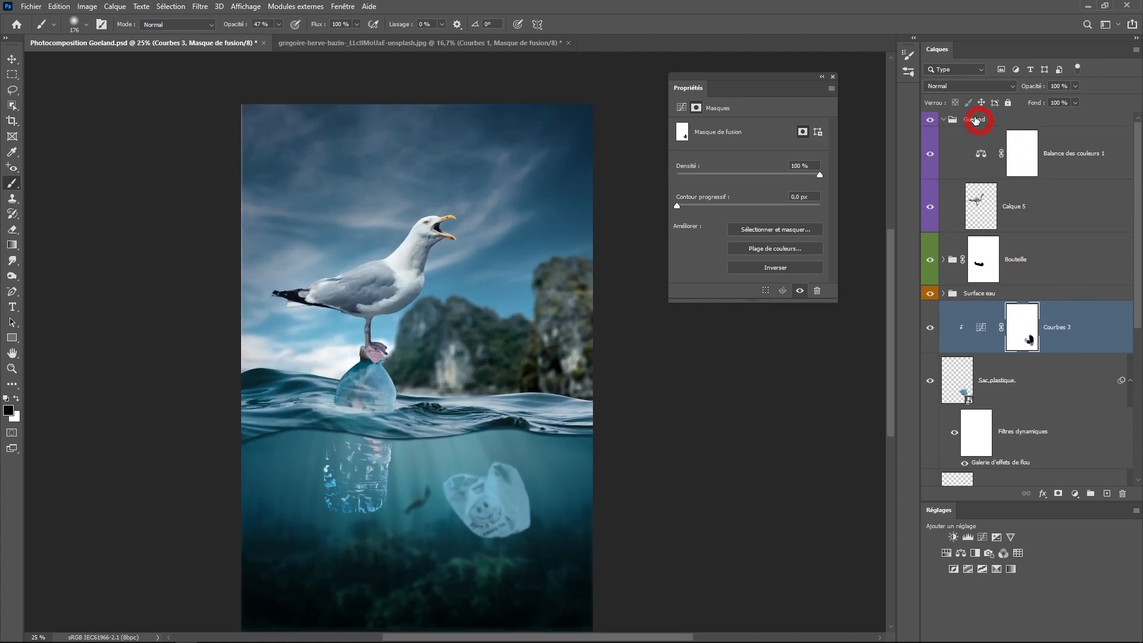
pyautogui.click(943, 120)
pyautogui.click(943, 189)
pyautogui.click(944, 190)
pyautogui.click(944, 189)
pyautogui.click(941, 190)
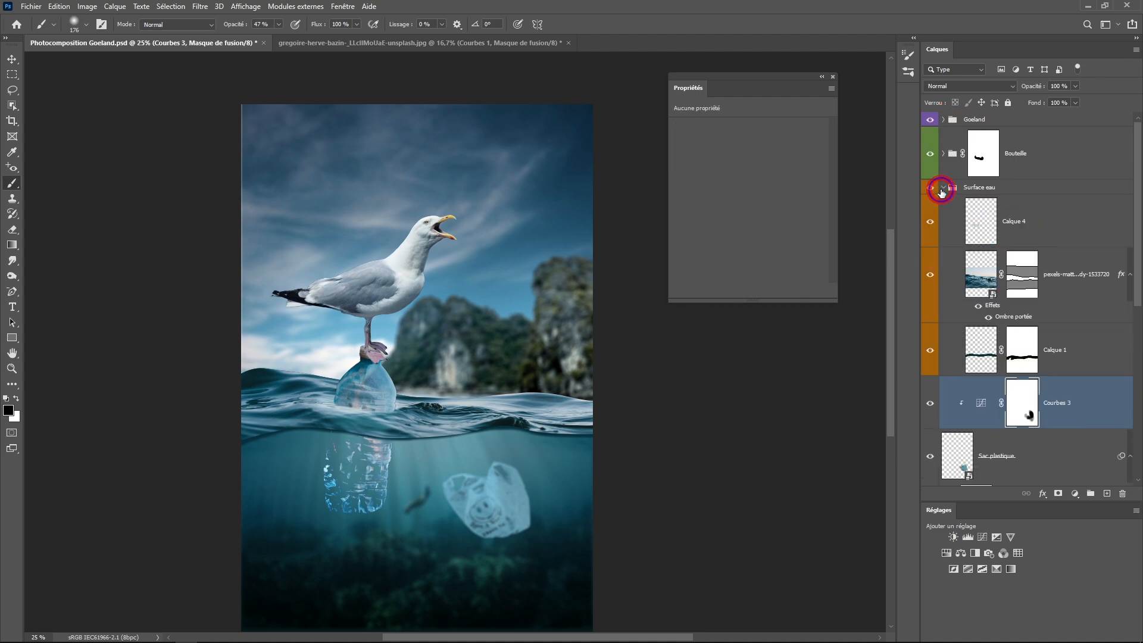
pyautogui.click(943, 187)
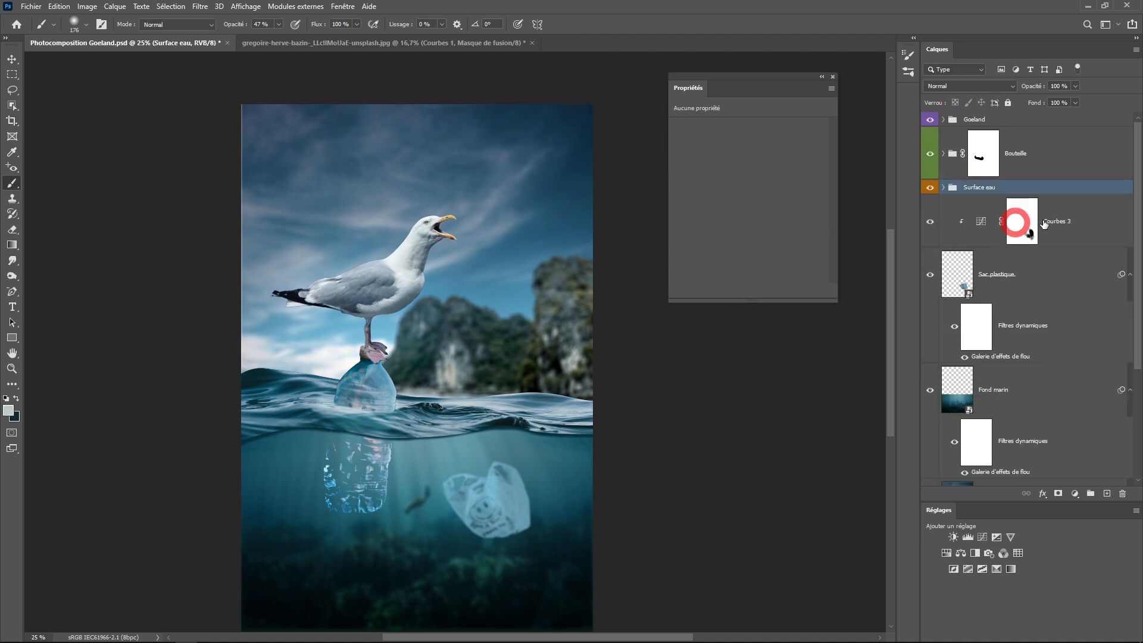
pyautogui.click(1040, 126)
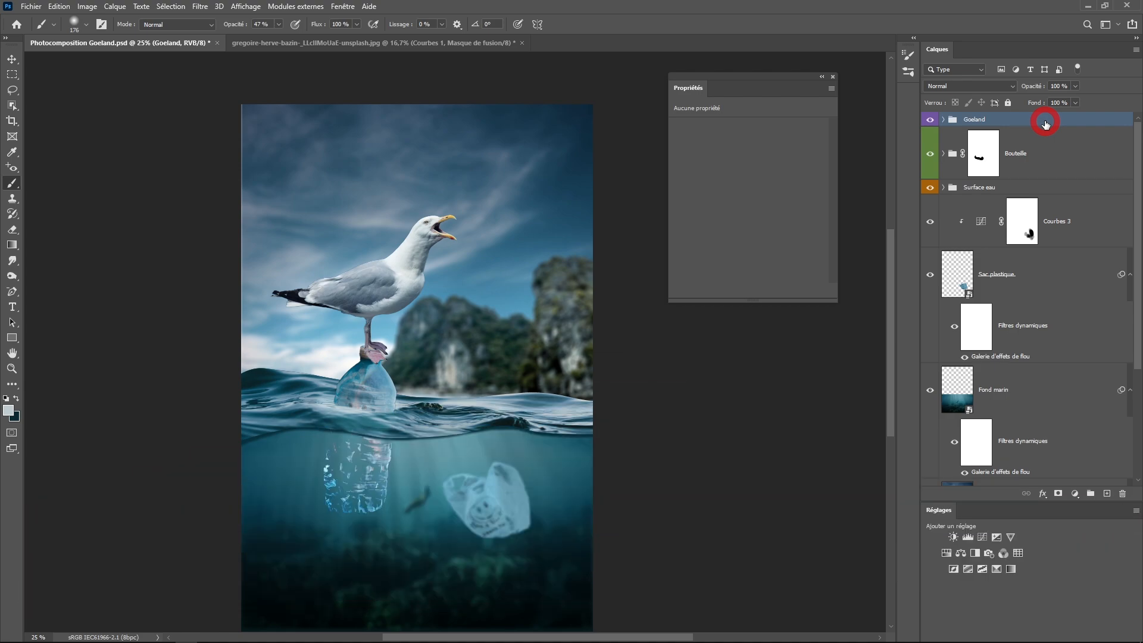
pyautogui.hotkey('ctrl', 'shift', 'alt', 'e')
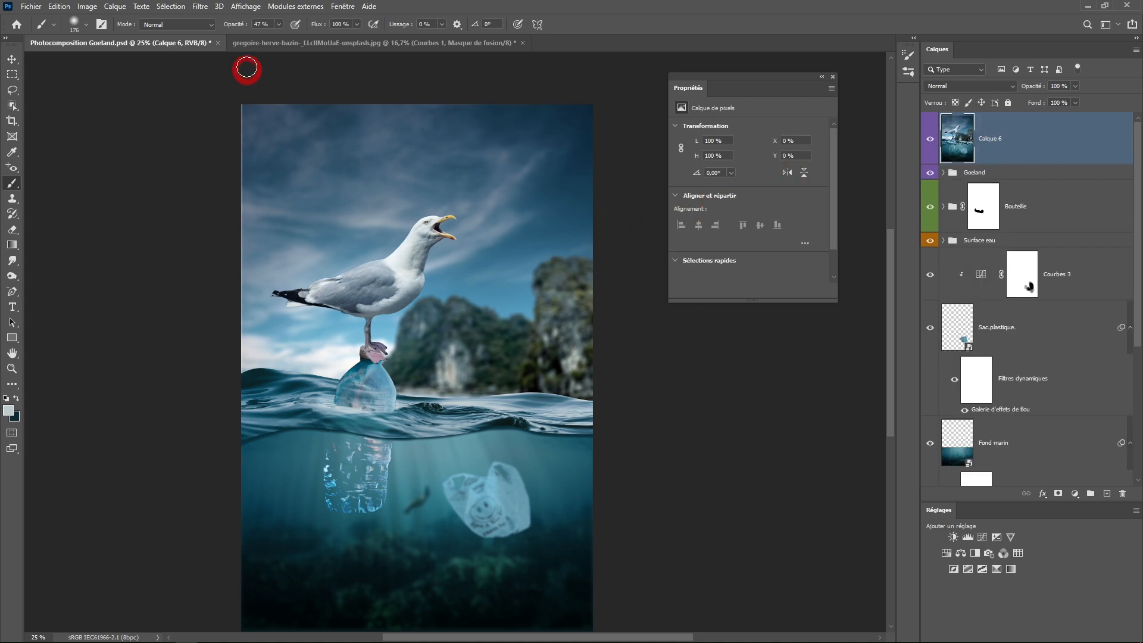
# Step: Open the merged layer in the Camera Raw filter and warm the white balance with Température +24
pyautogui.click(201, 8)
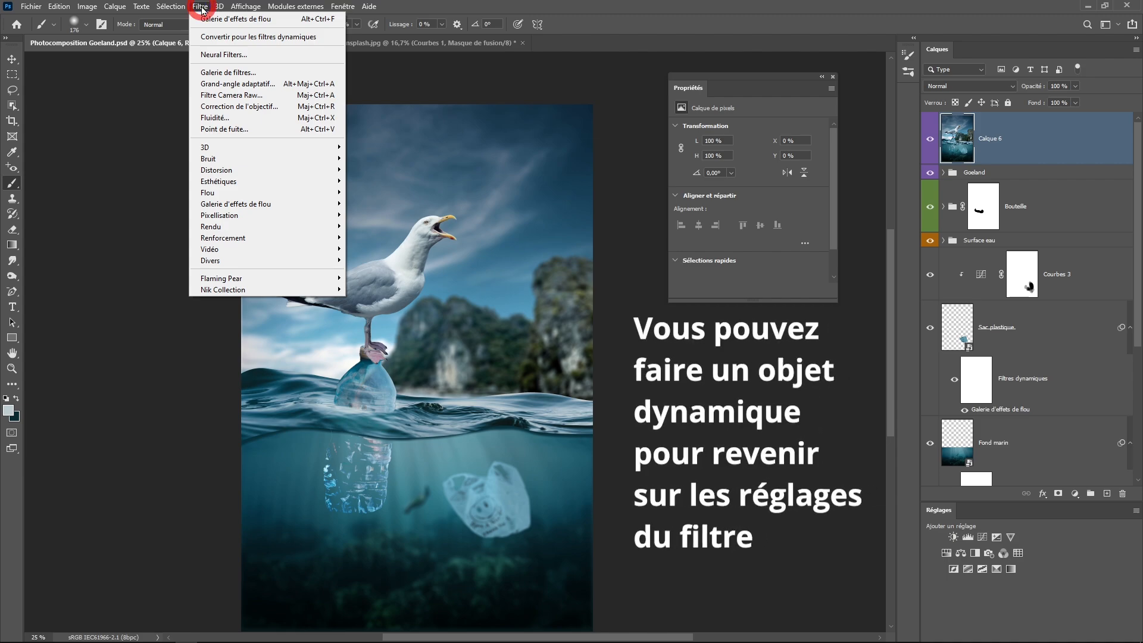
pyautogui.click(217, 106)
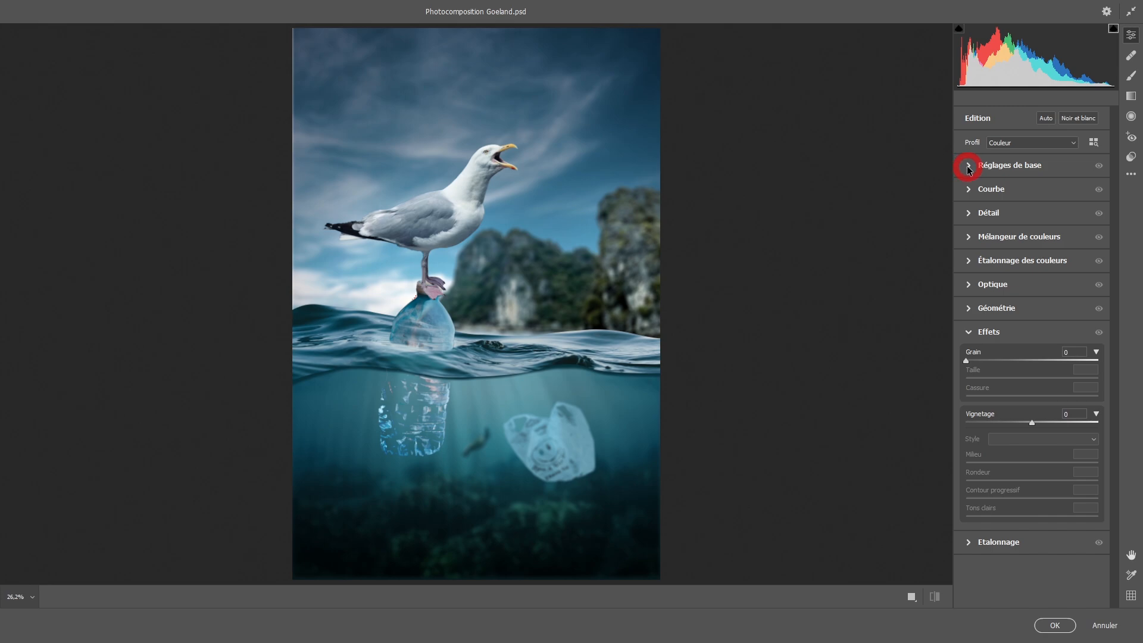
pyautogui.click(969, 166)
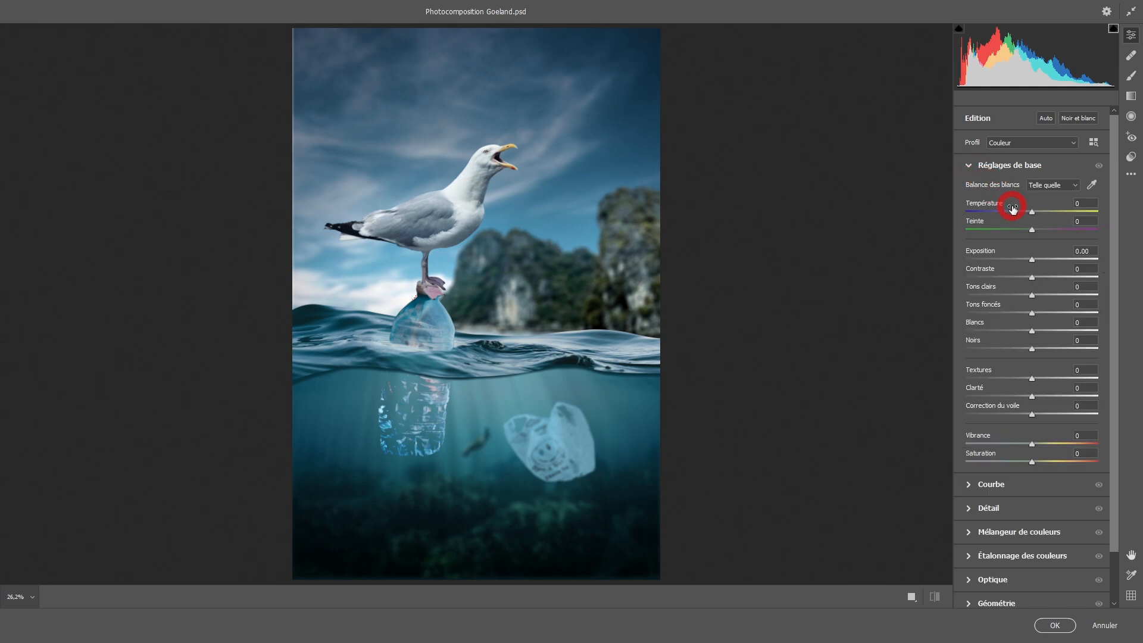
pyautogui.moveTo(1033, 212); pyautogui.dragTo(1049, 212)
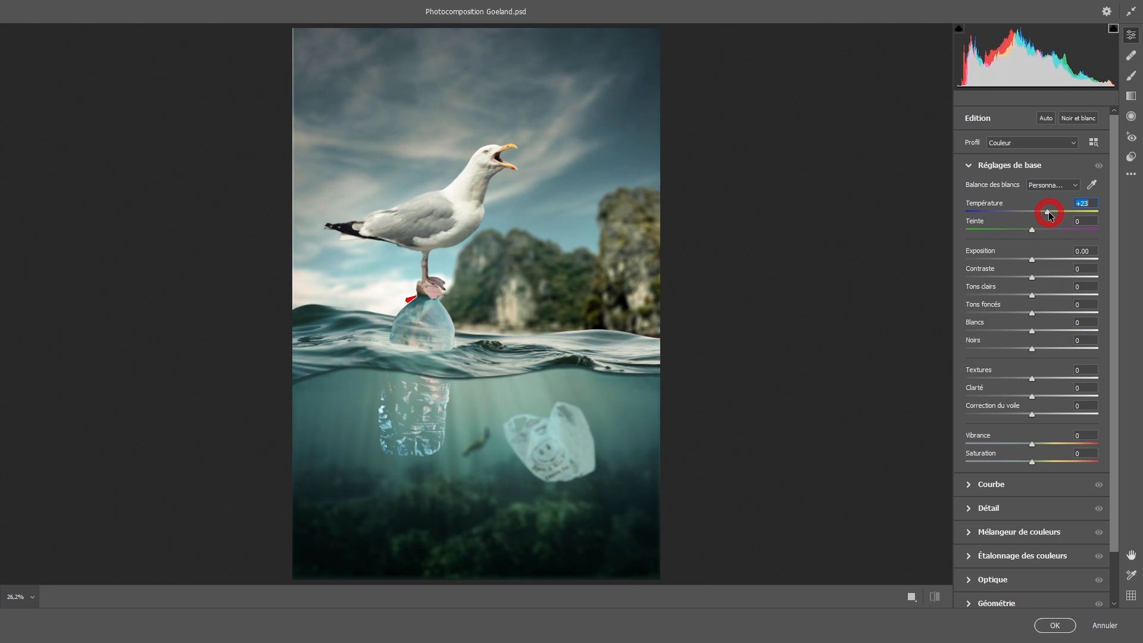
pyautogui.moveTo(1048, 212); pyautogui.dragTo(1049, 212)
# Step: Set Contraste to +34, Tons clairs to -13, Blancs to -19 and Textures to +24 in the Camera Raw basic settings
pyautogui.moveTo(1033, 278); pyautogui.dragTo(1055, 279)
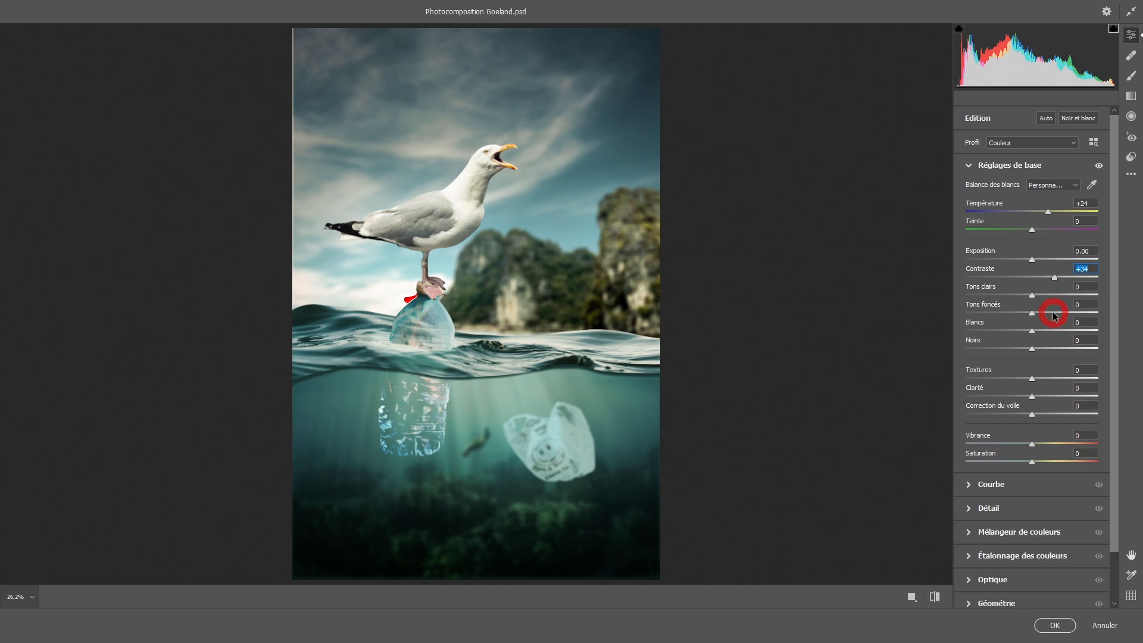
pyautogui.moveTo(1039, 329); pyautogui.dragTo(1021, 294)
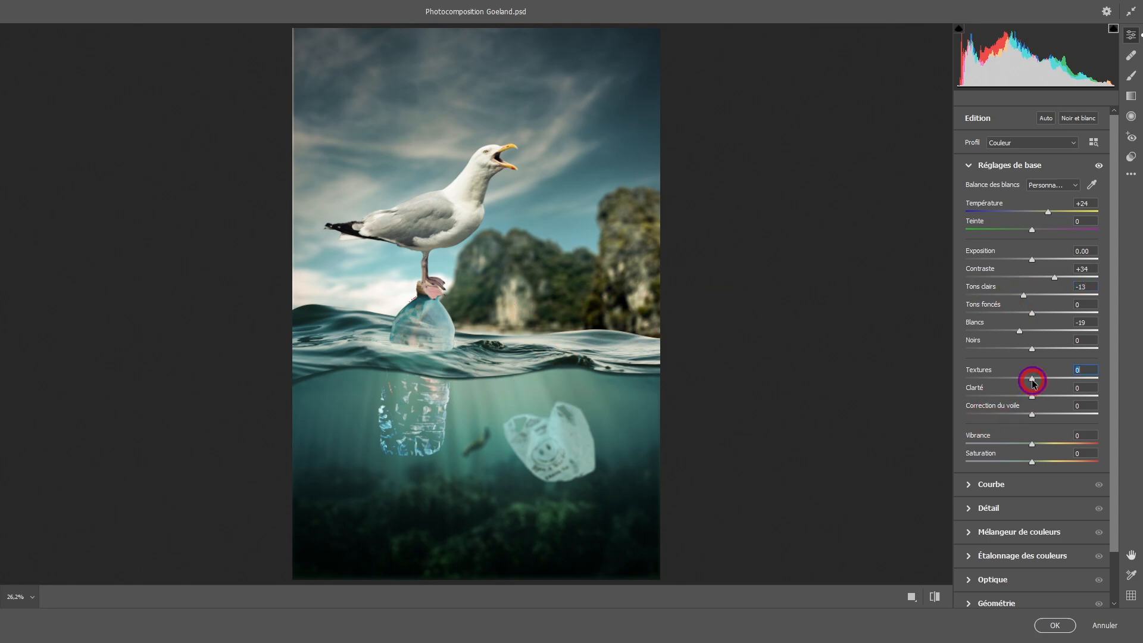
pyautogui.moveTo(1033, 383); pyautogui.dragTo(1048, 381)
pyautogui.moveTo(505, 260); pyautogui.dragTo(493, 237)
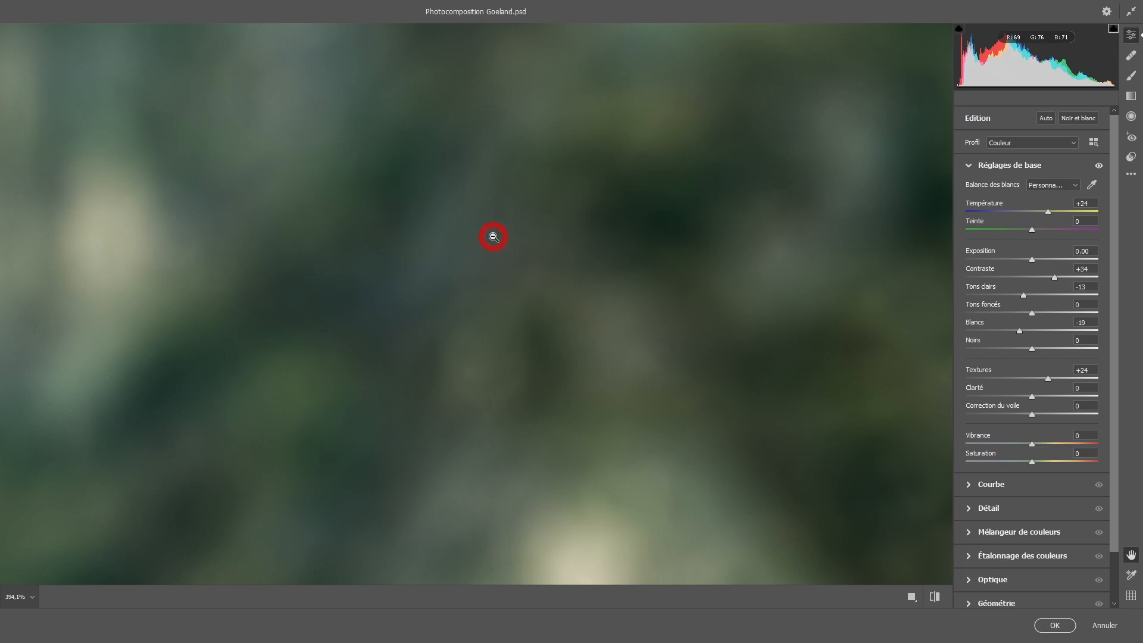
# Step: Raise Textures to +66 in the basic settings while checking the seagull and bottle at 100 %
pyautogui.click(18, 596)
pyautogui.click(24, 539)
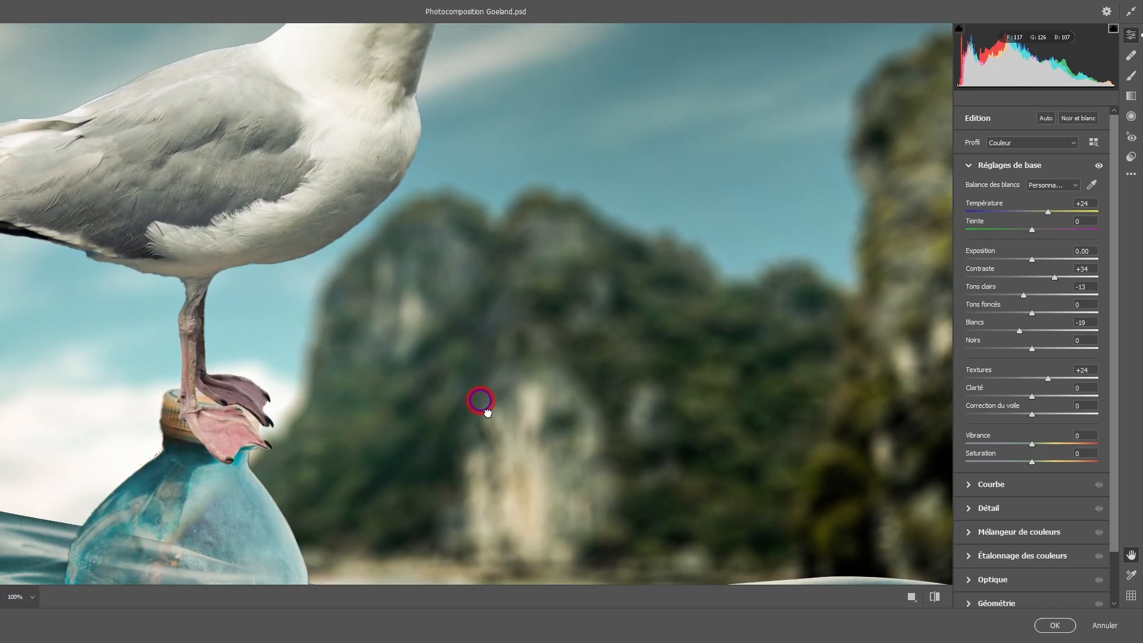
pyautogui.moveTo(481, 400); pyautogui.dragTo(525, 515)
pyautogui.moveTo(544, 466); pyautogui.dragTo(529, 172)
pyautogui.moveTo(1048, 379); pyautogui.dragTo(1076, 378)
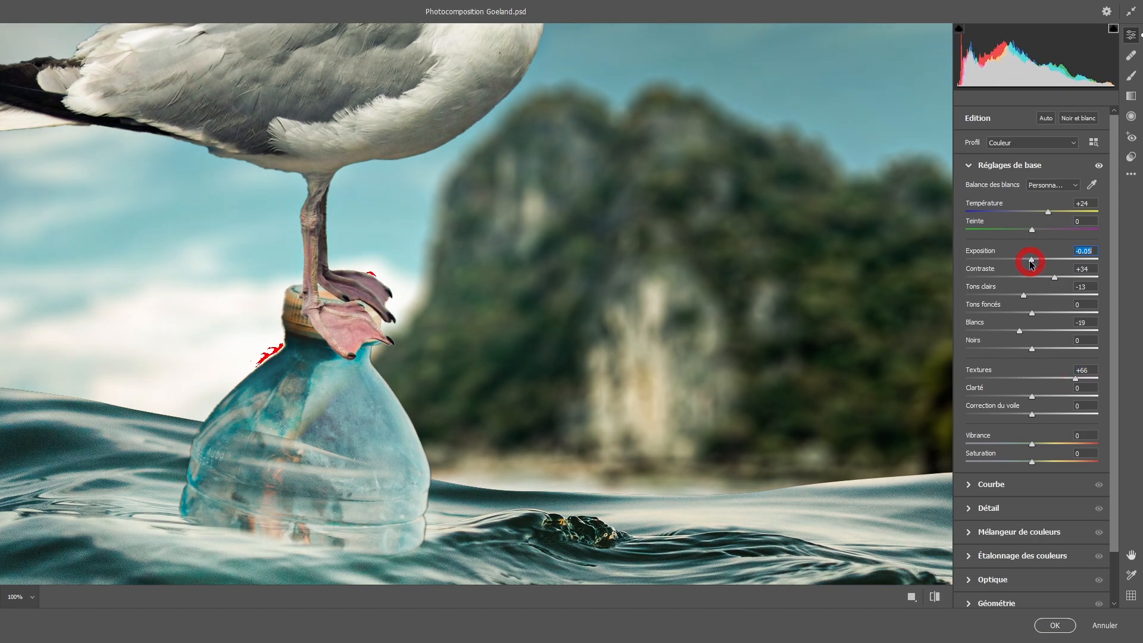
# Step: Set Exposition to +0.05, Blancs to -57 and Vibrance to +18 in the basic settings
pyautogui.moveTo(1032, 262); pyautogui.dragTo(1033, 262)
pyautogui.moveTo(1021, 327); pyautogui.dragTo(996, 329)
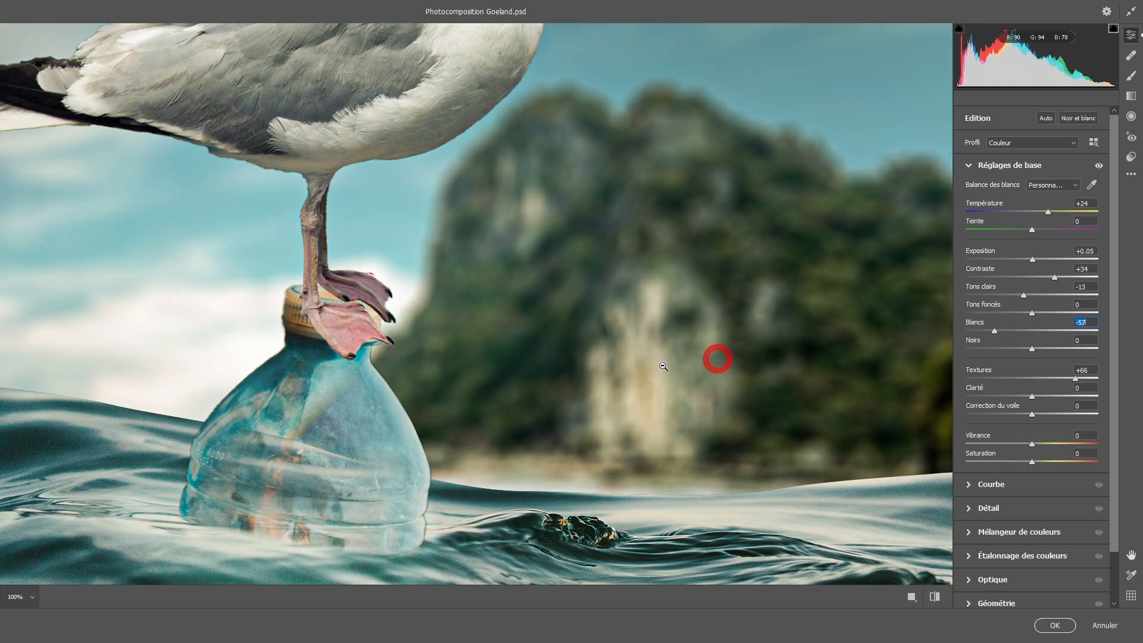
pyautogui.click(581, 367)
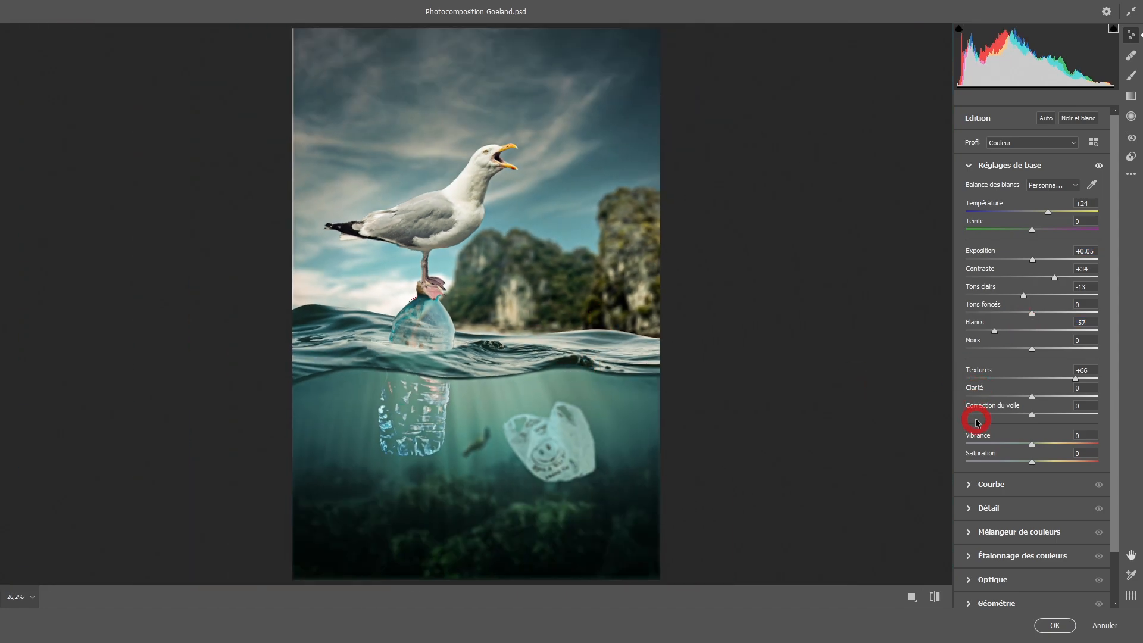
pyautogui.moveTo(1032, 444); pyautogui.dragTo(1042, 446)
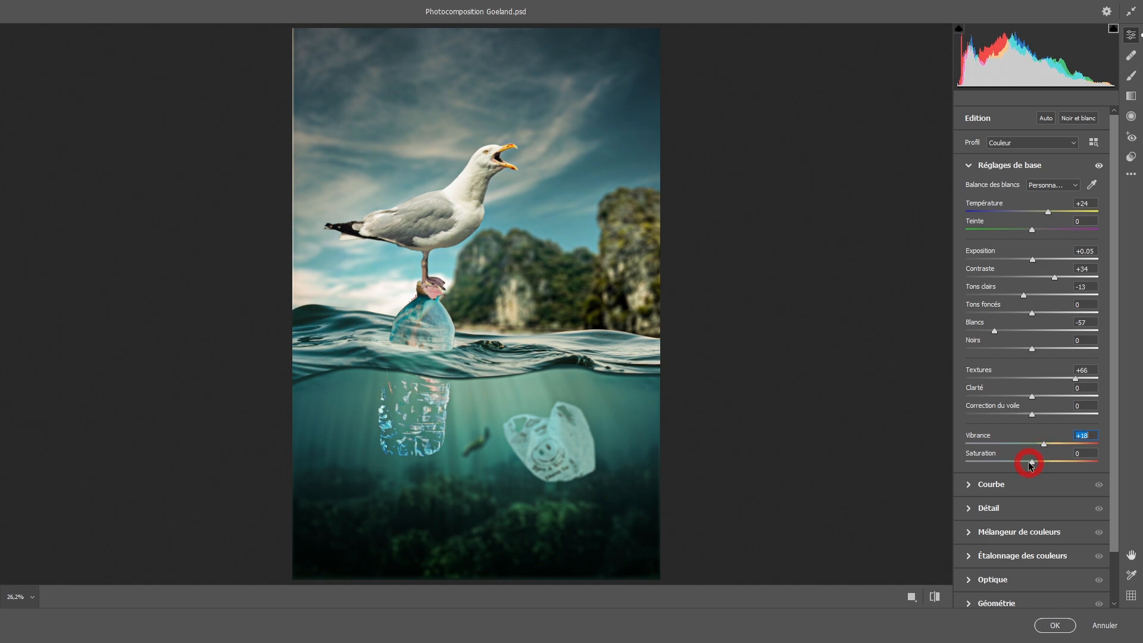
# Step: Grade the highlights (Tons clairs) toward yellow with Teinte 50, Saturation 27 and Luminance +46
pyautogui.click(968, 557)
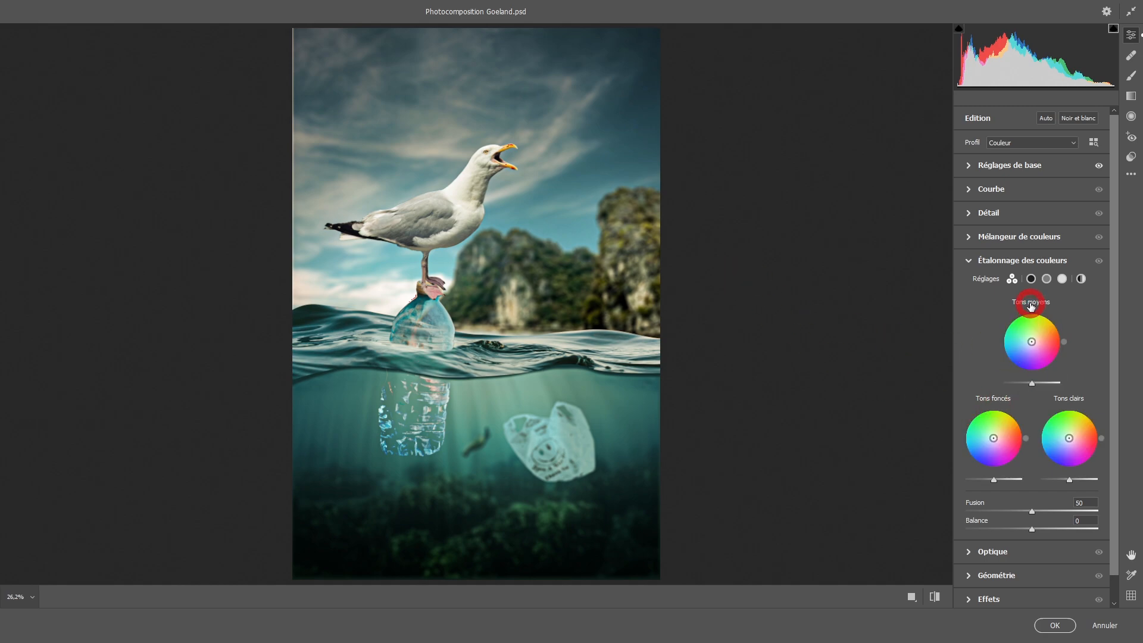
pyautogui.click(1062, 280)
pyautogui.moveTo(1032, 366); pyautogui.dragTo(1041, 355)
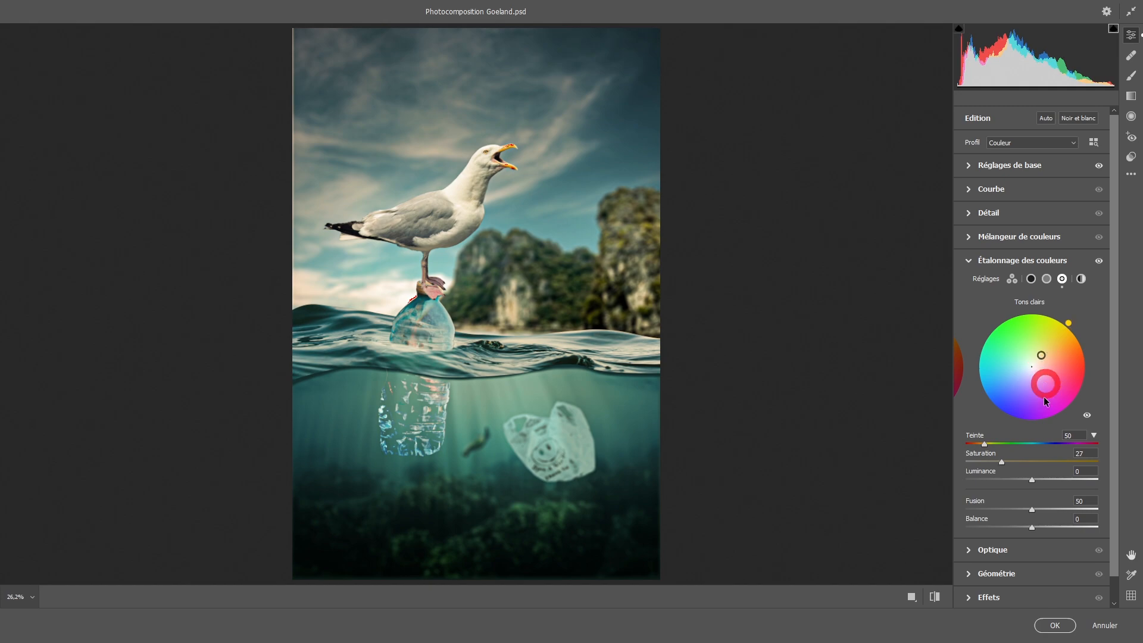
pyautogui.moveTo(1032, 481); pyautogui.dragTo(1062, 480)
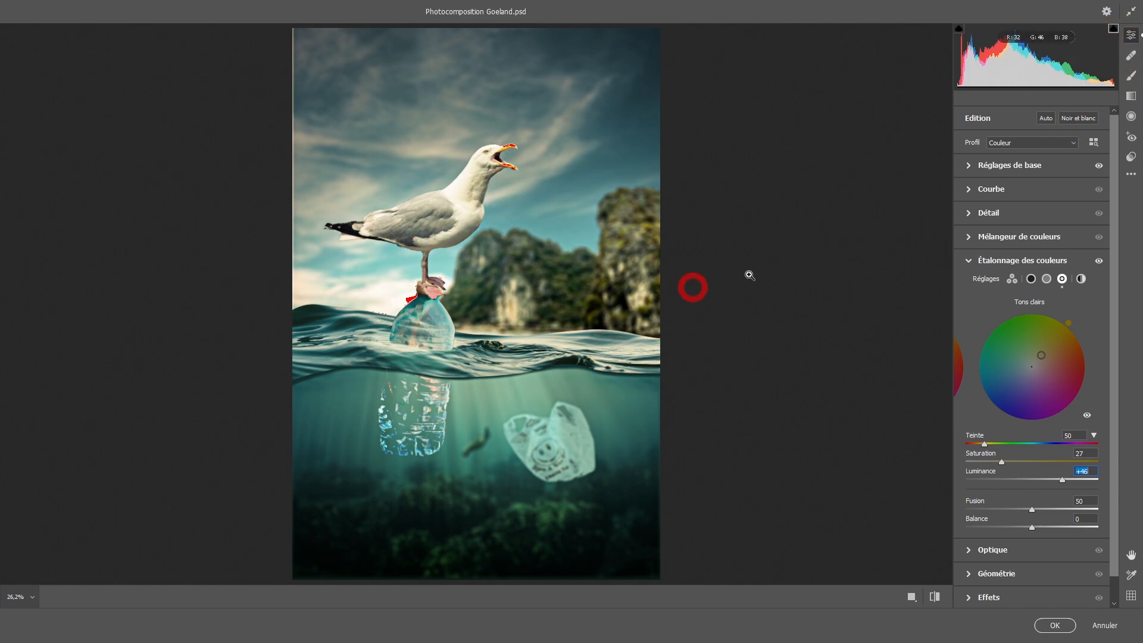
# Step: Grade the shadows (Tons foncés) toward blue with Teinte 227 and Saturation 21, and set Balance to +18
pyautogui.click(1031, 280)
pyautogui.moveTo(1032, 370); pyautogui.dragTo(1023, 375)
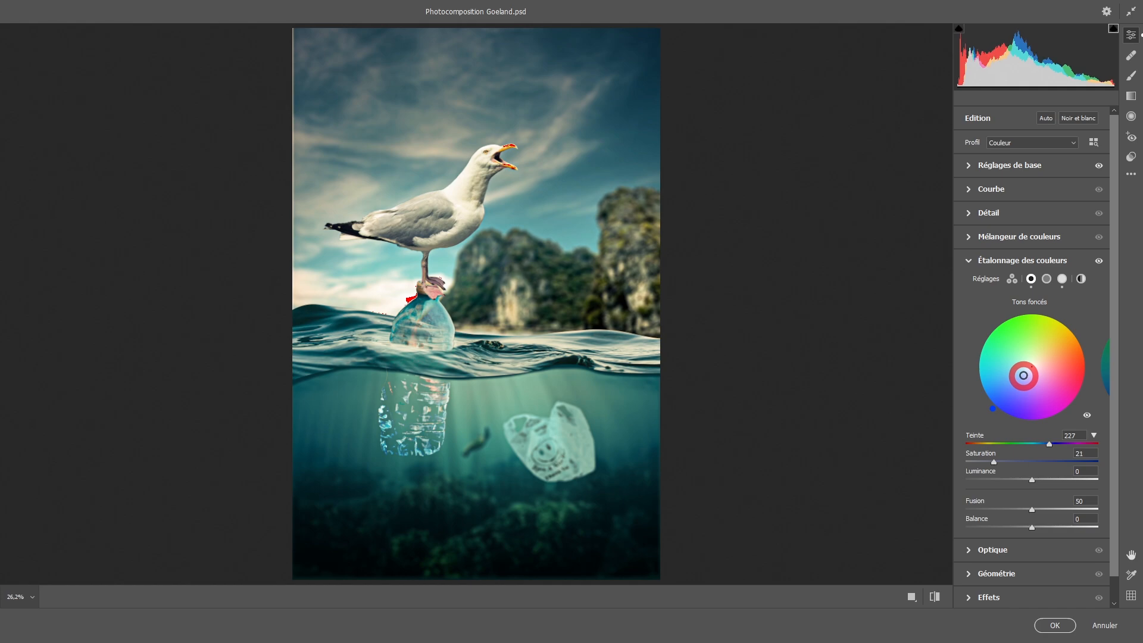
pyautogui.moveTo(1032, 528)
pyautogui.mouseDown()
pyautogui.moveTo(1081, 529)
pyautogui.moveTo(979, 529)
pyautogui.moveTo(1070, 535)
pyautogui.moveTo(1043, 534)
pyautogui.mouseUp()
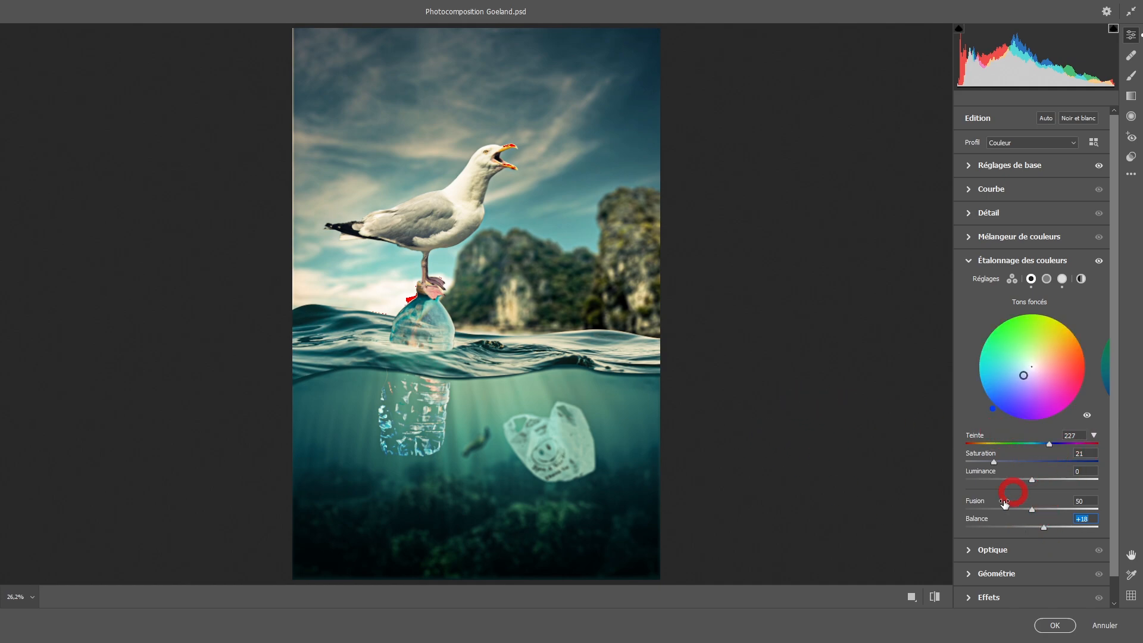
# Step: Add a dark vignette to the image with Vignetage -17 and Milieu 19
pyautogui.click(967, 598)
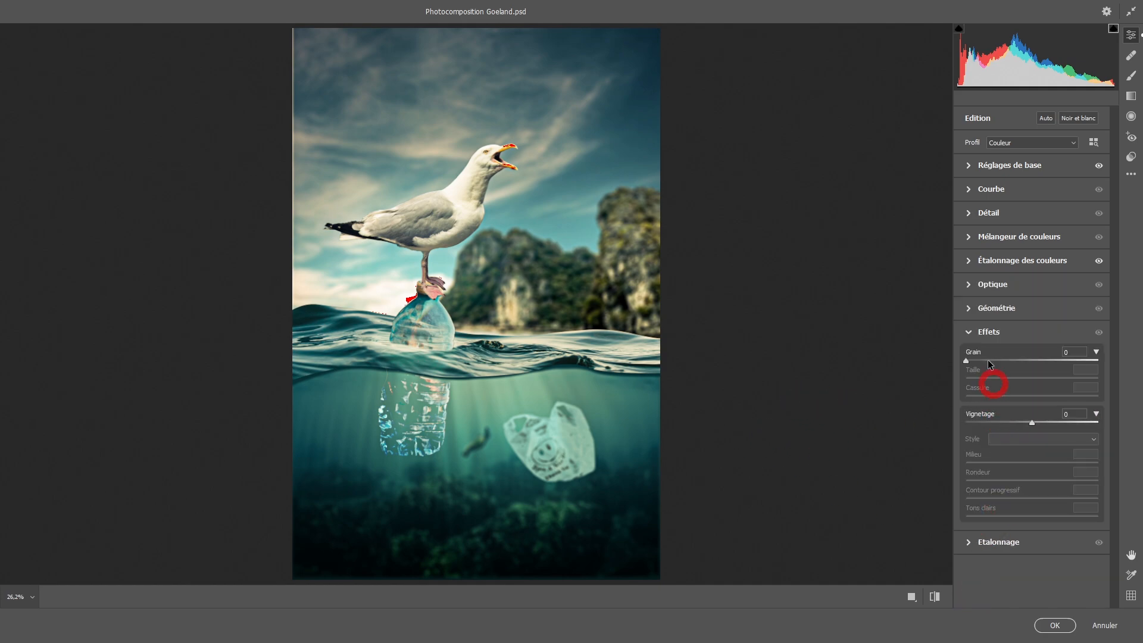
pyautogui.moveTo(1032, 423); pyautogui.dragTo(1014, 424)
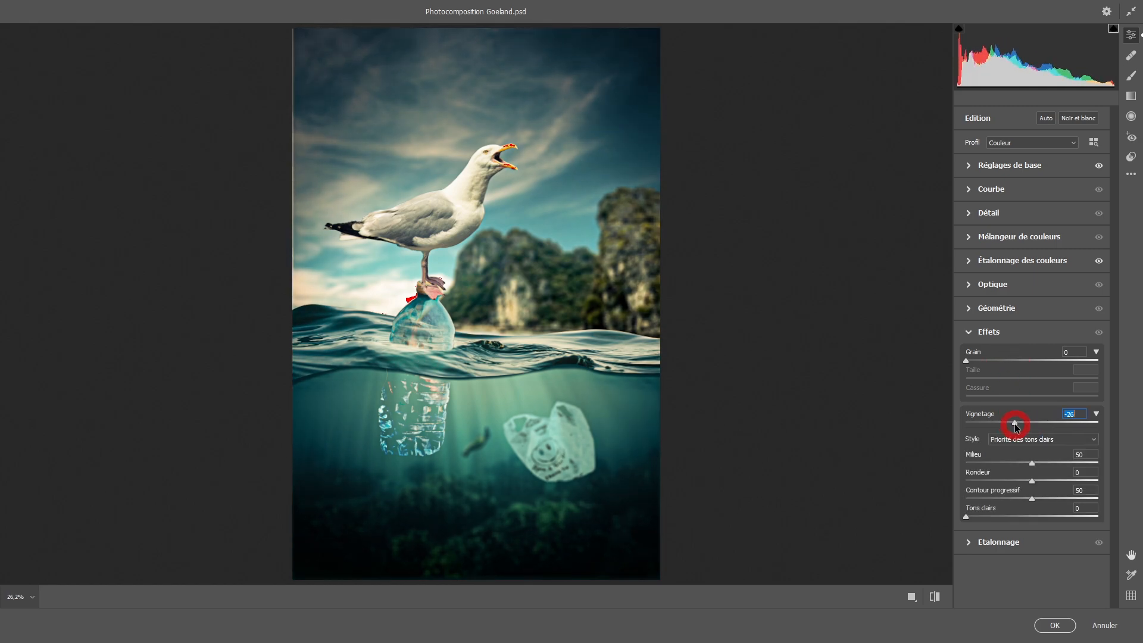
pyautogui.click(1032, 464)
pyautogui.moveTo(1033, 465); pyautogui.dragTo(991, 466)
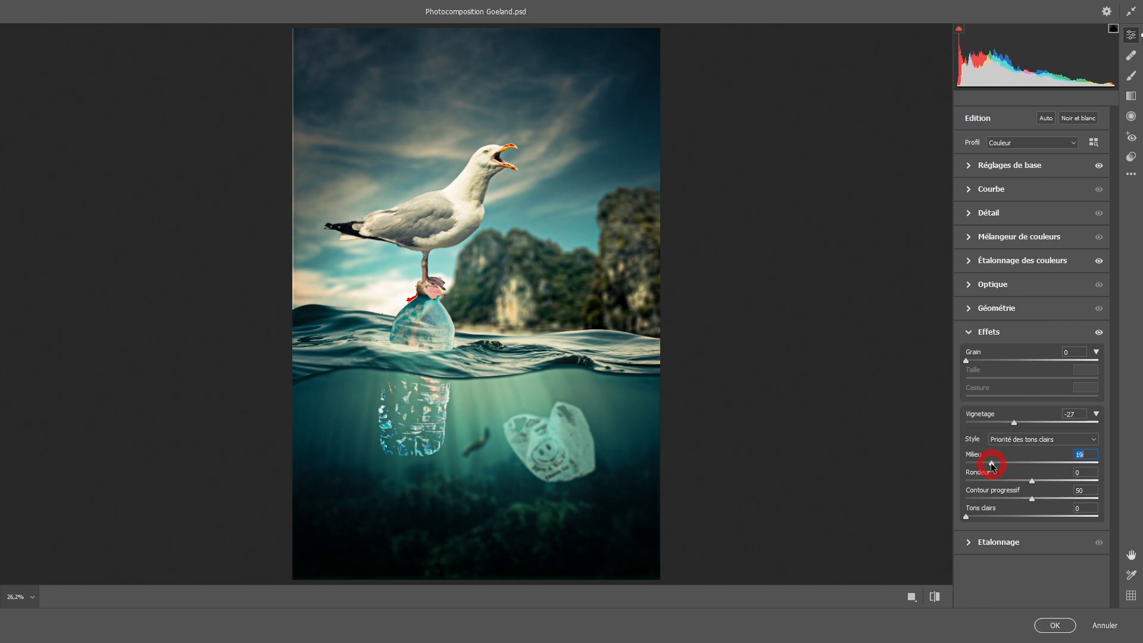
pyautogui.moveTo(1014, 424); pyautogui.dragTo(1020, 423)
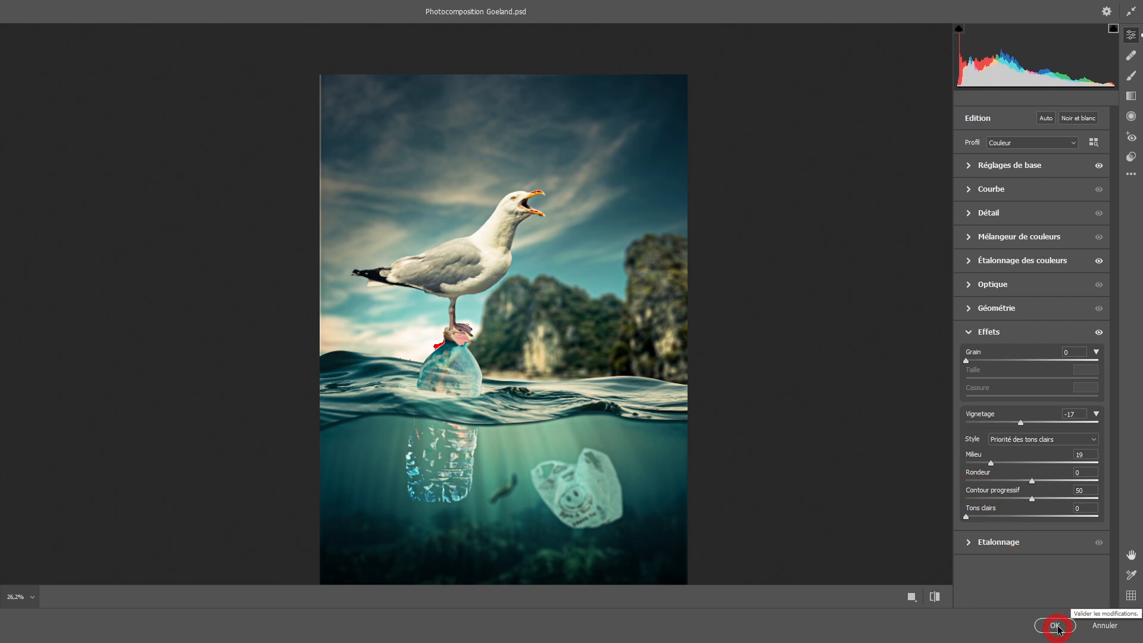
# Step: Add film grain with Grain 18, Taille 54 and Cassure 55, and apply the Camera Raw filter
pyautogui.moveTo(967, 362); pyautogui.dragTo(978, 361)
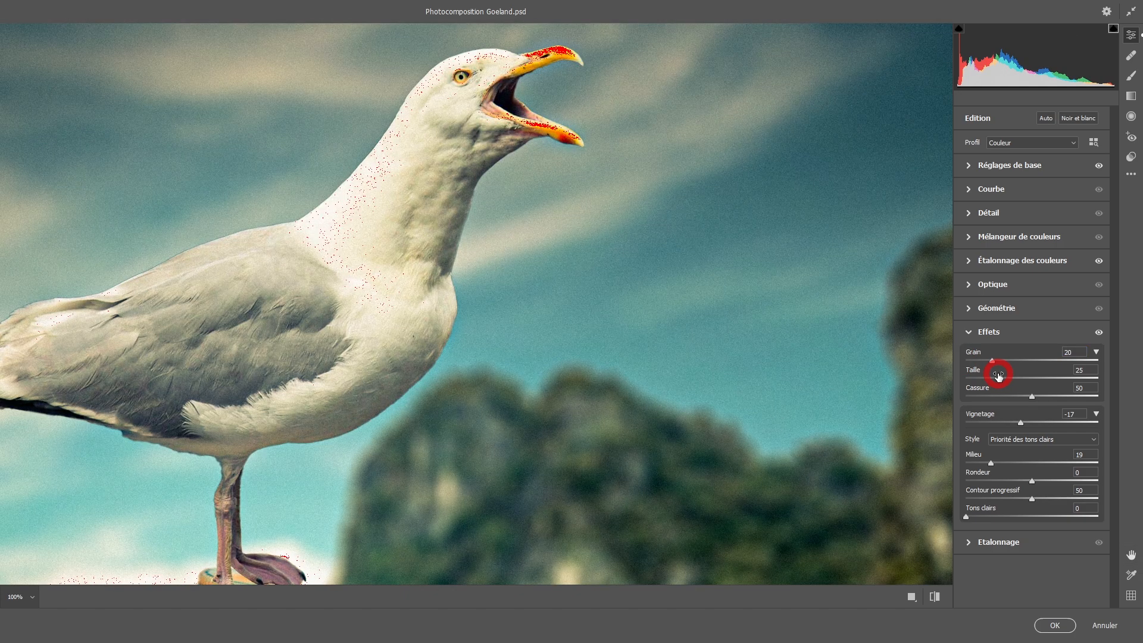
pyautogui.moveTo(999, 378); pyautogui.dragTo(1040, 396)
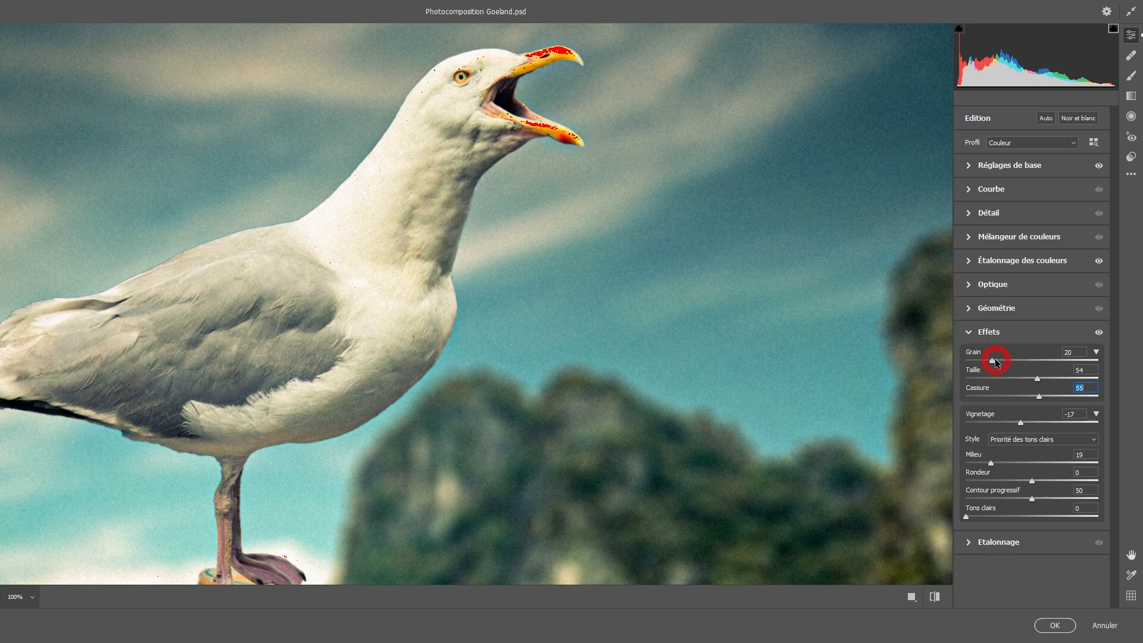
pyautogui.moveTo(989, 362); pyautogui.dragTo(990, 361)
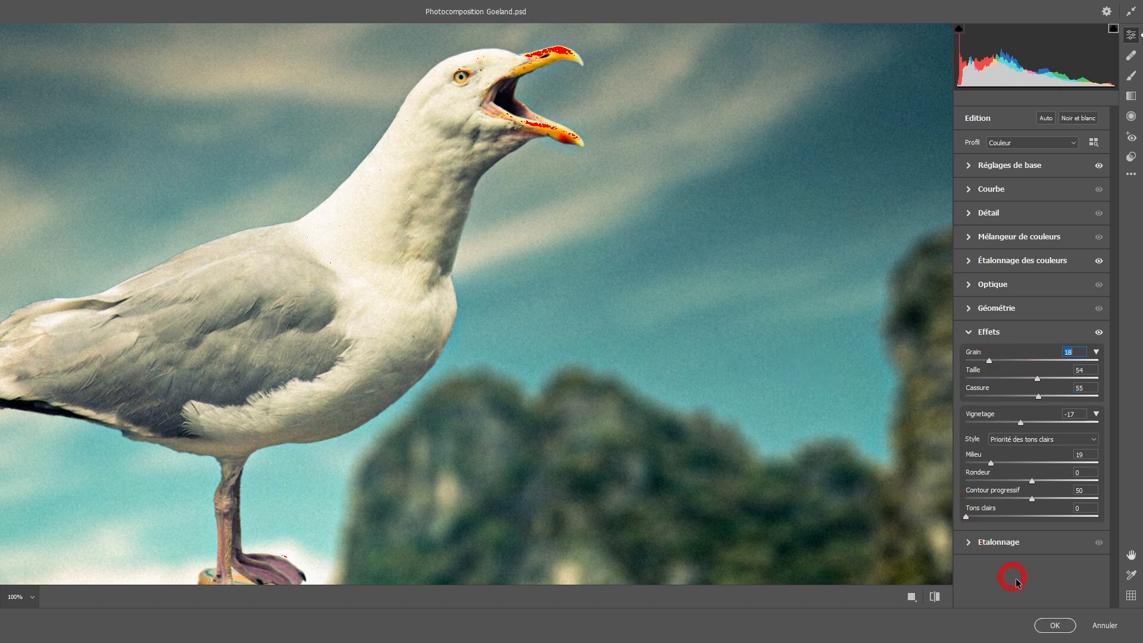
pyautogui.click(1052, 624)
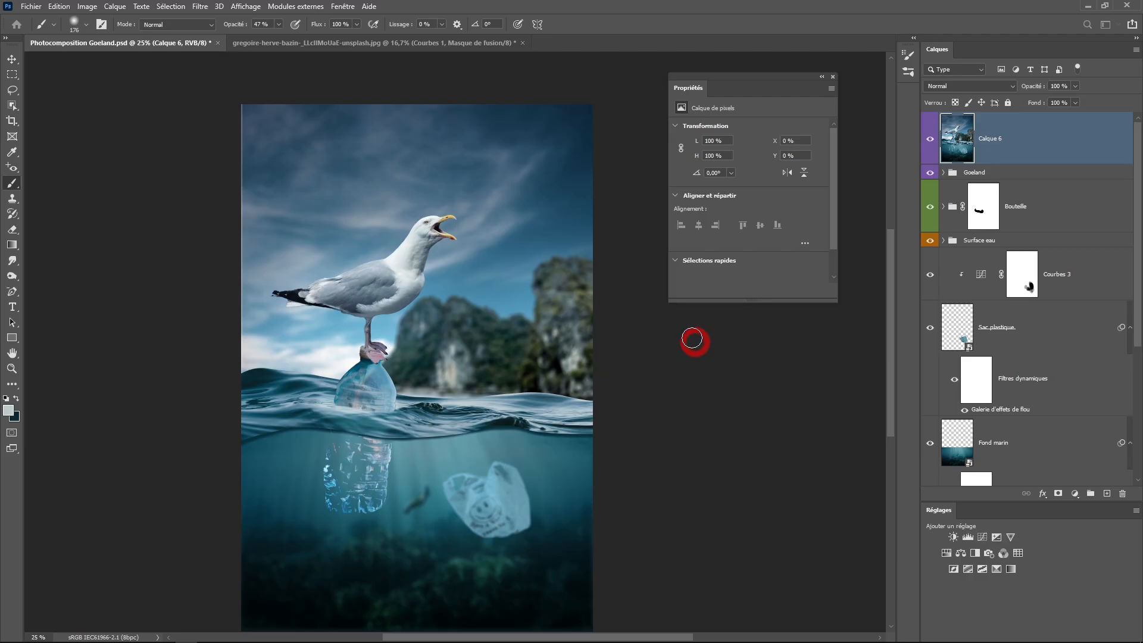
# Step: Toggle the visibility of Calque 6 to compare the montage before and after the color grade
pyautogui.click(930, 140)
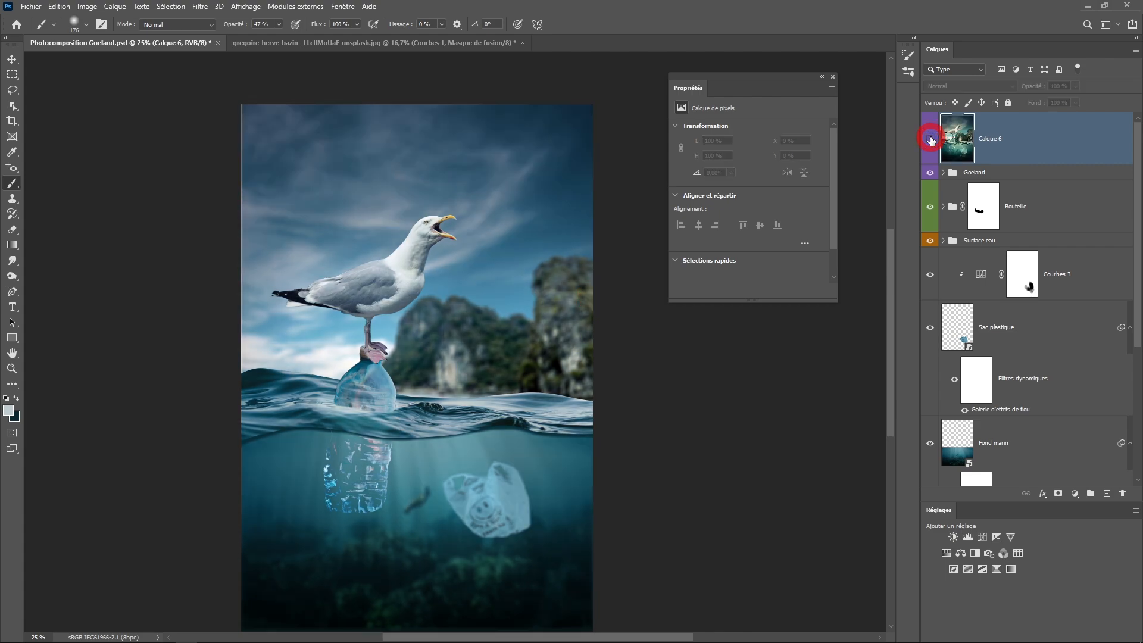
pyautogui.click(930, 139)
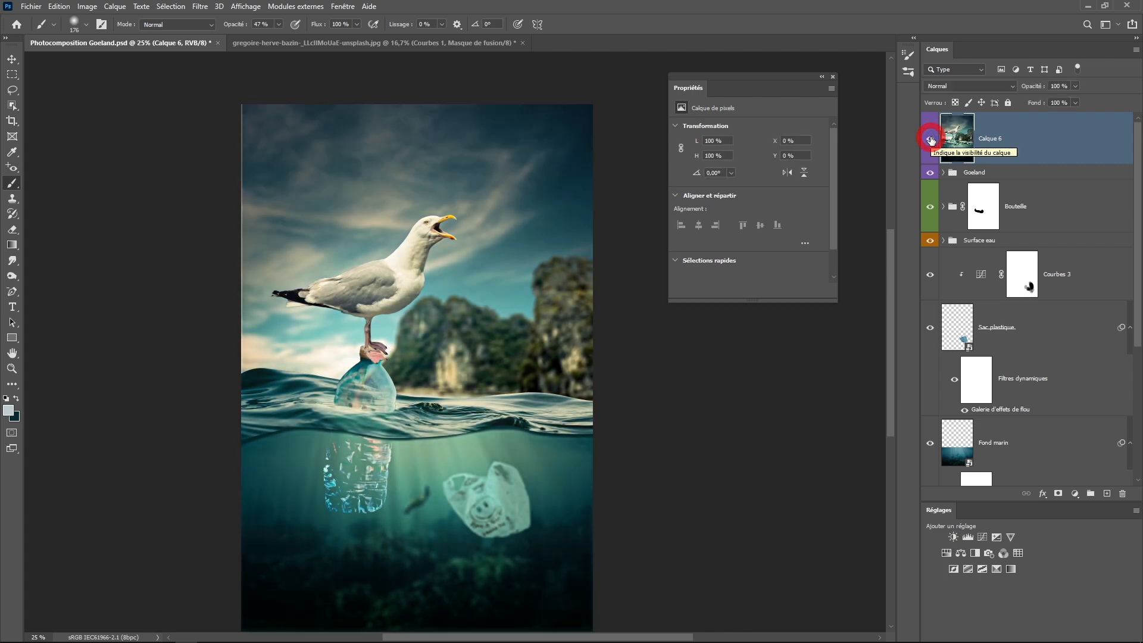
pyautogui.click(931, 140)
pyautogui.click(931, 140)
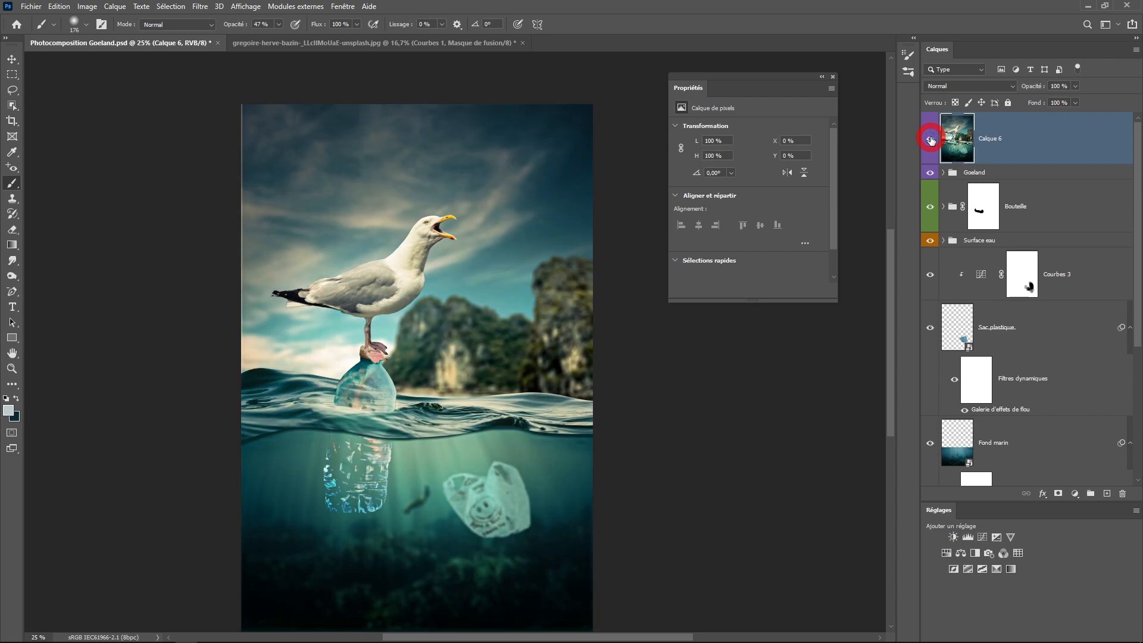